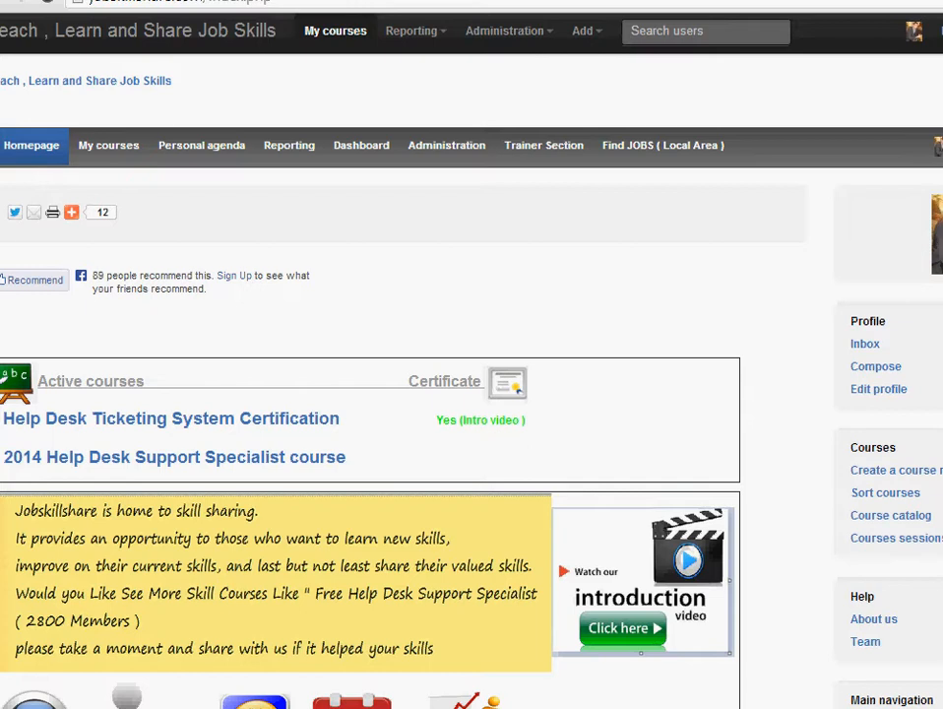
- Look over the Jobskillshare homepage and go to the Help Desk Support Specialist course through the 2014 course link
{"action": "scroll", "coordinate": [369, 394], "scroll_direction": "down", "scroll_amount": 1}
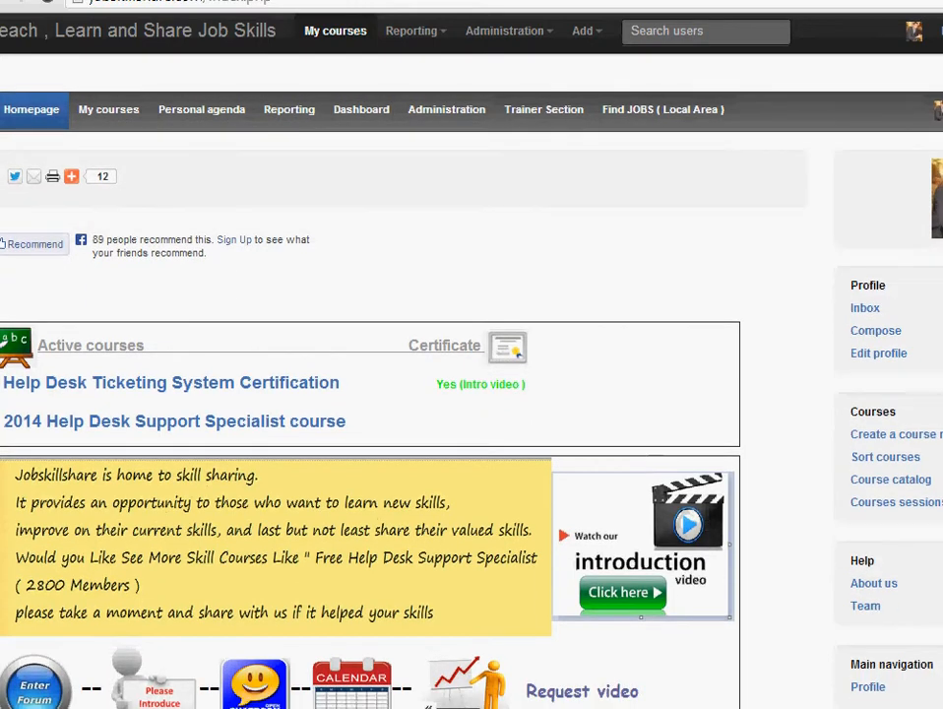
{"action": "scroll", "coordinate": [370, 394], "scroll_direction": "down", "scroll_amount": 1}
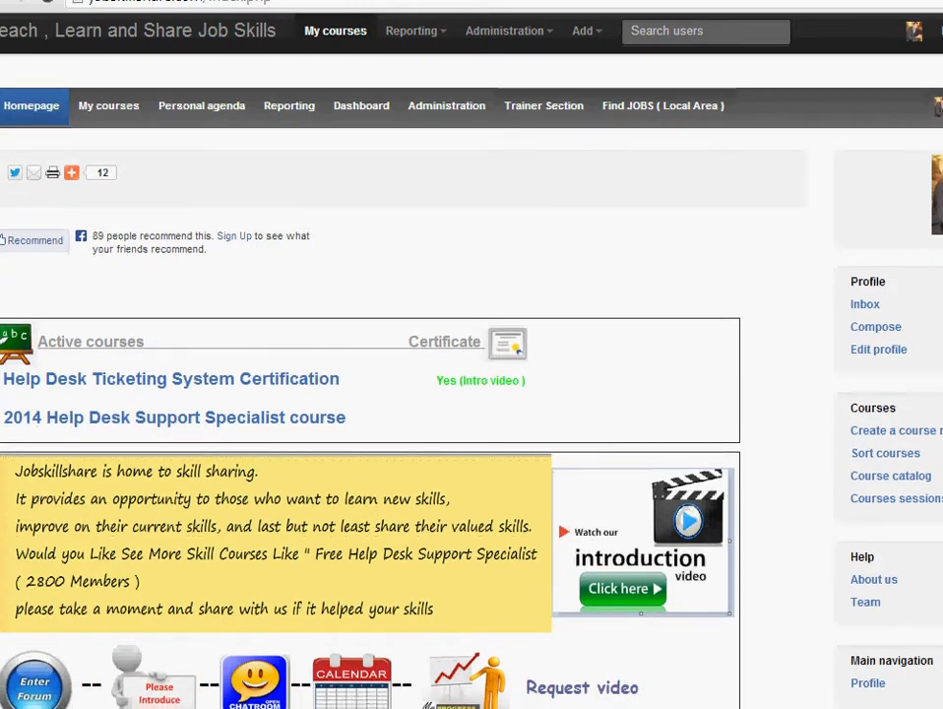
{"action": "scroll", "coordinate": [369, 394], "scroll_direction": "down", "scroll_amount": 5}
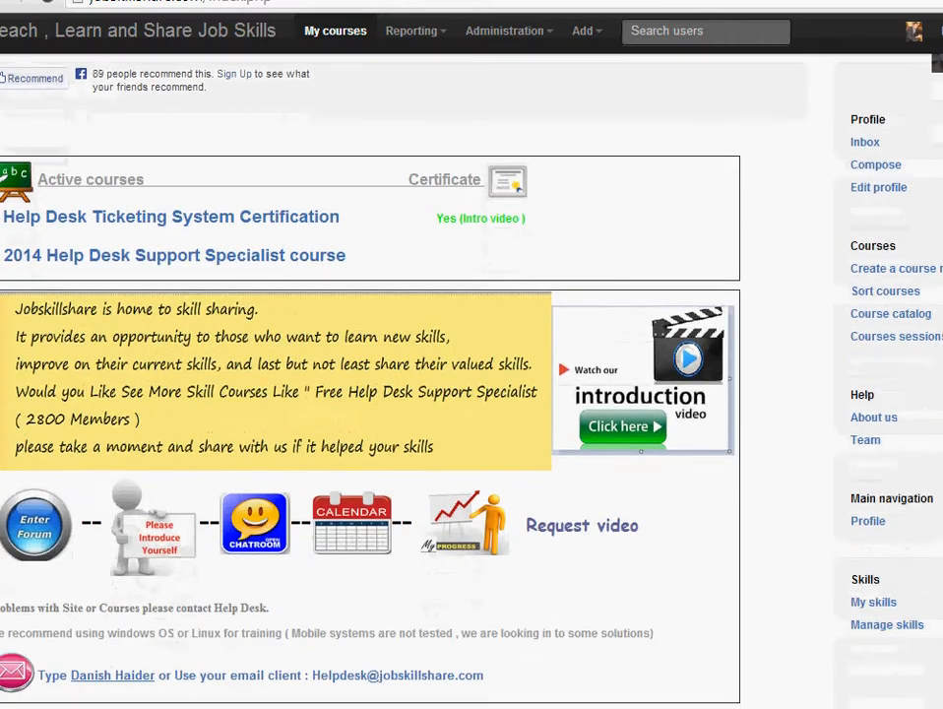
{"action": "scroll", "coordinate": [370, 394], "scroll_direction": "up", "scroll_amount": 6}
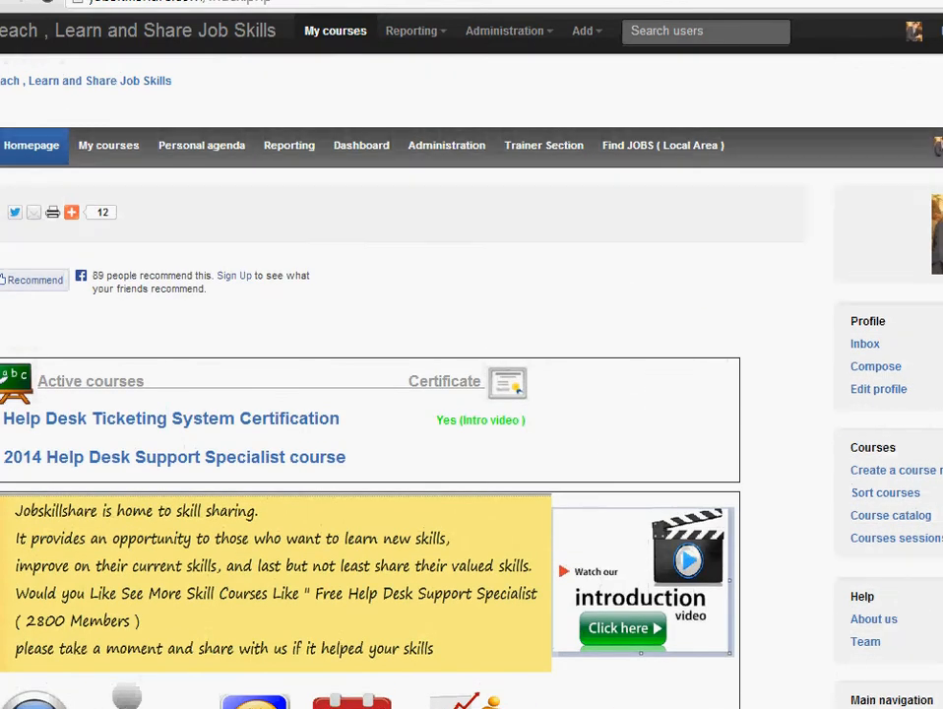
{"action": "left_click", "coordinate": [195, 471]}
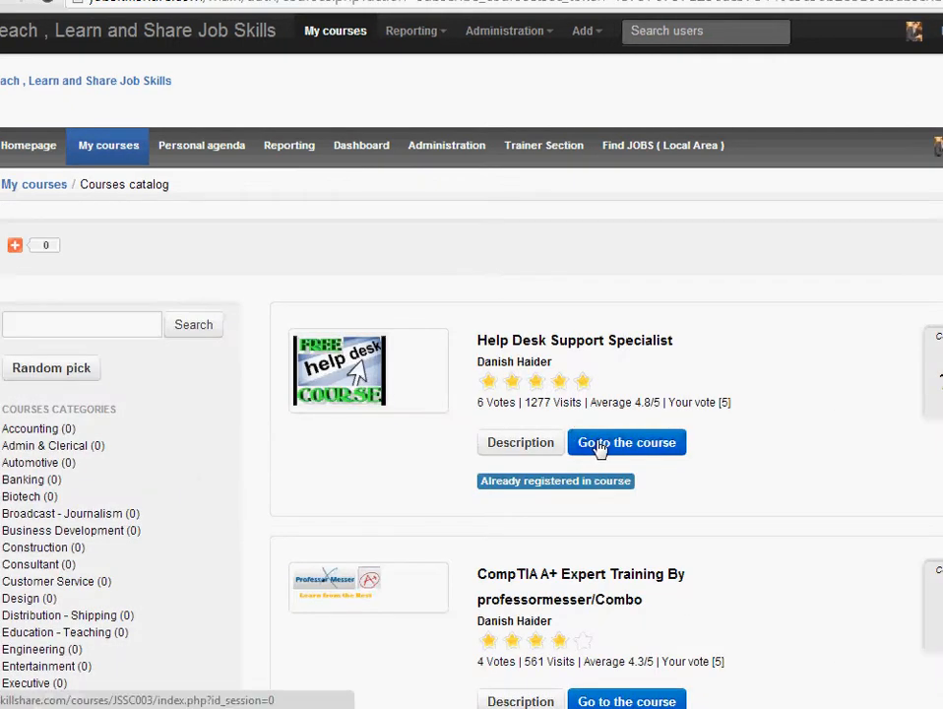
{"action": "left_click", "coordinate": [609, 449]}
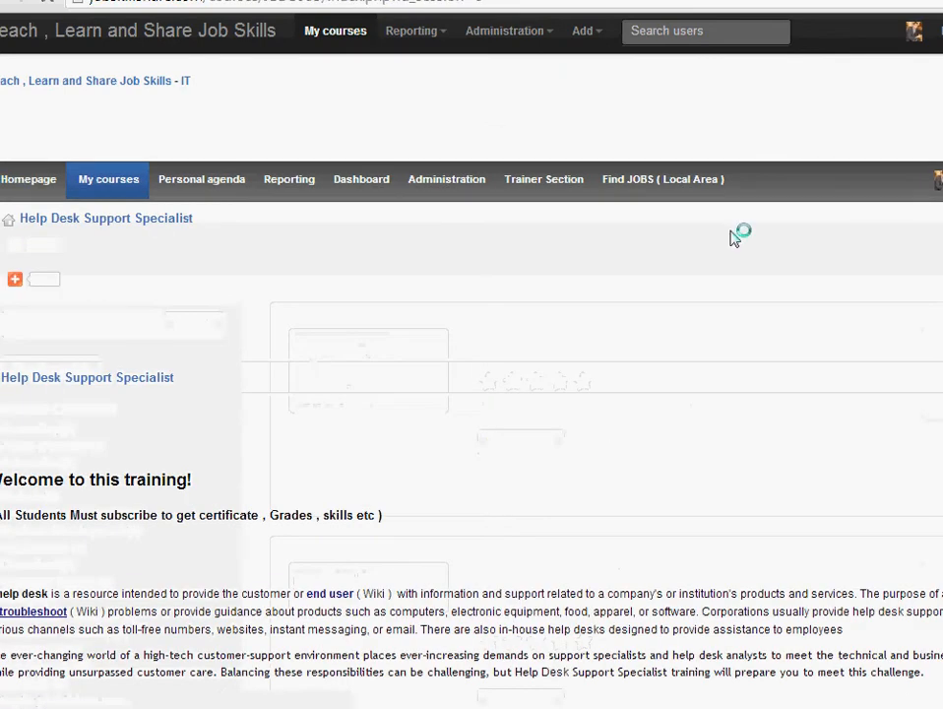
- Open the Help Desk Support Specialist learning path and review its lesson outline down to My Tools
{"action": "scroll", "coordinate": [344, 205], "scroll_direction": "down", "scroll_amount": 7}
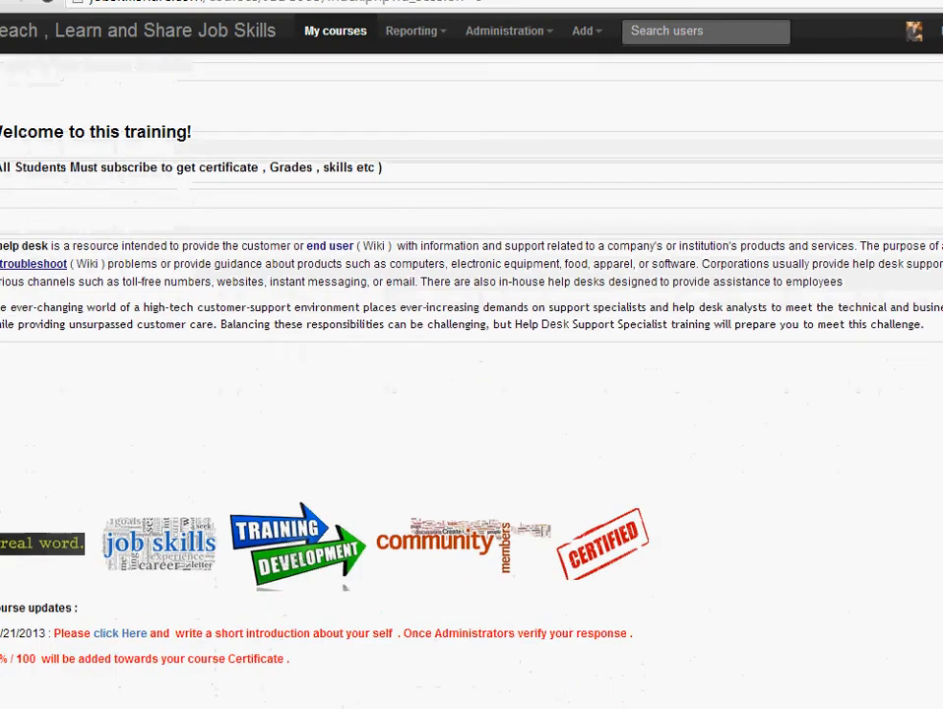
{"action": "scroll", "coordinate": [344, 205], "scroll_direction": "down", "scroll_amount": 2}
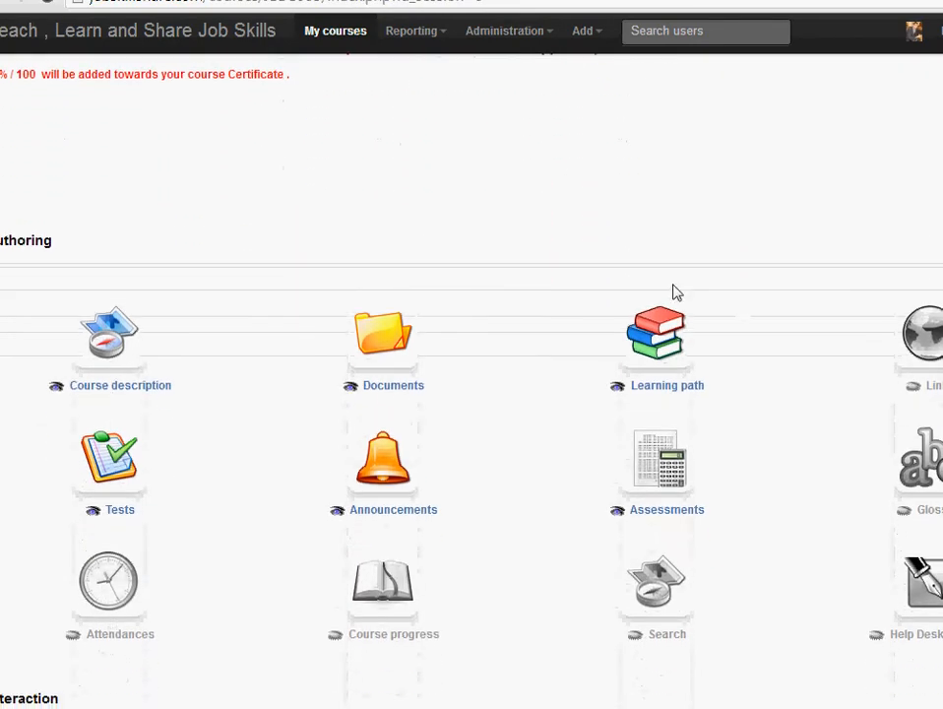
{"action": "left_click", "coordinate": [661, 313]}
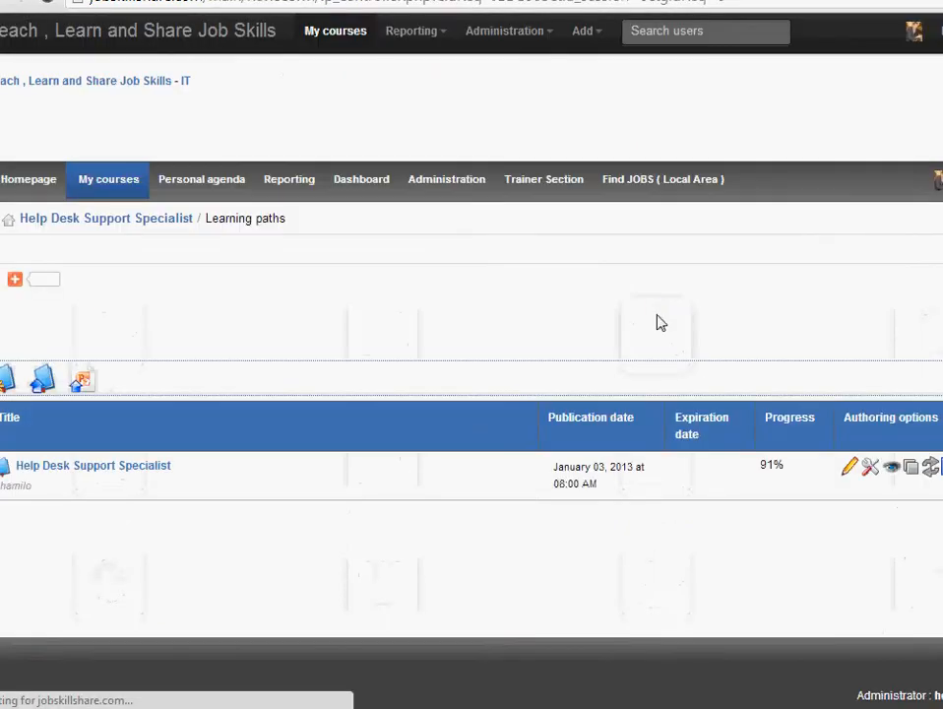
{"action": "left_click", "coordinate": [135, 477]}
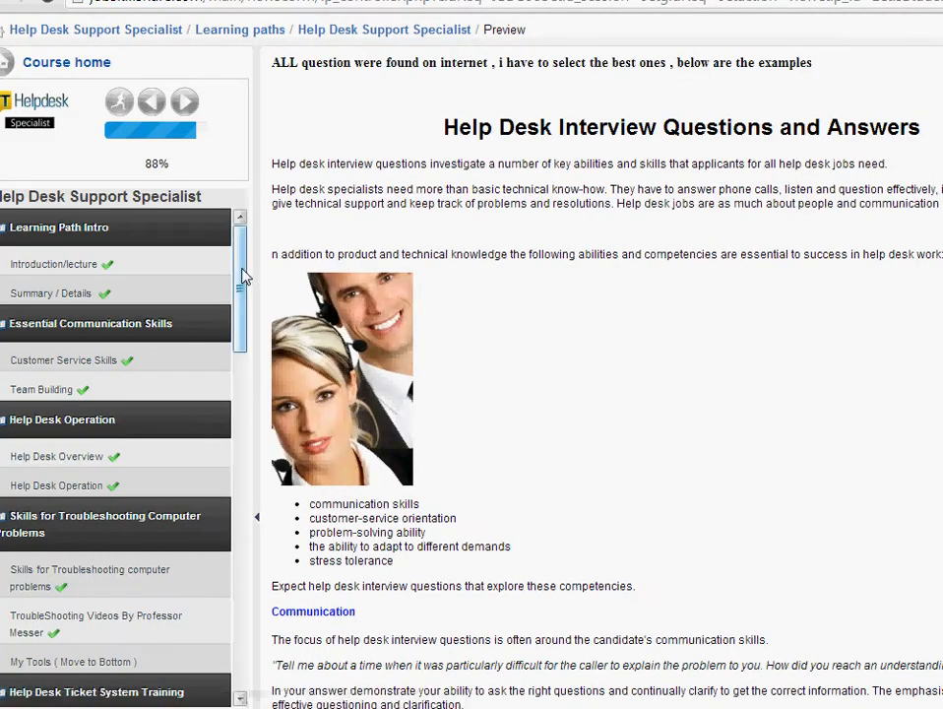
{"action": "left_click_drag", "start_coordinate": [242, 292], "coordinate": [244, 353]}
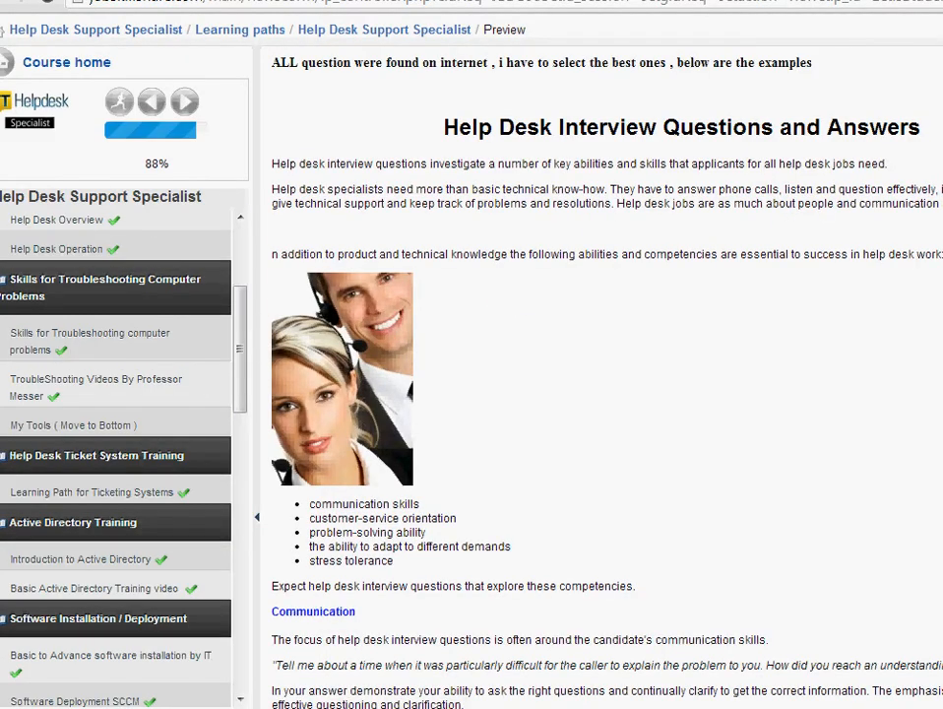
{"action": "scroll", "coordinate": [789, 210], "scroll_direction": "down", "scroll_amount": 10}
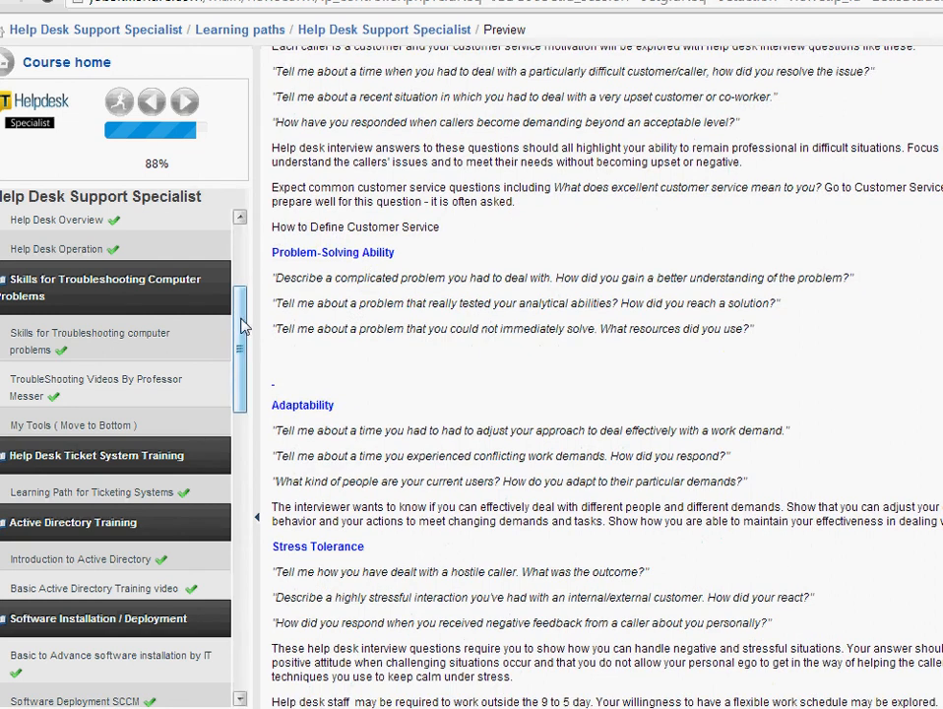
{"action": "left_click_drag", "start_coordinate": [242, 322], "coordinate": [236, 650]}
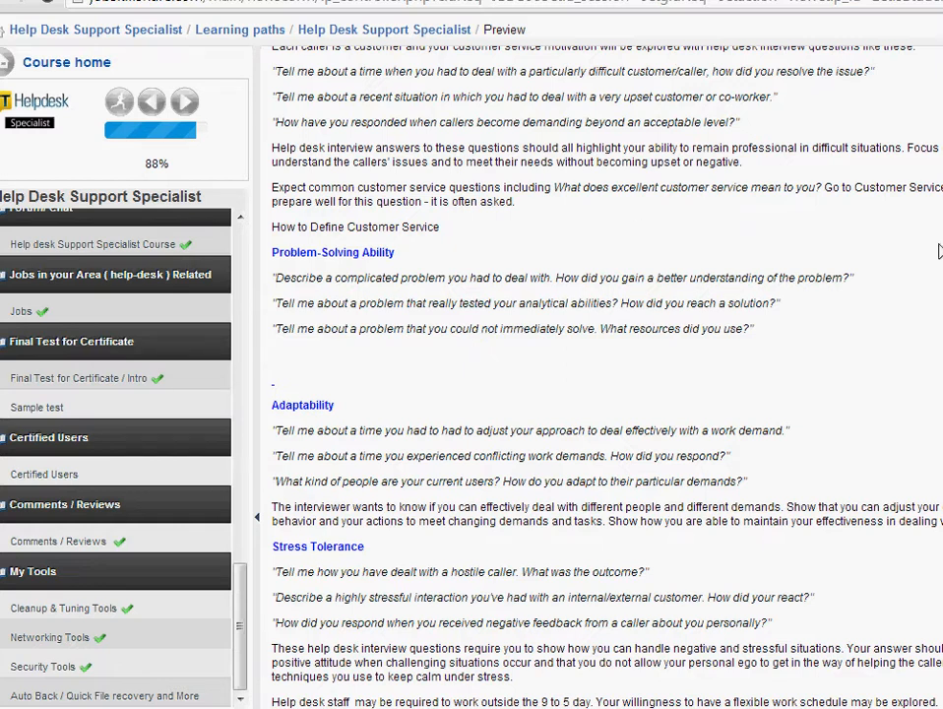
- Switch to the remote Windows server desktop and open the Administrator's Documents library
{"action": "mouse_move", "coordinate": [942, 306]}
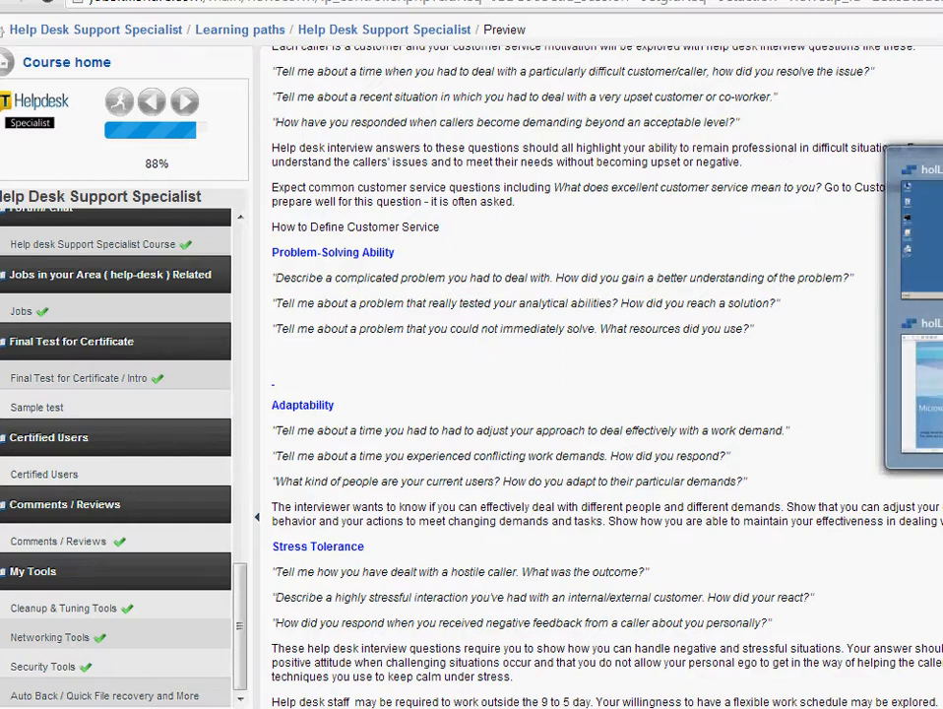
{"action": "left_click", "coordinate": [911, 232]}
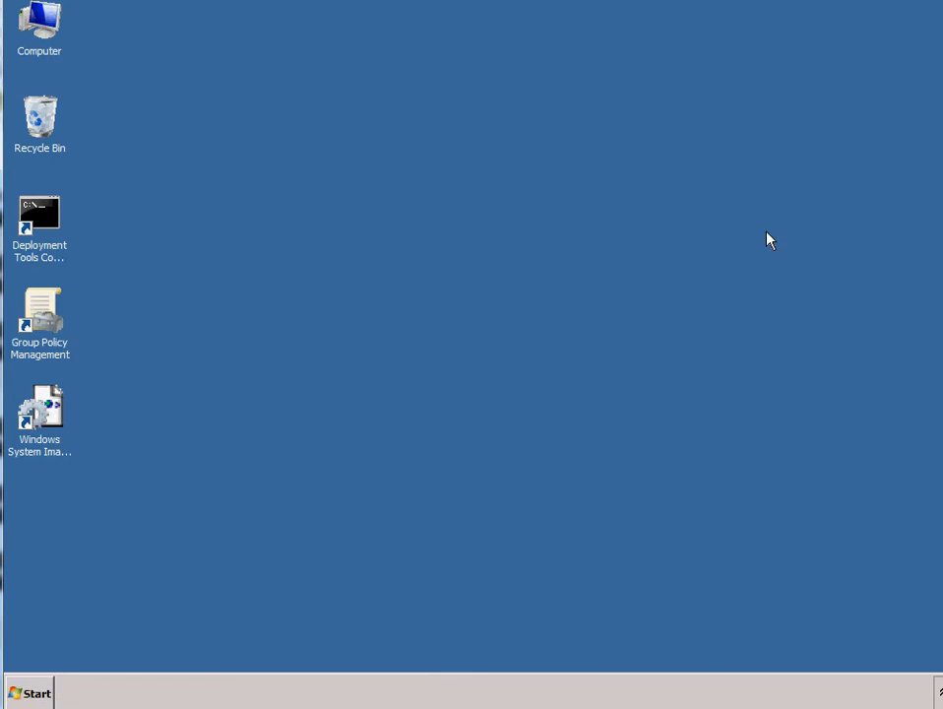
{"action": "left_click", "coordinate": [34, 696]}
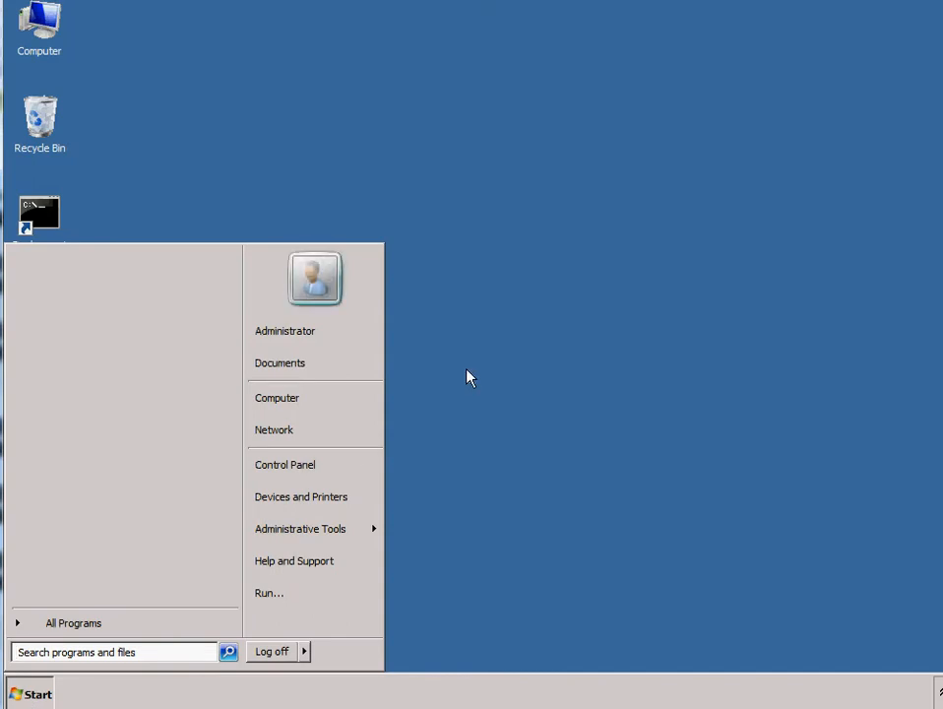
{"action": "left_click", "coordinate": [362, 369]}
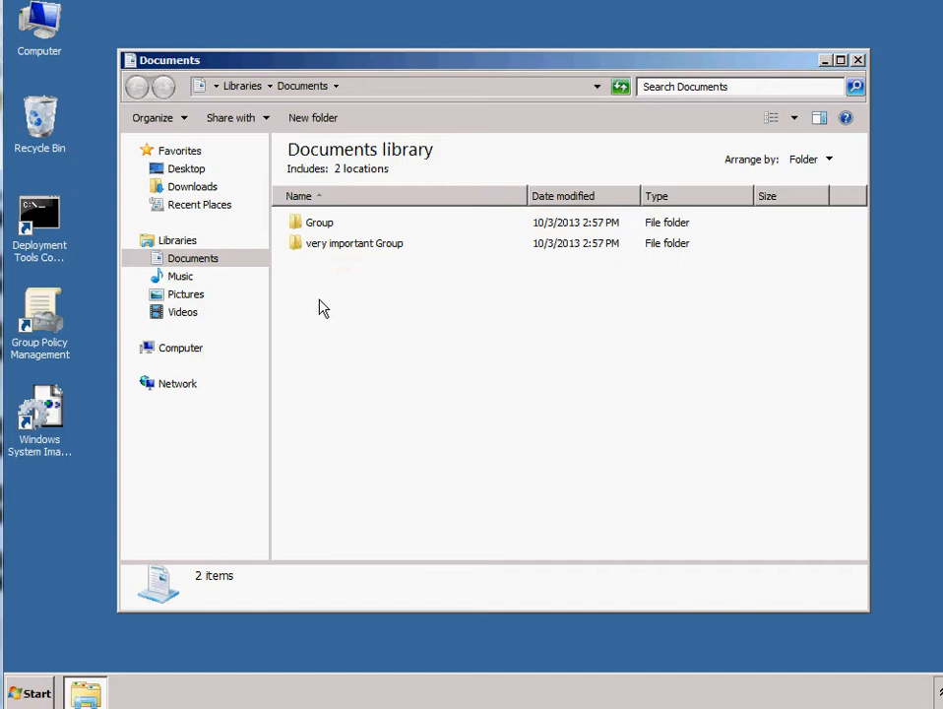
- Open the Group folder in the Documents library and create a subfolder named HR
{"action": "double_click", "coordinate": [325, 227]}
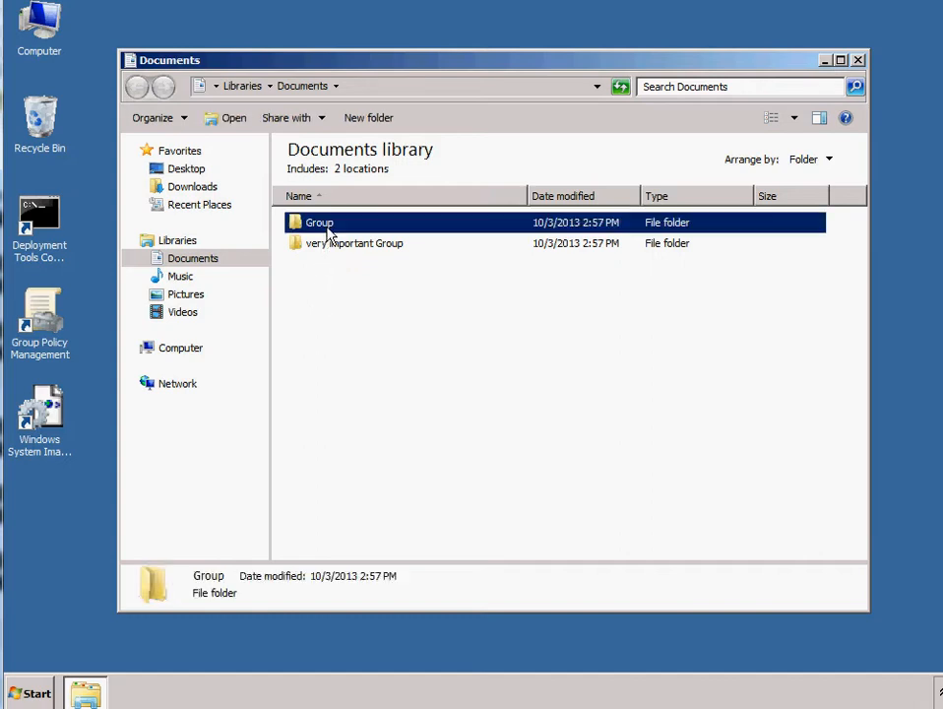
{"action": "right_click", "coordinate": [328, 266]}
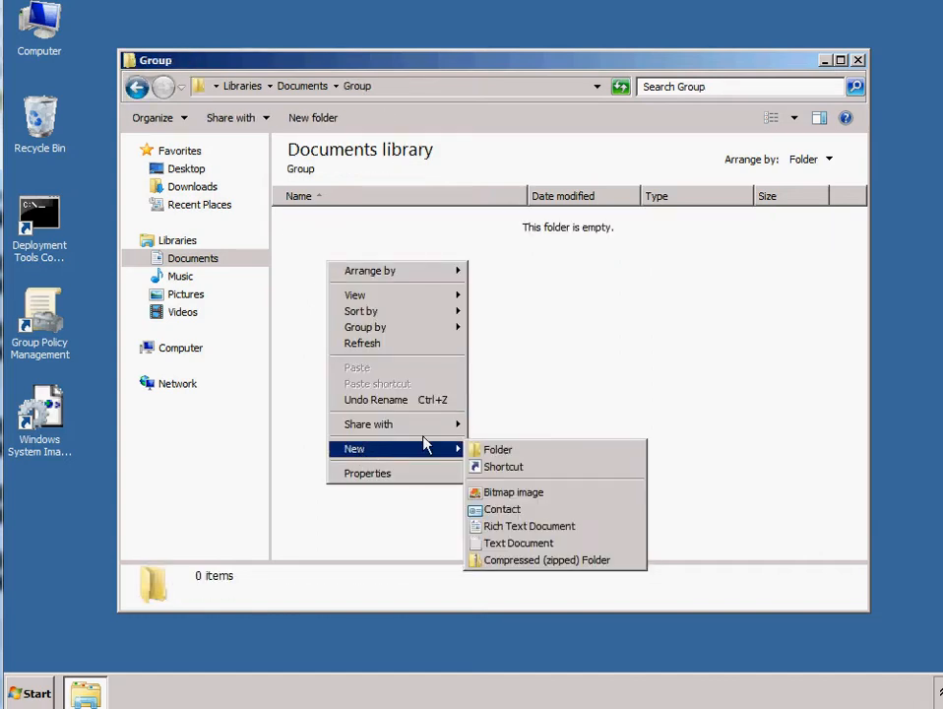
{"action": "left_click", "coordinate": [545, 456]}
{"action": "right_click", "coordinate": [381, 345]}
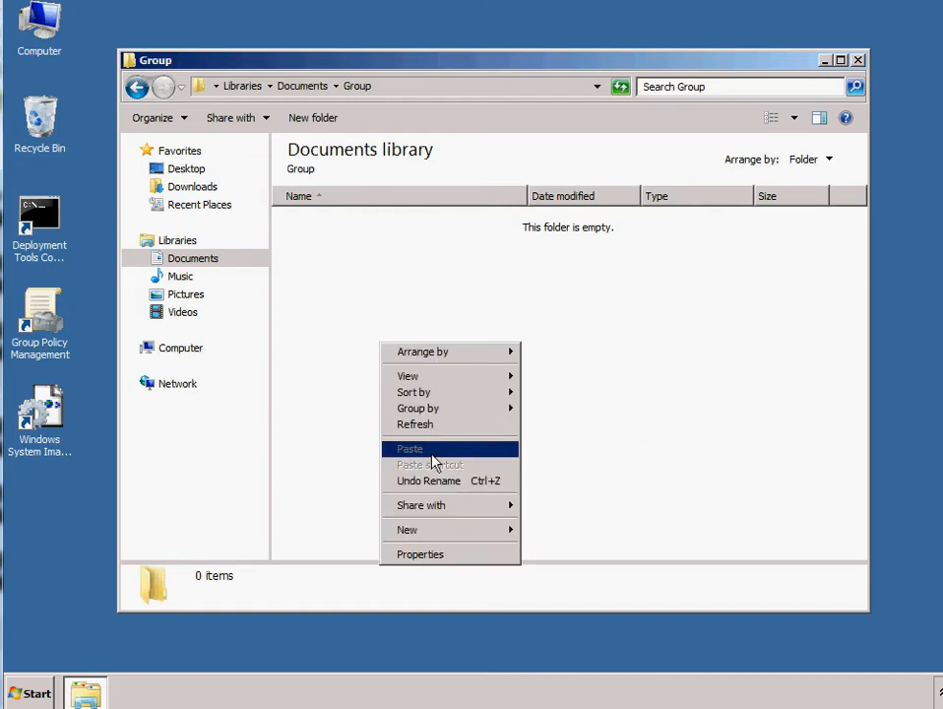
{"action": "mouse_move", "coordinate": [501, 537]}
{"action": "left_click", "coordinate": [536, 533]}
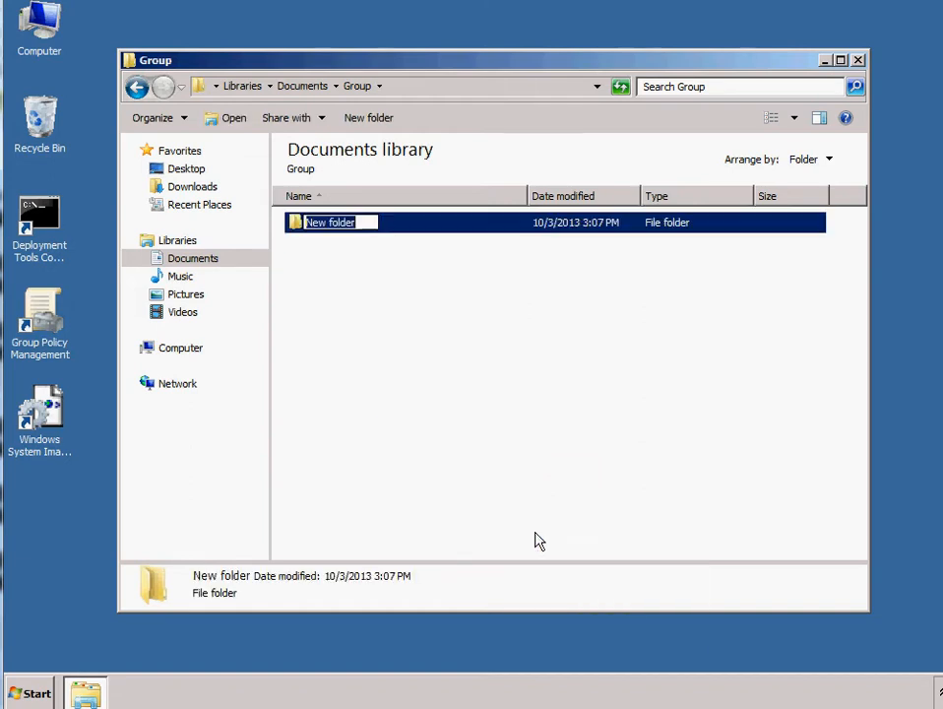
{"action": "type", "text": "HR"}
{"action": "left_click", "coordinate": [383, 380]}
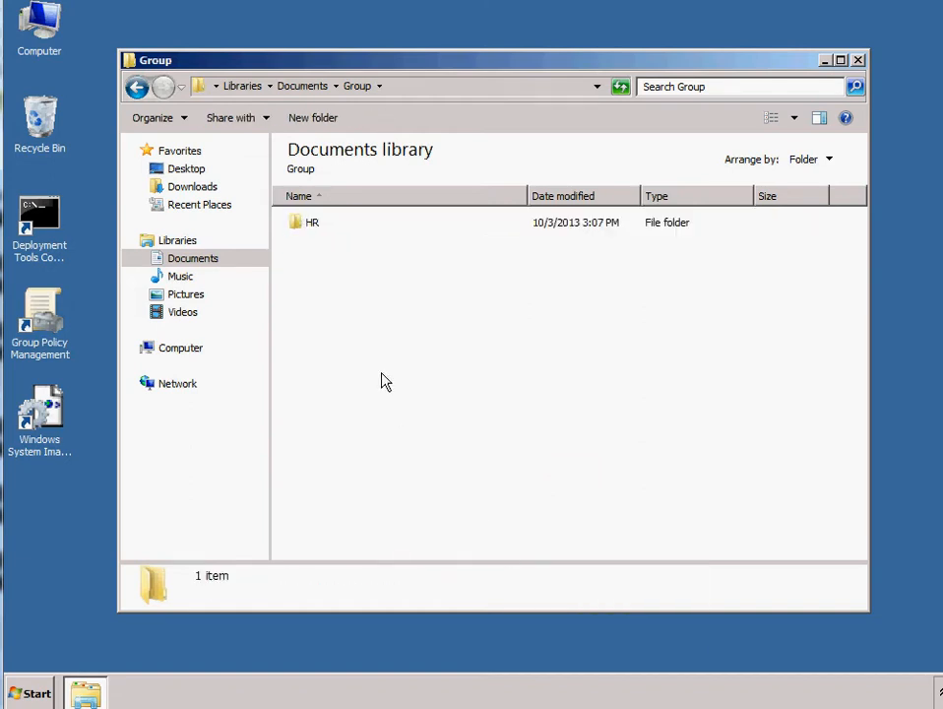
- Create another subfolder named Mark inside the Group folder
{"action": "right_click", "coordinate": [383, 380]}
{"action": "mouse_move", "coordinate": [450, 561]}
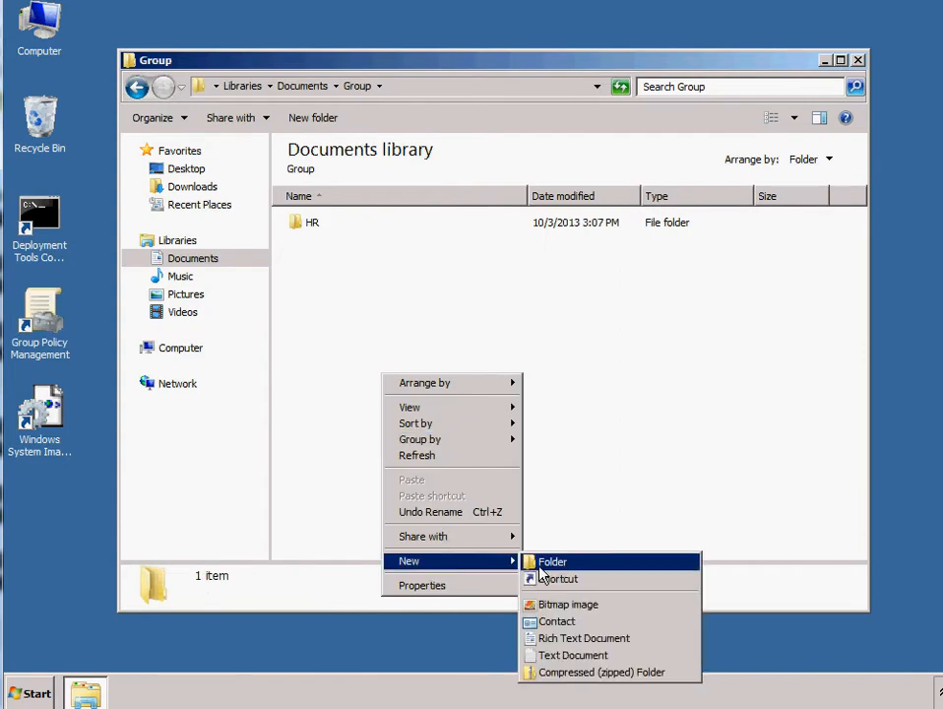
{"action": "left_click", "coordinate": [540, 567]}
{"action": "type", "text": "Mar"}
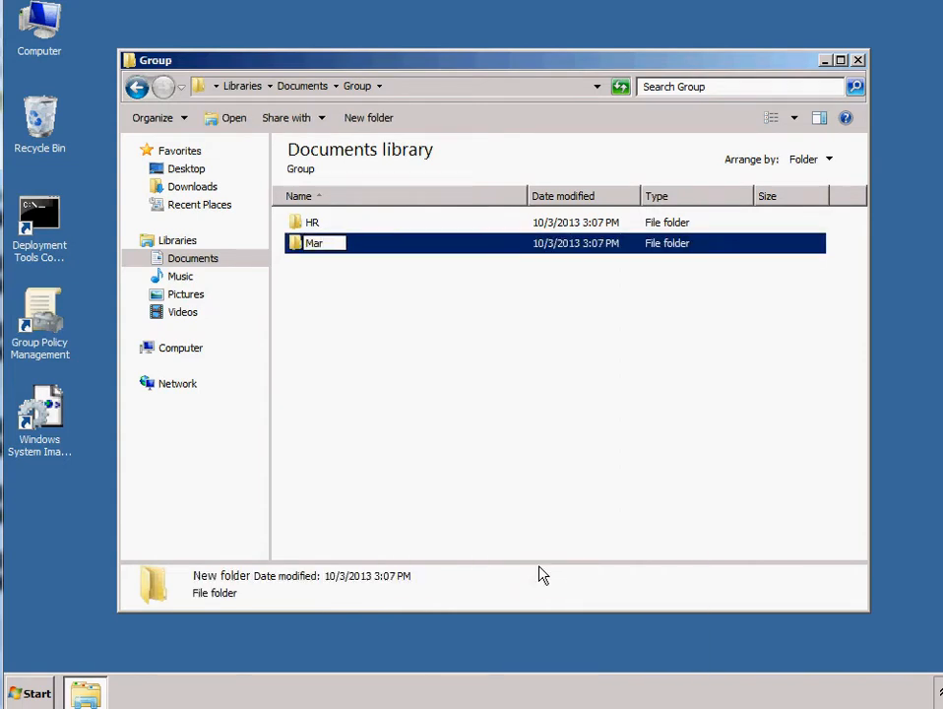
{"action": "type", "text": "k"}
{"action": "key", "text": "Return"}
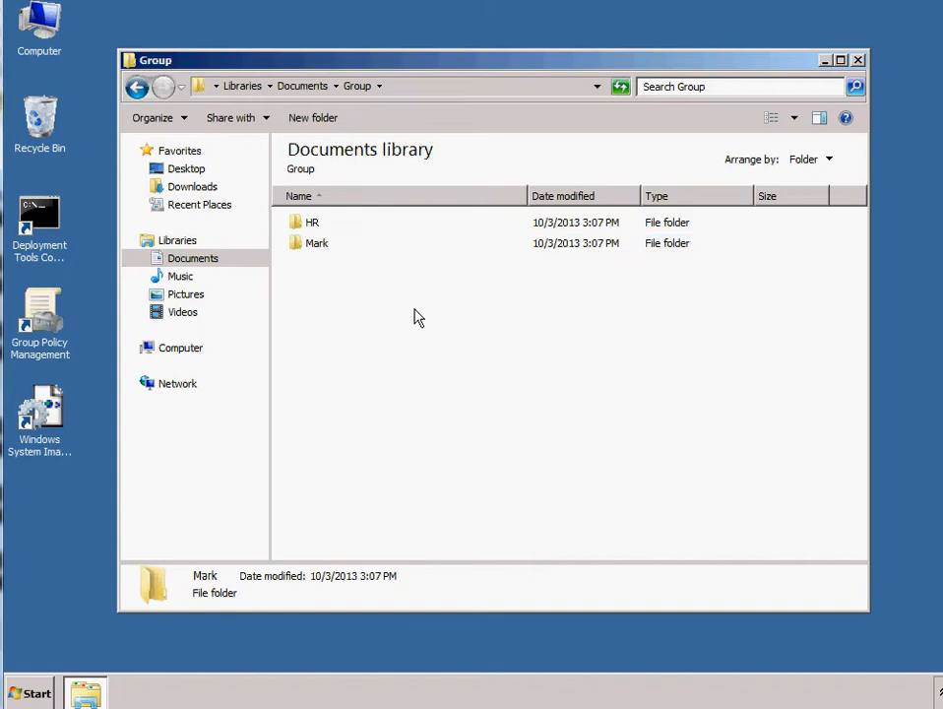
- Create a subfolder named IS alongside HR and Mark in the Group folder
{"action": "right_click", "coordinate": [414, 310]}
{"action": "mouse_move", "coordinate": [529, 495]}
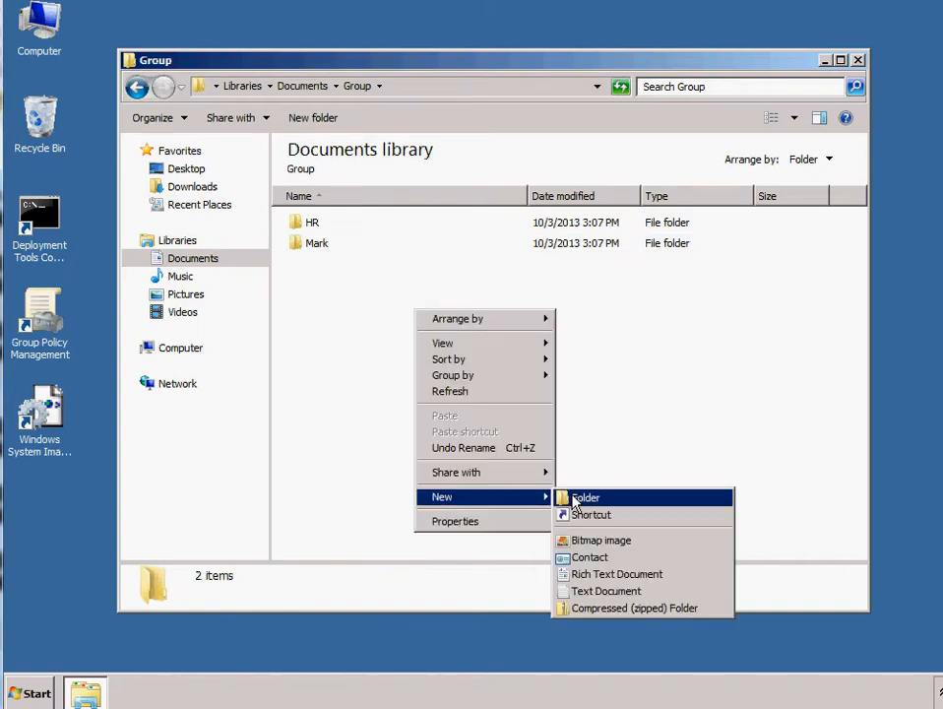
{"action": "left_click", "coordinate": [566, 499]}
{"action": "type", "text": "IS"}
{"action": "key", "text": "Return"}
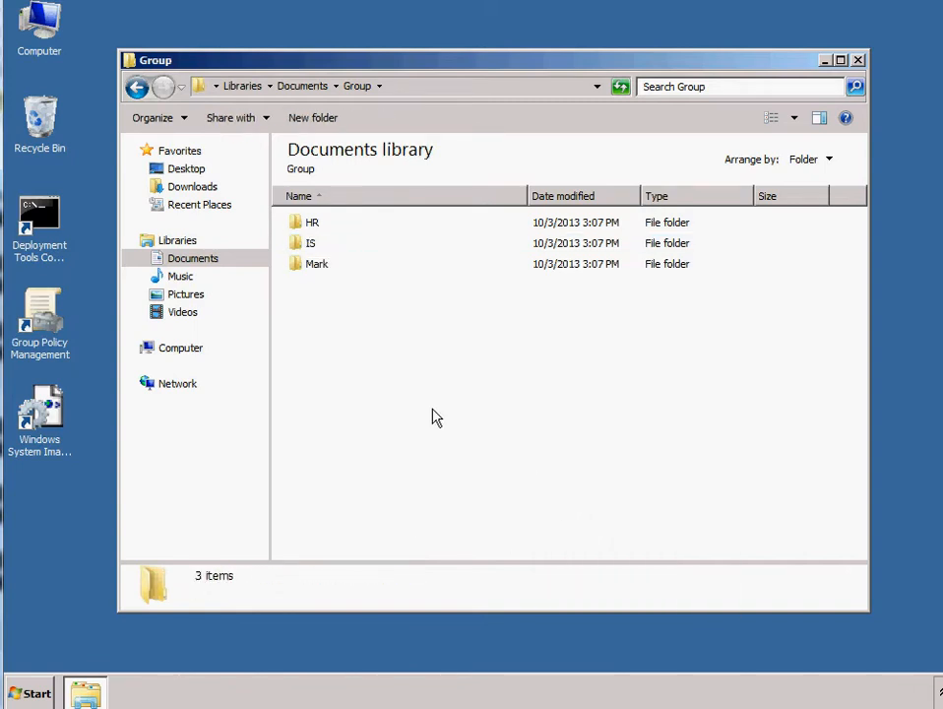
- Create a subfolder named Web in the Group folder and leave it unselected
{"action": "right_click", "coordinate": [434, 414]}
{"action": "mouse_move", "coordinate": [496, 599]}
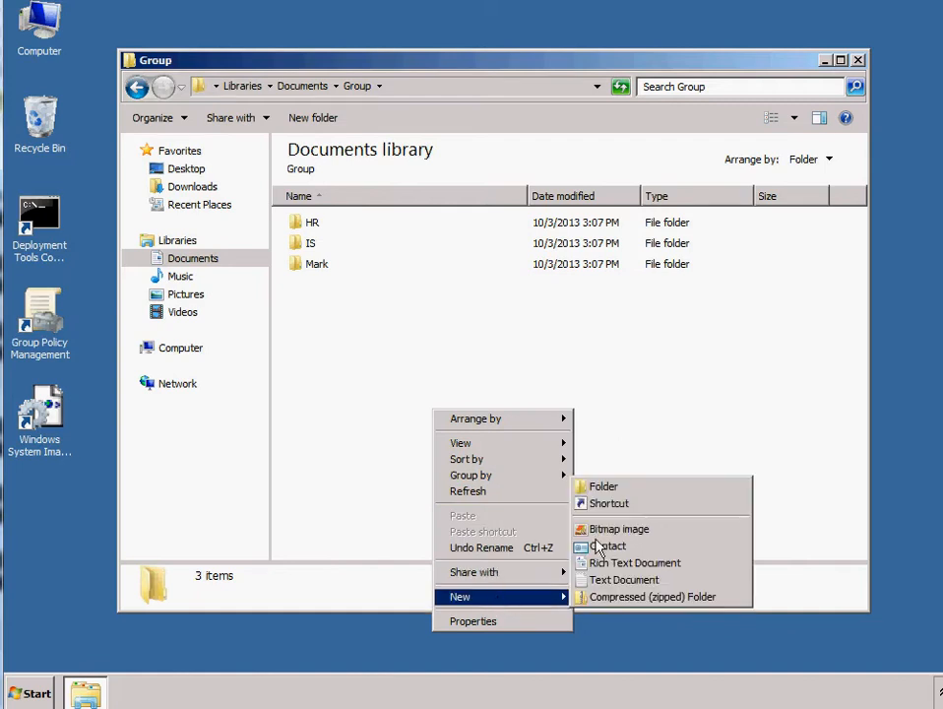
{"action": "left_click", "coordinate": [647, 489]}
{"action": "type", "text": "Web"}
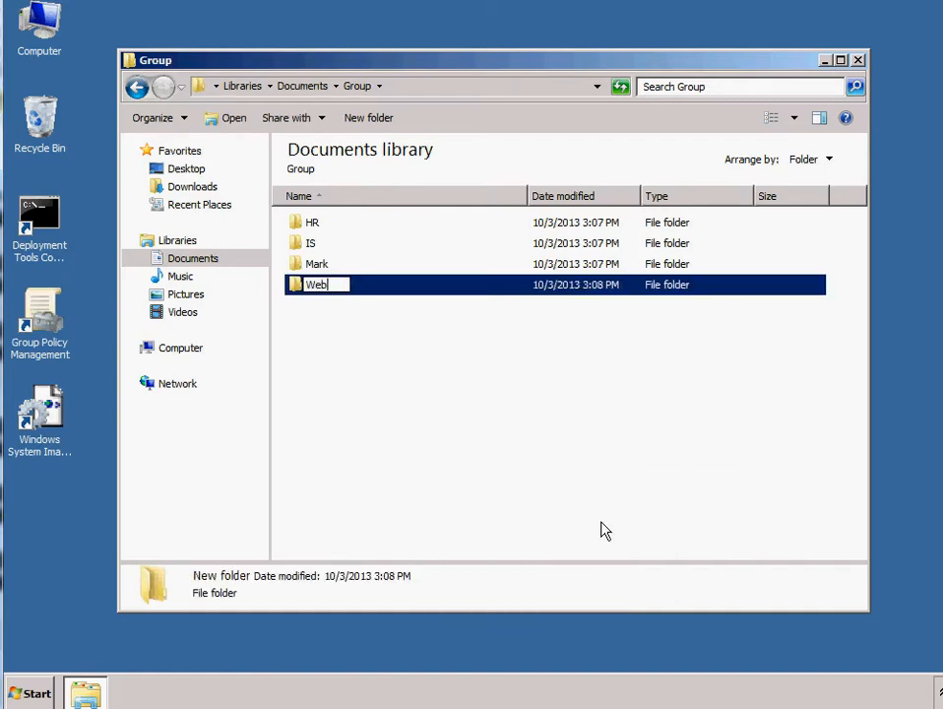
{"action": "key", "text": "Return"}
{"action": "left_click", "coordinate": [579, 521]}
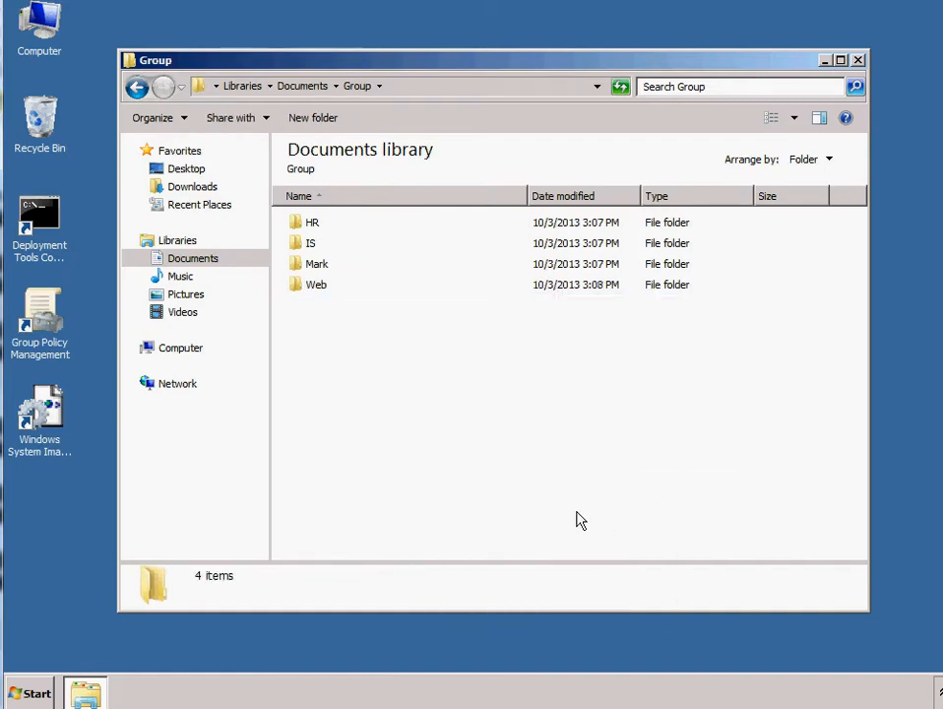
- Go back to the Documents library, check the department subfolders inside Group, and return to the library
{"action": "left_click", "coordinate": [137, 87]}
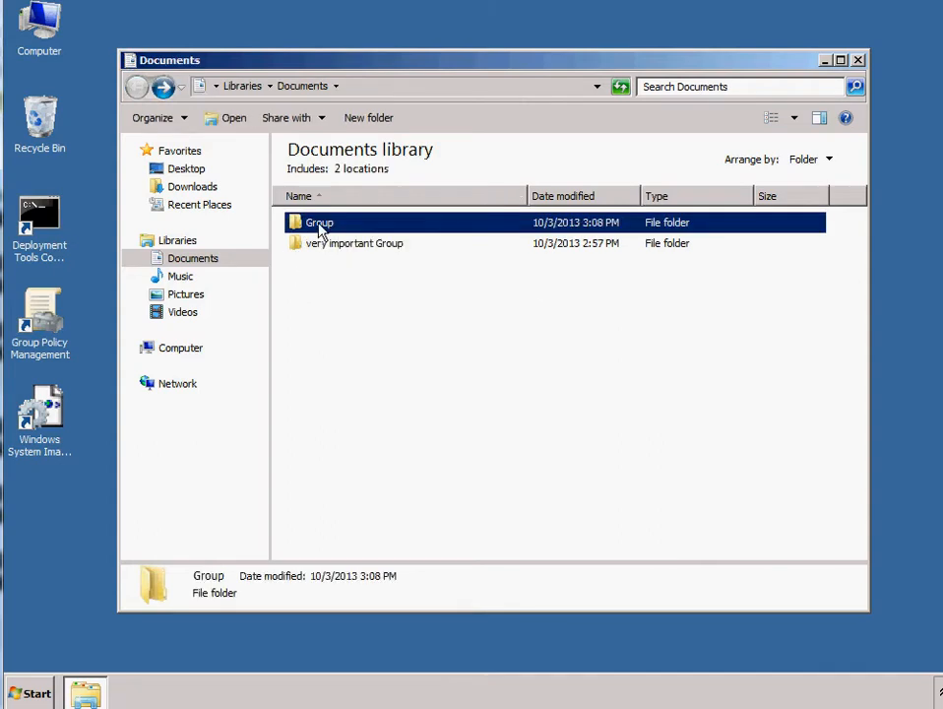
{"action": "double_click", "coordinate": [319, 224]}
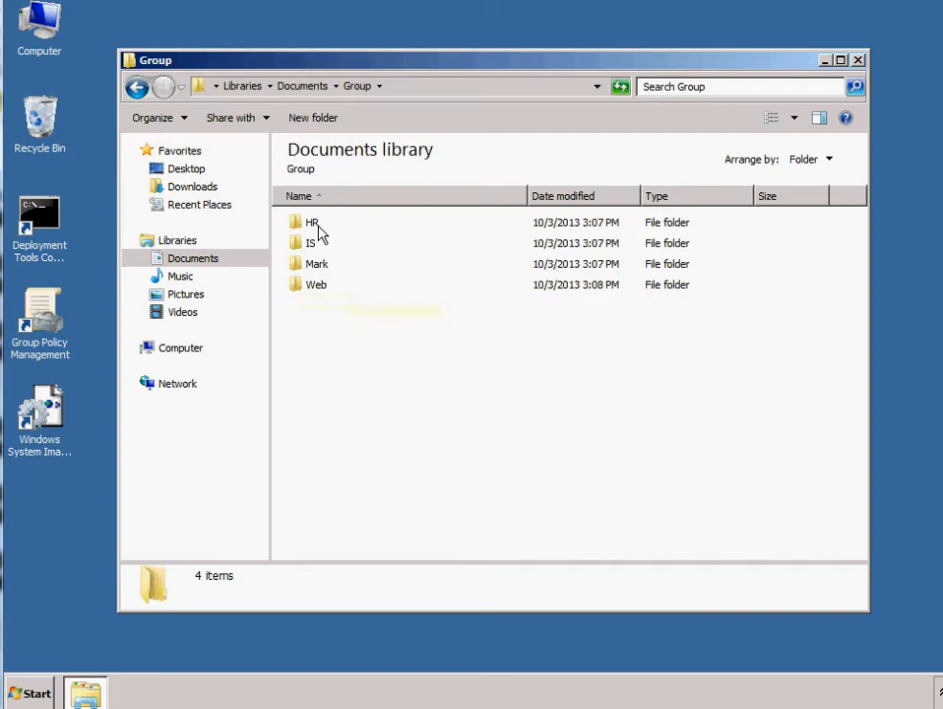
{"action": "left_click", "coordinate": [138, 89]}
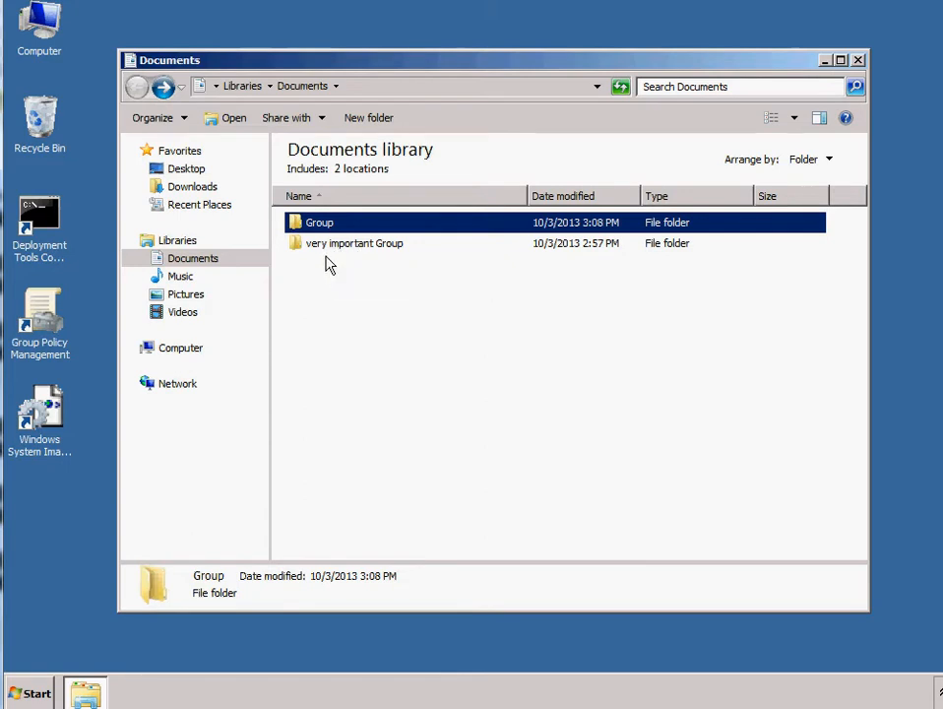
- Create a subfolder named CEO inside the very important Group folder and return to the Documents library
{"action": "double_click", "coordinate": [331, 247]}
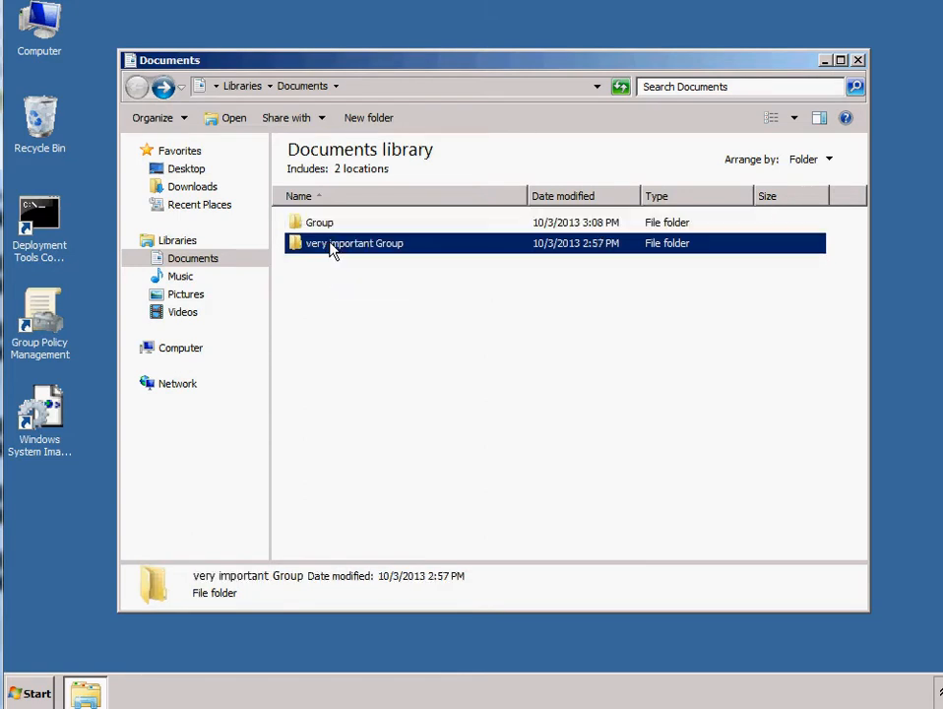
{"action": "right_click", "coordinate": [333, 277]}
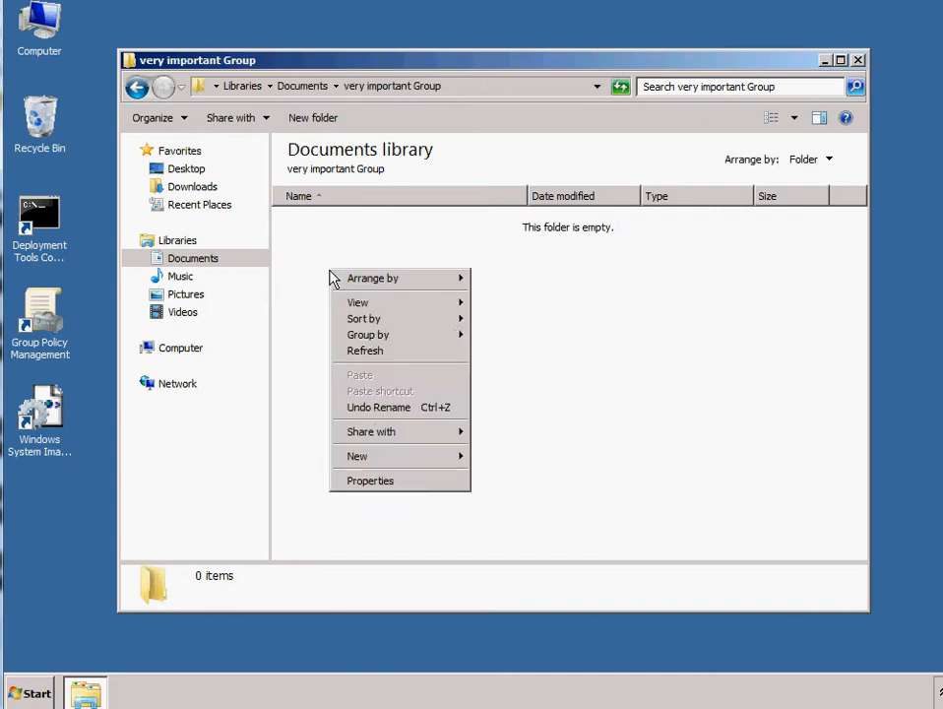
{"action": "mouse_move", "coordinate": [371, 457]}
{"action": "left_click", "coordinate": [492, 461]}
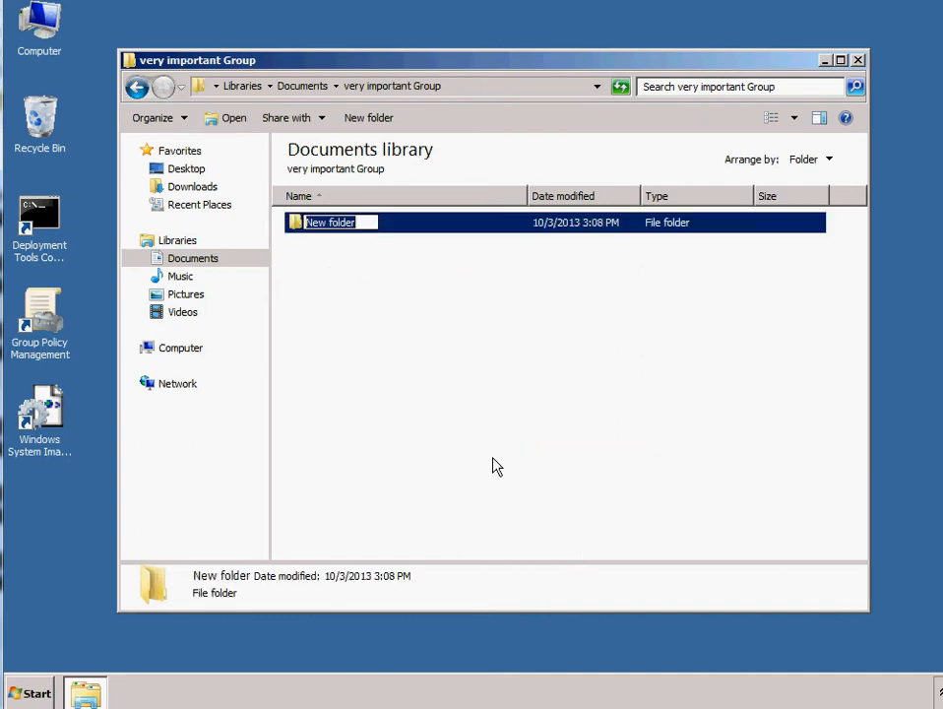
{"action": "type", "text": "CE"}
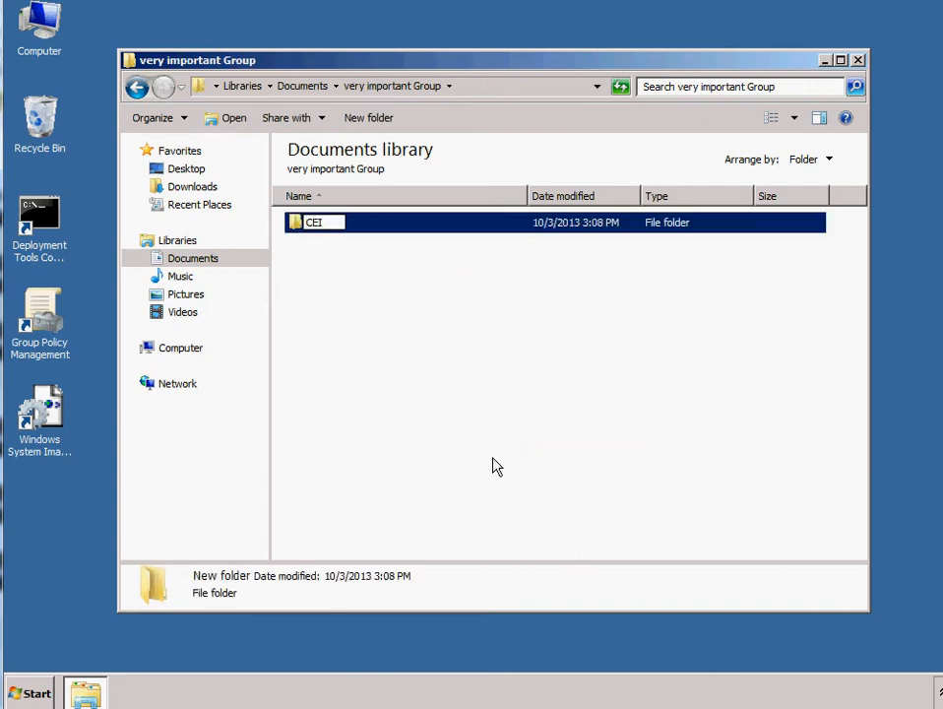
{"action": "type", "text": "O"}
{"action": "key", "text": "Return"}
{"action": "left_click", "coordinate": [486, 461]}
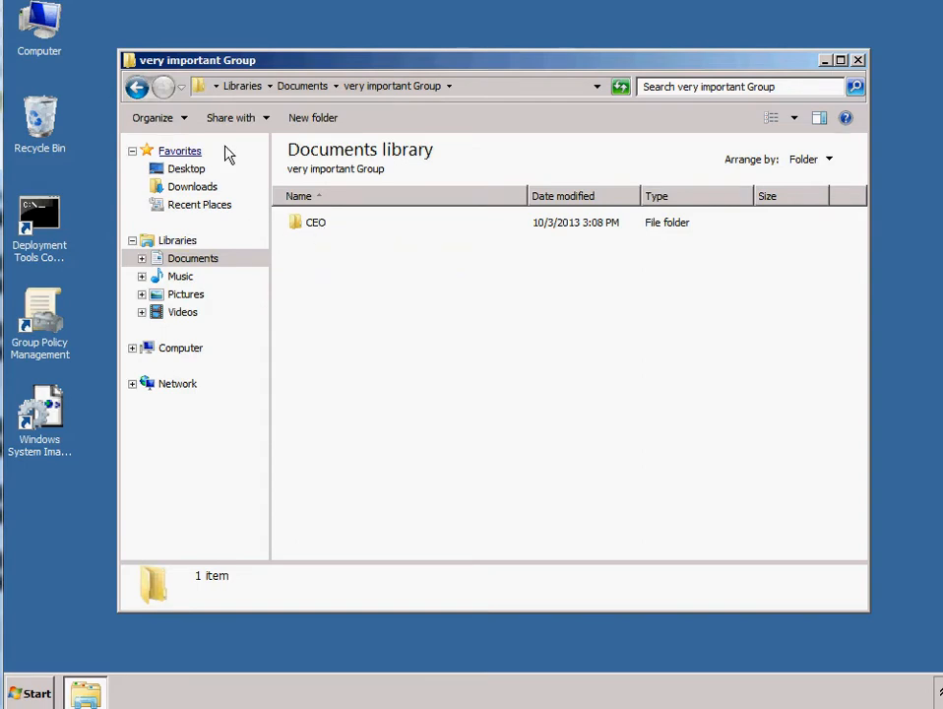
{"action": "left_click", "coordinate": [137, 87]}
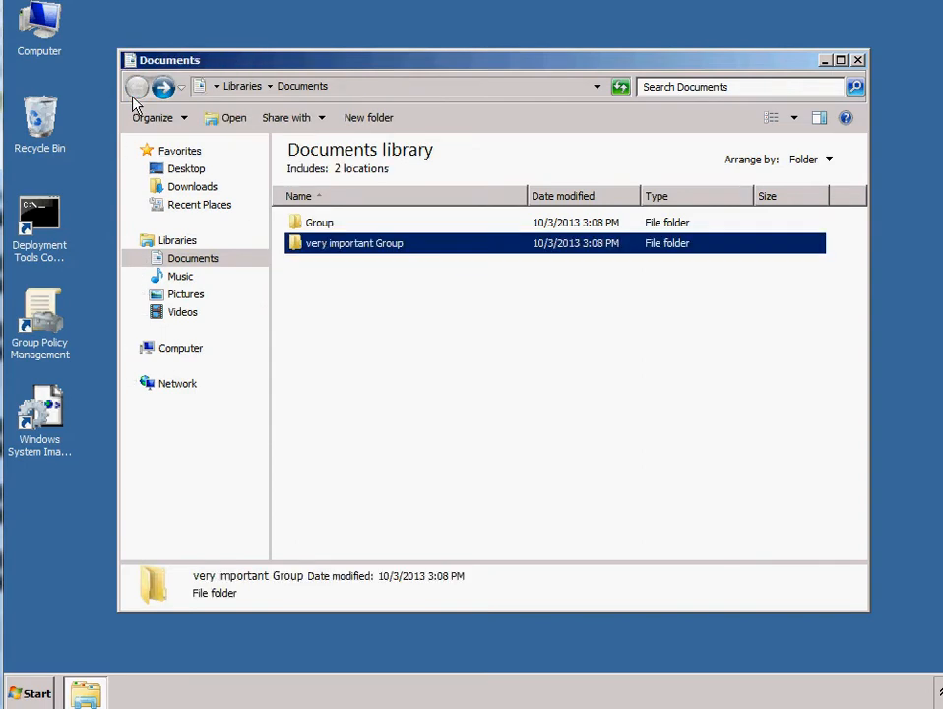
{"action": "left_click", "coordinate": [331, 317]}
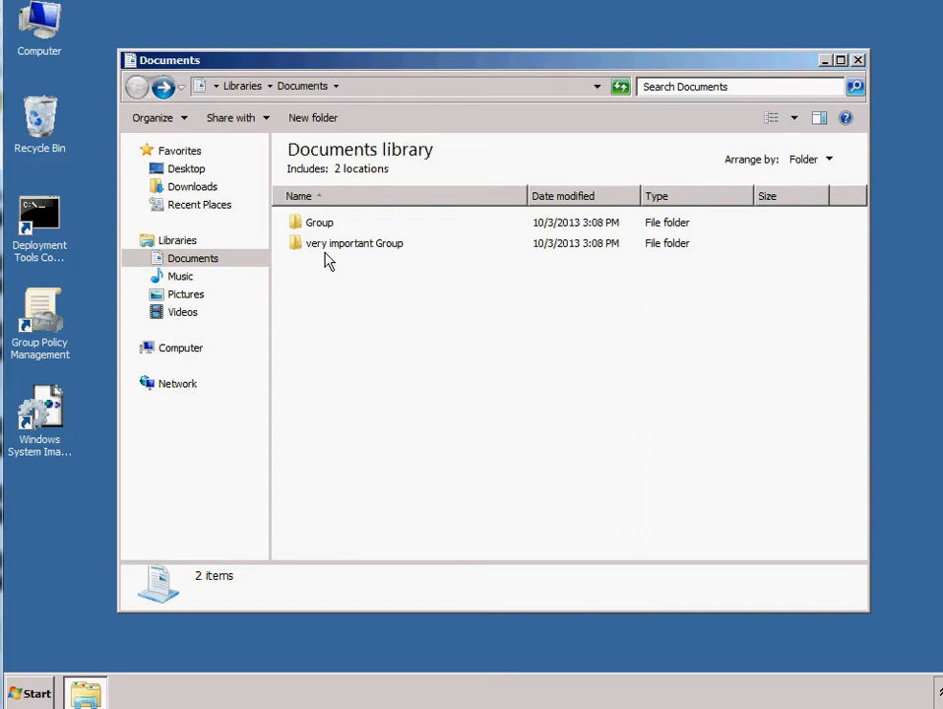
- Review the contents of the very important Group and Group folders from the Documents library
{"action": "mouse_move", "coordinate": [328, 243]}
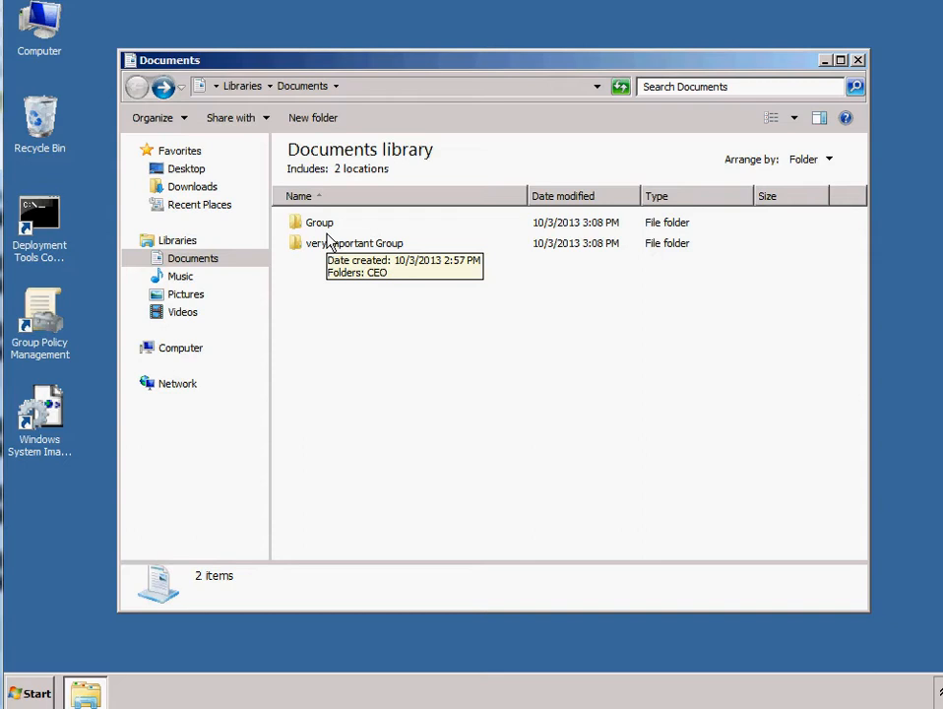
{"action": "double_click", "coordinate": [326, 226]}
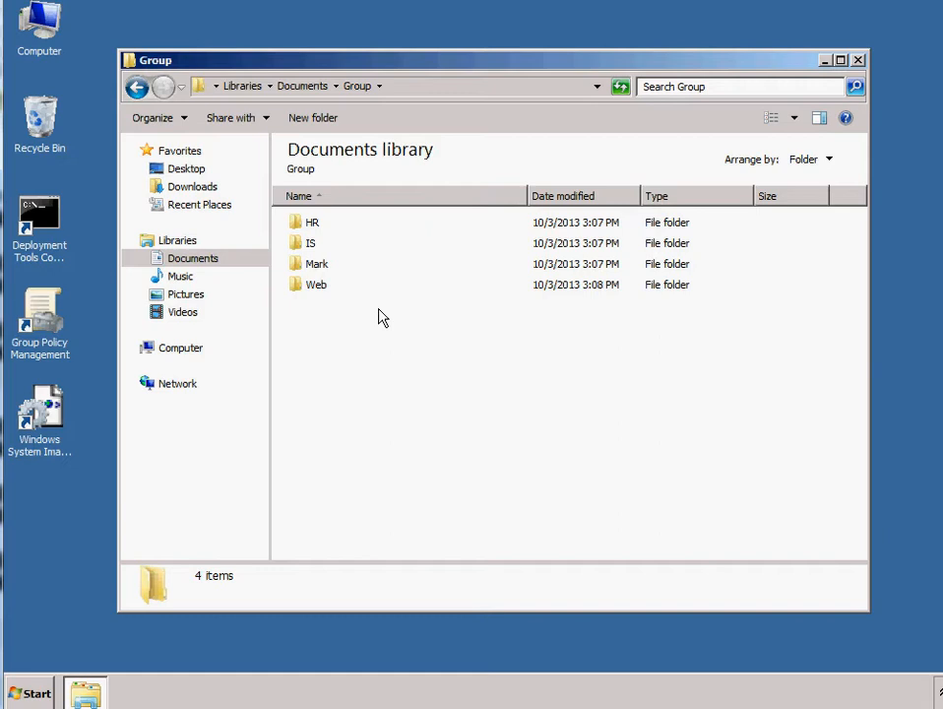
{"action": "left_click", "coordinate": [138, 92]}
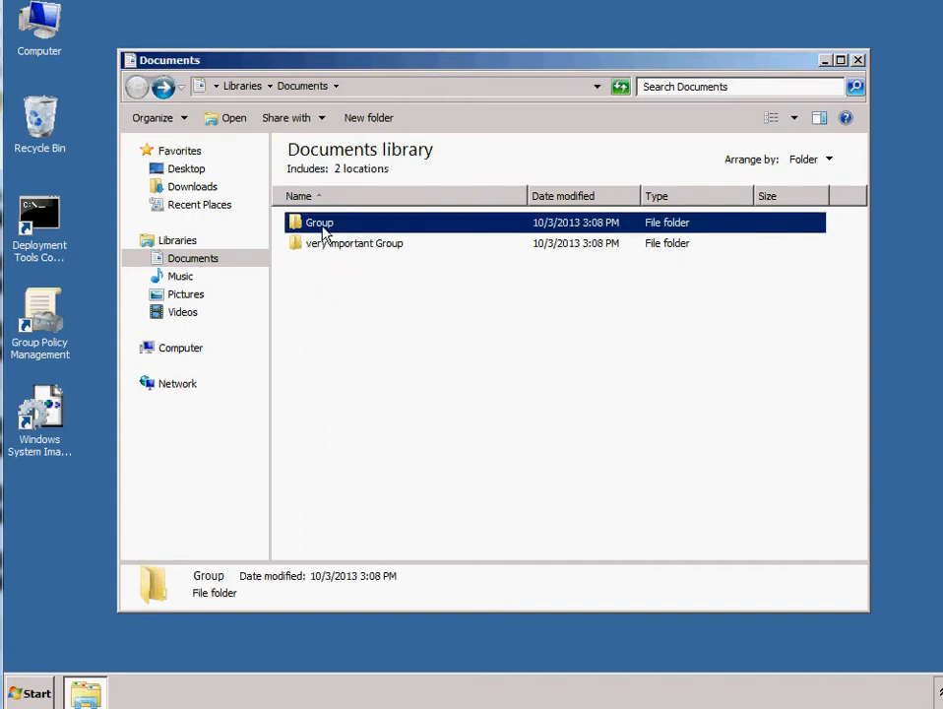
{"action": "left_click_drag", "start_coordinate": [317, 258], "coordinate": [371, 269]}
{"action": "mouse_move", "coordinate": [330, 238]}
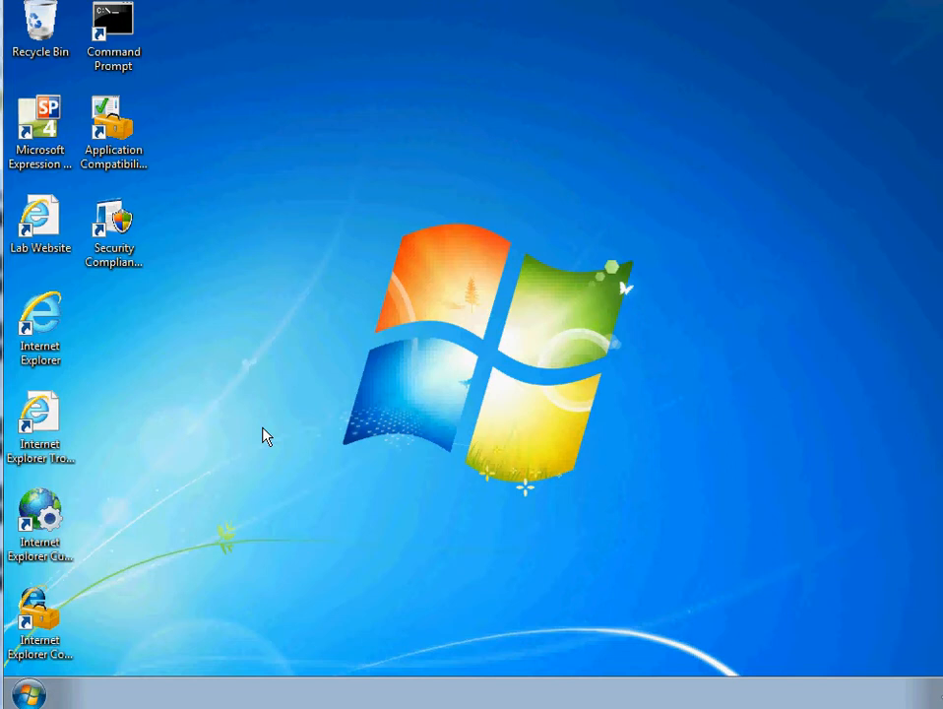
- Prepare a Start menu search on the Windows 7 client, and look up the server's computer name in its system properties
{"action": "left_click", "coordinate": [28, 693]}
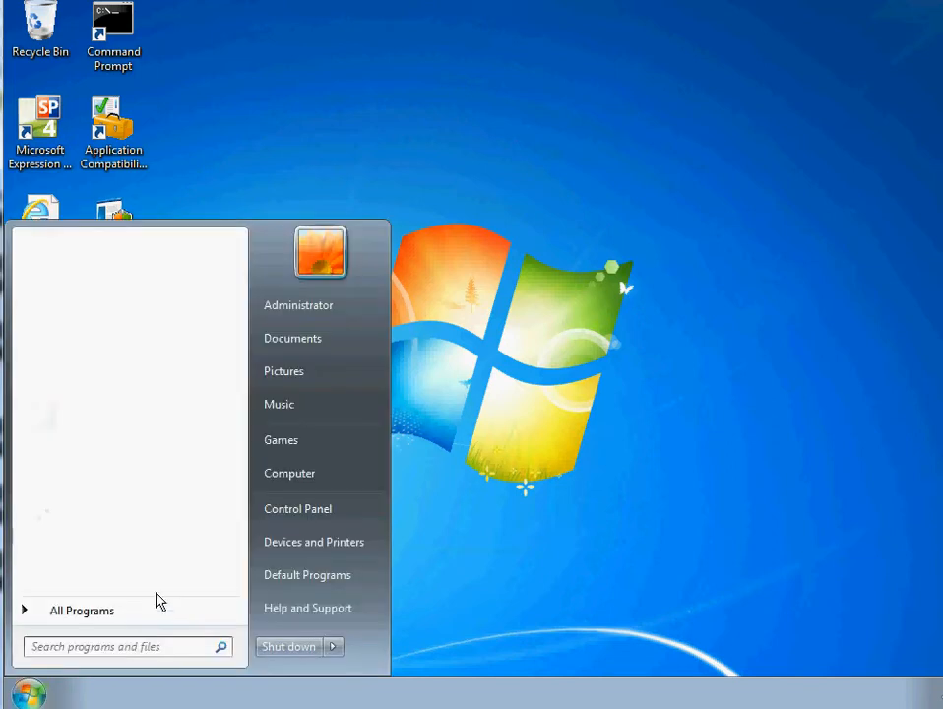
{"action": "left_click", "coordinate": [144, 647]}
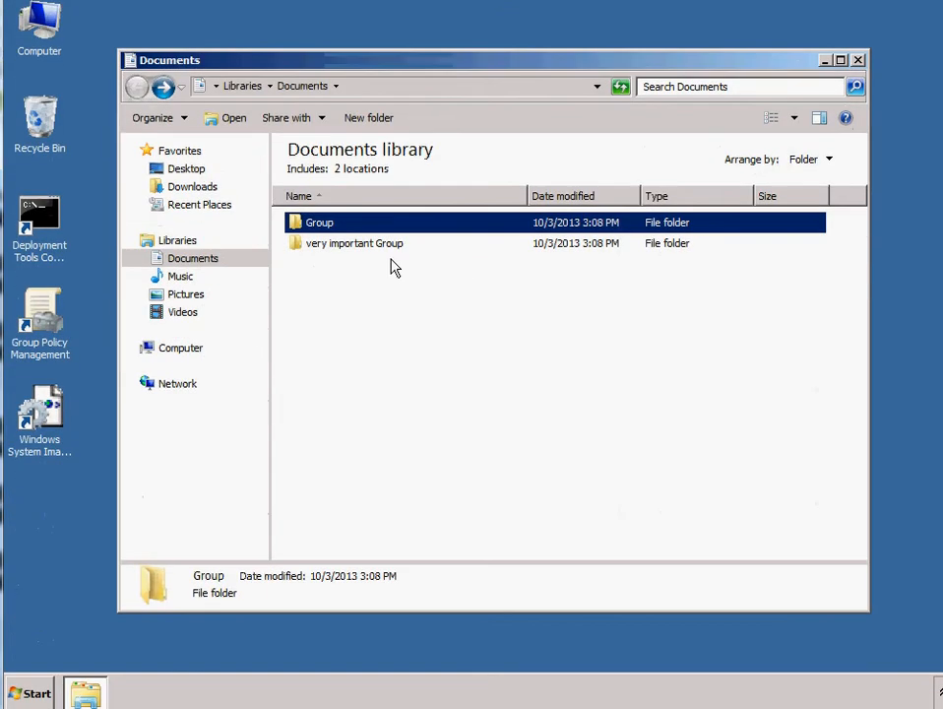
{"action": "left_click", "coordinate": [30, 694]}
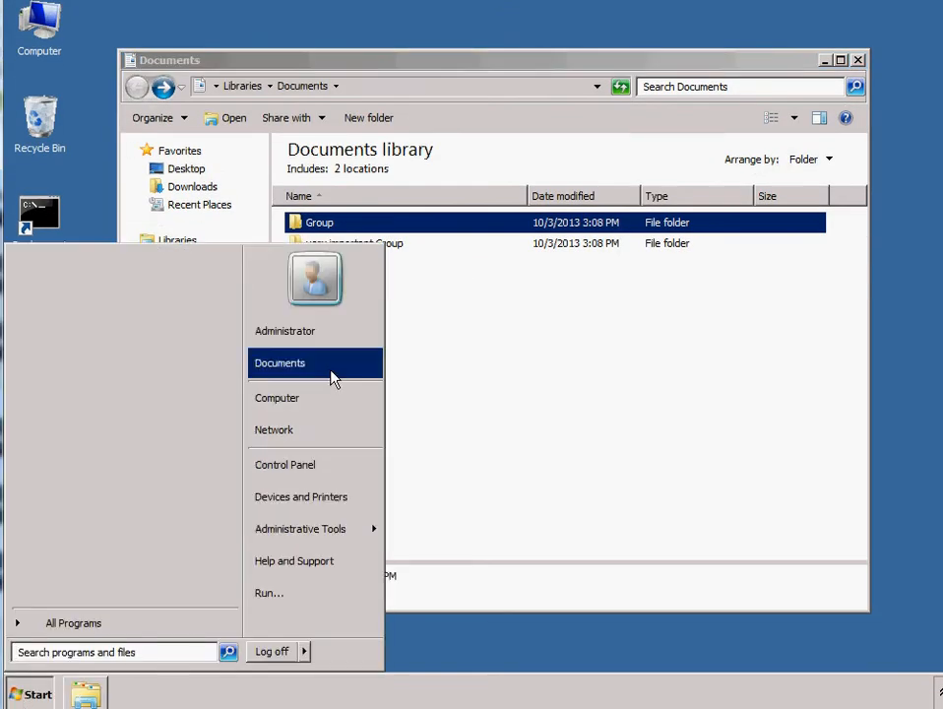
{"action": "right_click", "coordinate": [322, 398]}
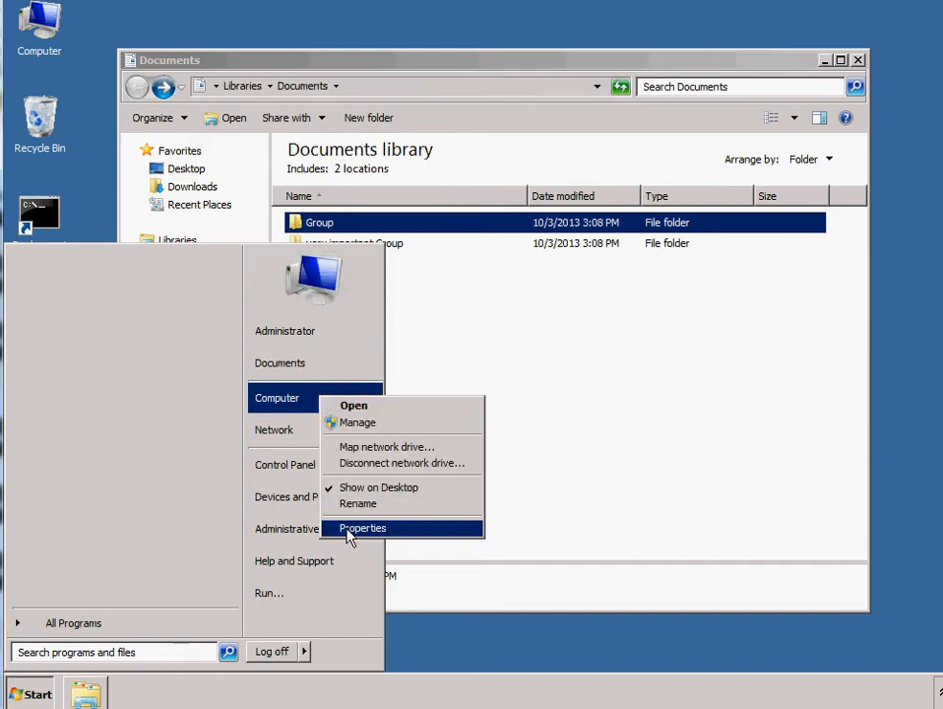
{"action": "left_click", "coordinate": [347, 530]}
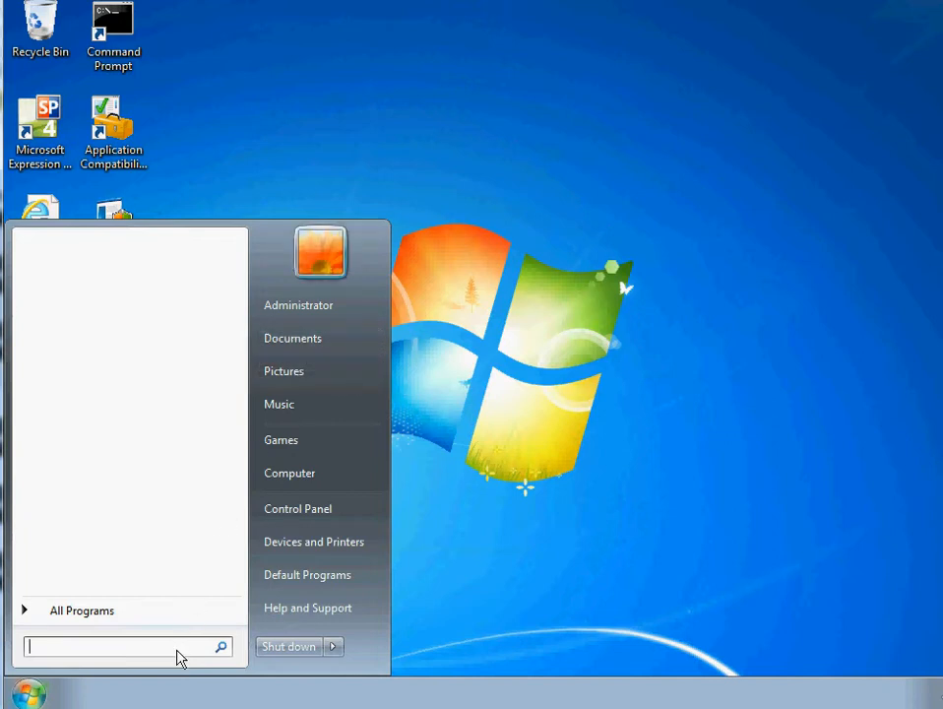
- On the Windows 7 client, look up the shares at \\win2008r2\ and open the Group share
{"action": "type", "text": "\\\\win2008r"}
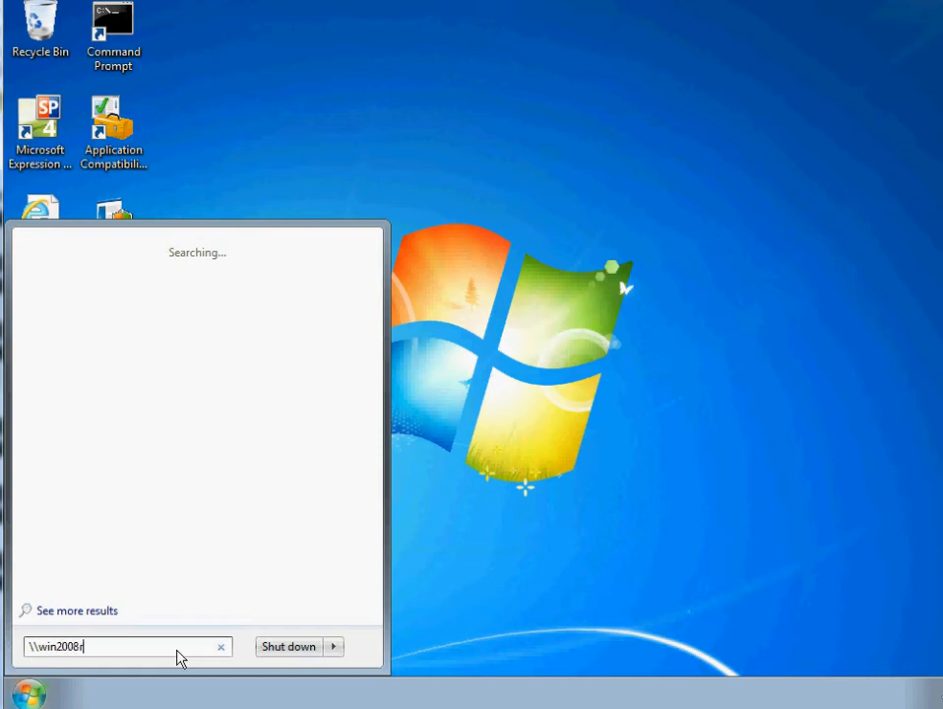
{"action": "type", "text": "2\\"}
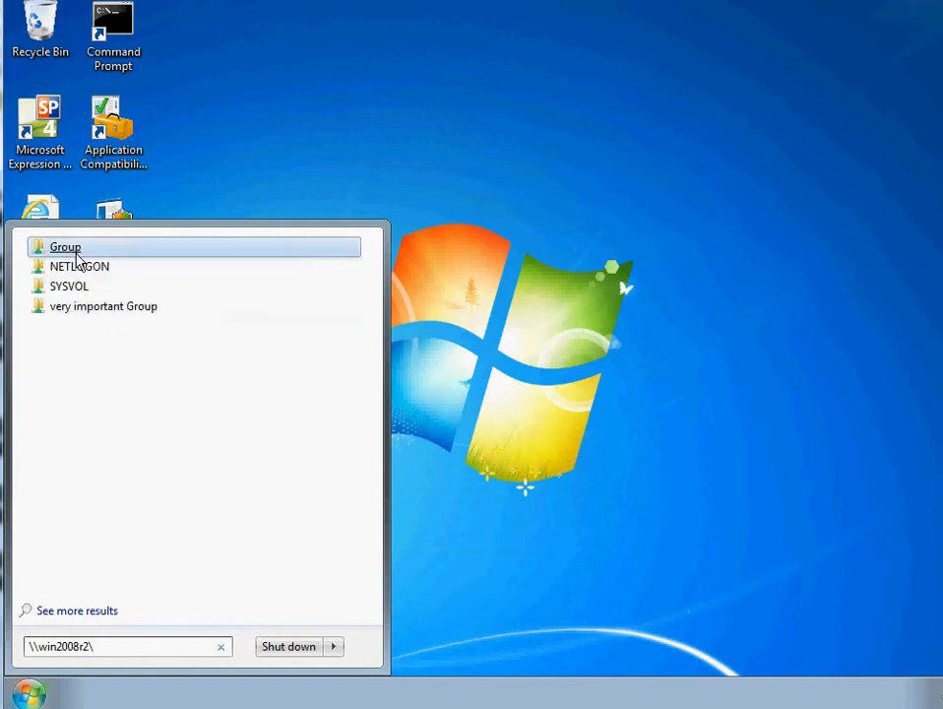
{"action": "left_click", "coordinate": [51, 252]}
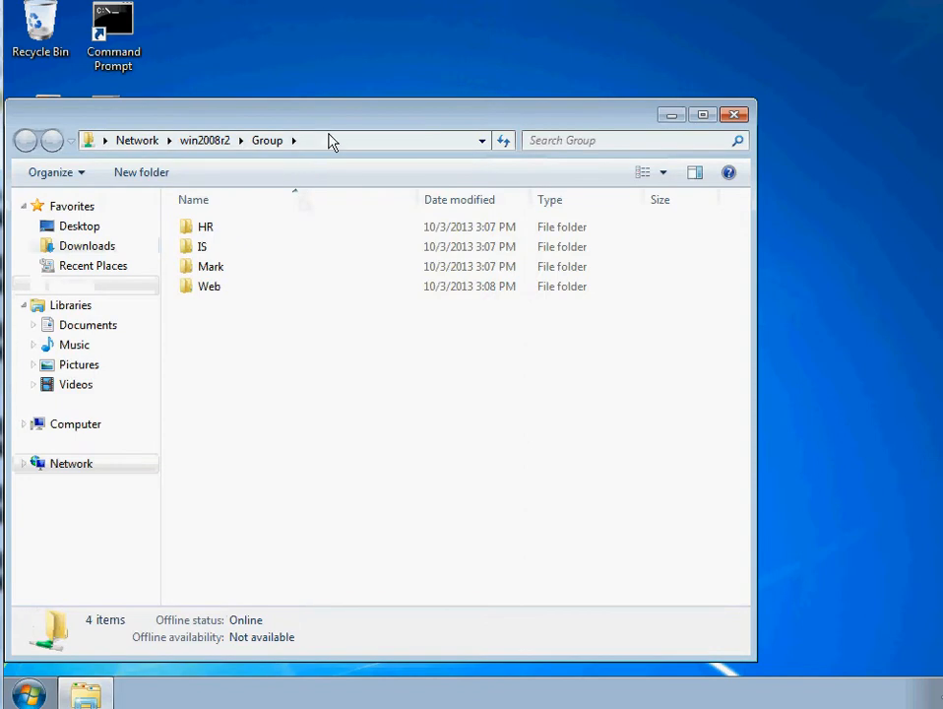
- Copy the Group share's full network path, \\win2008r2\Group, from the folder window's address
{"action": "left_click", "coordinate": [329, 141]}
{"action": "right_click", "coordinate": [173, 143]}
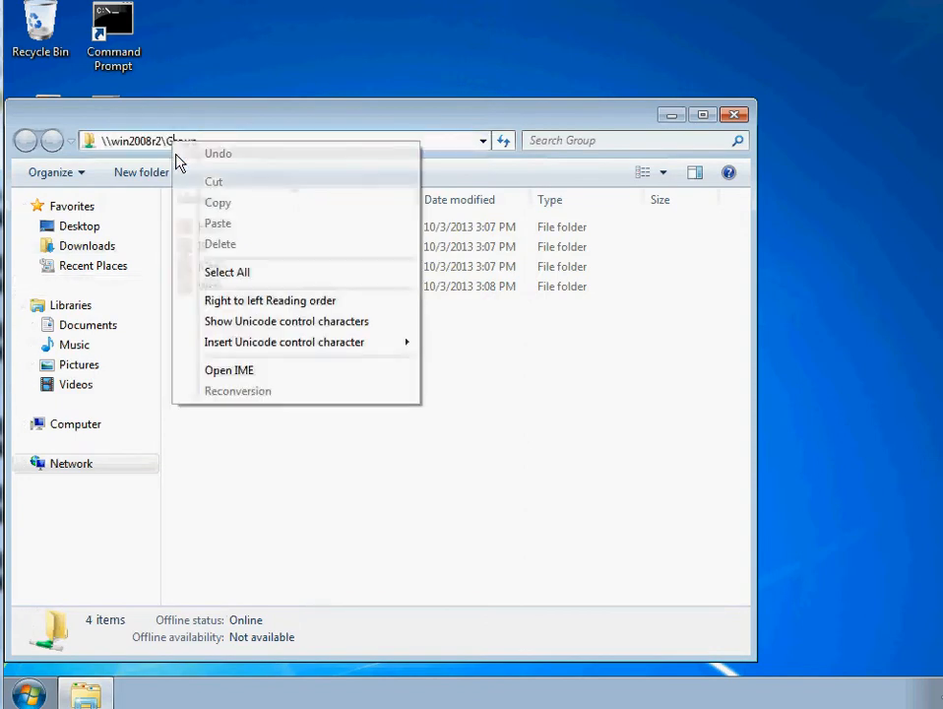
{"action": "left_click", "coordinate": [172, 137]}
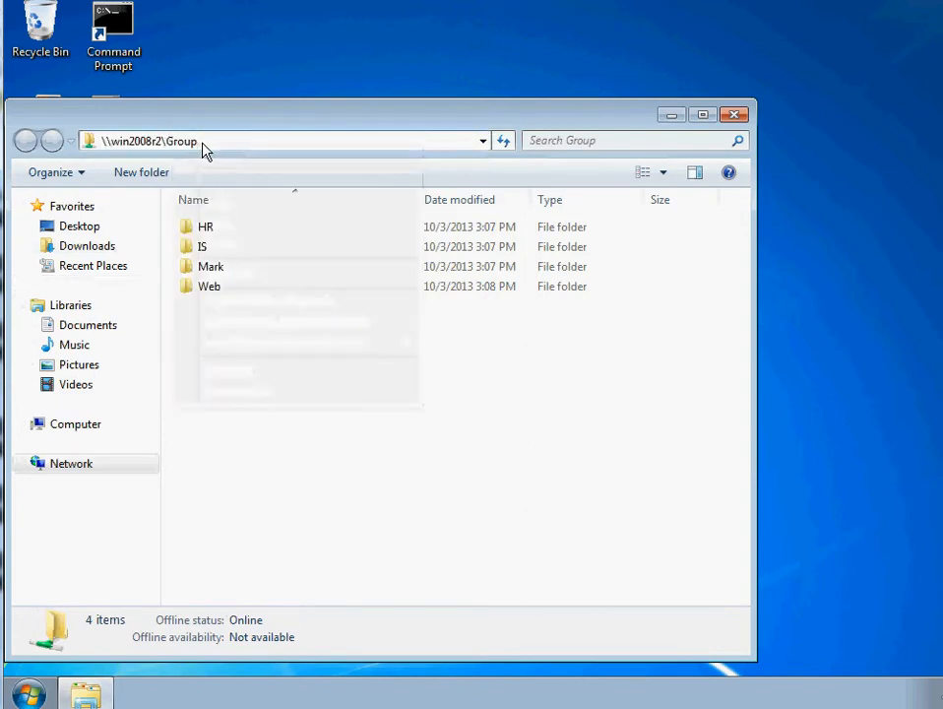
{"action": "left_click_drag", "start_coordinate": [203, 143], "coordinate": [81, 143]}
{"action": "right_click", "coordinate": [123, 145]}
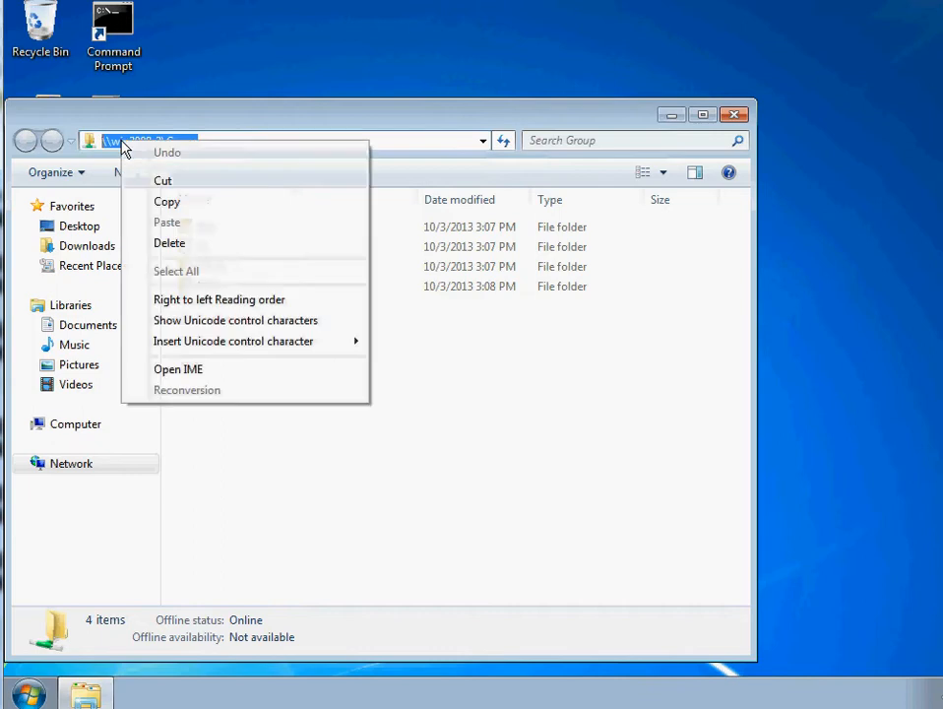
{"action": "left_click", "coordinate": [146, 203]}
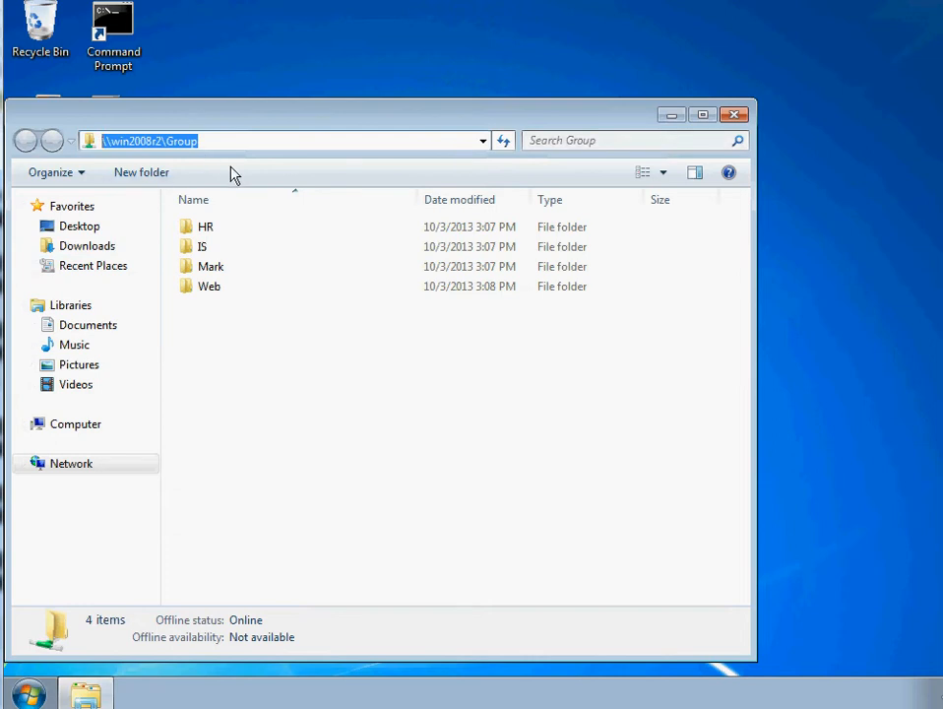
- Show the menu bar in the Group share's folder window
{"action": "left_click", "coordinate": [85, 177]}
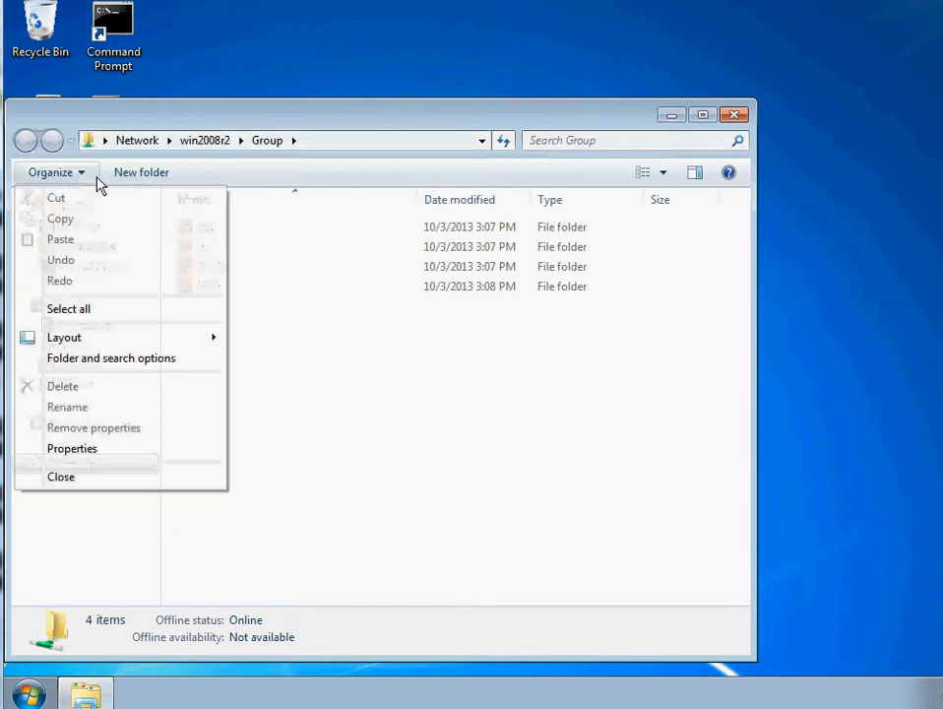
{"action": "mouse_move", "coordinate": [117, 339]}
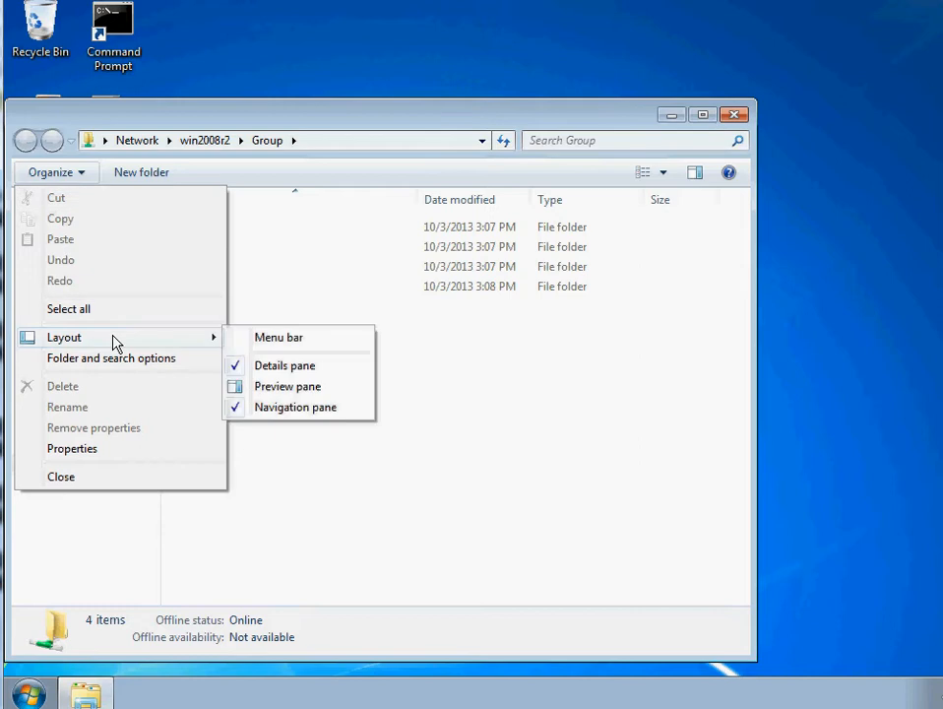
{"action": "left_click", "coordinate": [267, 340]}
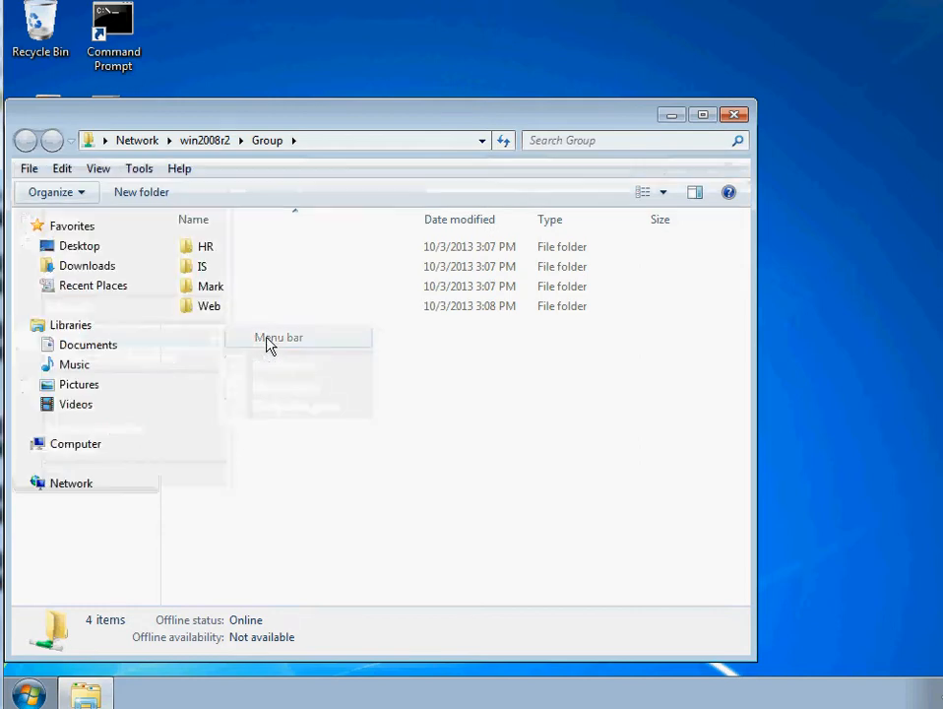
- Map network drive G: to the copied path \\win2008r2\Group and check the mapped drive under Computer
{"action": "left_click", "coordinate": [75, 446]}
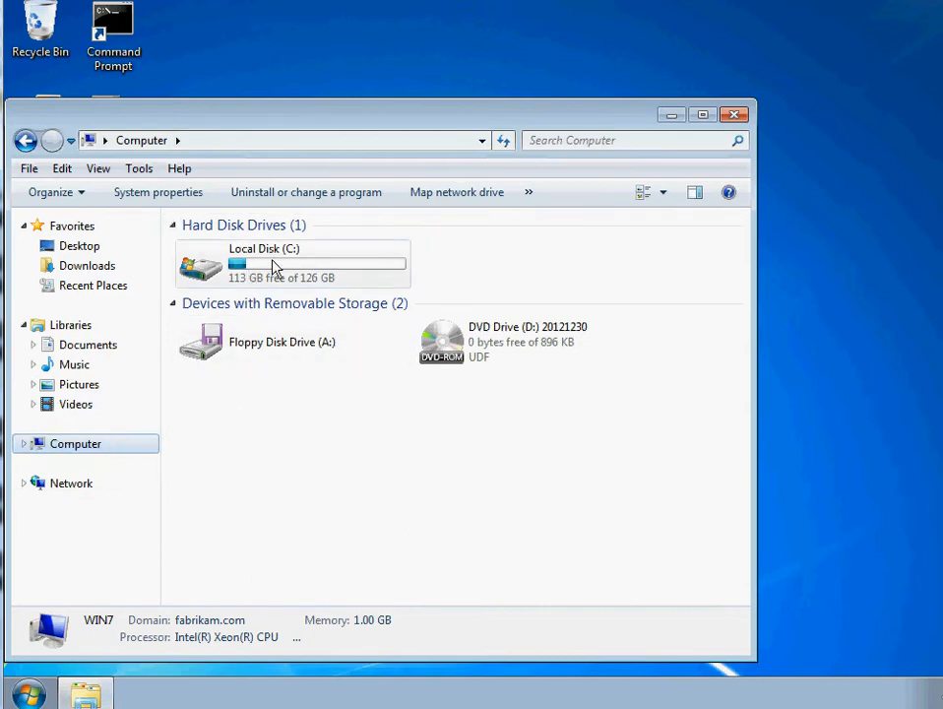
{"action": "left_click", "coordinate": [459, 200]}
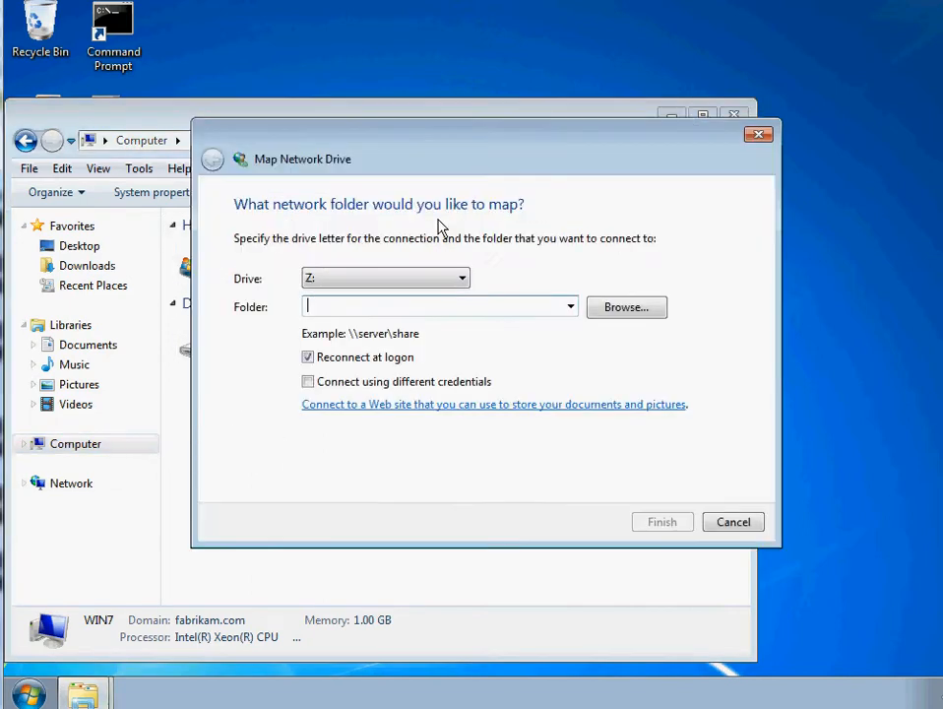
{"action": "left_click", "coordinate": [398, 283]}
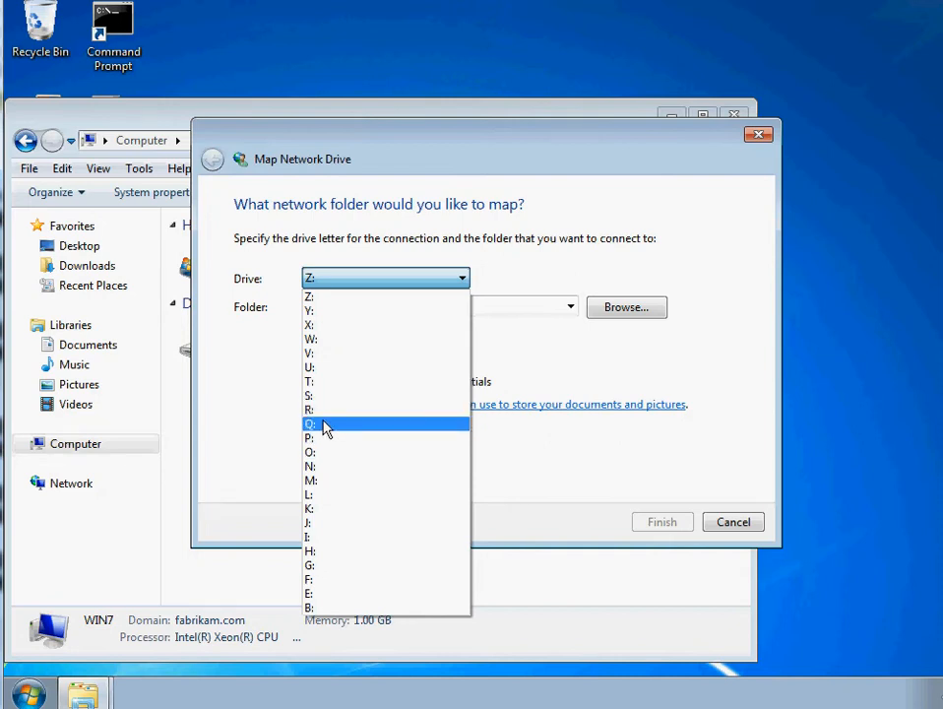
{"action": "left_click", "coordinate": [311, 565]}
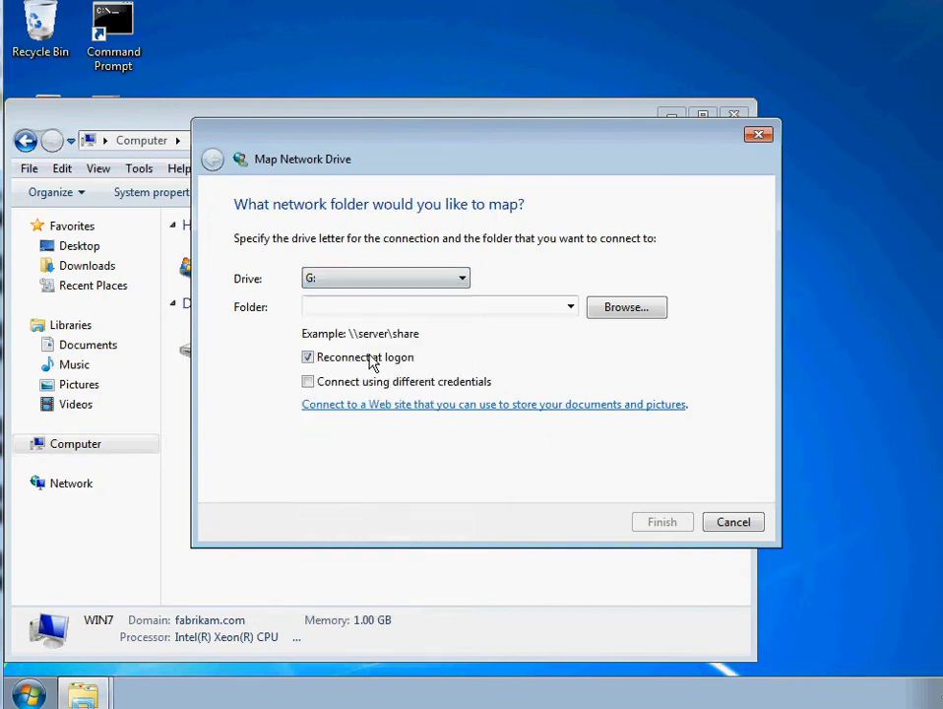
{"action": "right_click", "coordinate": [383, 311]}
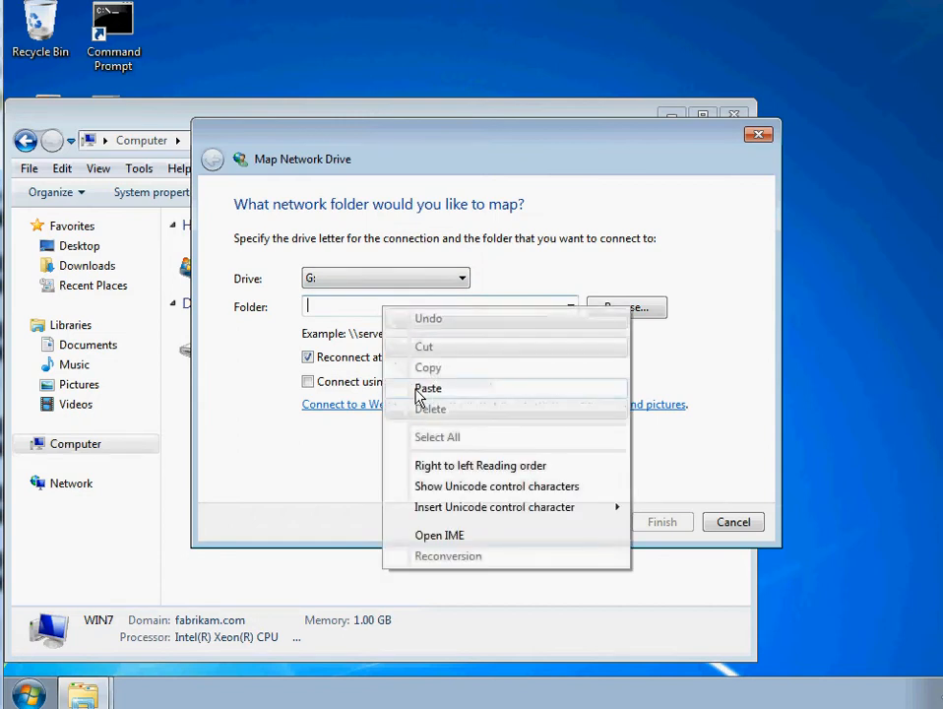
{"action": "left_click", "coordinate": [418, 395]}
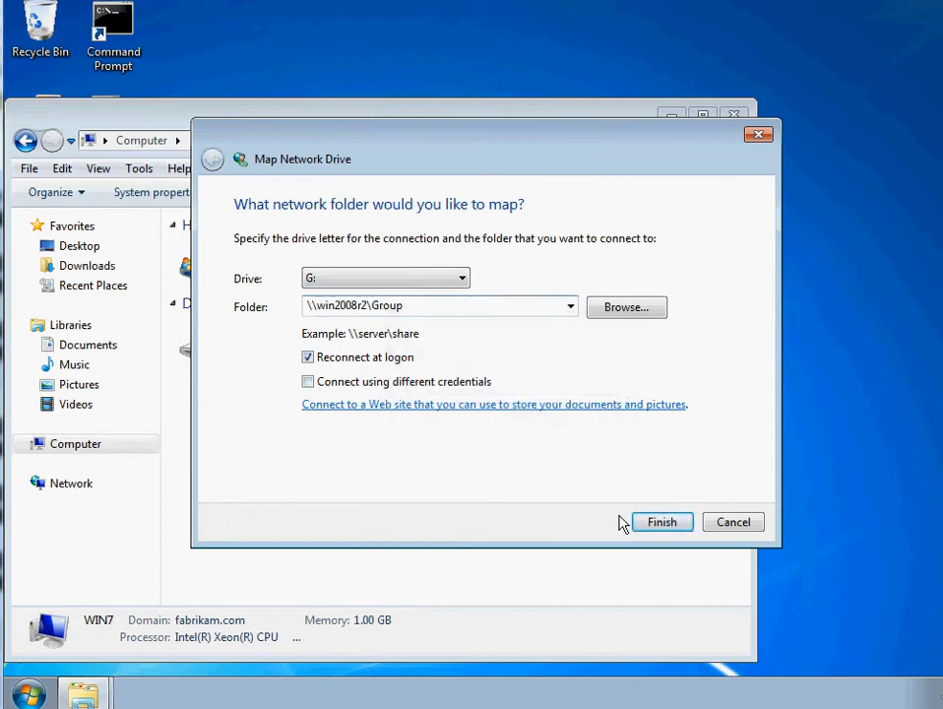
{"action": "left_click", "coordinate": [657, 523]}
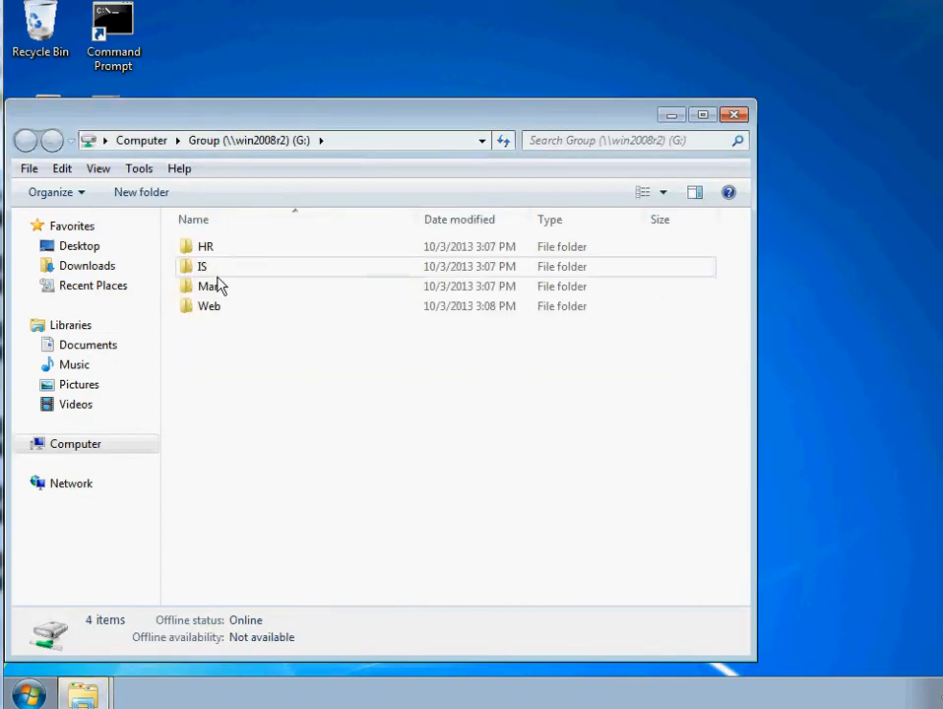
{"action": "left_click", "coordinate": [142, 141]}
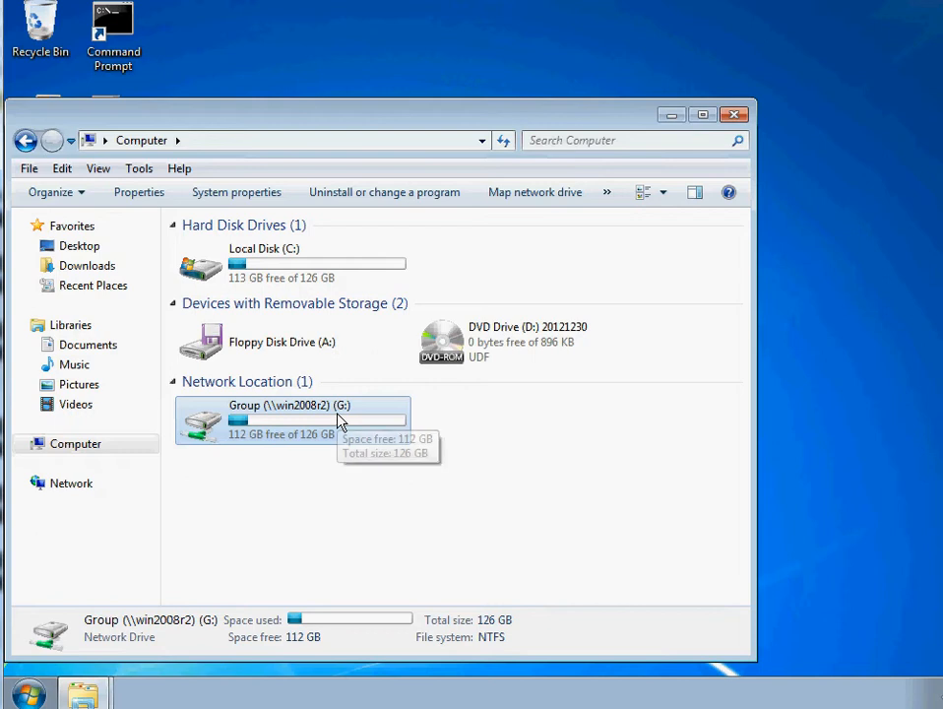
{"action": "left_click", "coordinate": [332, 517]}
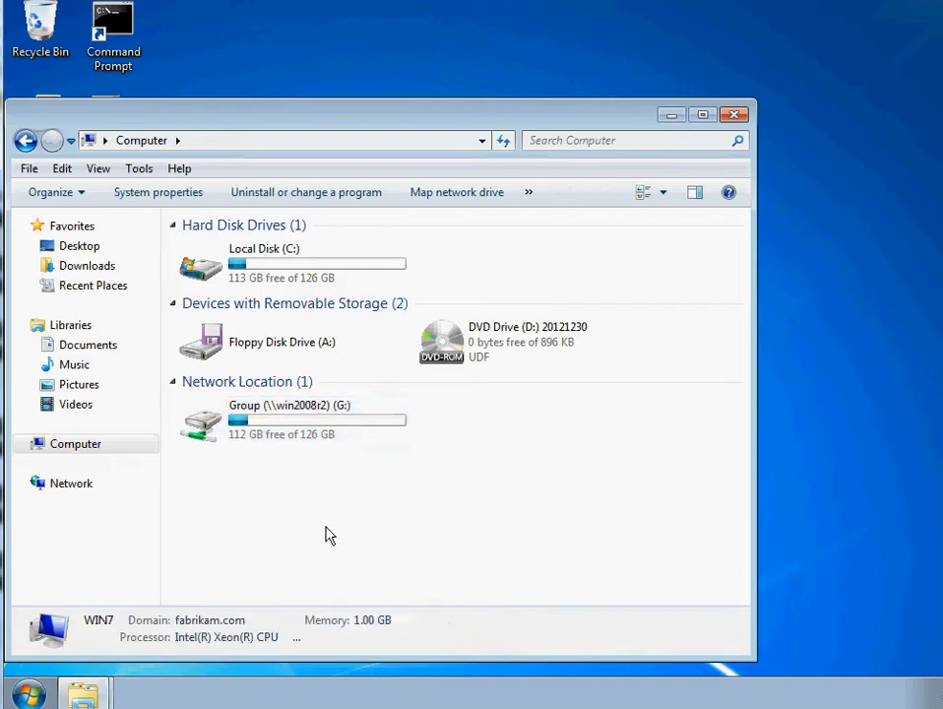
- Create a text document named first document in the HR folder on the mapped G: drive
{"action": "double_click", "coordinate": [272, 434]}
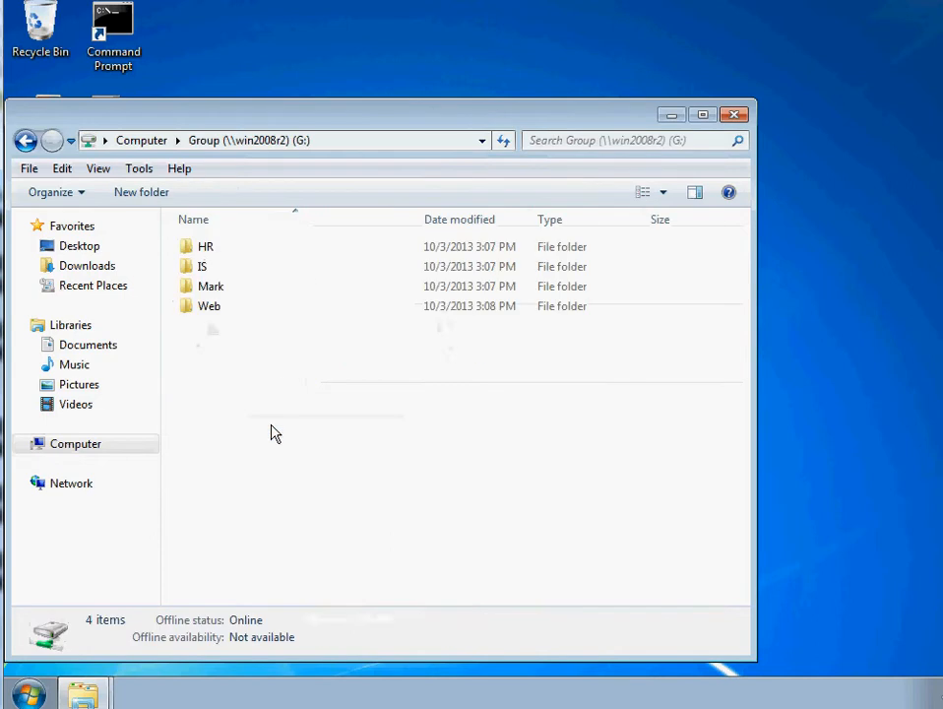
{"action": "double_click", "coordinate": [220, 251]}
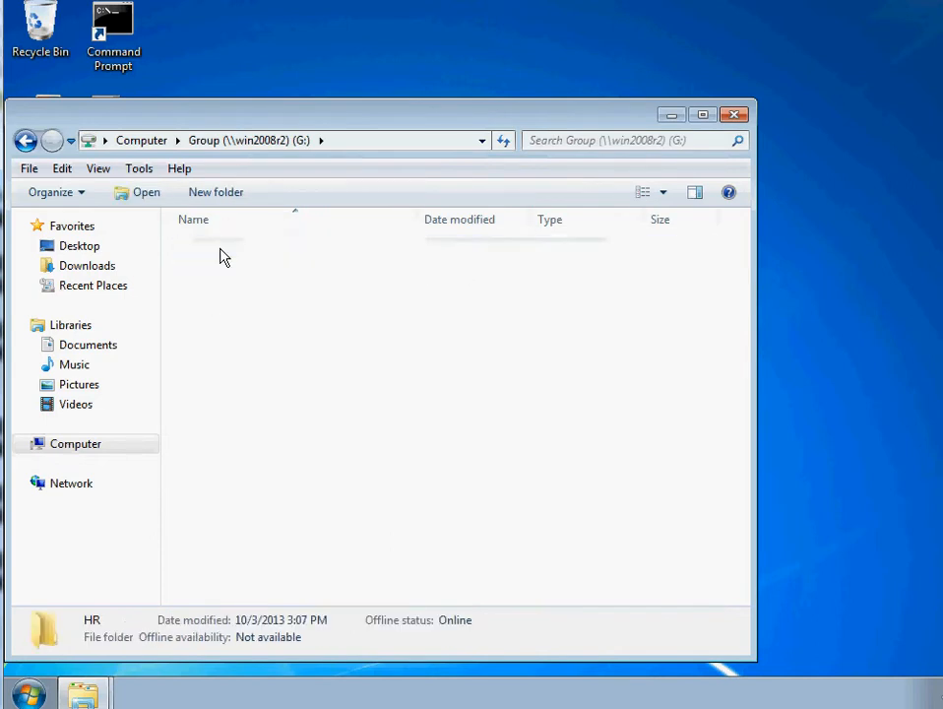
{"action": "right_click", "coordinate": [211, 348]}
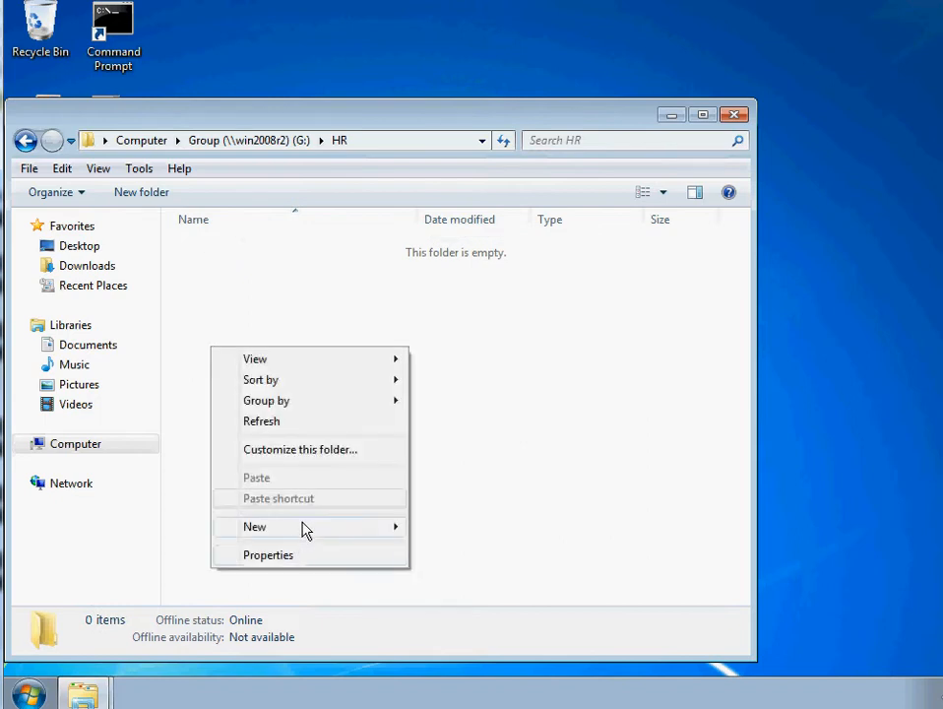
{"action": "mouse_move", "coordinate": [306, 527]}
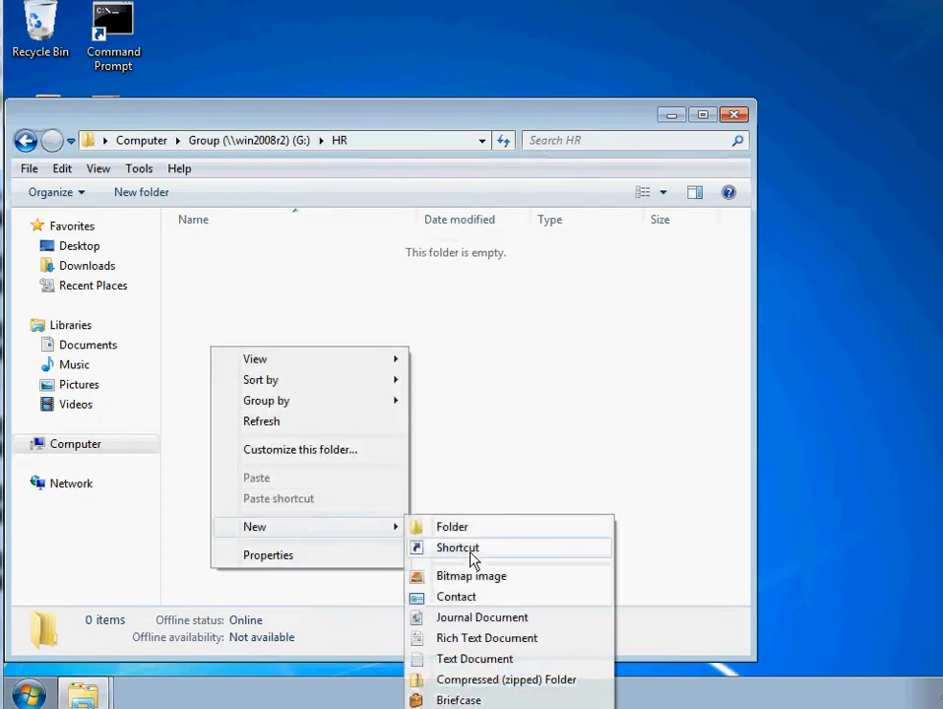
{"action": "left_click", "coordinate": [441, 659]}
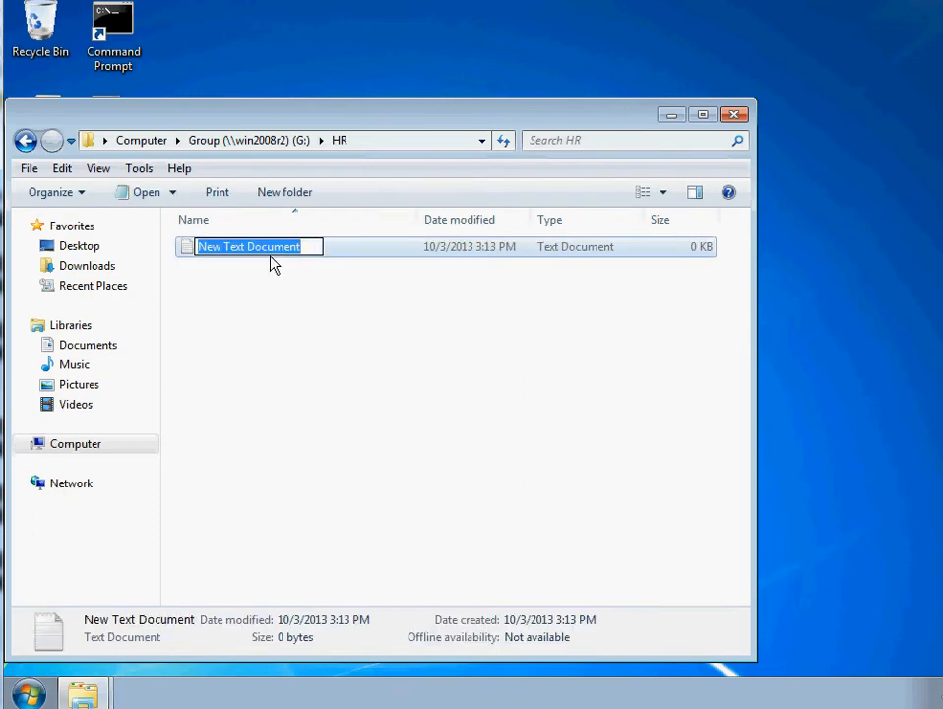
{"action": "type", "text": "first docu"}
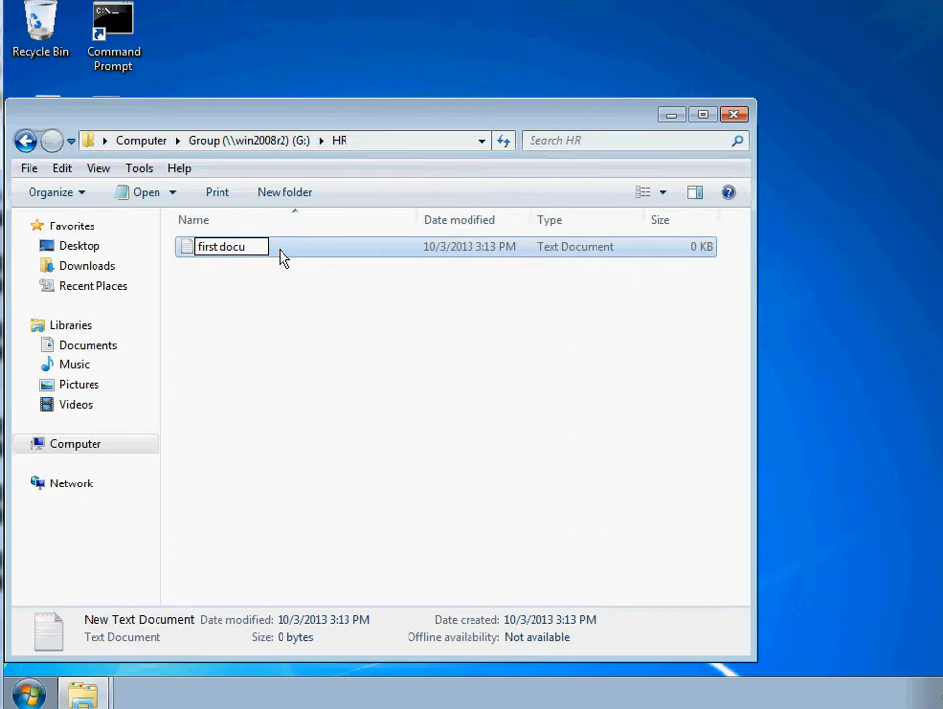
{"action": "type", "text": "ment"}
{"action": "left_click", "coordinate": [241, 318]}
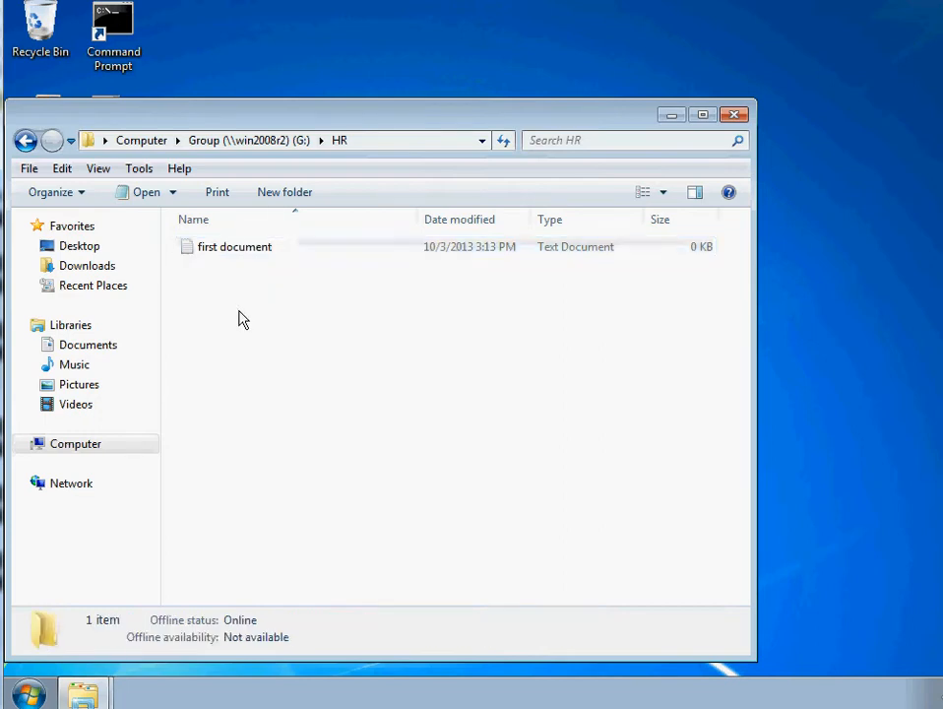
- Write a short line in first document saying that a named person is the best, and save the file
{"action": "double_click", "coordinate": [228, 246]}
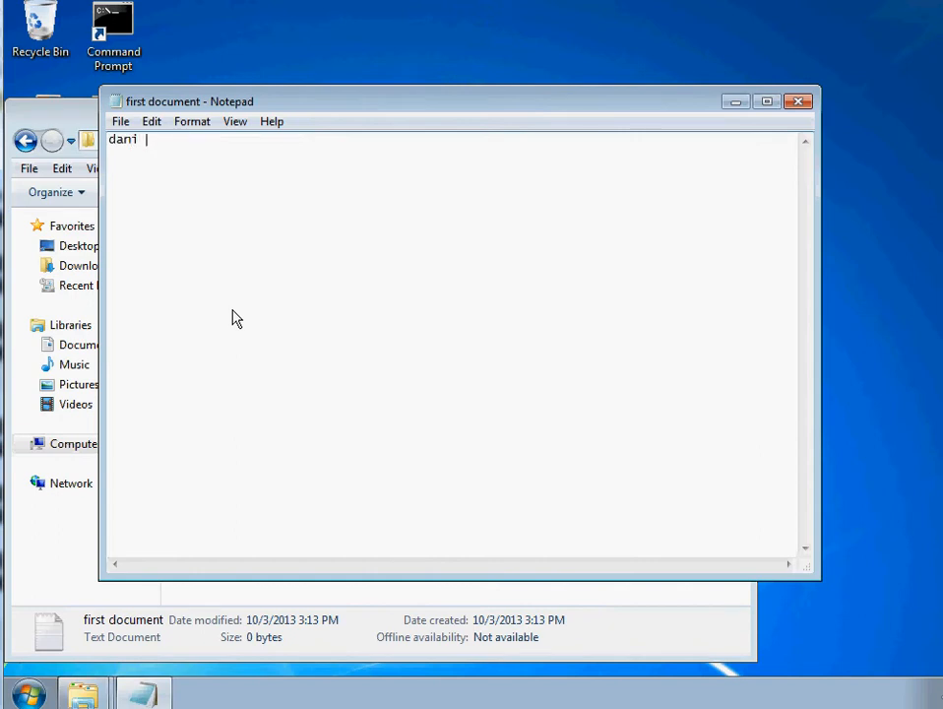
{"action": "type", "text": "dan is the best ..."}
{"action": "left_click", "coordinate": [798, 103]}
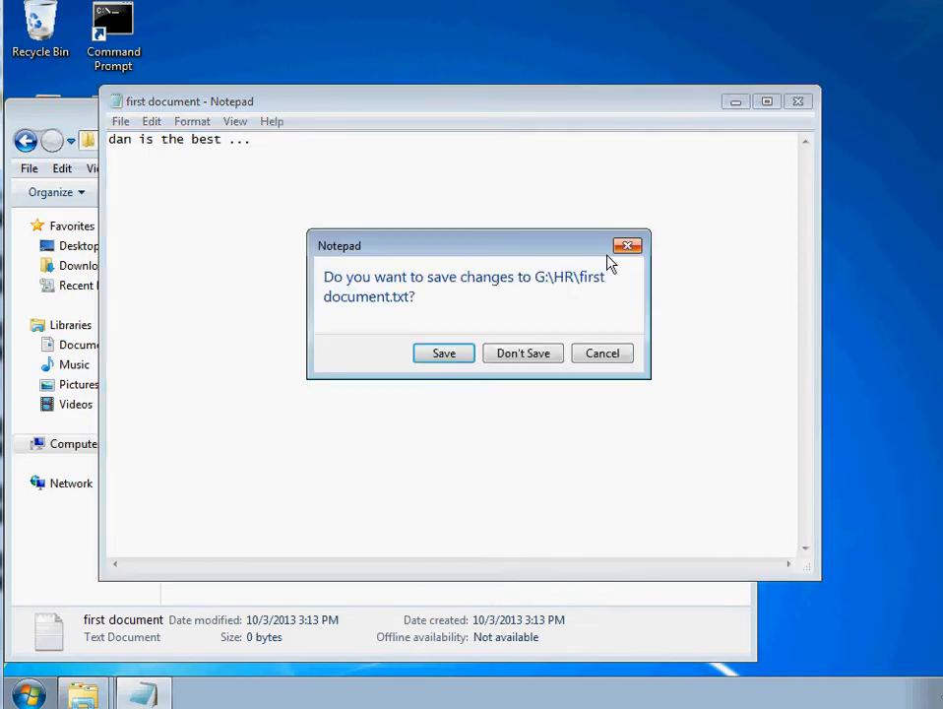
{"action": "left_click", "coordinate": [466, 358]}
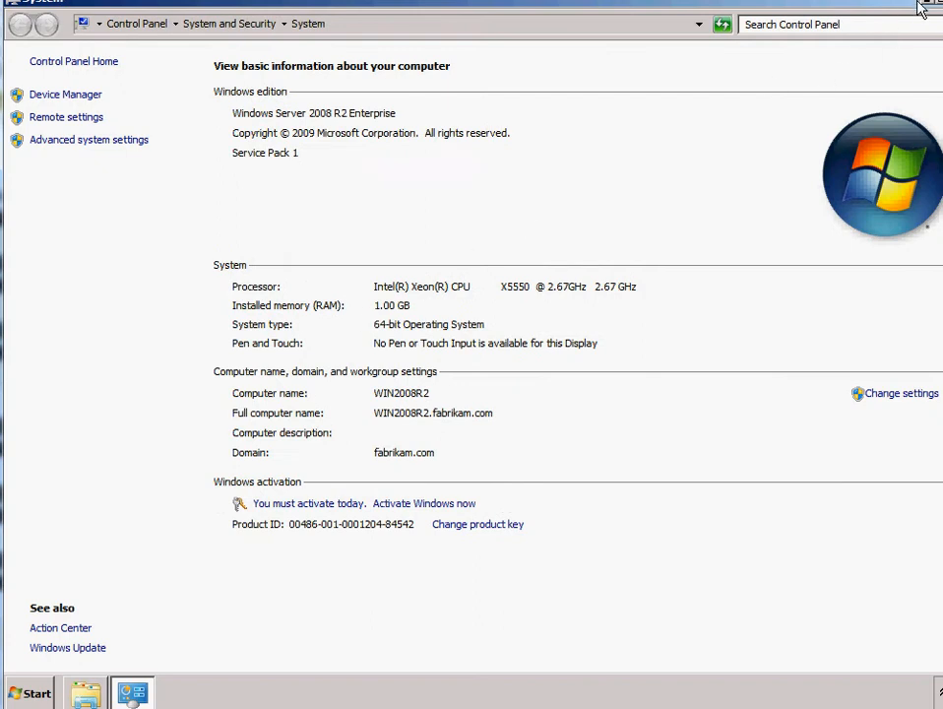
- On the server, open the HR folder inside Group in the Documents library to check for the client's file
{"action": "left_click", "coordinate": [921, 8]}
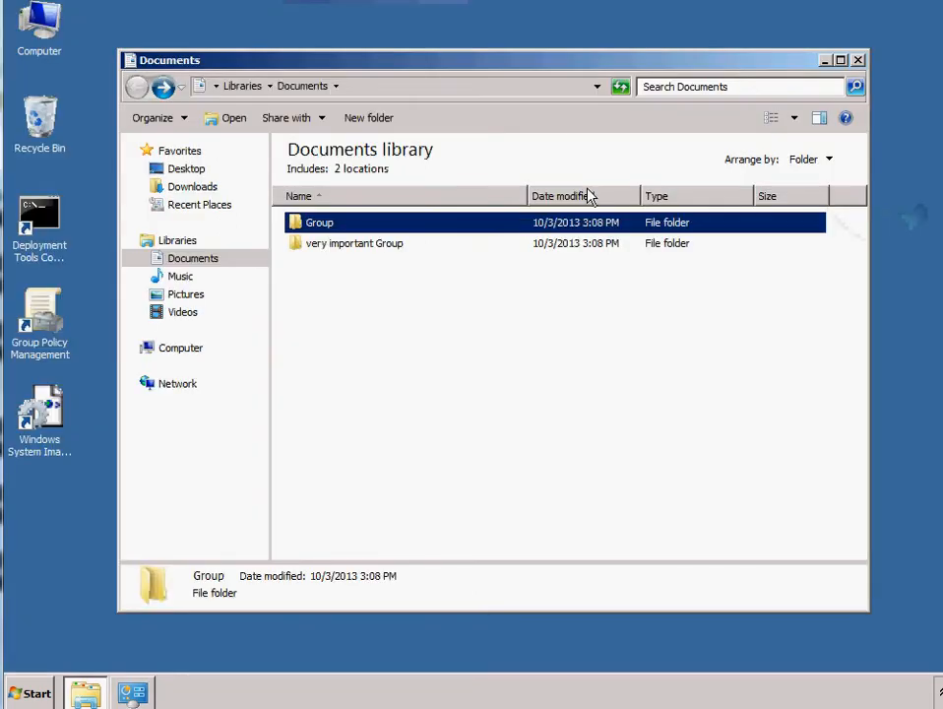
{"action": "double_click", "coordinate": [333, 233]}
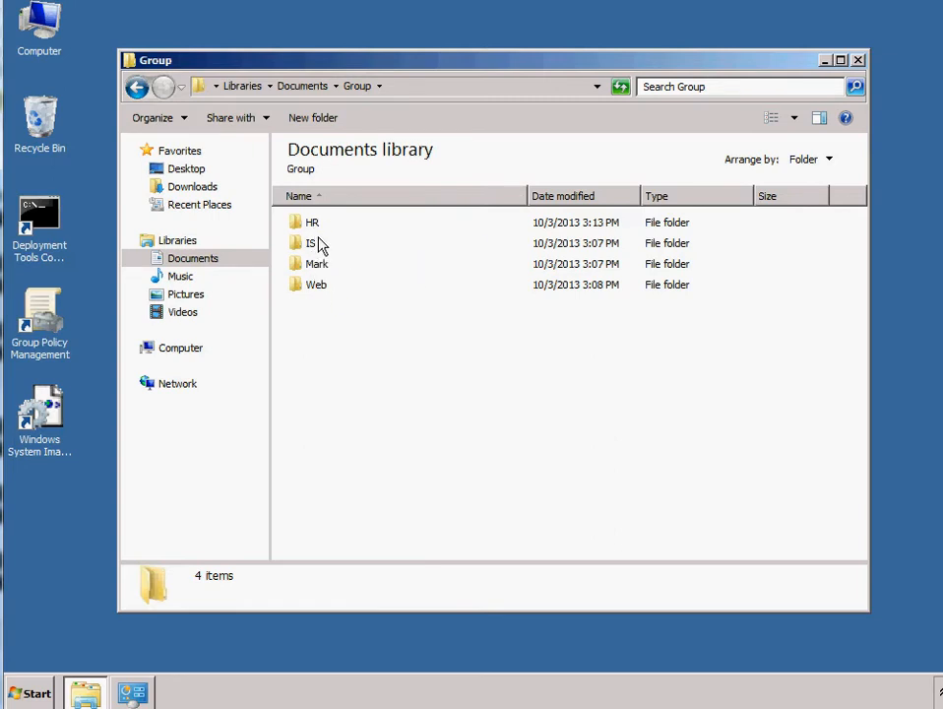
{"action": "double_click", "coordinate": [312, 226]}
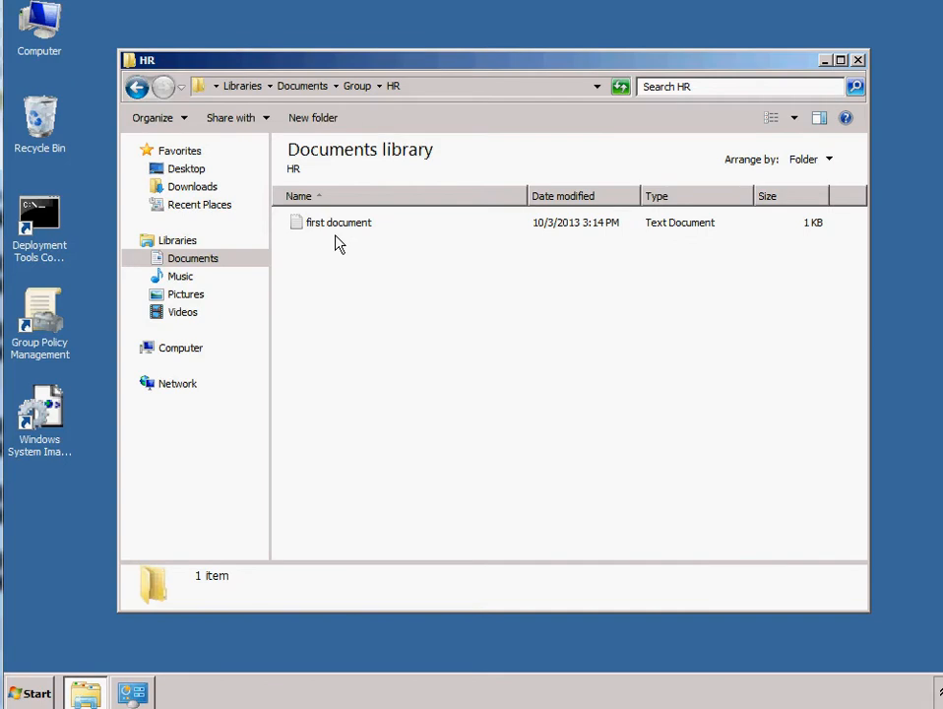
{"action": "mouse_move", "coordinate": [317, 233]}
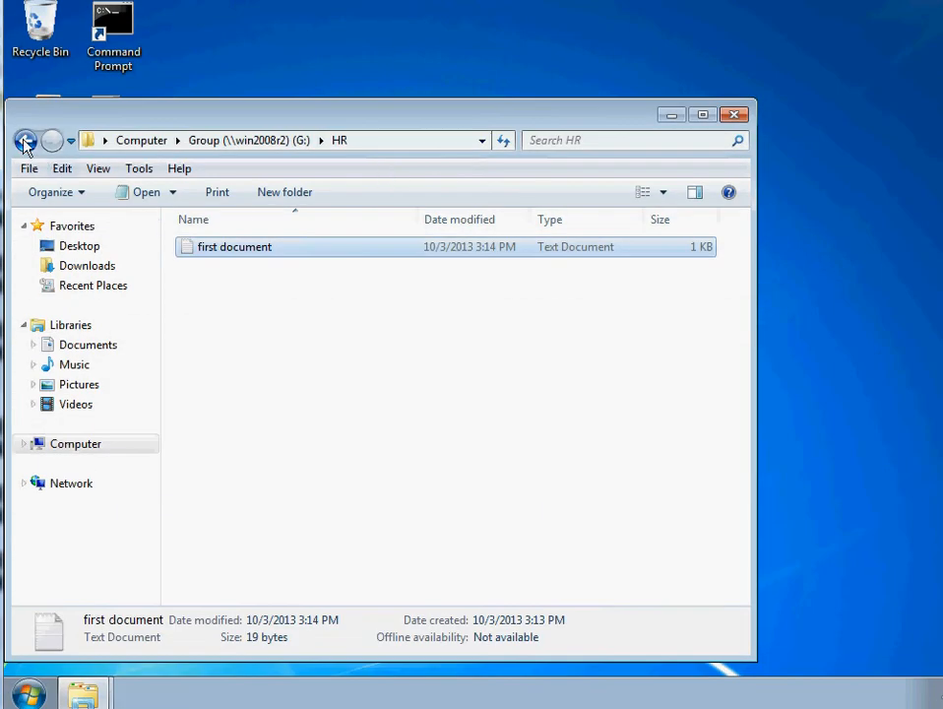
- On the Windows 7 client, create a text document named second document in the HR folder on drive G:
{"action": "left_click", "coordinate": [26, 141]}
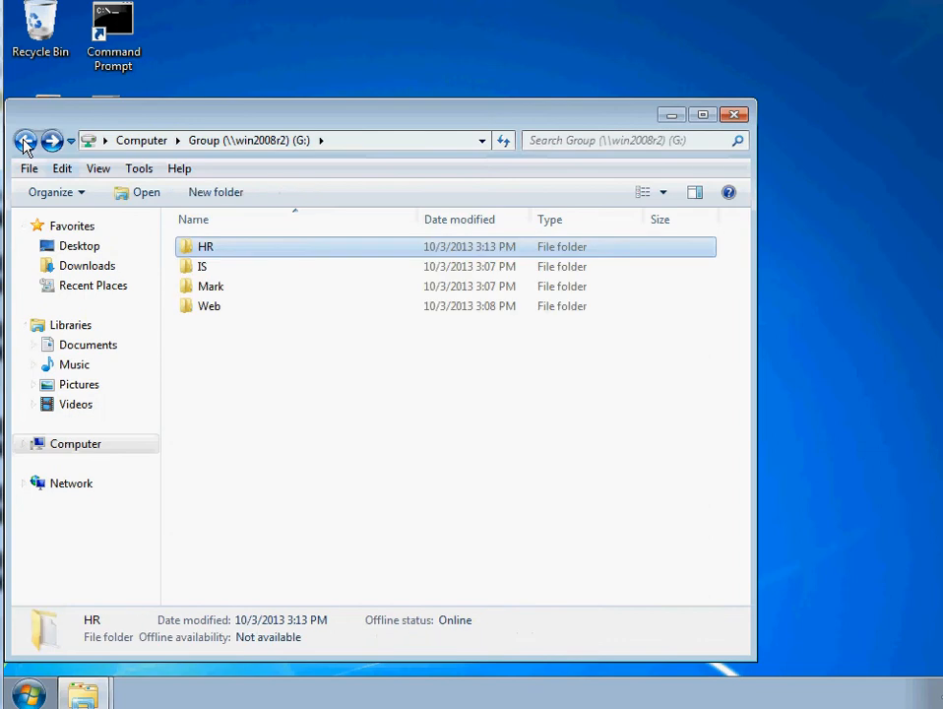
{"action": "double_click", "coordinate": [197, 252]}
{"action": "right_click", "coordinate": [208, 293]}
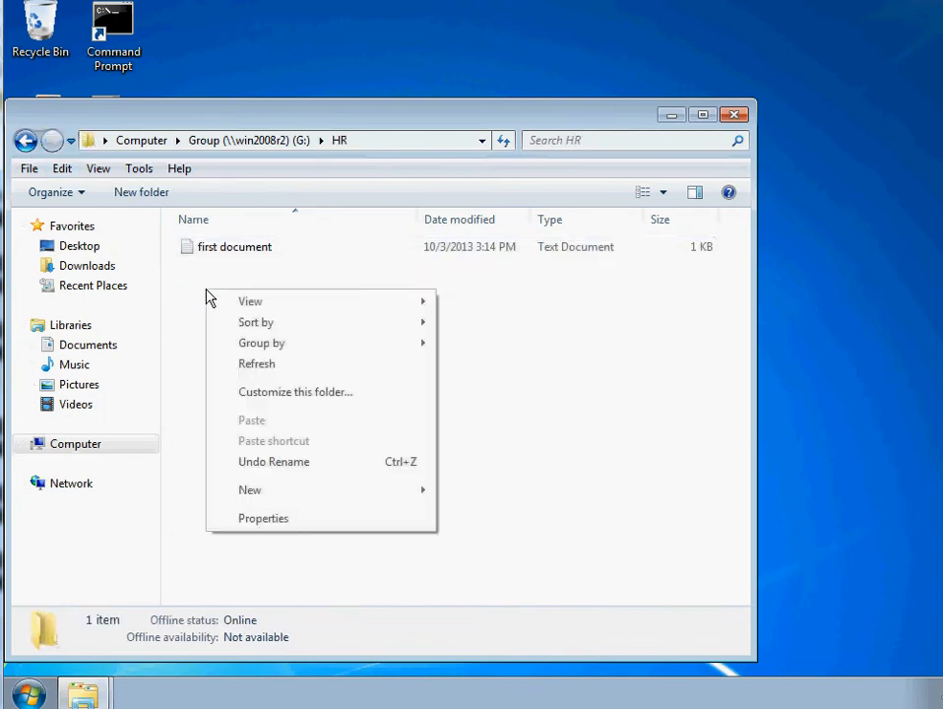
{"action": "mouse_move", "coordinate": [268, 492]}
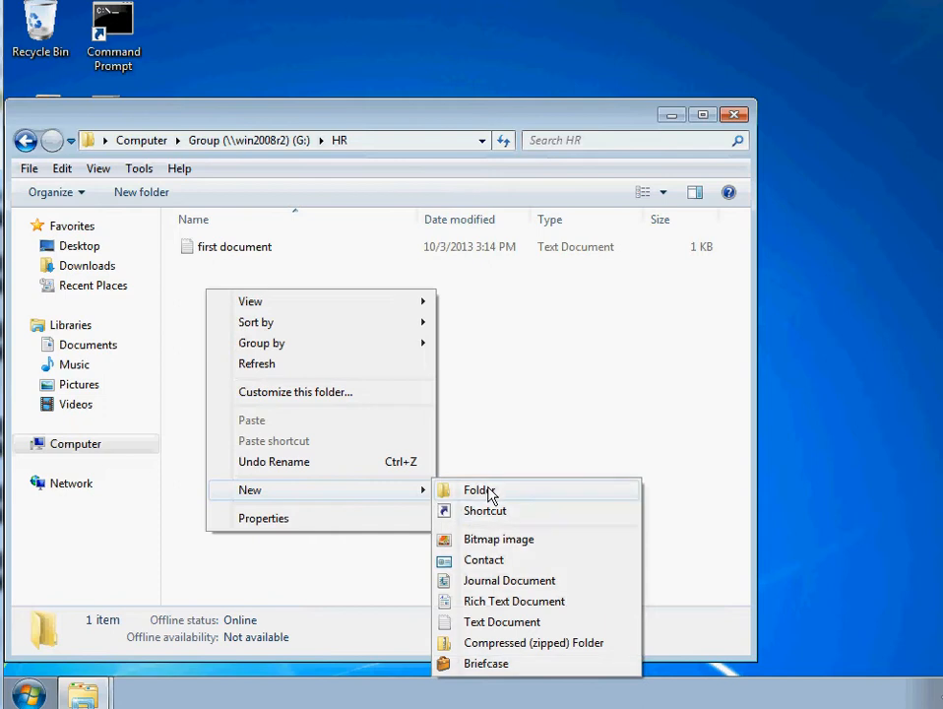
{"action": "left_click", "coordinate": [501, 622]}
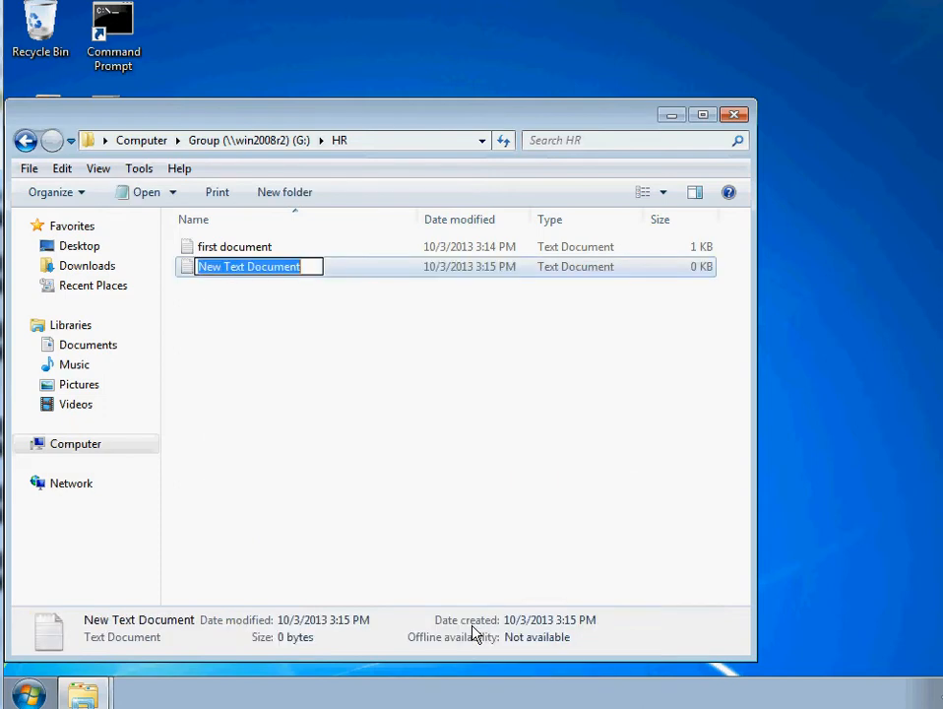
{"action": "type", "text": "secon"}
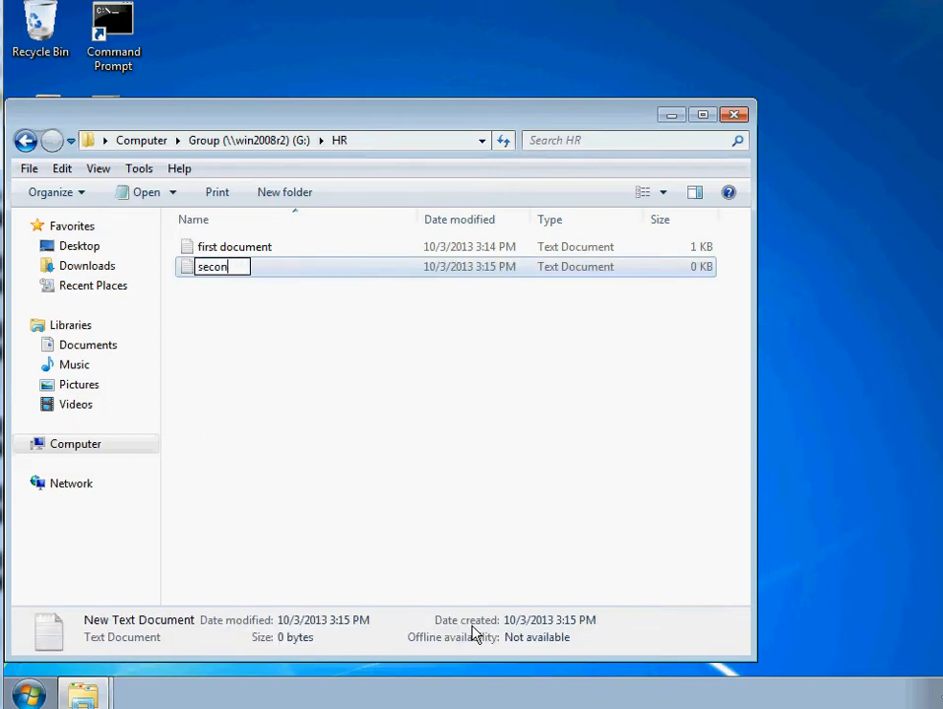
{"action": "type", "text": "d duc"}
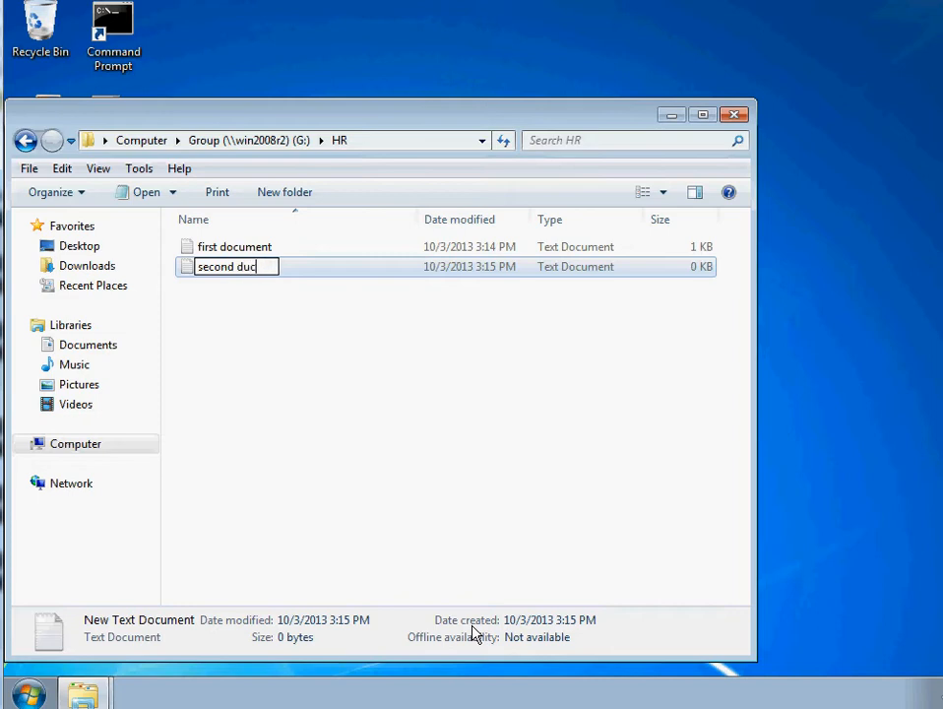
{"action": "type", "text": "ument"}
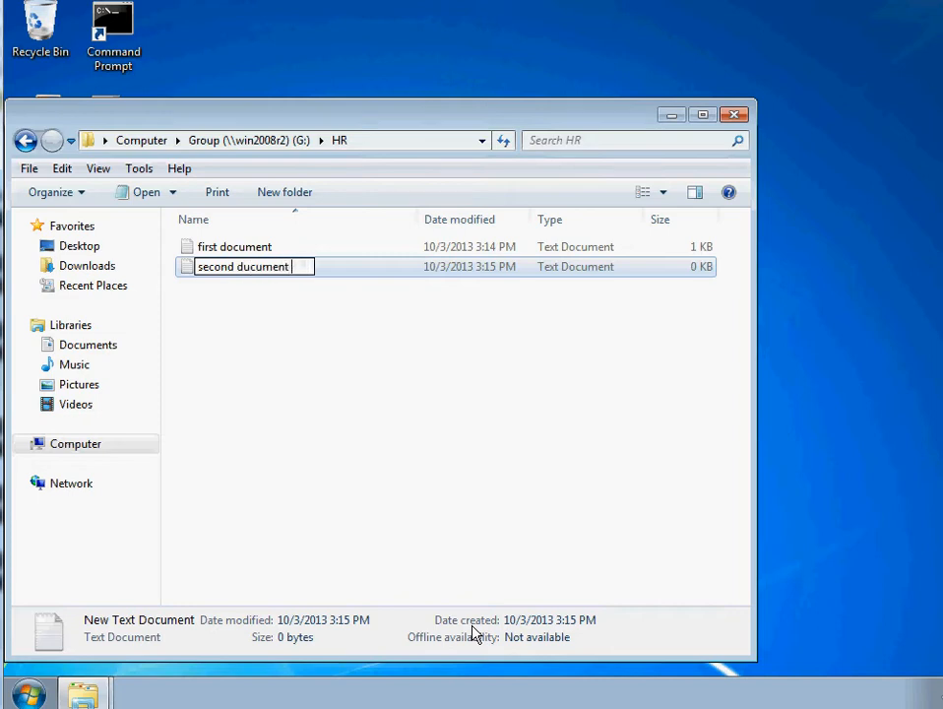
{"action": "key", "text": "BackSpace"}
{"action": "key", "text": "BackSpace"}
{"action": "key", "text": "BackSpace"}
{"action": "key", "text": "BackSpace"}
{"action": "key", "text": "BackSpace"}
{"action": "key", "text": "BackSpace"}
{"action": "key", "text": "BackSpace"}
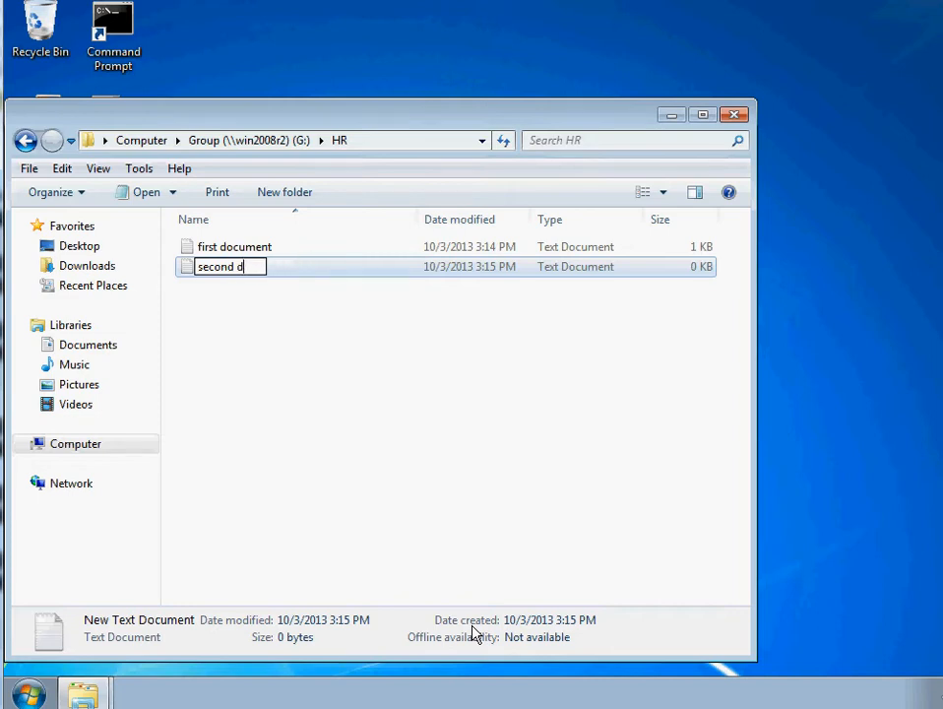
{"action": "type", "text": "ocument"}
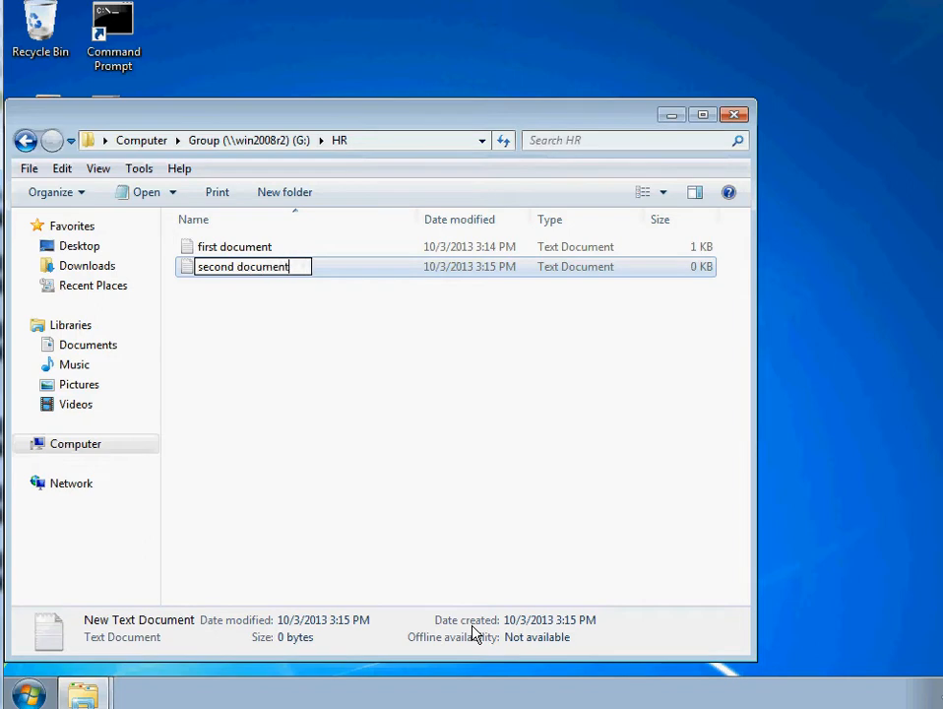
{"action": "left_click", "coordinate": [320, 330]}
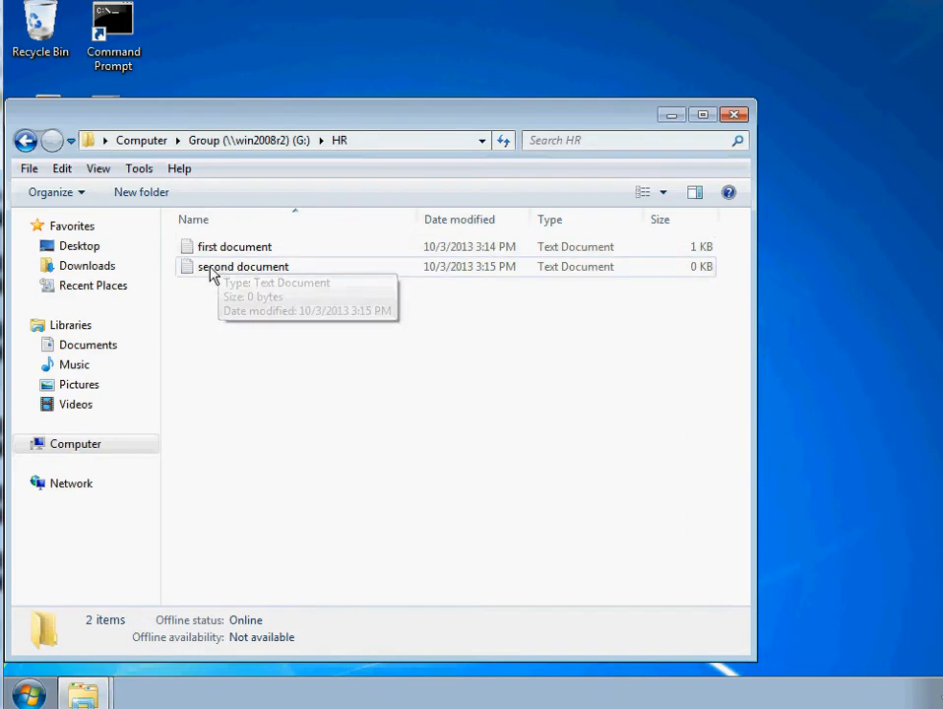
- Delete second document from the HR folder on drive G: and check the HR folder's contents on the server
{"action": "left_click", "coordinate": [212, 276]}
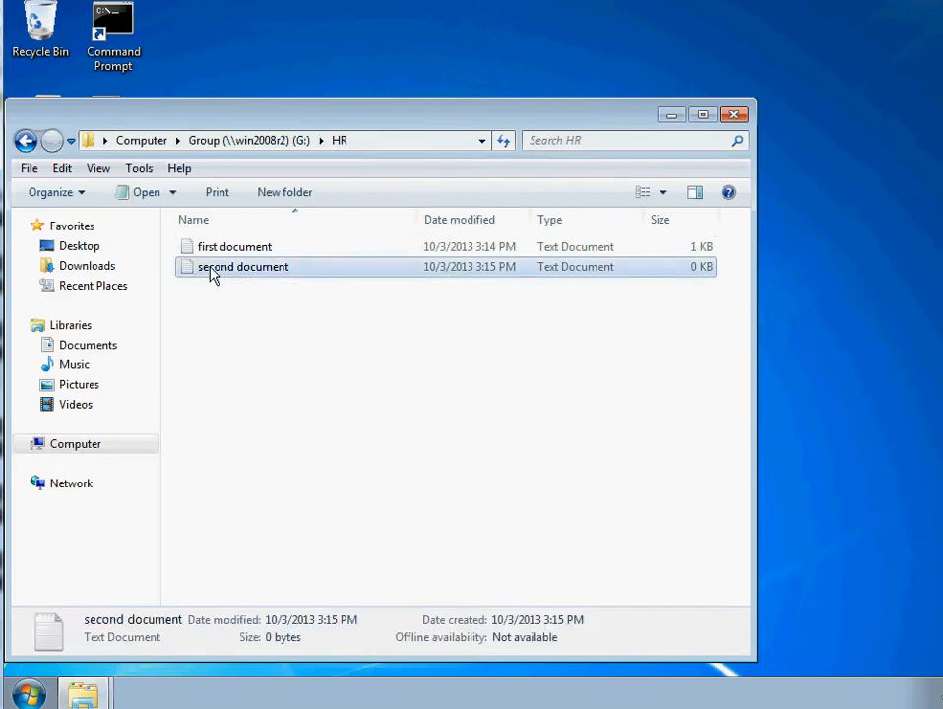
{"action": "right_click", "coordinate": [212, 274]}
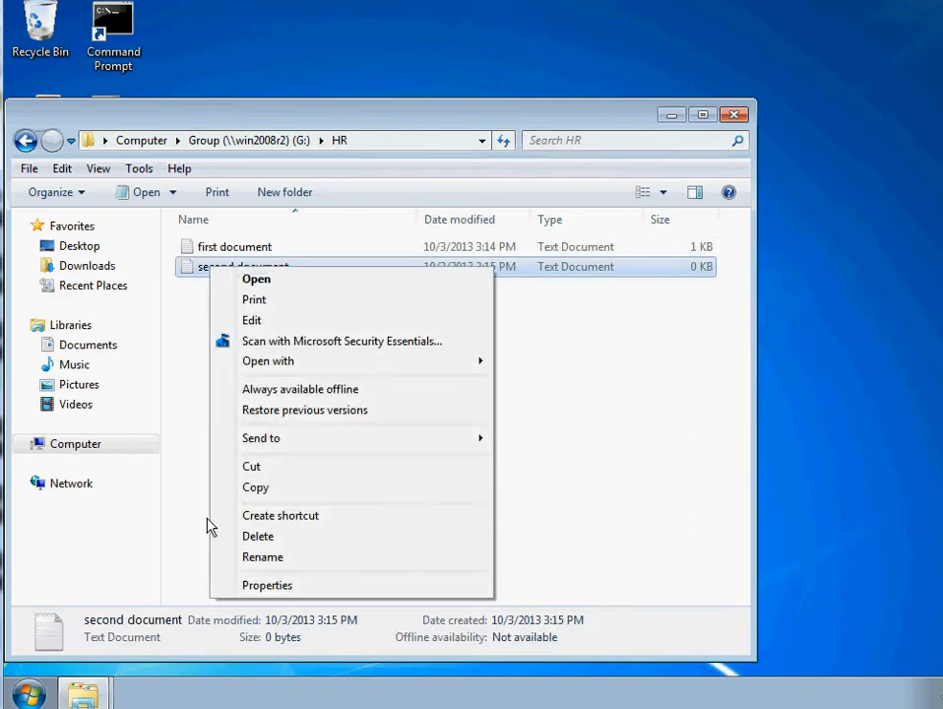
{"action": "left_click", "coordinate": [247, 540]}
{"action": "left_click", "coordinate": [547, 421]}
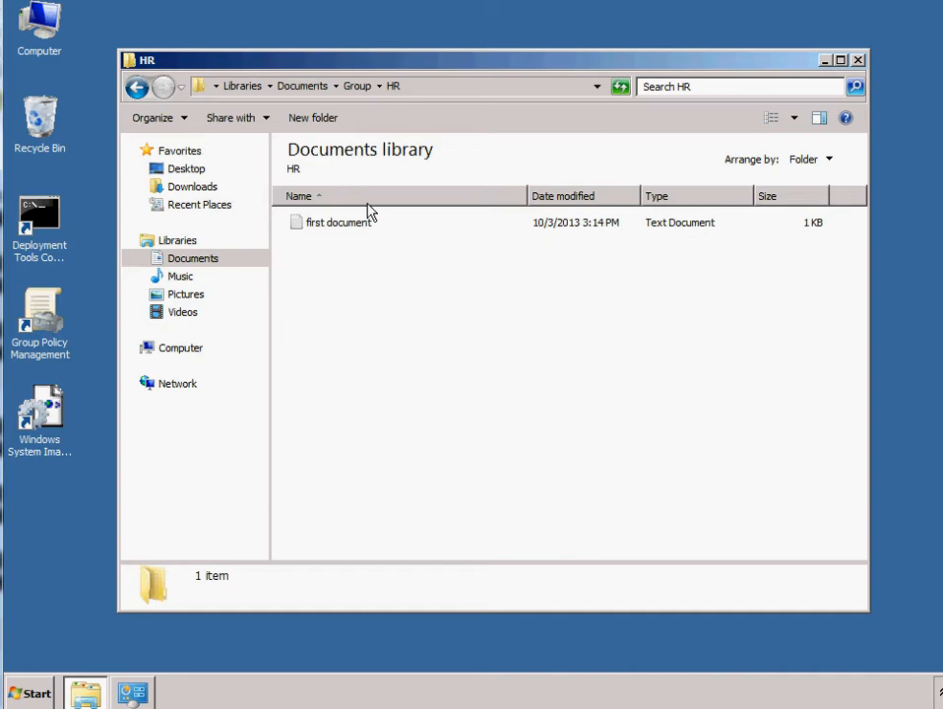
{"action": "left_click", "coordinate": [356, 227]}
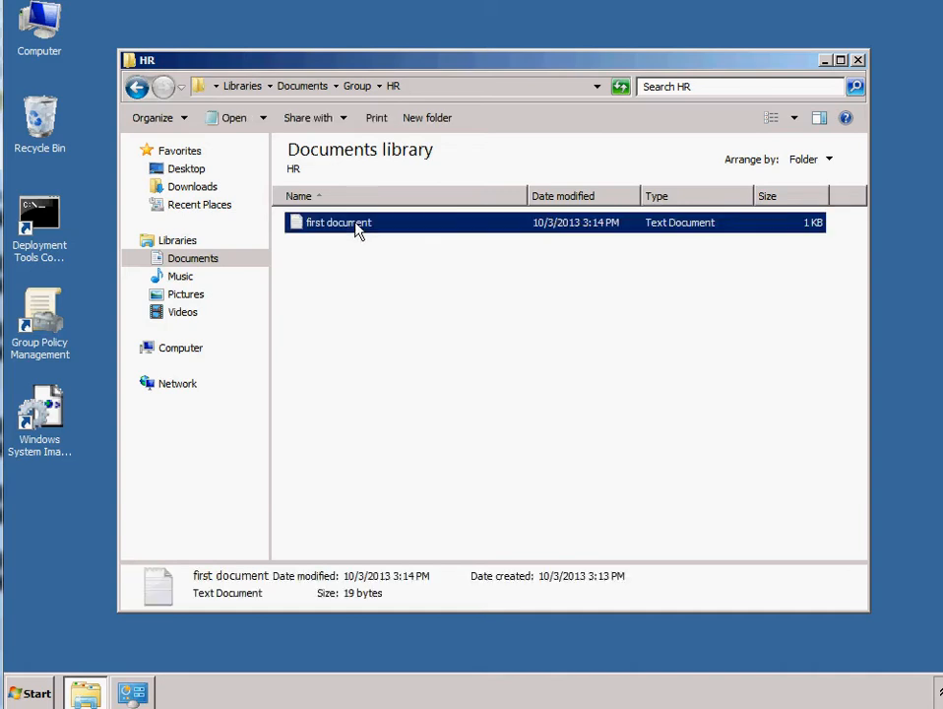
{"action": "left_click", "coordinate": [329, 287]}
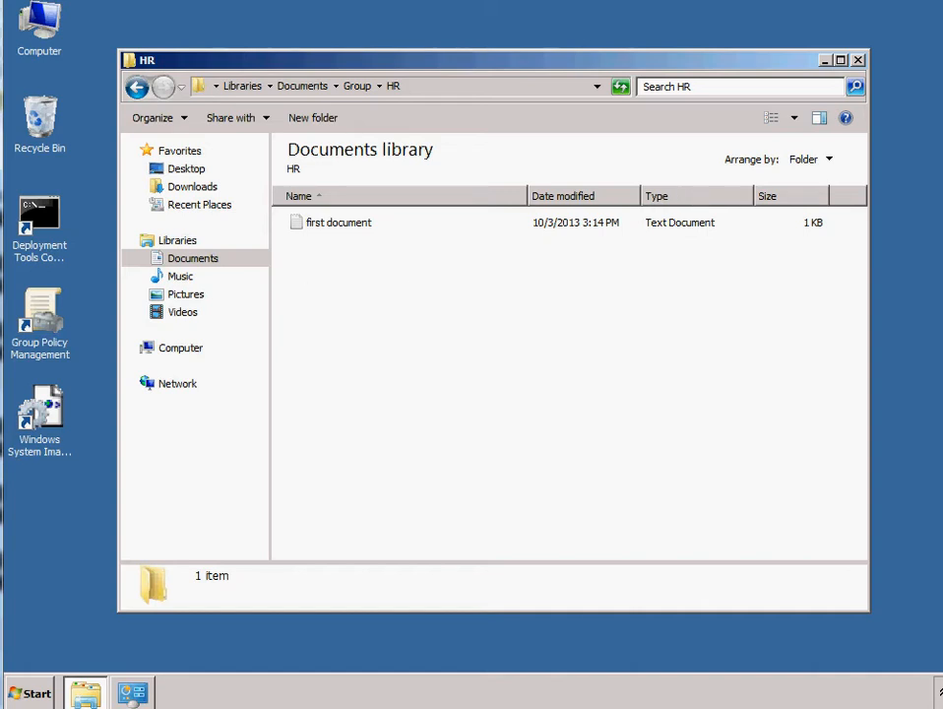
- On the server, open Internet Explorer and go to google.com
{"action": "left_click", "coordinate": [28, 694]}
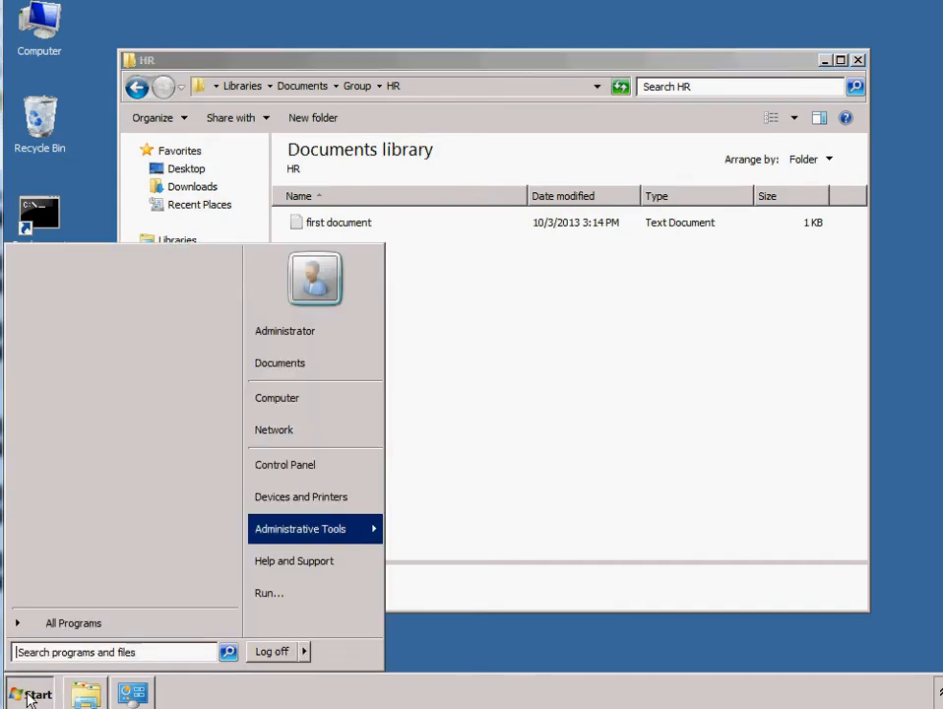
{"action": "left_click", "coordinate": [175, 630]}
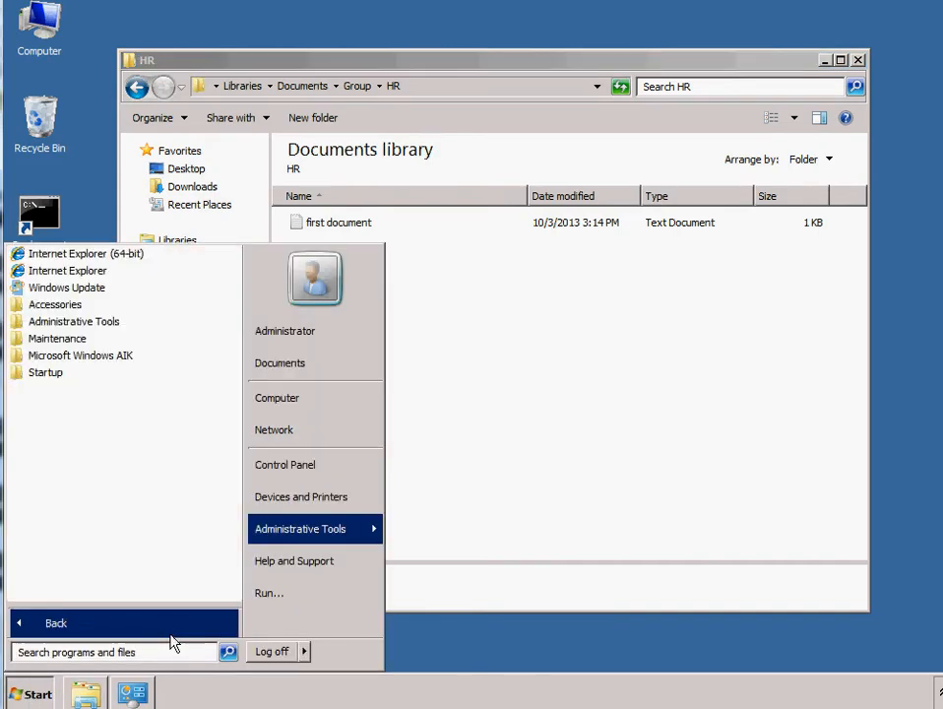
{"action": "left_click", "coordinate": [125, 273]}
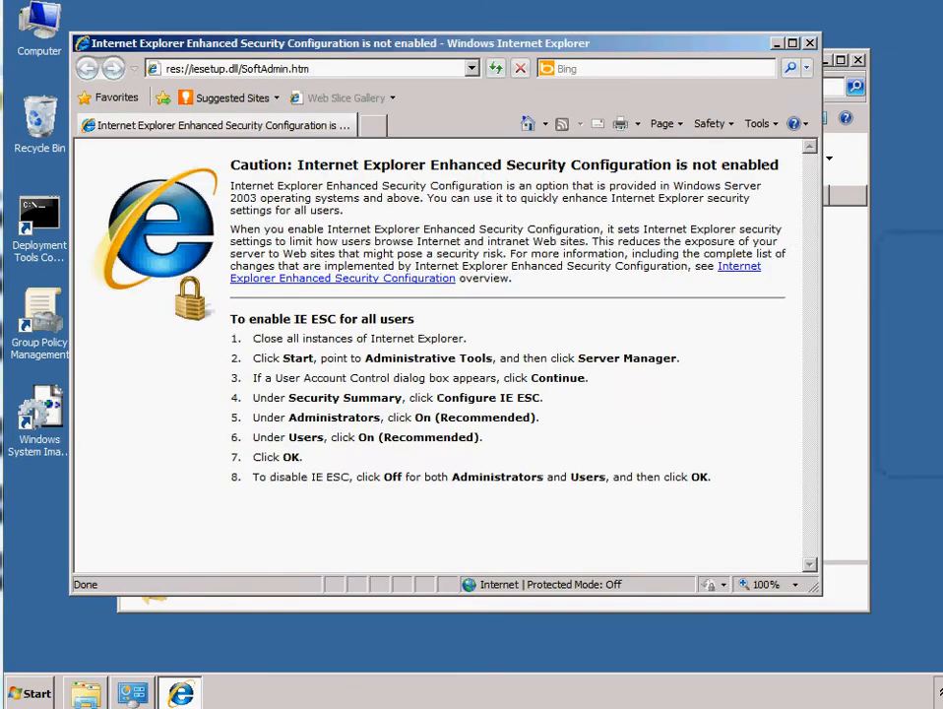
{"action": "left_click", "coordinate": [309, 76]}
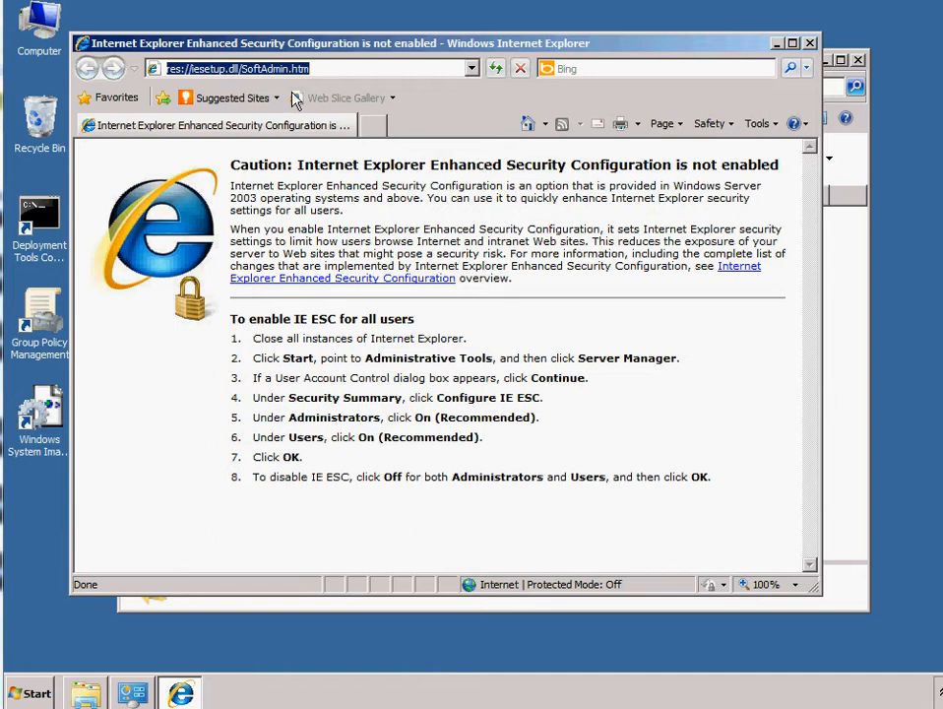
{"action": "left_click", "coordinate": [344, 66]}
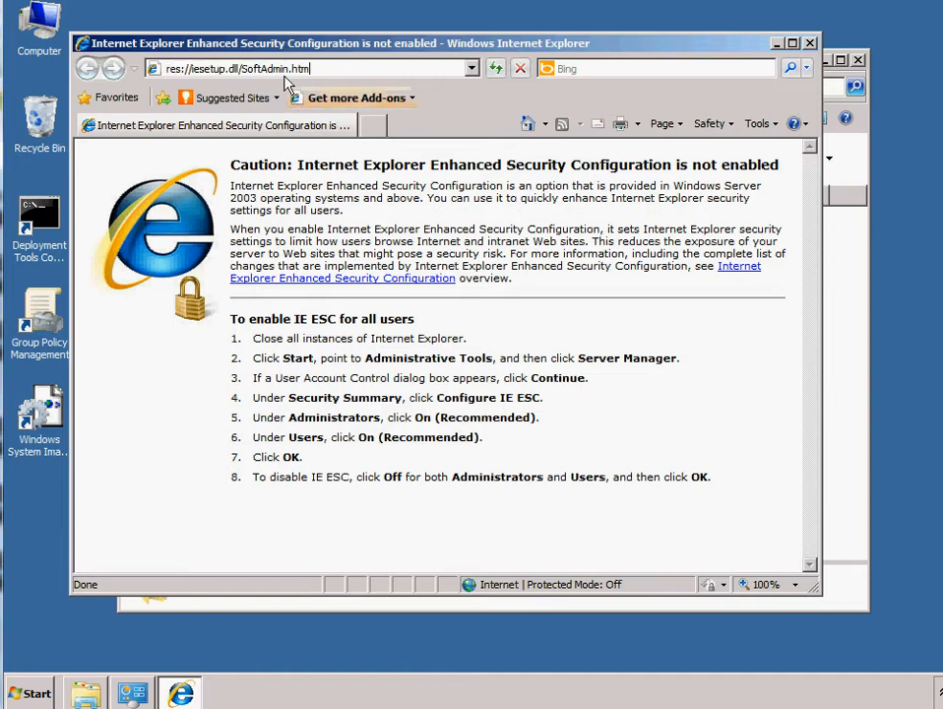
{"action": "left_click_drag", "start_coordinate": [311, 74], "coordinate": [106, 45]}
{"action": "type", "text": "google.com"}
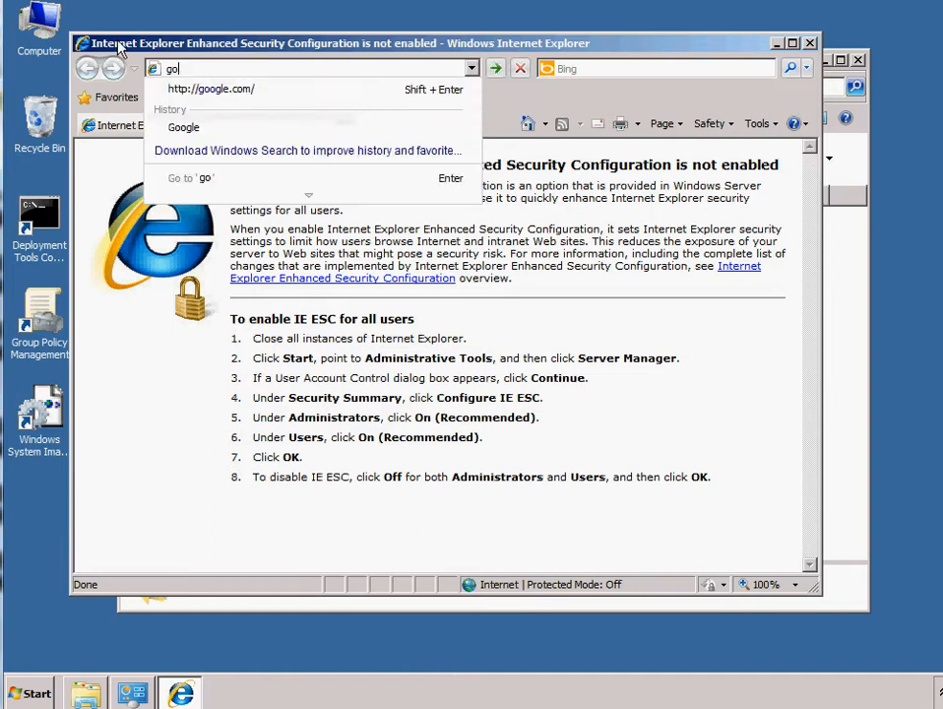
{"action": "key", "text": "Return"}
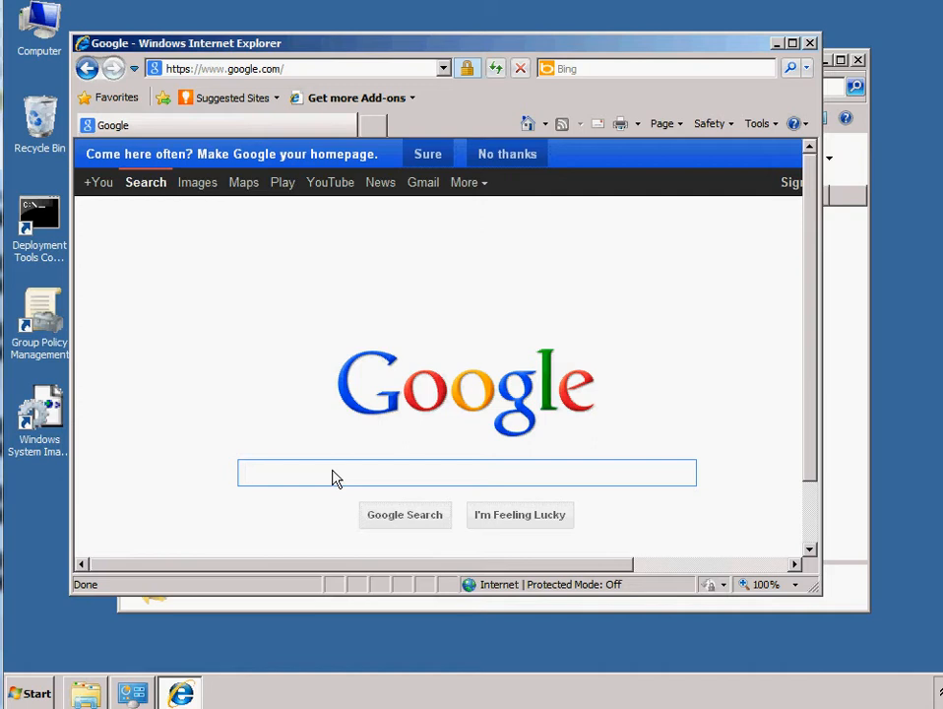
- Search Google for yadis backup and try to open the Codessentials website from the results
{"action": "type", "text": "yadis backup"}
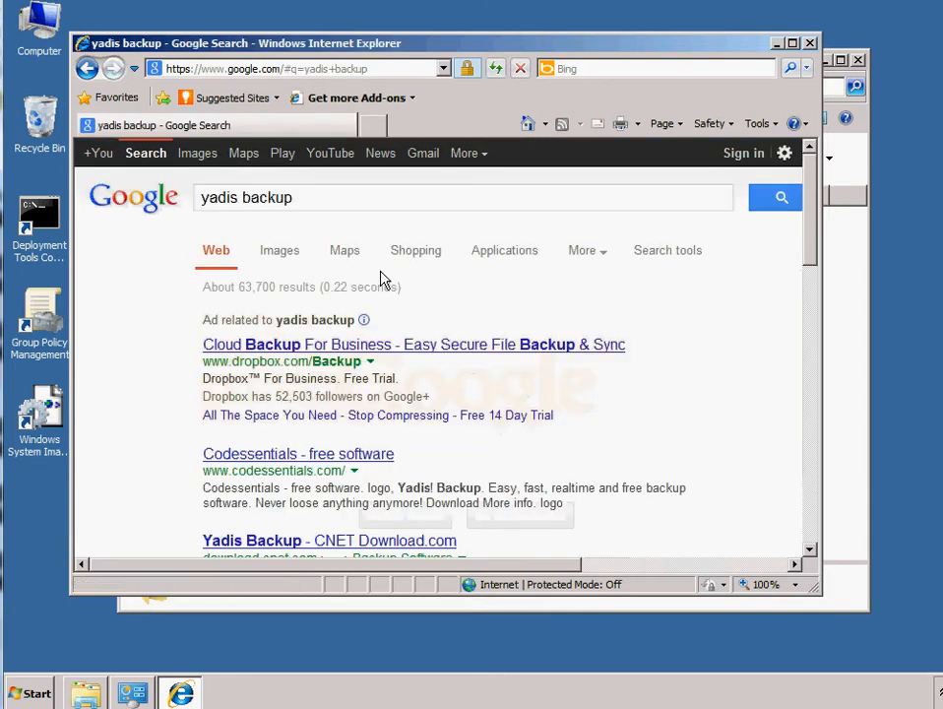
{"action": "left_click", "coordinate": [312, 456]}
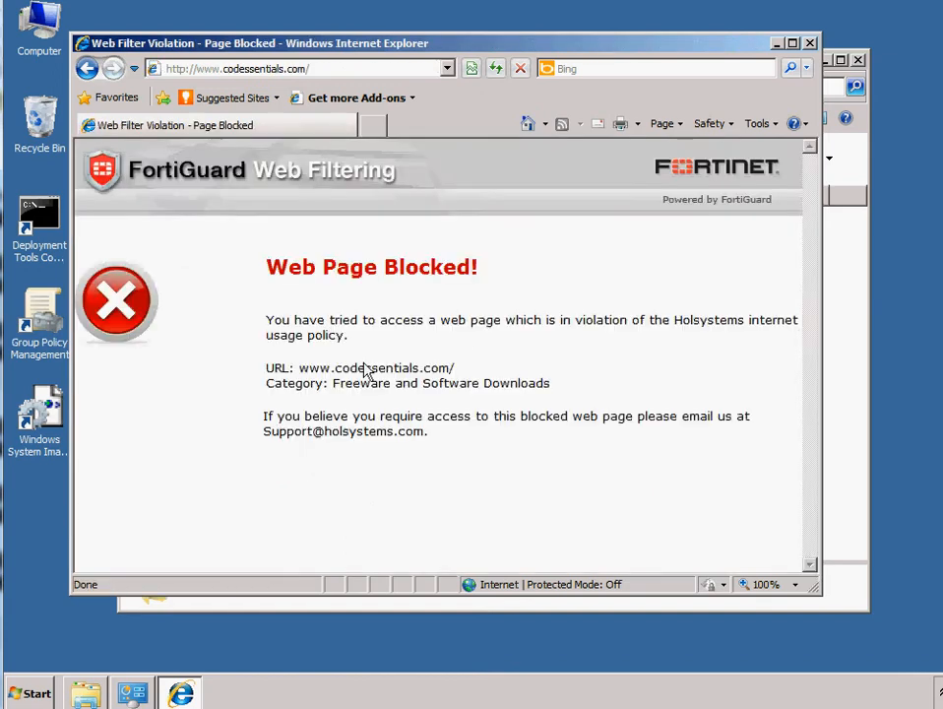
{"action": "left_click", "coordinate": [86, 68]}
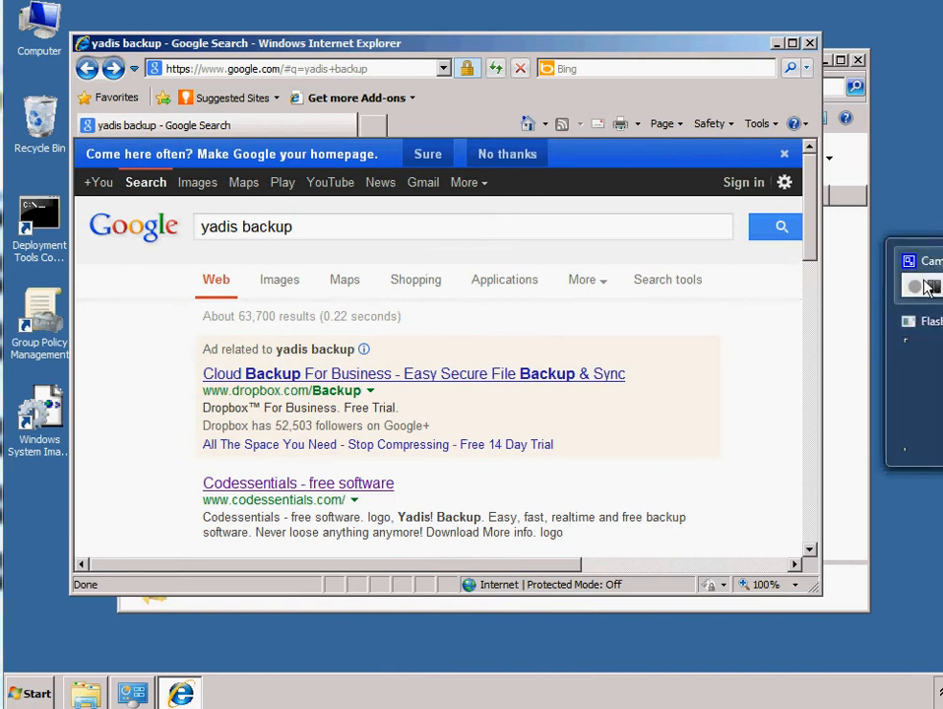
{"action": "left_click", "coordinate": [931, 292]}
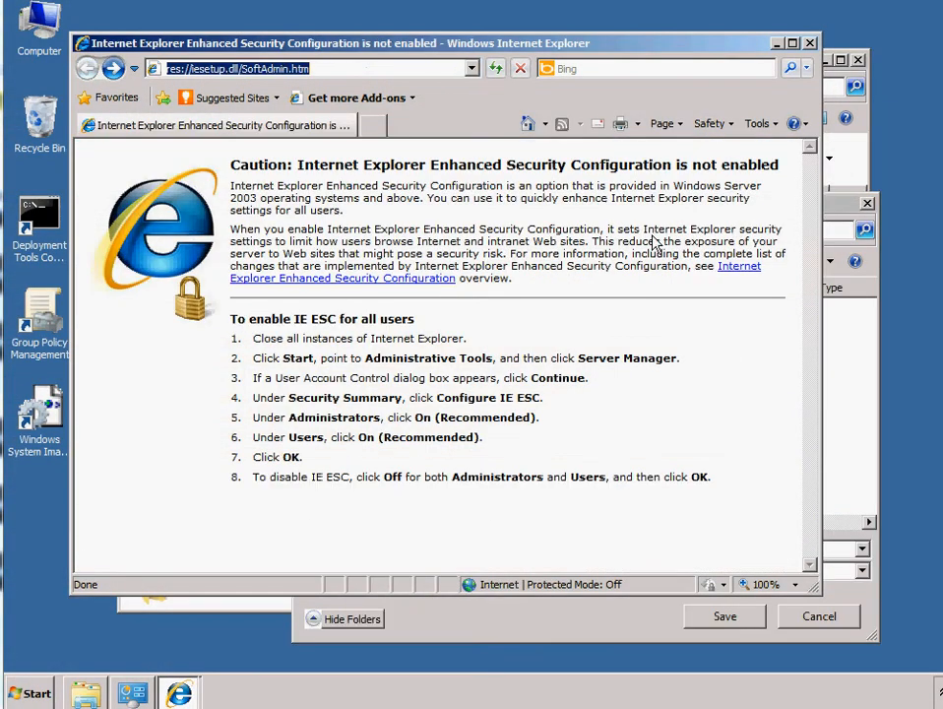
- Replace the address of the security configuration page with google.com and load the site
{"action": "left_click", "coordinate": [330, 74]}
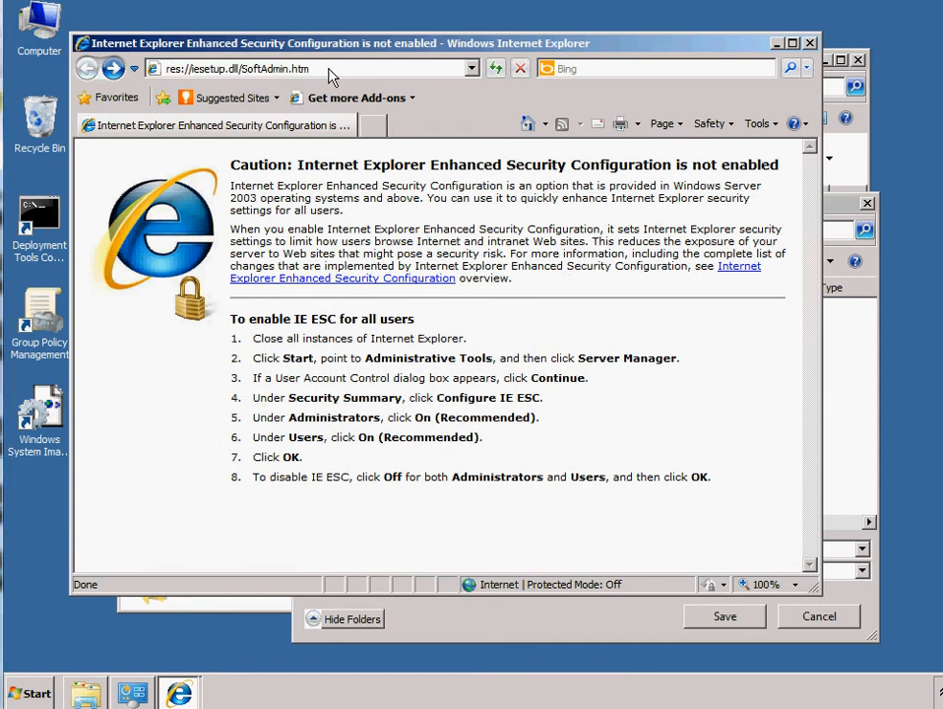
{"action": "key", "text": "BackSpace"}
{"action": "key", "text": "BackSpace"}
{"action": "key", "text": "BackSpace"}
{"action": "key", "text": "BackSpace"}
{"action": "key", "text": "BackSpace"}
{"action": "key", "text": "BackSpace"}
{"action": "key", "text": "BackSpace"}
{"action": "key", "text": "BackSpace"}
{"action": "key", "text": "BackSpace"}
{"action": "key", "text": "BackSpace"}
{"action": "key", "text": "BackSpace"}
{"action": "key", "text": "BackSpace"}
{"action": "key", "text": "BackSpace"}
{"action": "key", "text": "BackSpace"}
{"action": "key", "text": "BackSpace"}
{"action": "key", "text": "BackSpace"}
{"action": "key", "text": "BackSpace"}
{"action": "key", "text": "BackSpace"}
{"action": "key", "text": "BackSpace"}
{"action": "key", "text": "BackSpace"}
{"action": "key", "text": "BackSpace"}
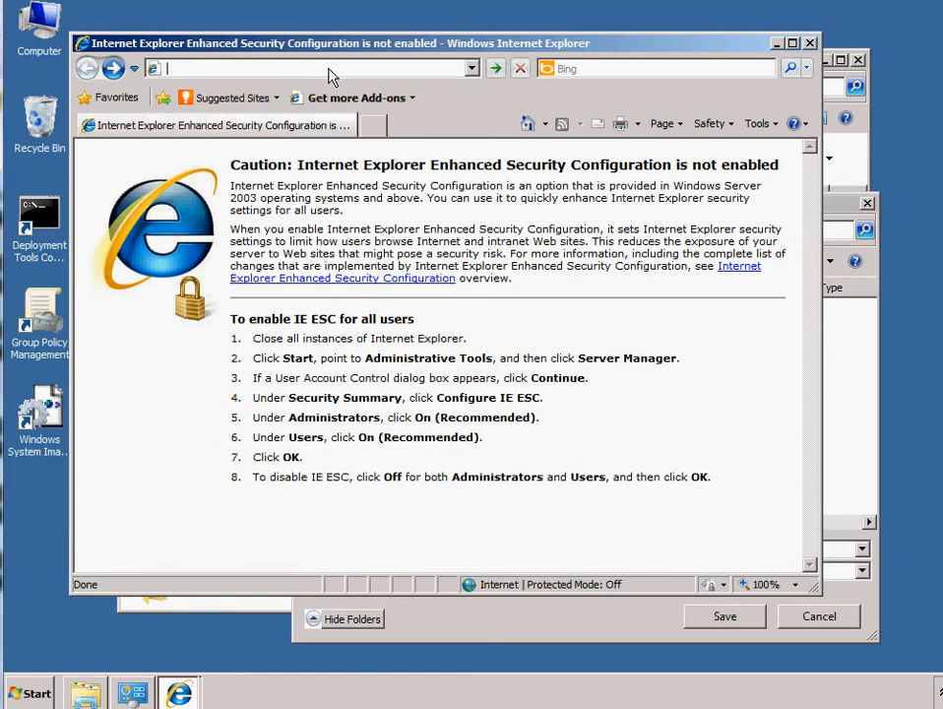
{"action": "type", "text": "google.com"}
{"action": "key", "text": "Return"}
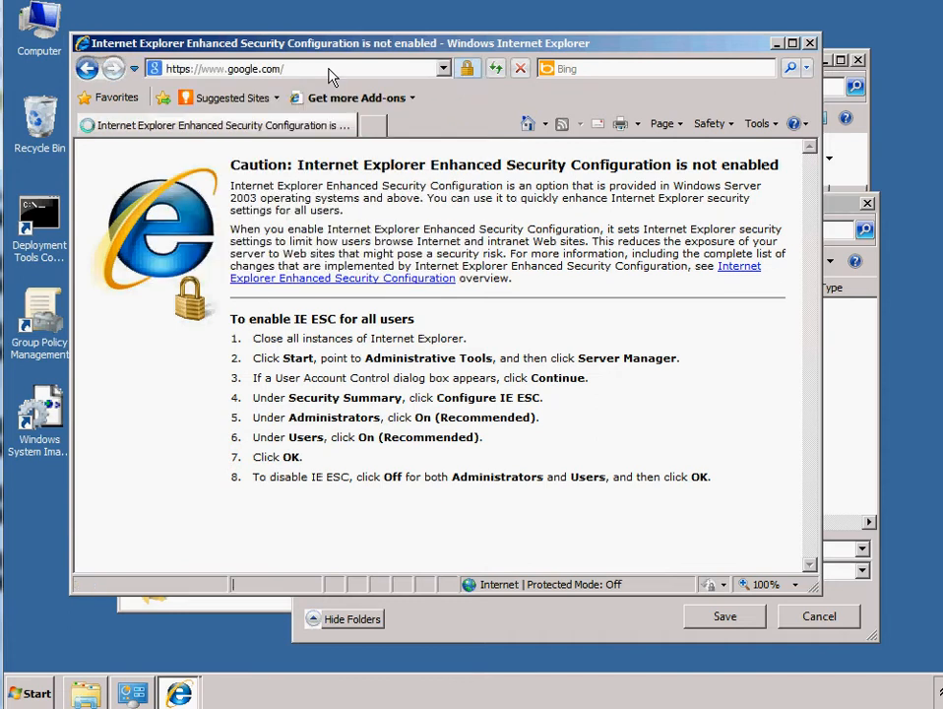
- Search Google for yadis backup
{"action": "type", "text": "yadis"}
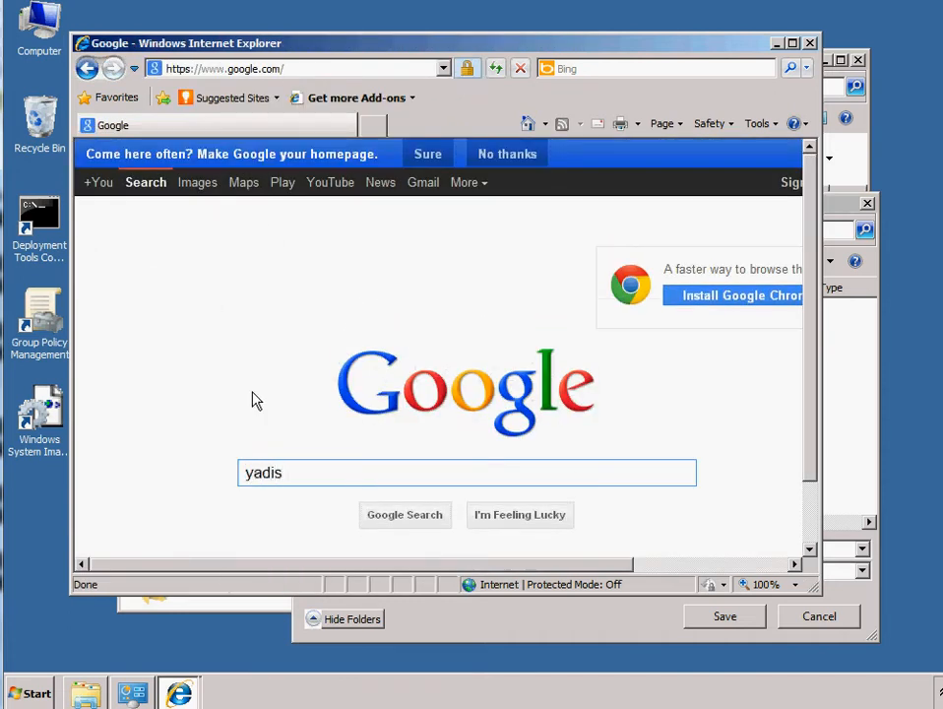
{"action": "type", "text": "b"}
{"action": "key", "text": "BackSpace"}
{"action": "key", "text": "BackSpace"}
{"action": "type", "text": "backup"}
{"action": "key", "text": "Return"}
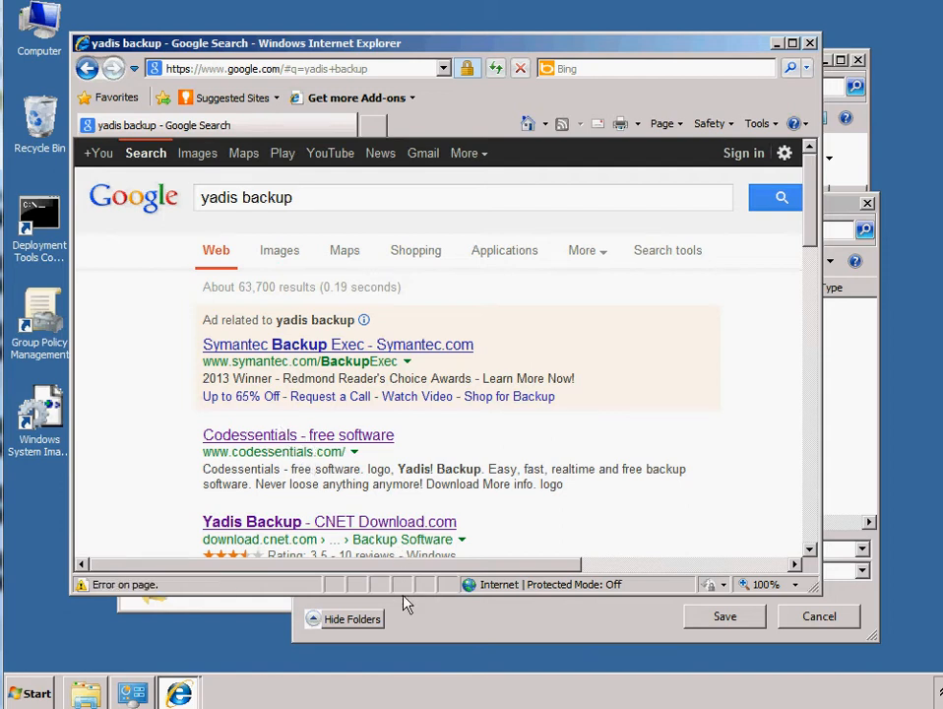
- Save the yadissetup download to the Administrator's Downloads folder and open that folder
{"action": "left_click", "coordinate": [413, 631]}
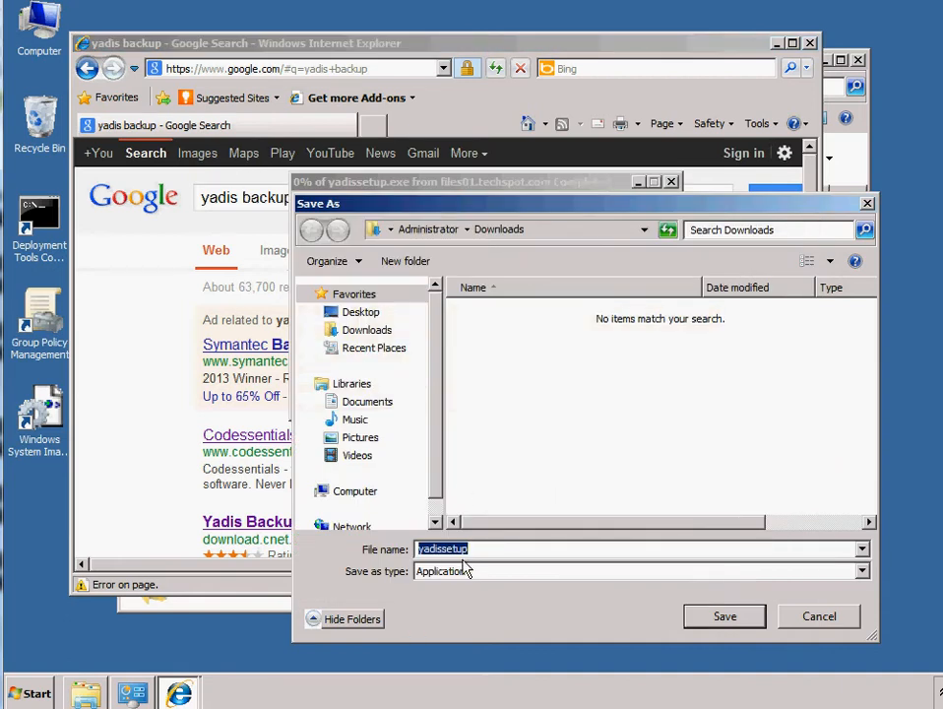
{"action": "left_click", "coordinate": [724, 617]}
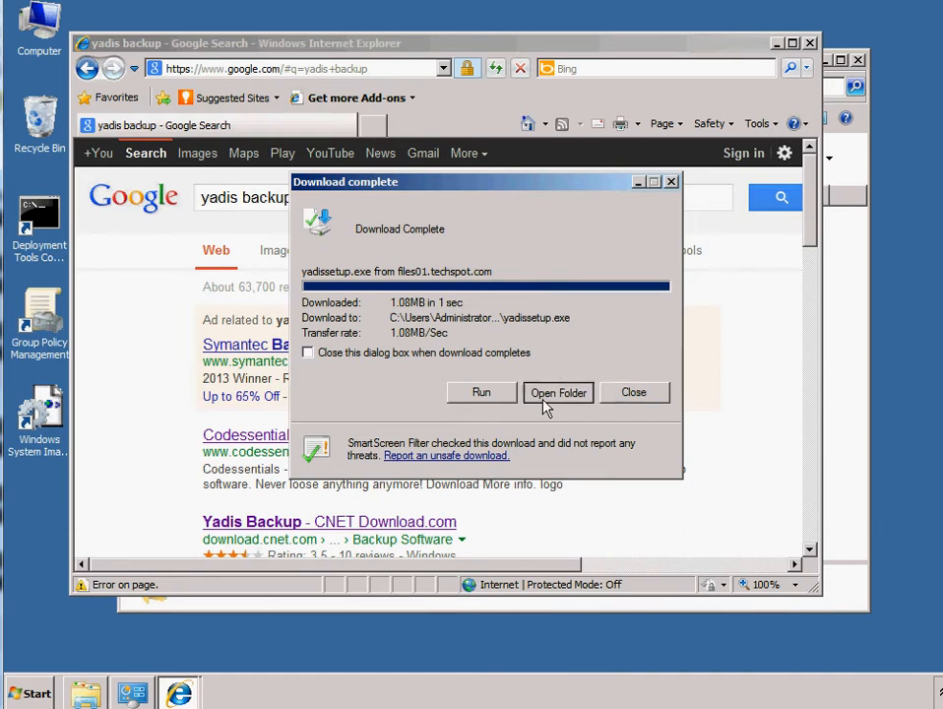
{"action": "left_click", "coordinate": [544, 400]}
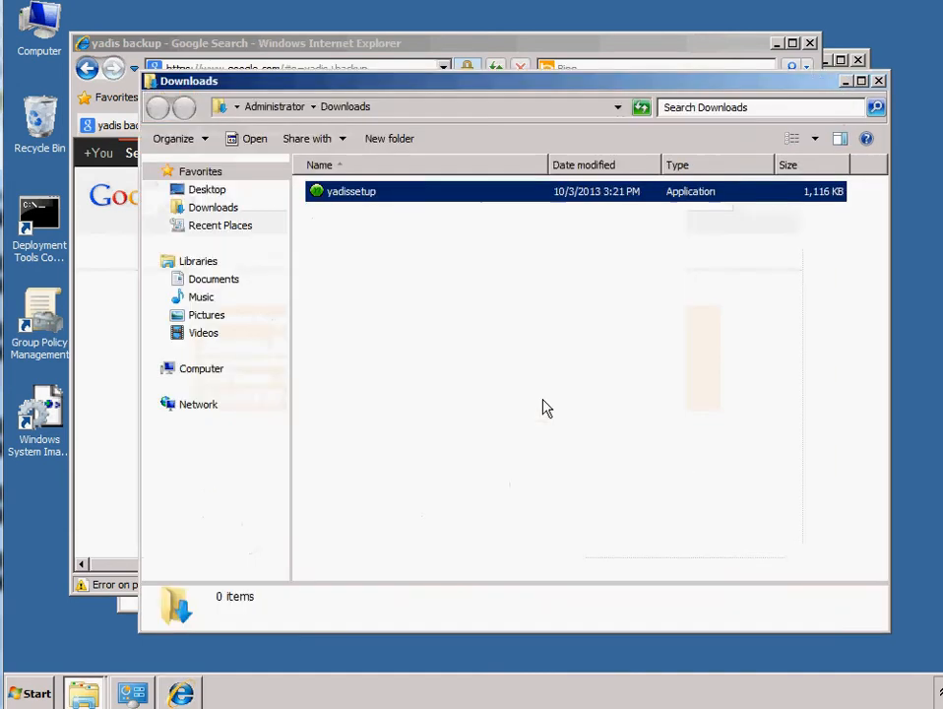
- Run yadissetup, accept the license agreement, install Yadis and launch it on completion
{"action": "double_click", "coordinate": [342, 197]}
{"action": "left_click", "coordinate": [523, 351]}
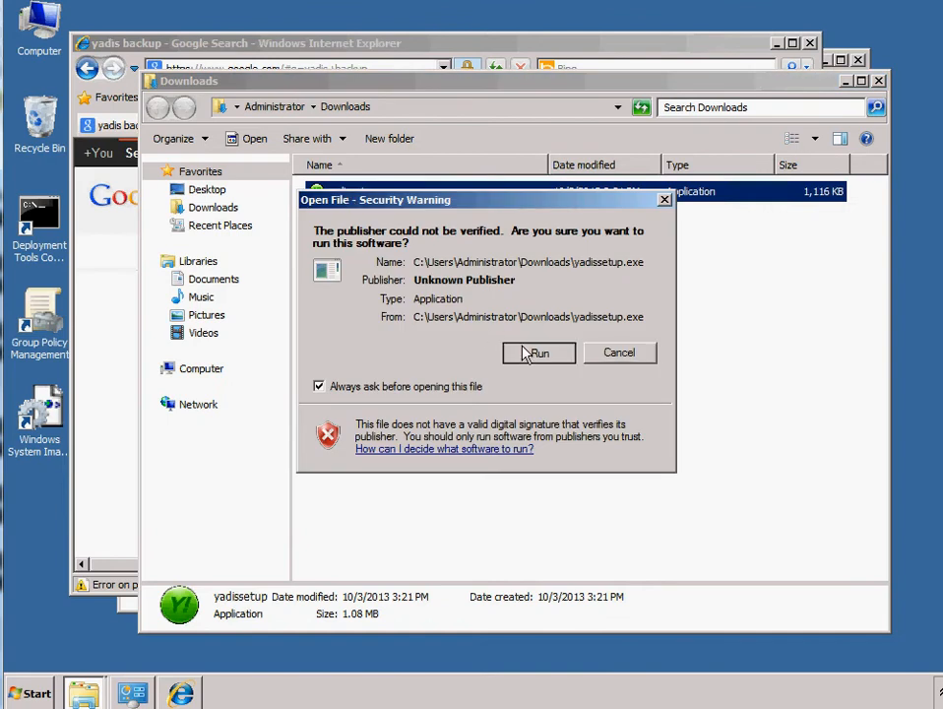
{"action": "left_click", "coordinate": [594, 490]}
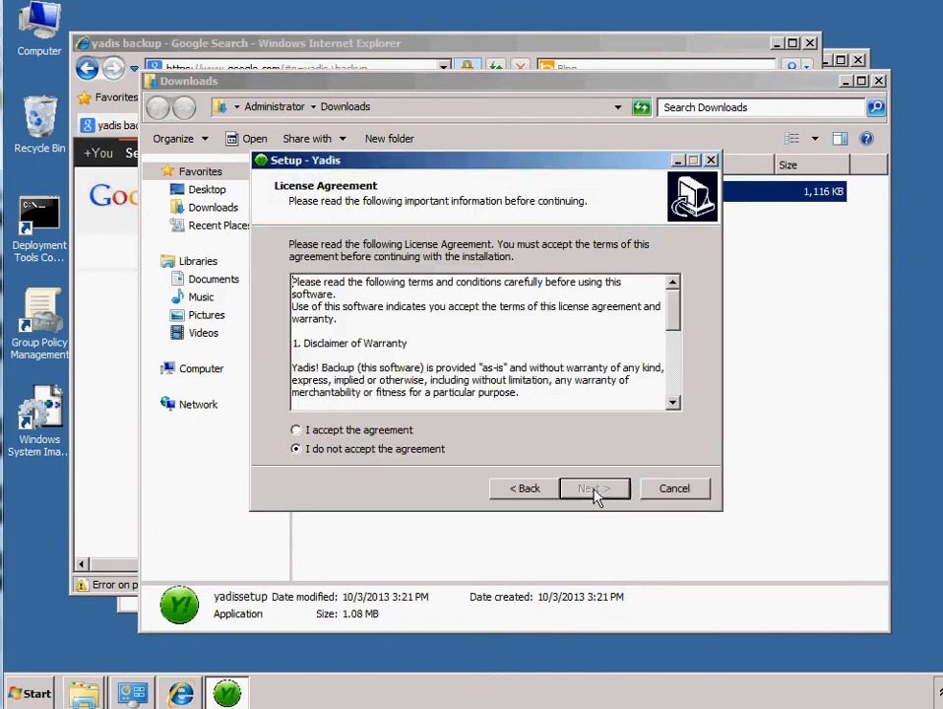
{"action": "left_click", "coordinate": [393, 434]}
{"action": "left_click", "coordinate": [593, 489]}
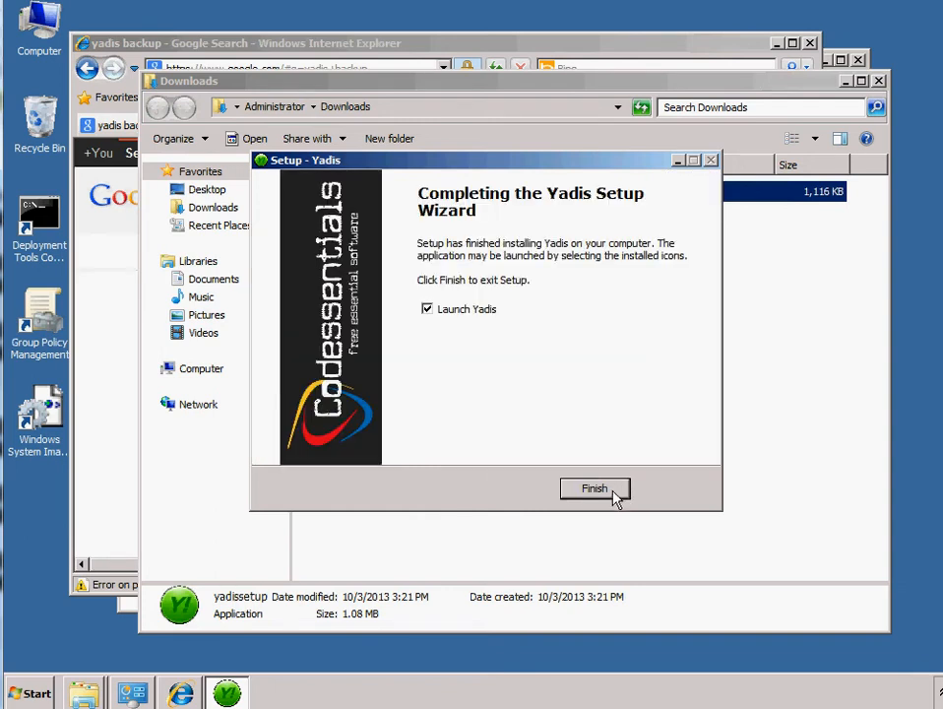
{"action": "left_click", "coordinate": [595, 489]}
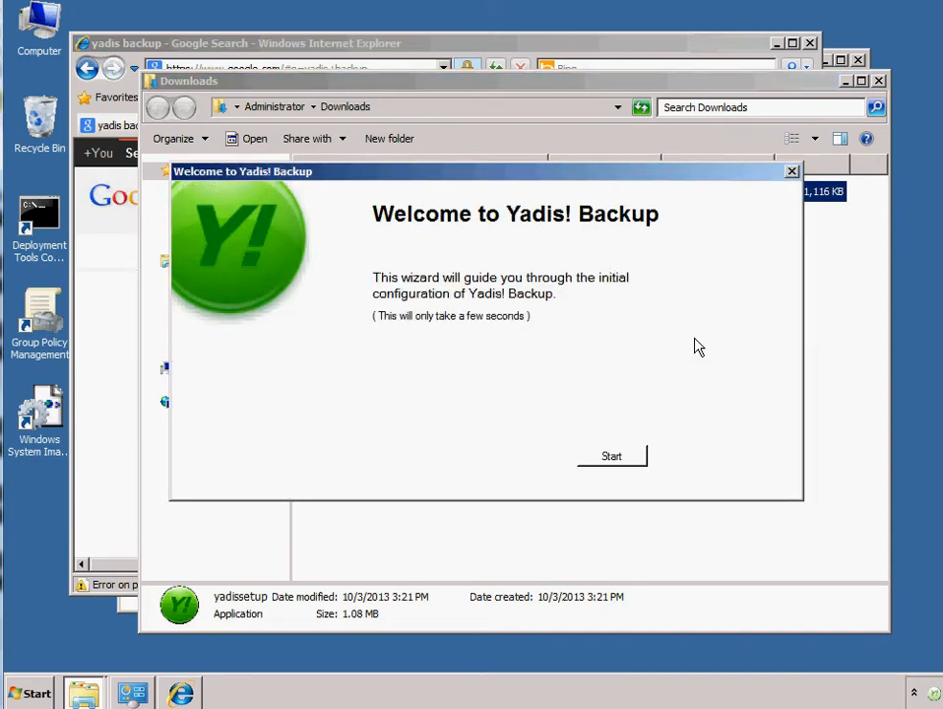
- In the welcome wizard, choose the novice skill level and have Yadis! Backup start with Windows only for me
{"action": "left_click", "coordinate": [640, 457]}
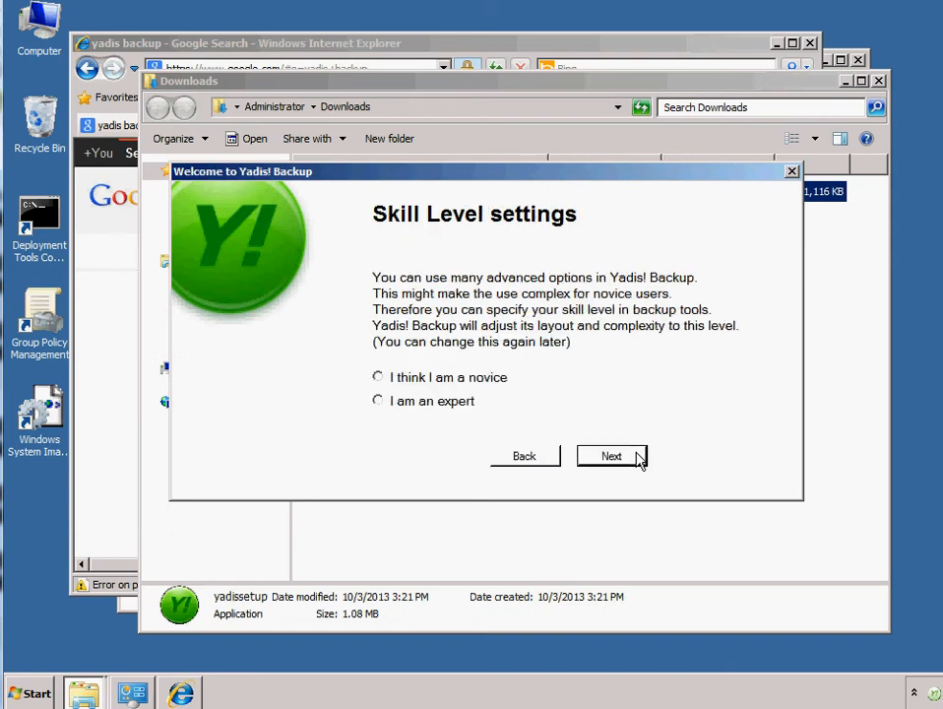
{"action": "left_click", "coordinate": [435, 382]}
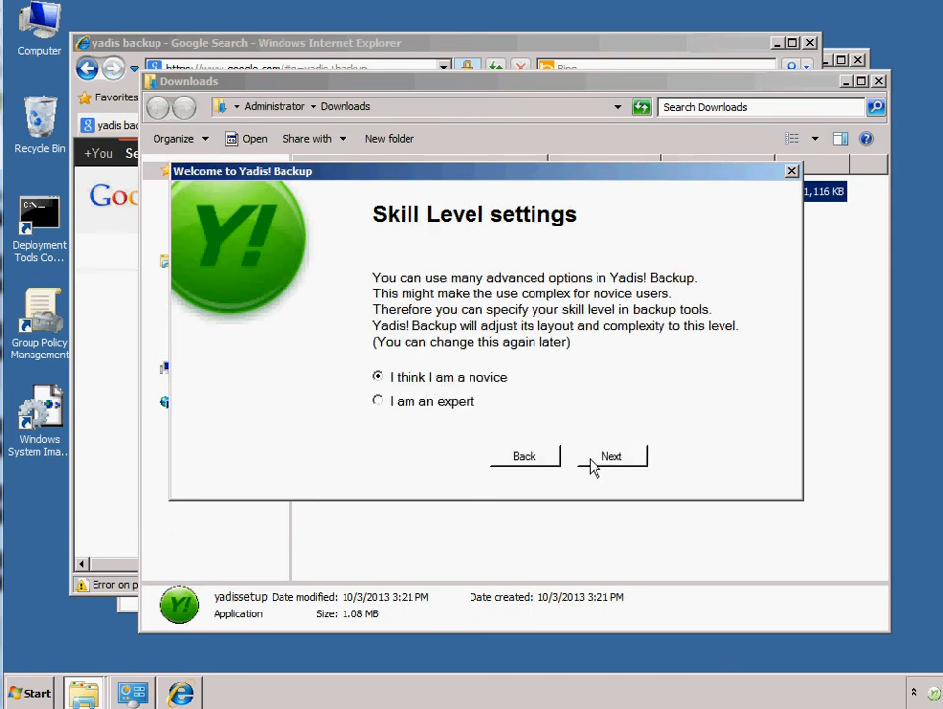
{"action": "left_click", "coordinate": [626, 460]}
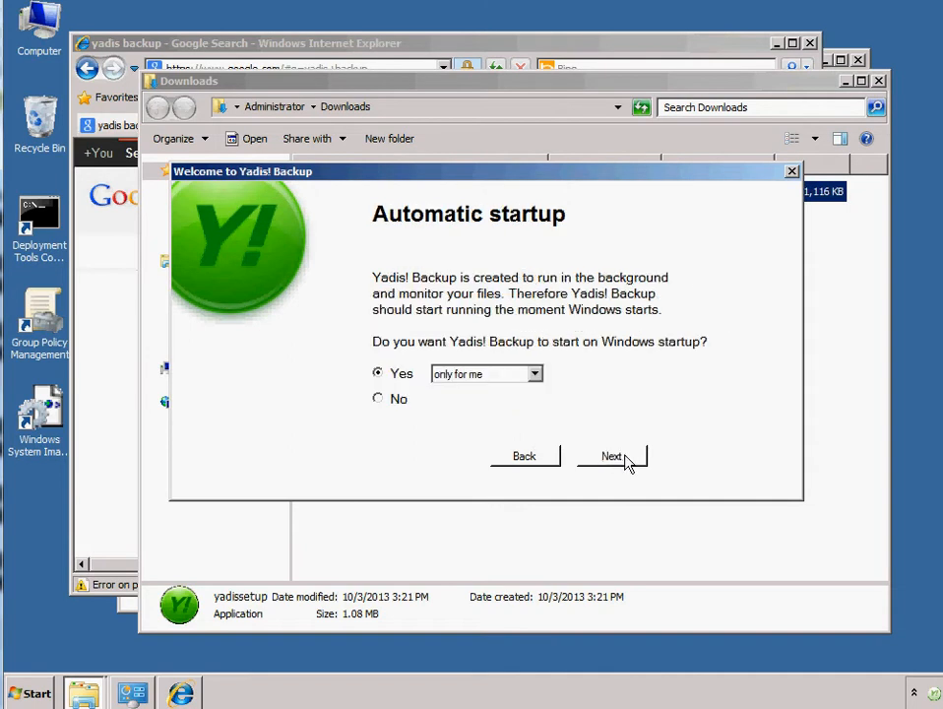
{"action": "left_click", "coordinate": [525, 378]}
{"action": "left_click", "coordinate": [626, 381]}
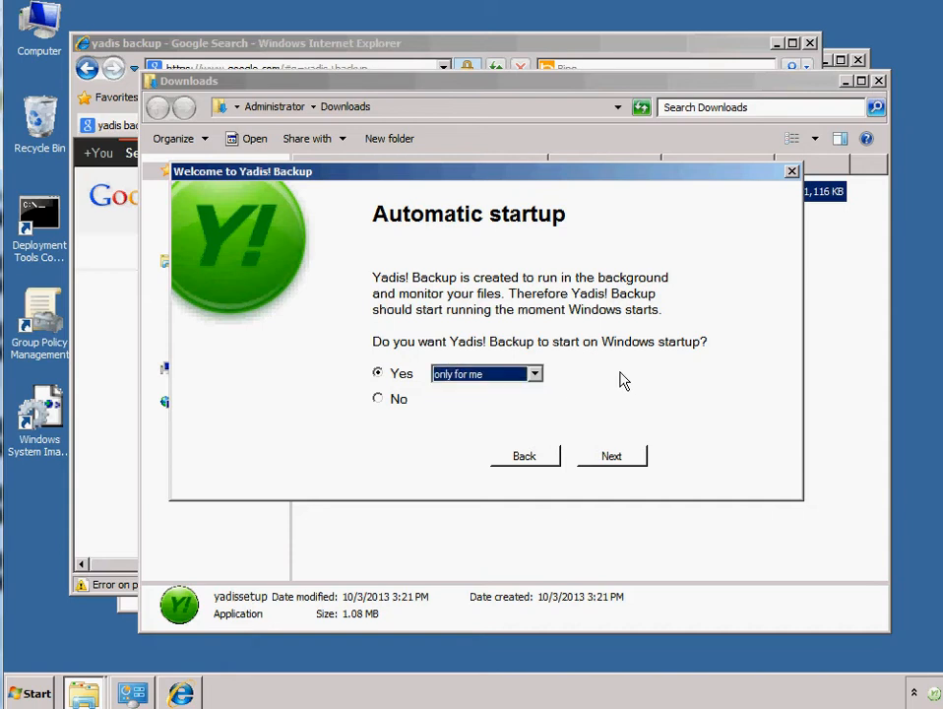
{"action": "left_click", "coordinate": [608, 462]}
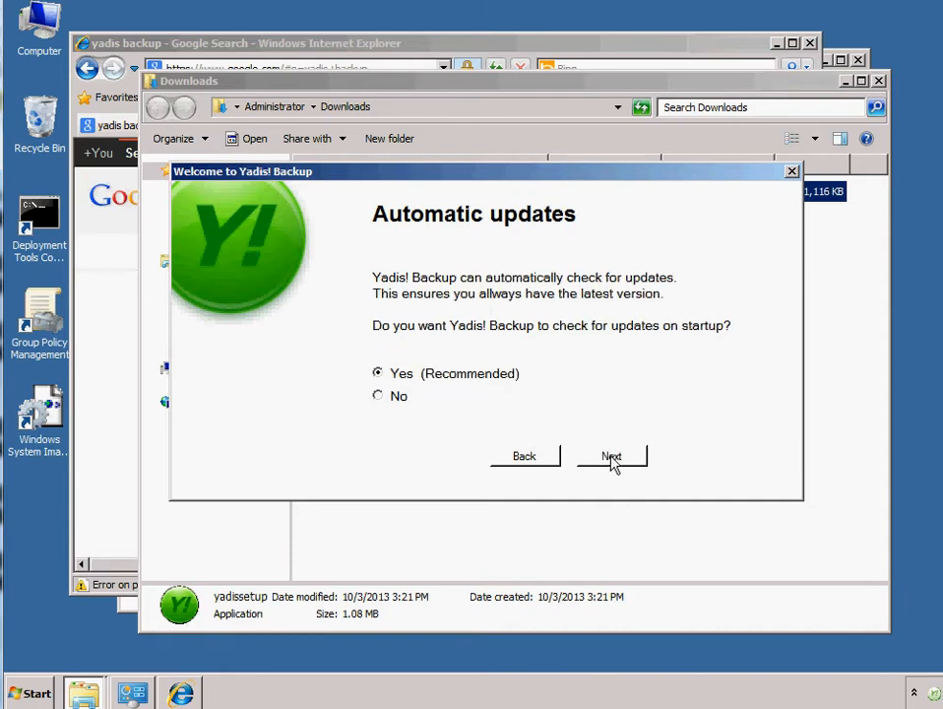
- Keep the update check on startup enabled, deselect Learn how to use Yadis! Backup, and finish the wizard
{"action": "left_click", "coordinate": [610, 461]}
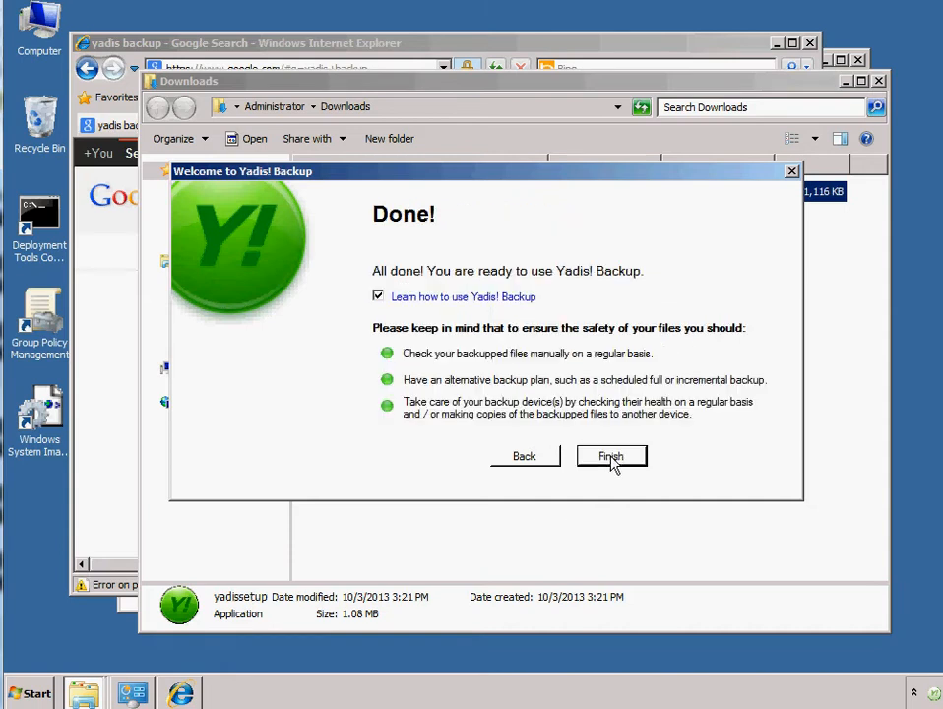
{"action": "left_click", "coordinate": [468, 299]}
{"action": "left_click", "coordinate": [612, 458]}
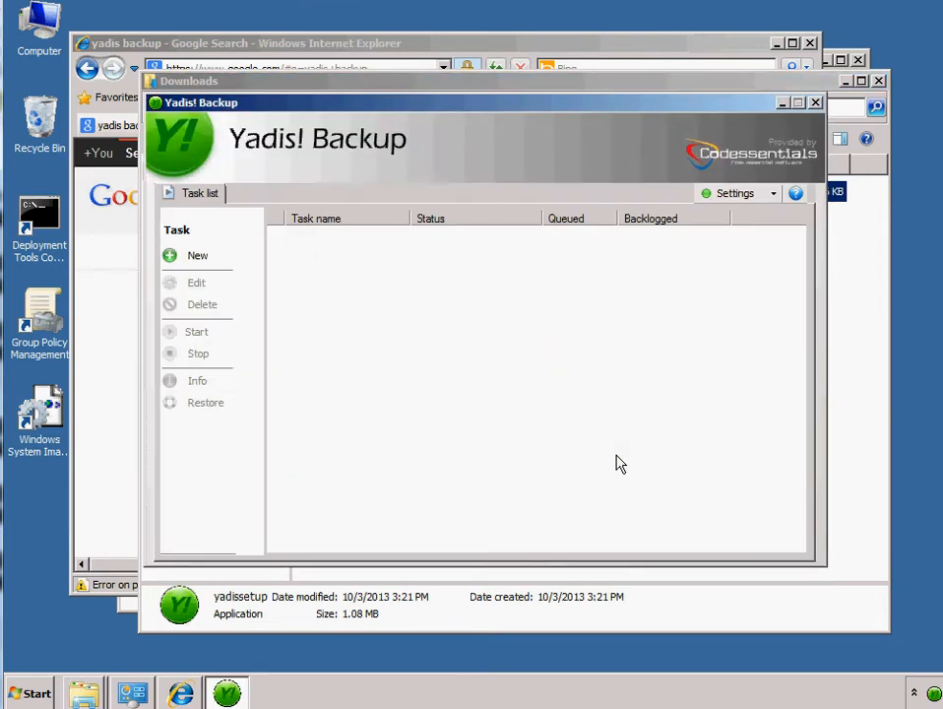
- Minimize the Downloads window and dismiss the auto-update error and the failed update check notification
{"action": "left_click", "coordinate": [846, 80]}
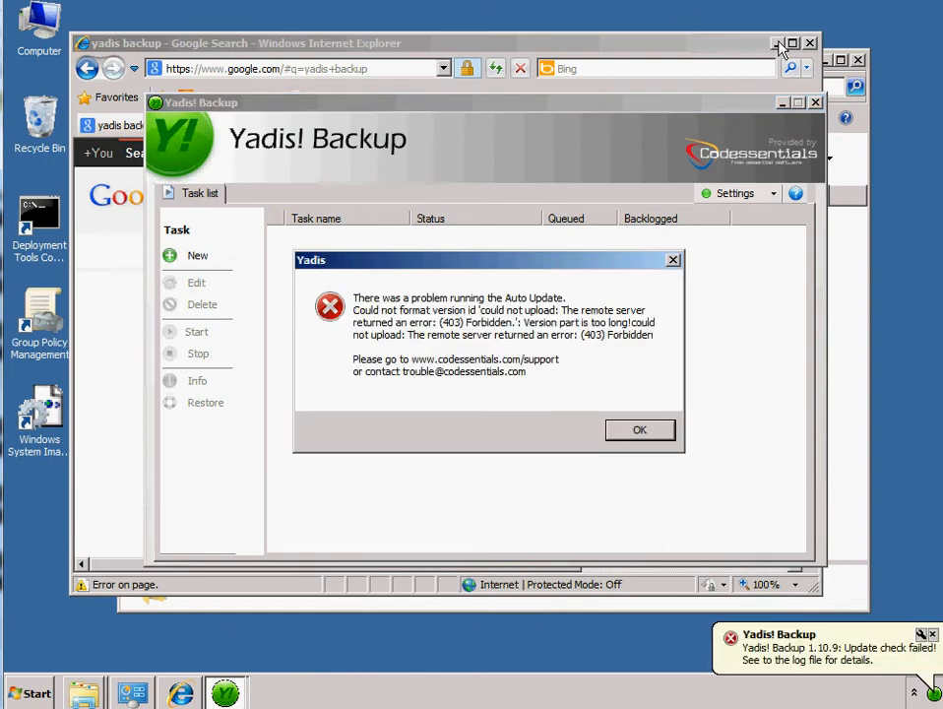
{"action": "left_click", "coordinate": [622, 430]}
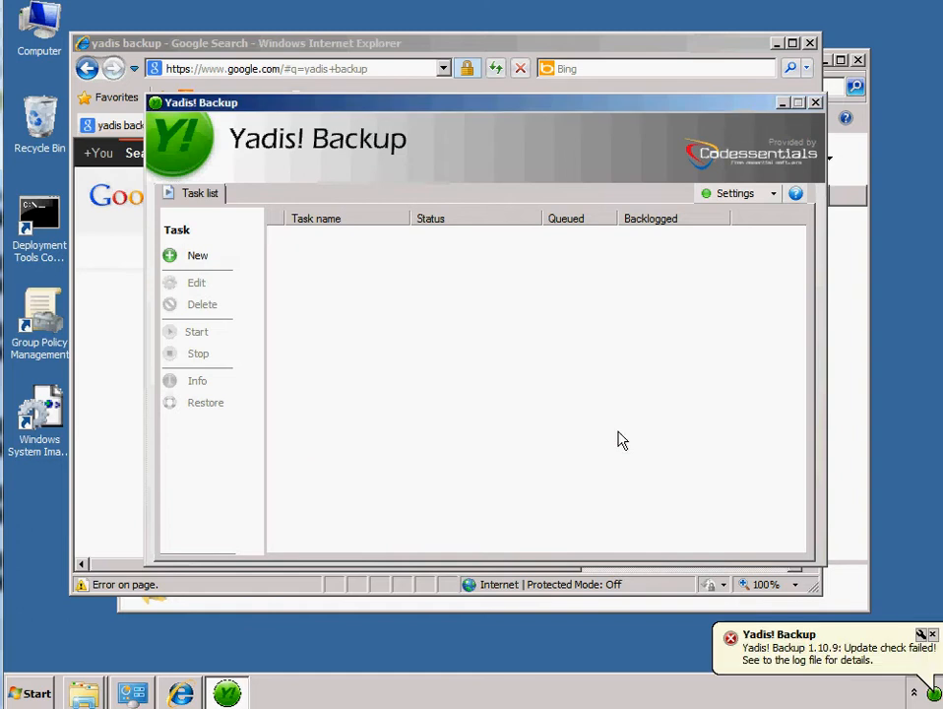
{"action": "left_click", "coordinate": [932, 635]}
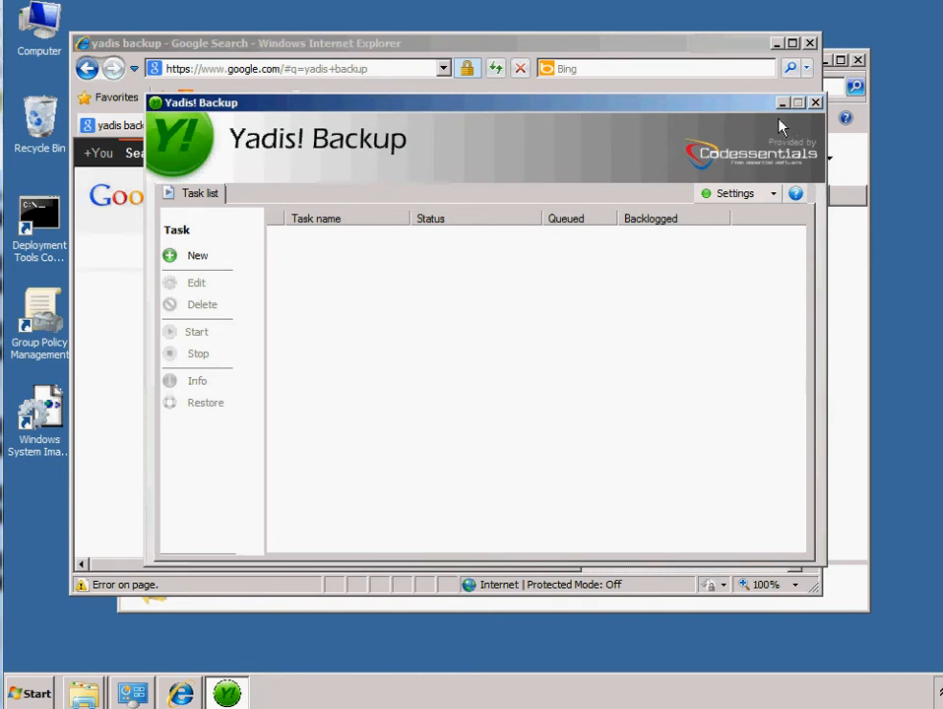
- Review the basic general settings and the update settings, including the startup update check, and save them
{"action": "left_click_drag", "start_coordinate": [766, 100], "coordinate": [755, 79]}
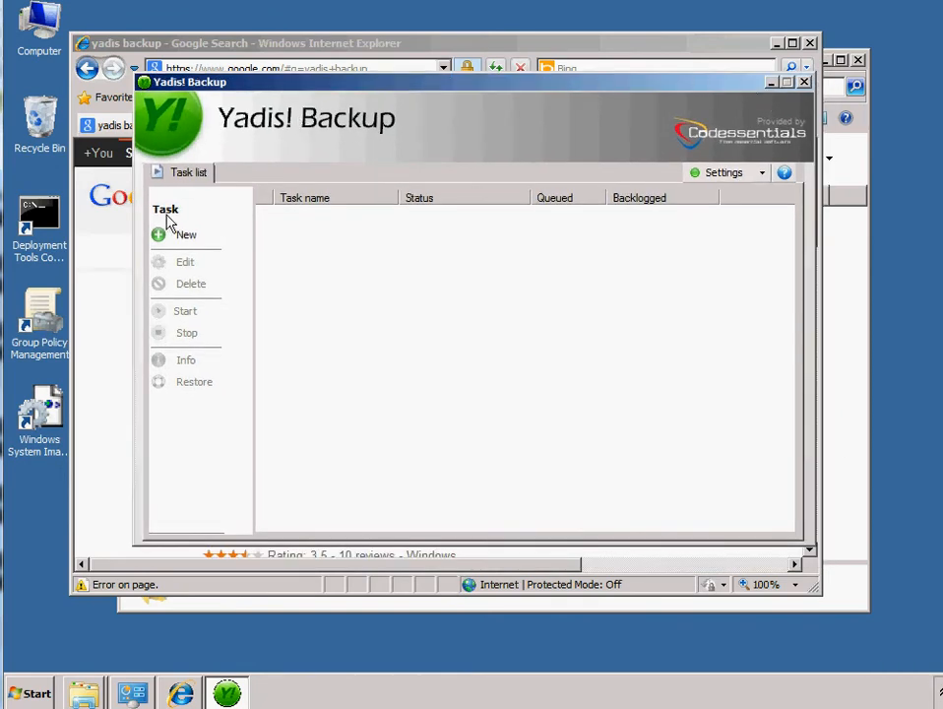
{"action": "left_click", "coordinate": [734, 175]}
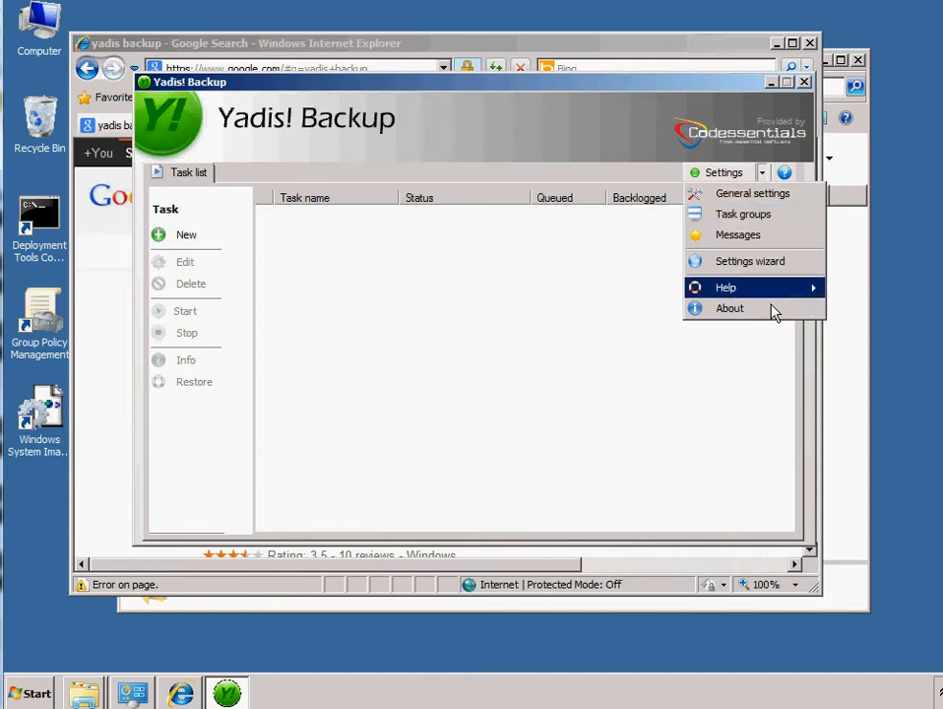
{"action": "left_click", "coordinate": [756, 200]}
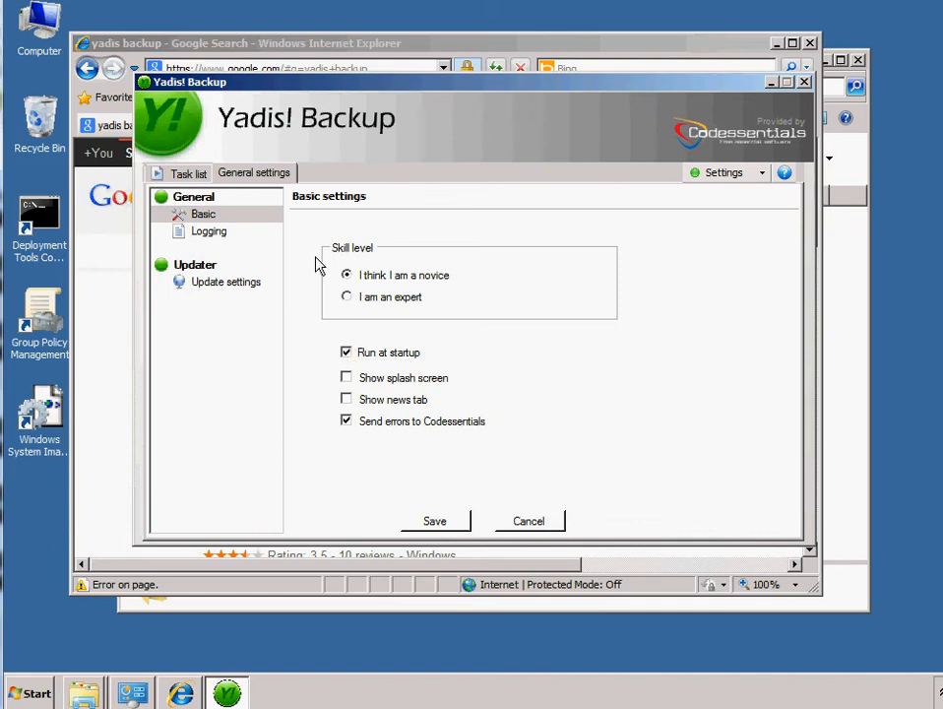
{"action": "left_click", "coordinate": [217, 285]}
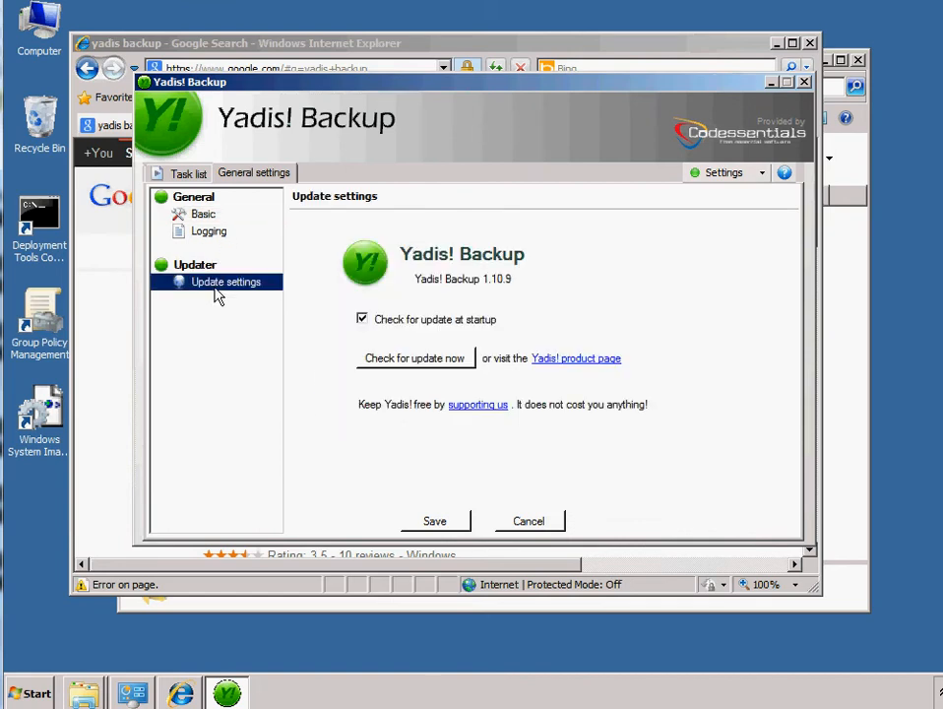
{"action": "left_click", "coordinate": [363, 320]}
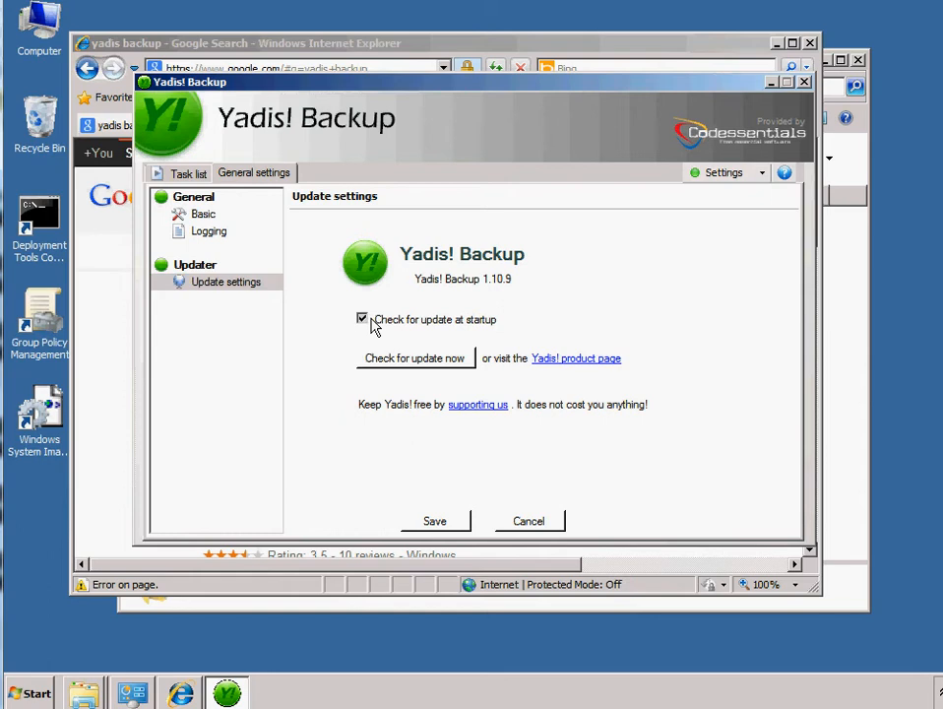
{"action": "left_click", "coordinate": [434, 521]}
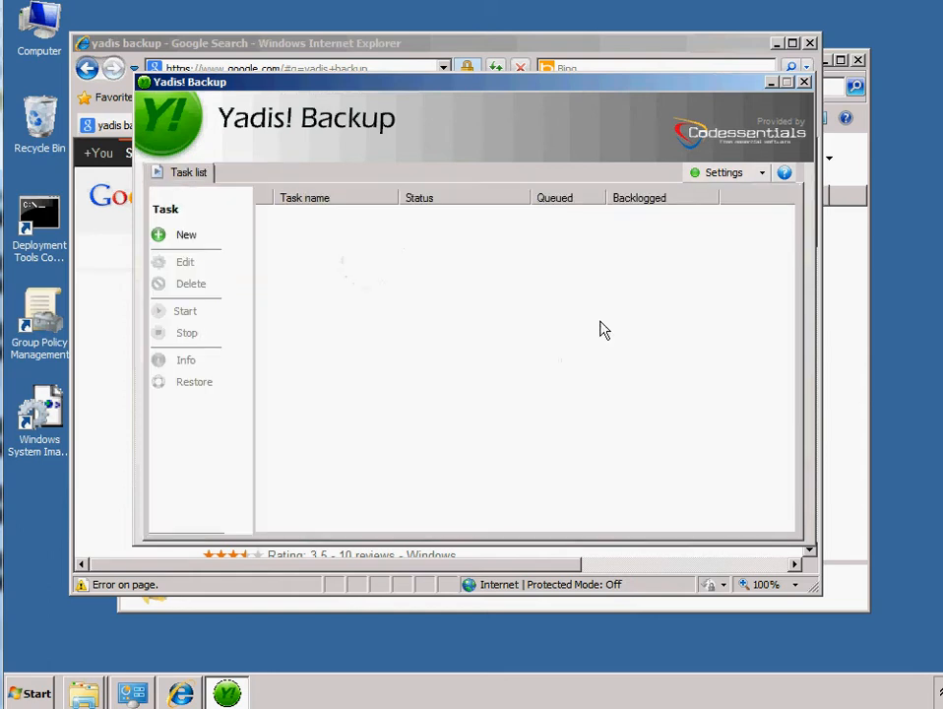
- Minimize the browser and HR folder windows and reposition the Yadis! Backup window on the desktop
{"action": "left_click", "coordinate": [776, 44]}
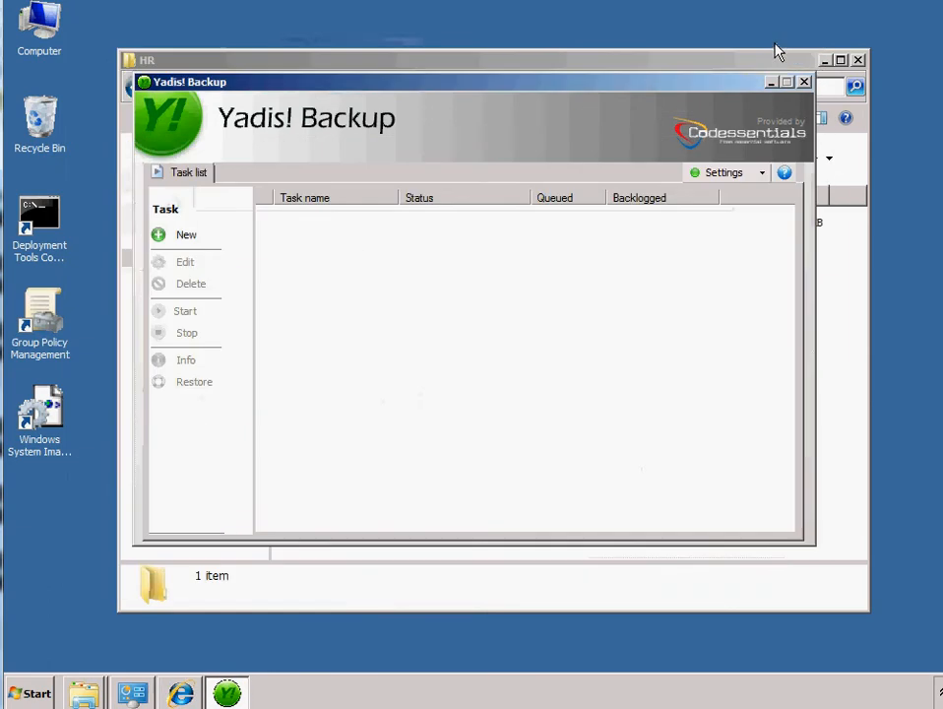
{"action": "left_click", "coordinate": [825, 60]}
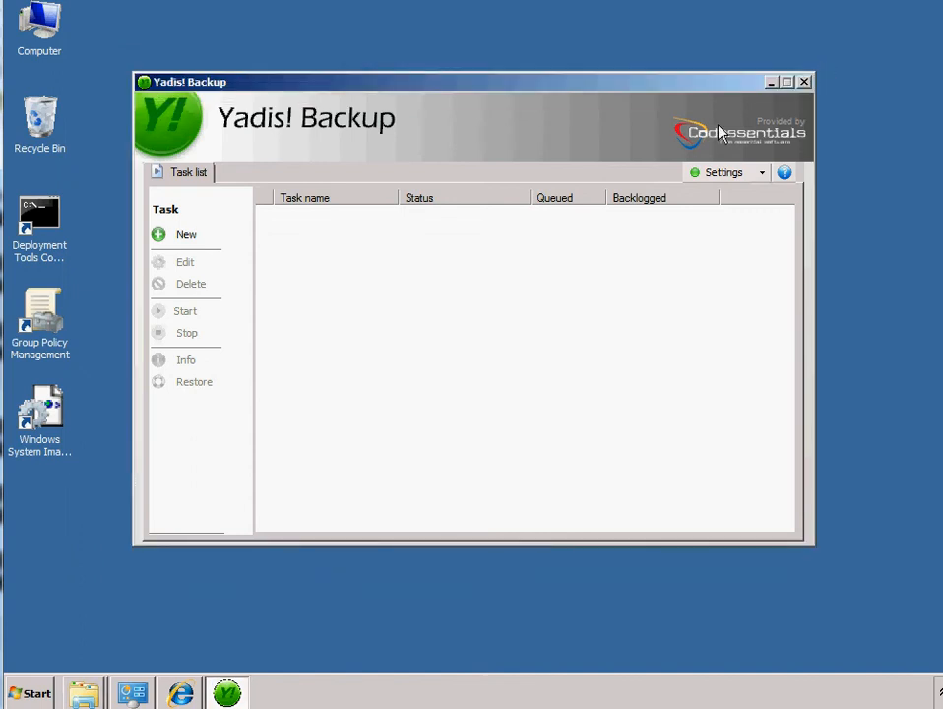
{"action": "left_click_drag", "start_coordinate": [708, 83], "coordinate": [682, 95]}
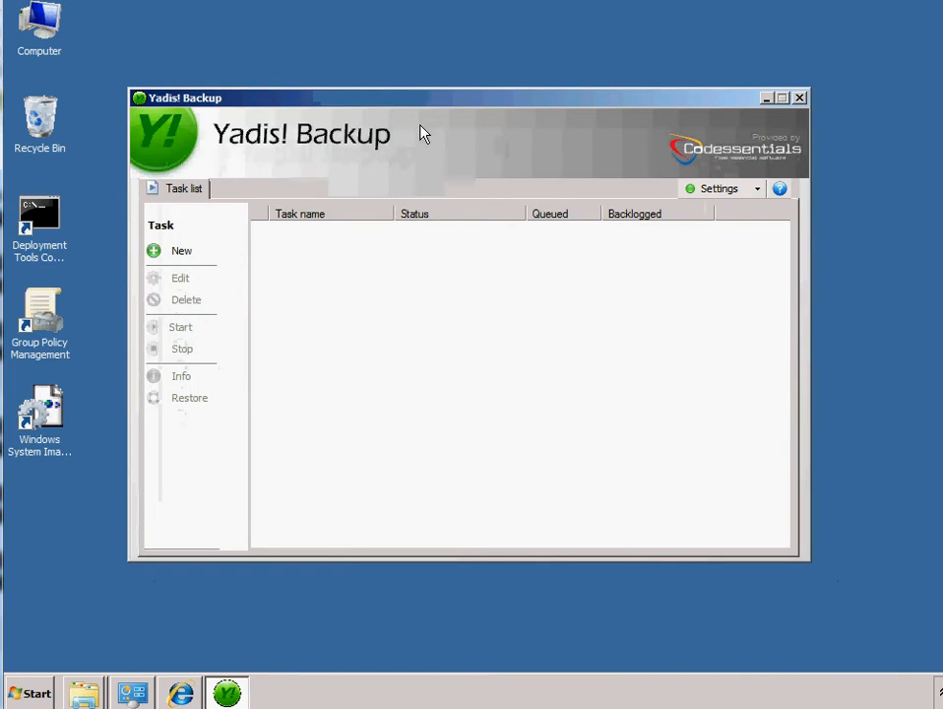
{"action": "left_click", "coordinate": [179, 253]}
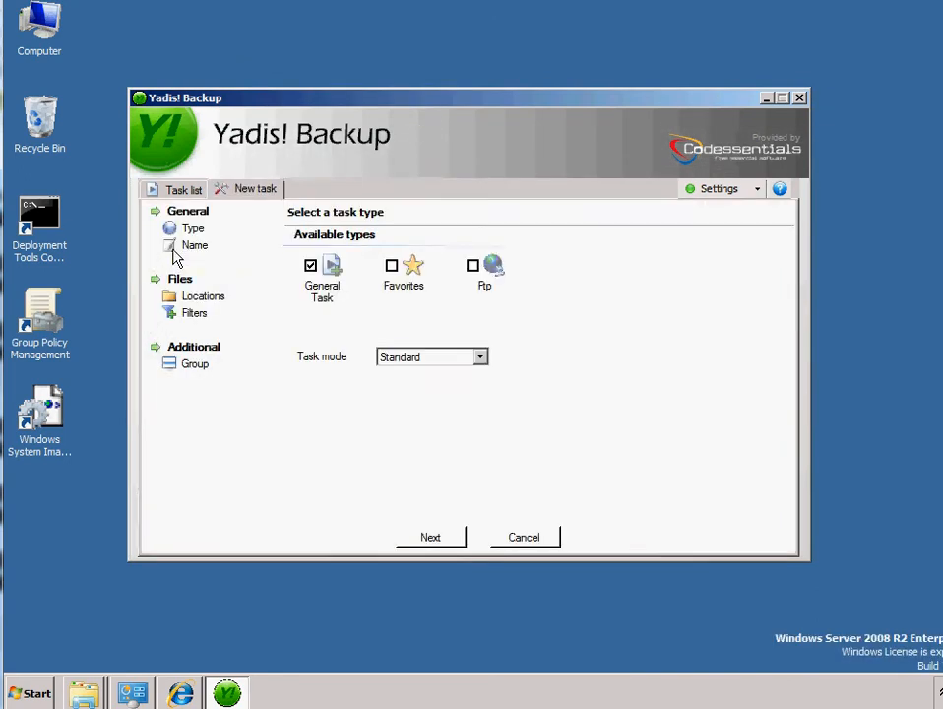
{"action": "left_click", "coordinate": [202, 296]}
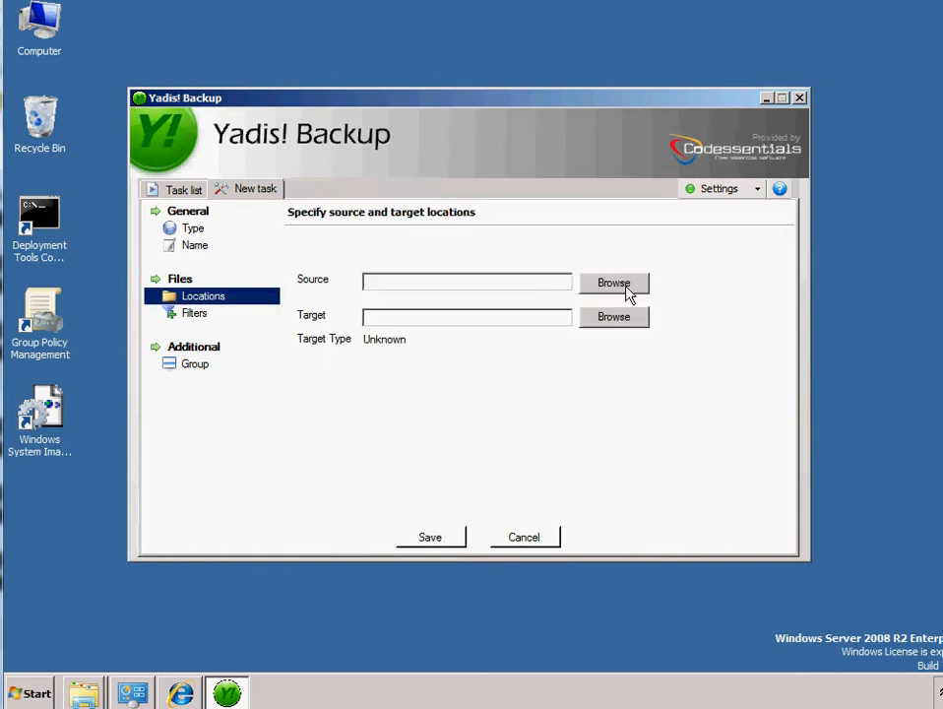
{"action": "left_click", "coordinate": [626, 289]}
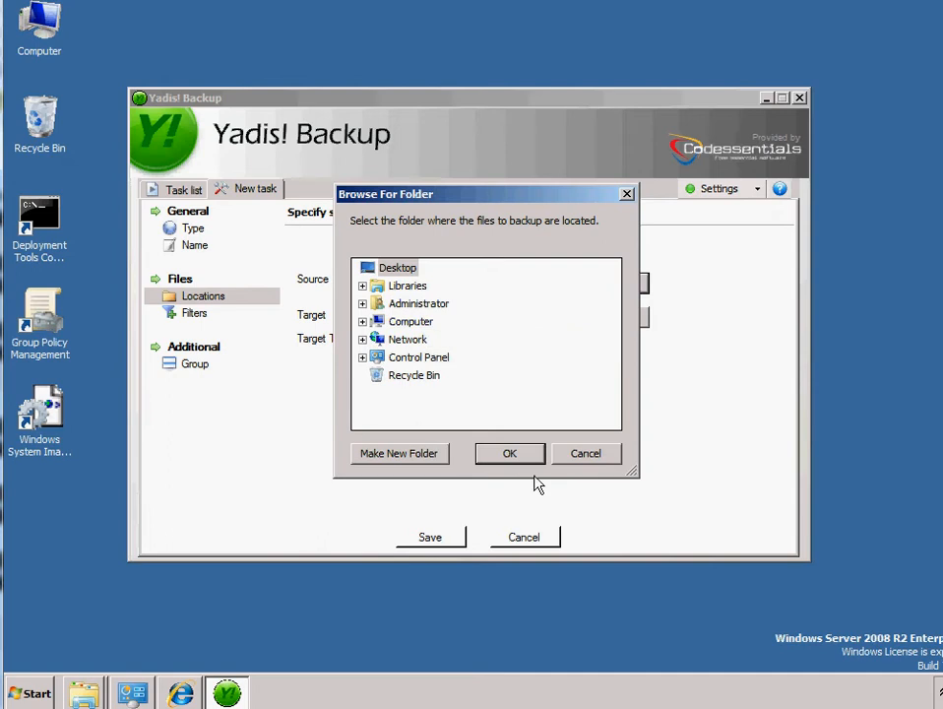
{"action": "left_click", "coordinate": [568, 461]}
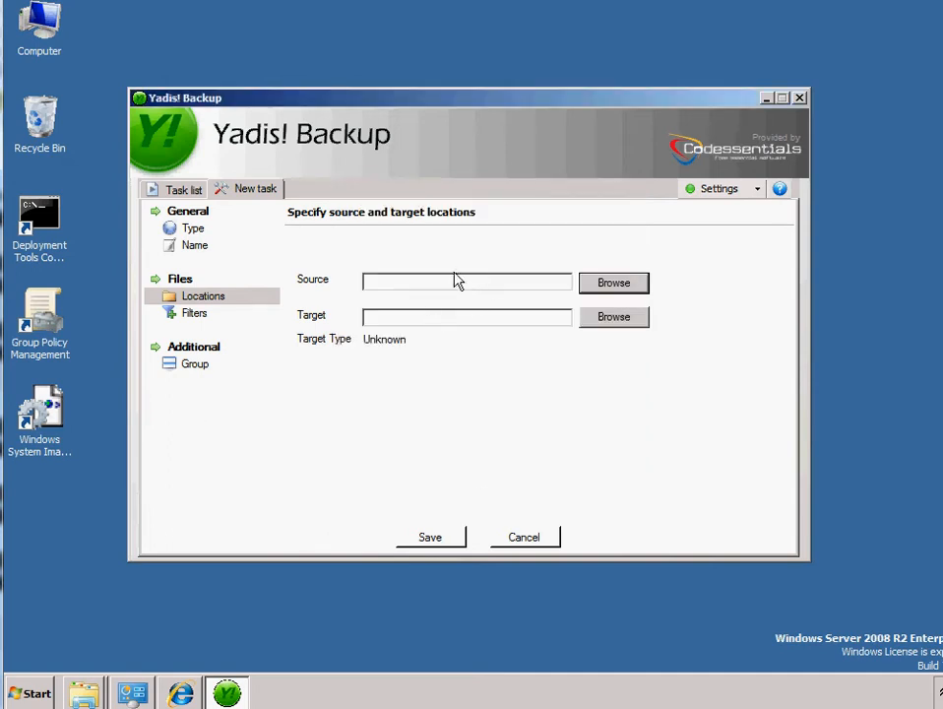
{"action": "left_click", "coordinate": [611, 285]}
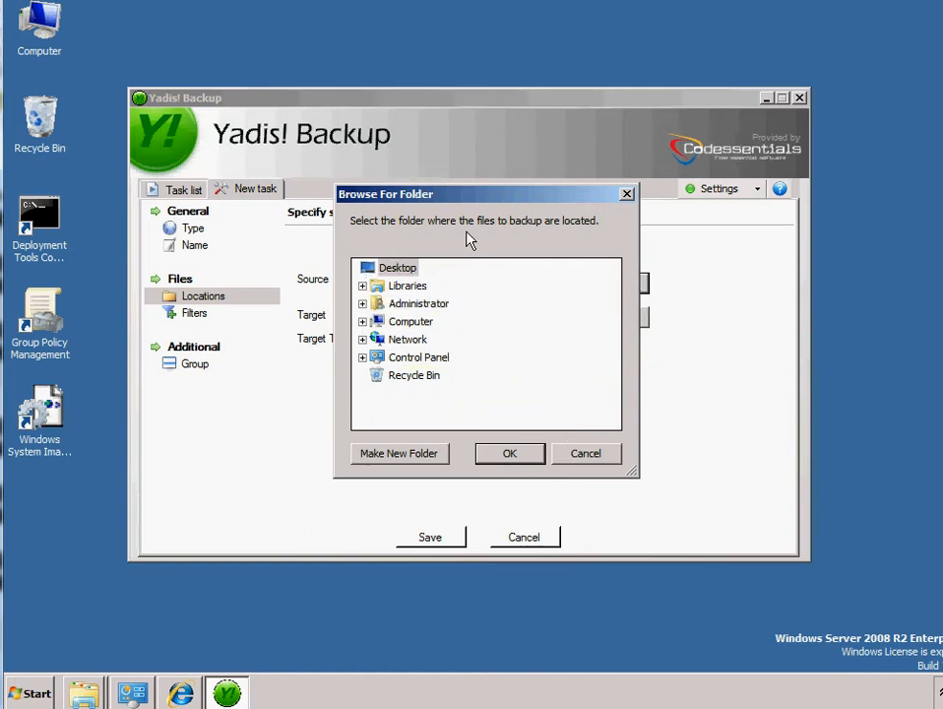
{"action": "left_click", "coordinate": [564, 454]}
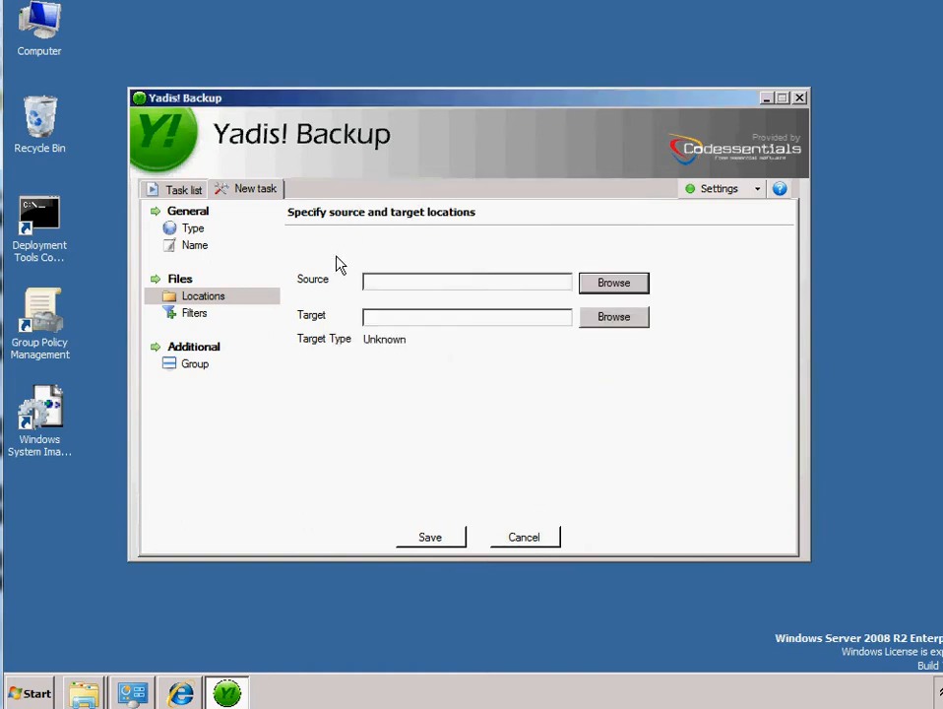
{"action": "left_click", "coordinate": [525, 537]}
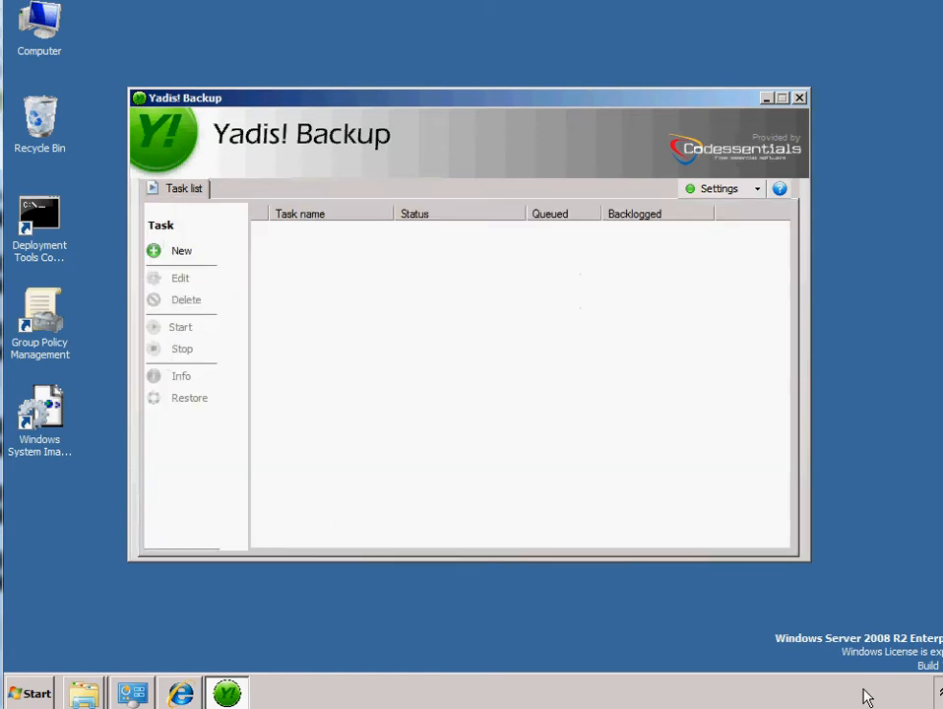
{"action": "left_click", "coordinate": [940, 694]}
{"action": "left_click", "coordinate": [937, 615]}
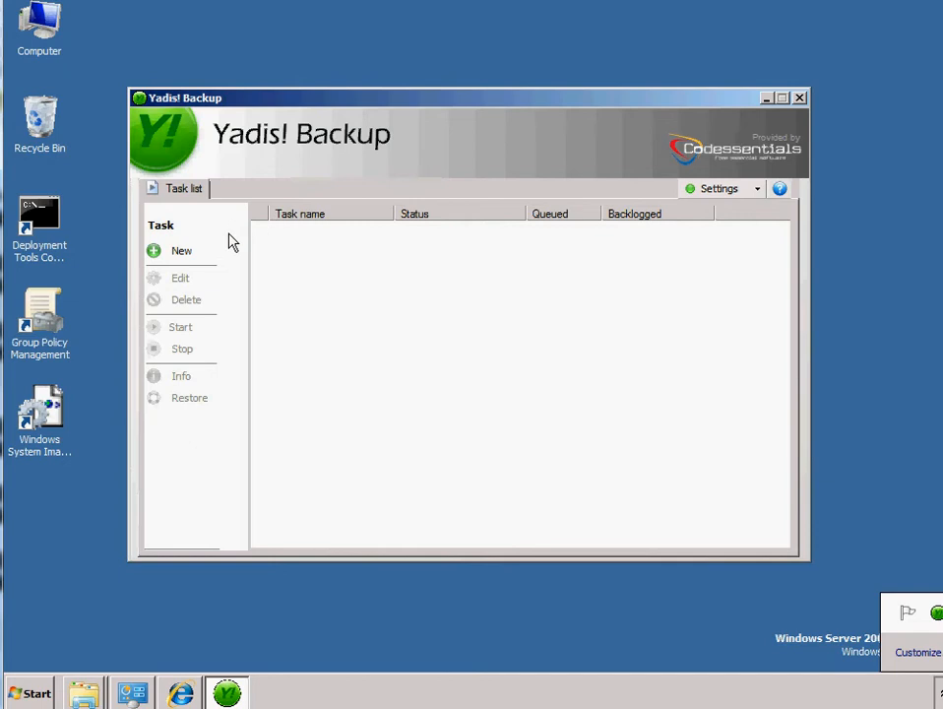
- Create a new backup task and go to the Source field of its file locations
{"action": "left_click", "coordinate": [182, 254]}
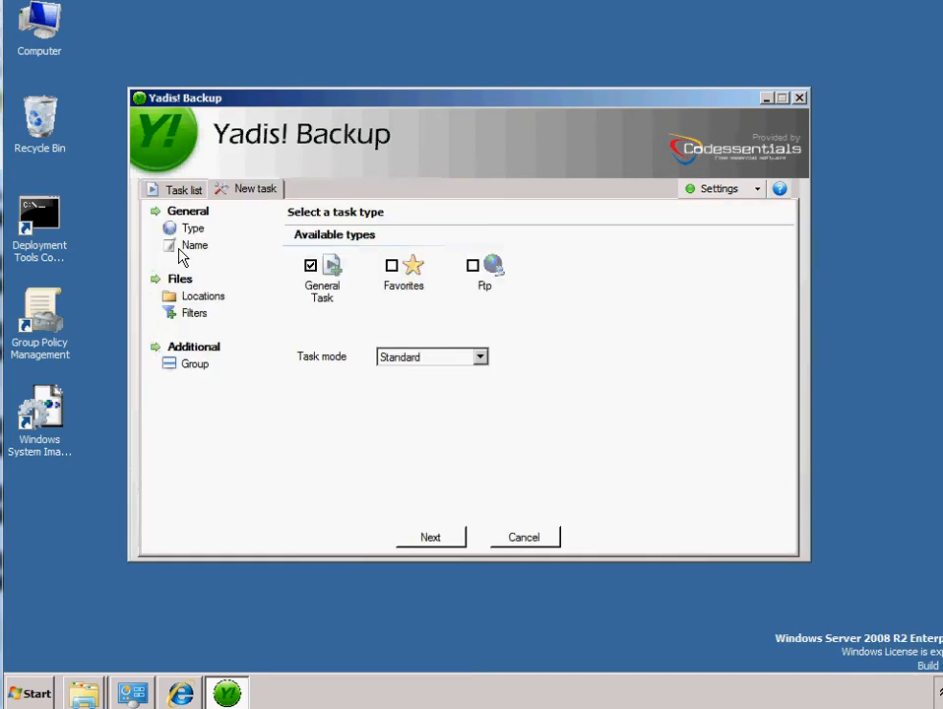
{"action": "left_click", "coordinate": [190, 303]}
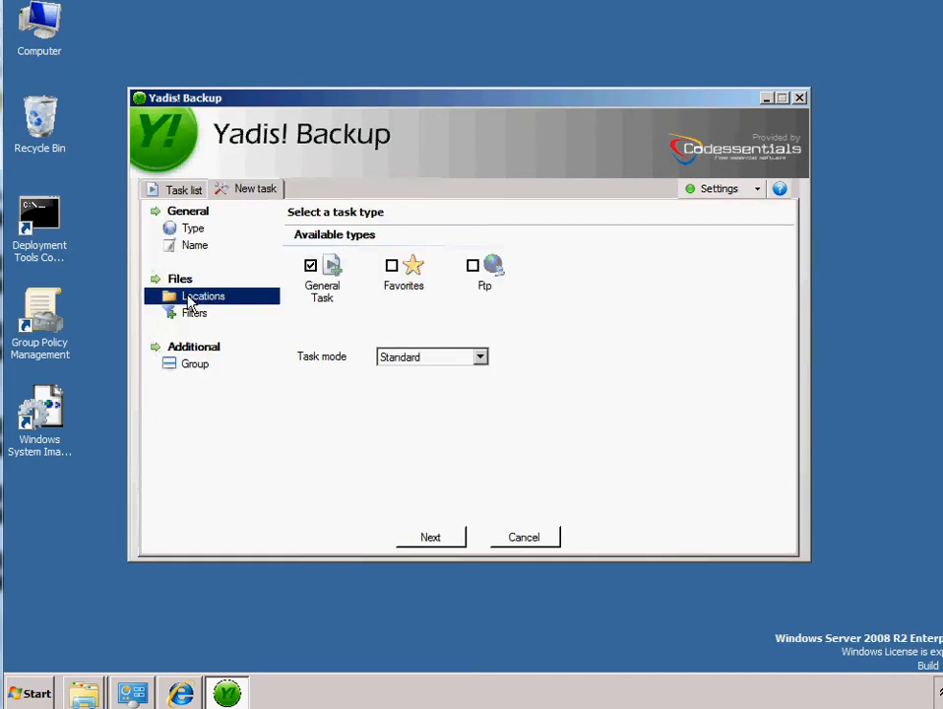
{"action": "left_click", "coordinate": [382, 286]}
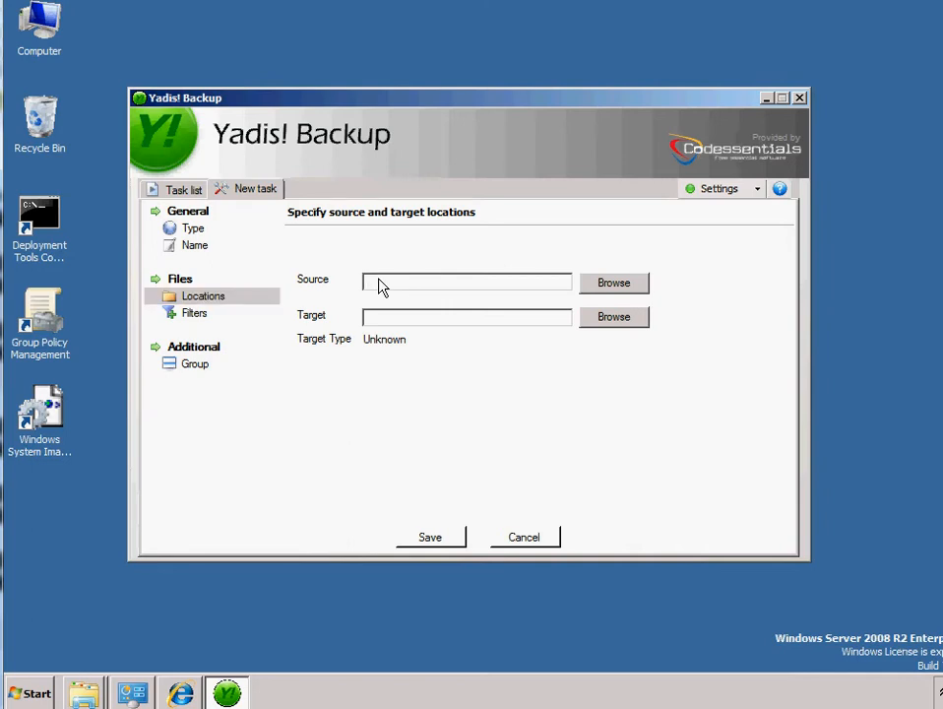
- Open a file explorer window and go to the Group folder in the Documents library
{"action": "left_click", "coordinate": [28, 693]}
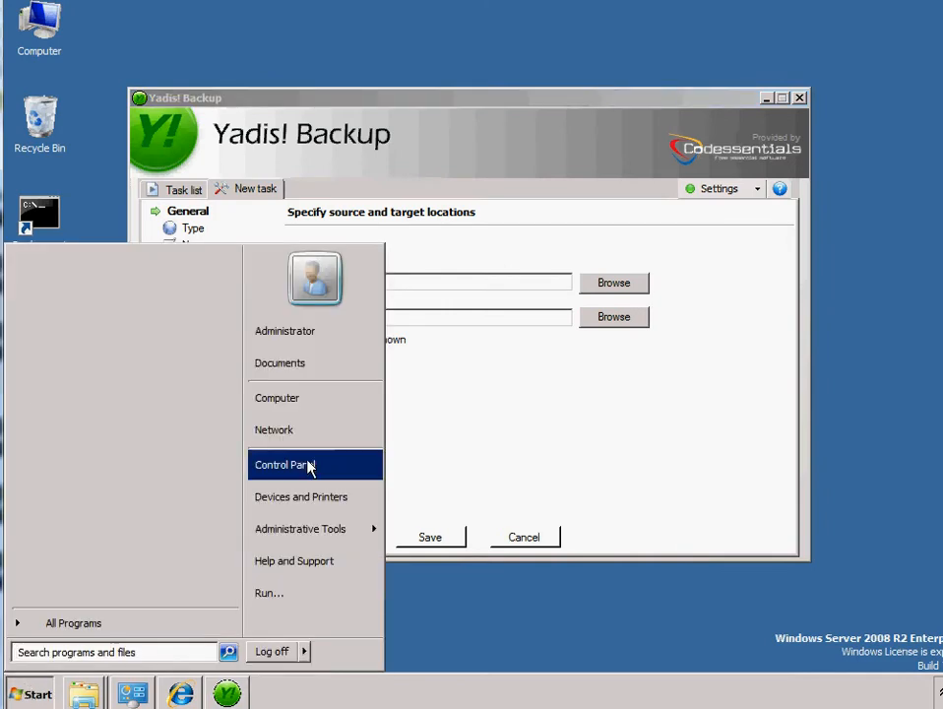
{"action": "left_click", "coordinate": [324, 402]}
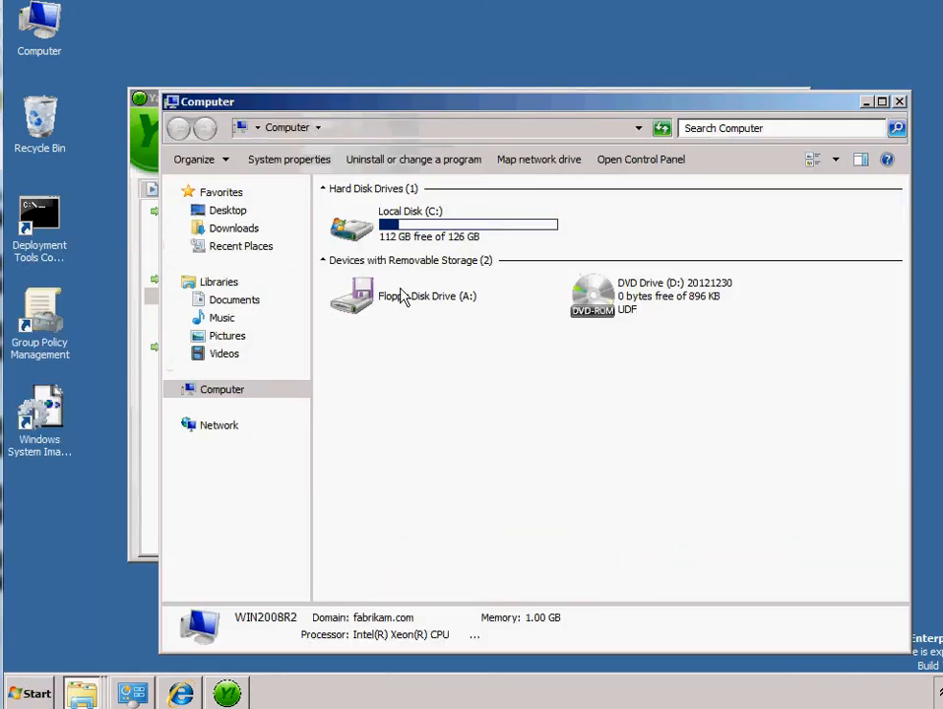
{"action": "left_click", "coordinate": [423, 242]}
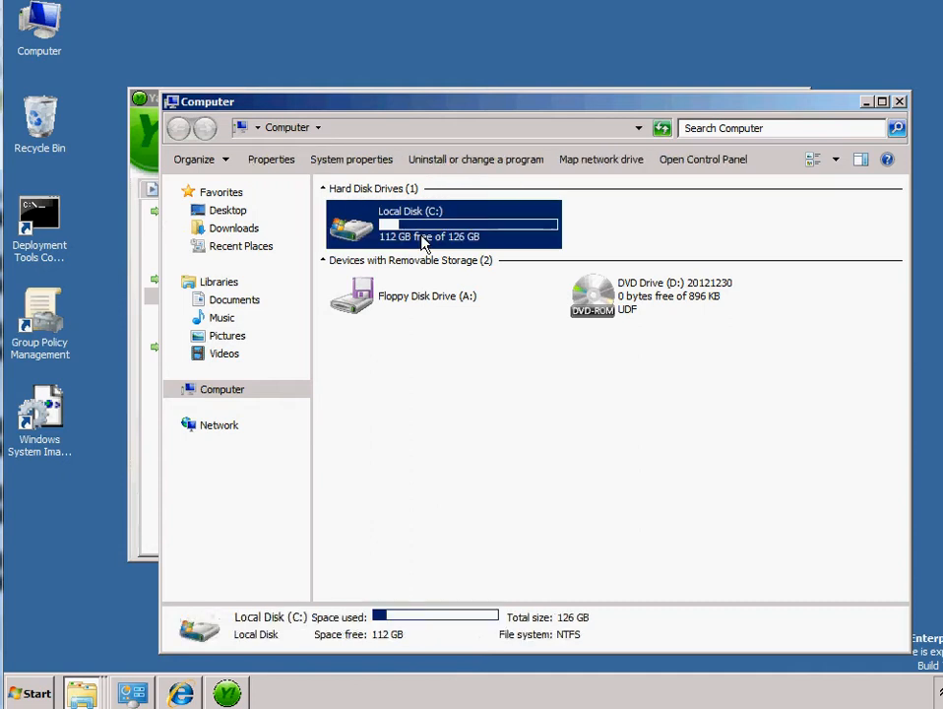
{"action": "left_click", "coordinate": [256, 303]}
{"action": "double_click", "coordinate": [371, 274]}
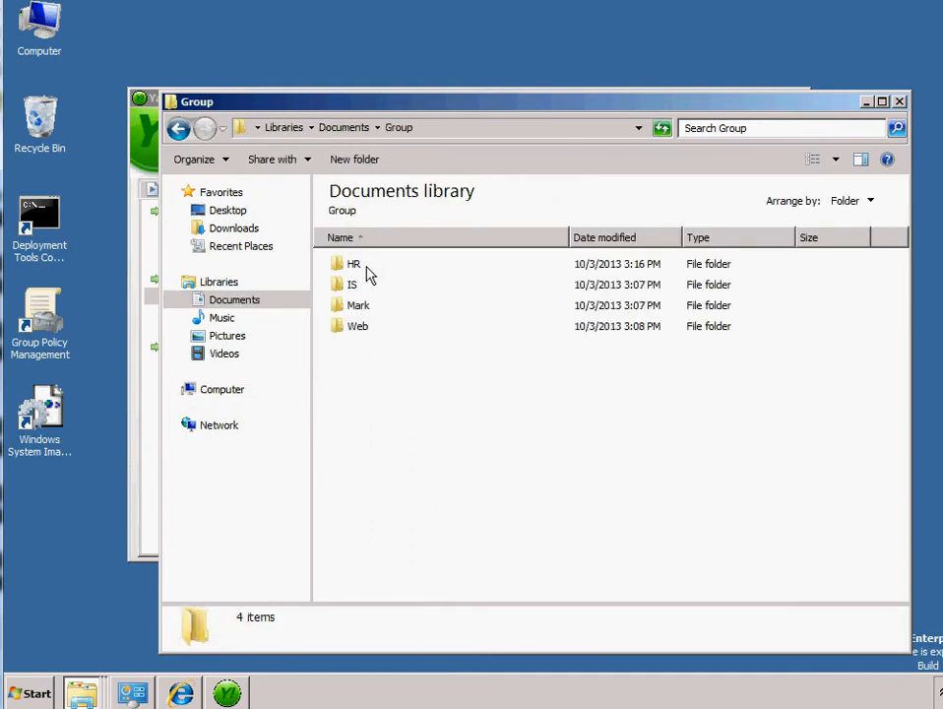
- Examine the Group folder's full path, moving the folder window so that the backup window stays in view
{"action": "left_click", "coordinate": [448, 132]}
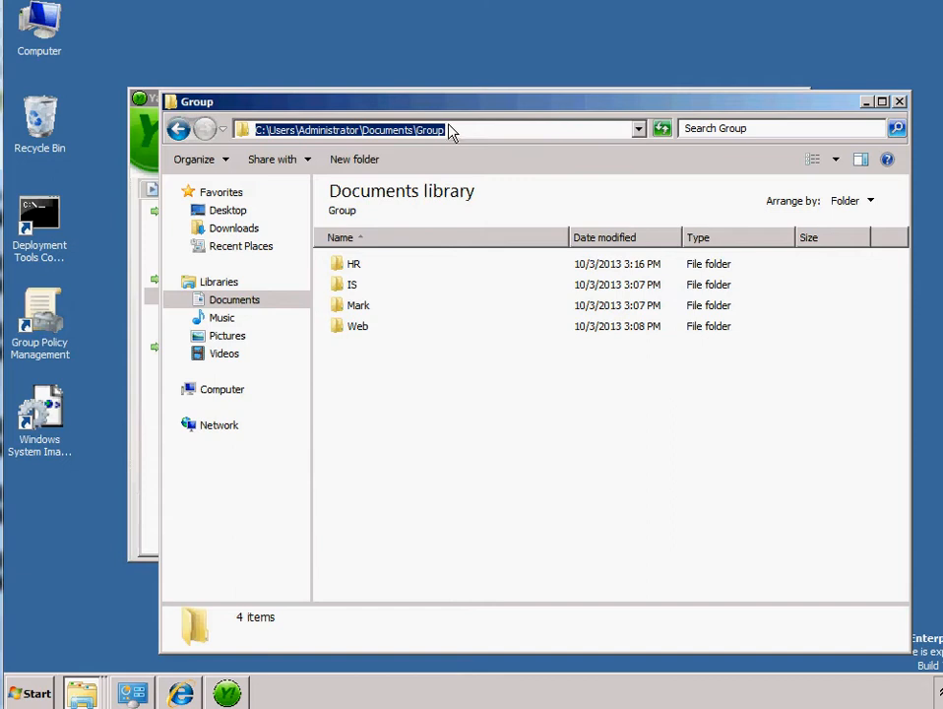
{"action": "left_click_drag", "start_coordinate": [469, 109], "coordinate": [486, 228]}
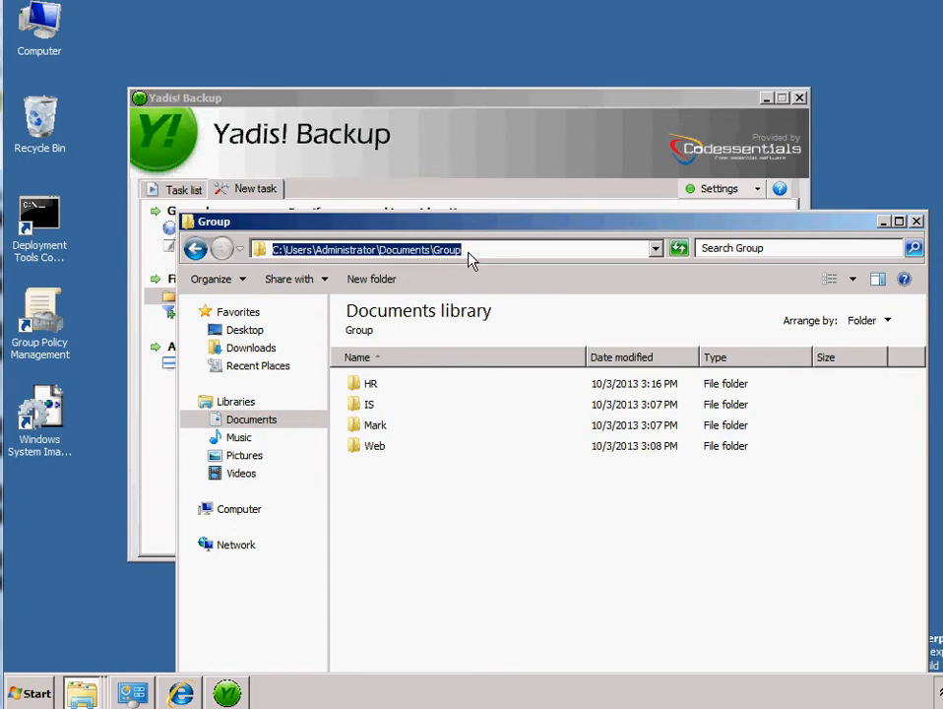
{"action": "left_click_drag", "start_coordinate": [457, 257], "coordinate": [228, 254]}
{"action": "left_click", "coordinate": [488, 253]}
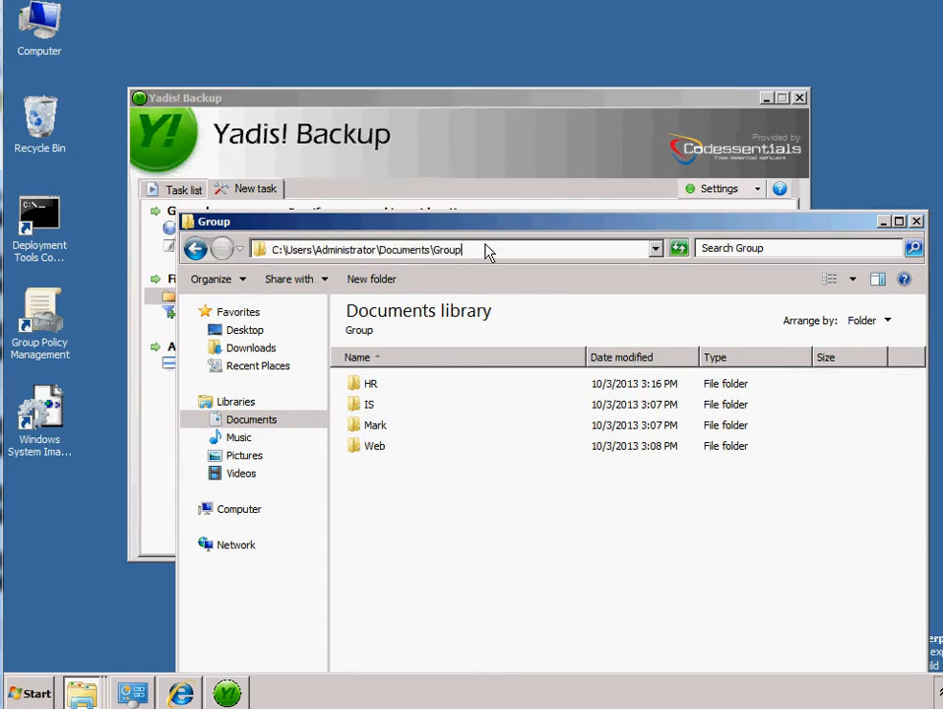
{"action": "left_click_drag", "start_coordinate": [486, 256], "coordinate": [260, 266]}
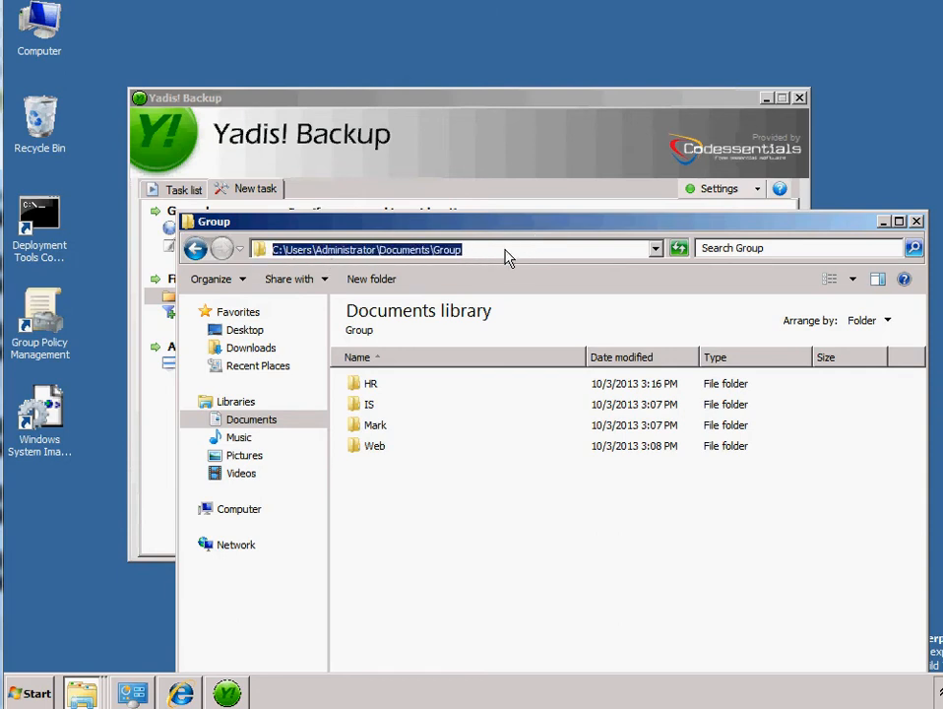
{"action": "left_click_drag", "start_coordinate": [491, 260], "coordinate": [387, 261]}
{"action": "left_click_drag", "start_coordinate": [261, 278], "coordinate": [255, 268]}
{"action": "left_click_drag", "start_coordinate": [512, 231], "coordinate": [462, 168]}
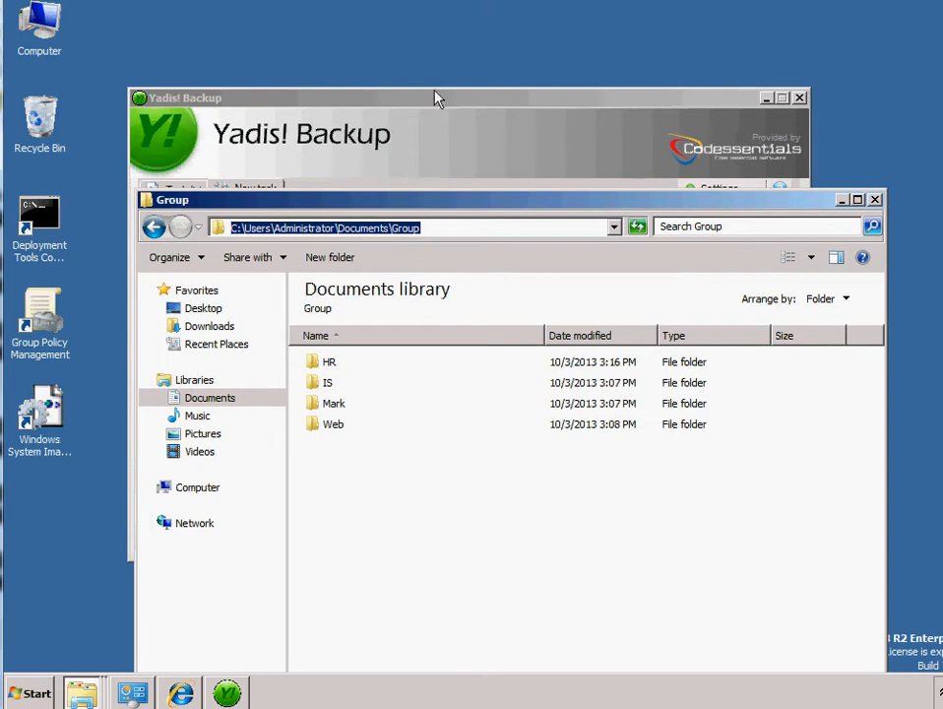
- Copy the full path C:\Users\Administrator\Documents\Group from the Group folder window
{"action": "left_click", "coordinate": [460, 115]}
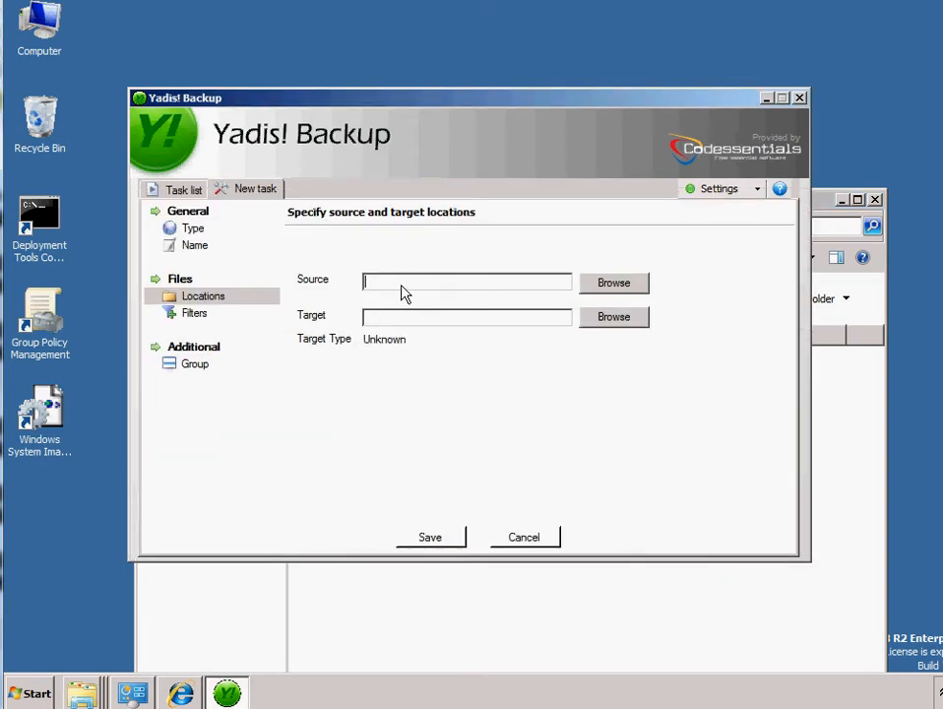
{"action": "left_click", "coordinate": [354, 628]}
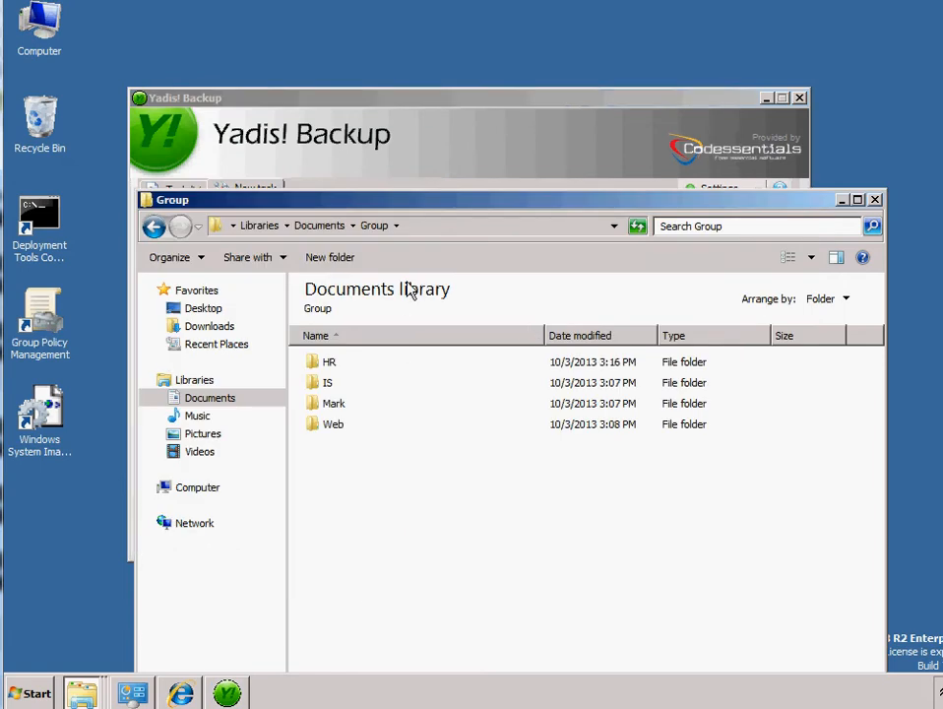
{"action": "left_click", "coordinate": [440, 231]}
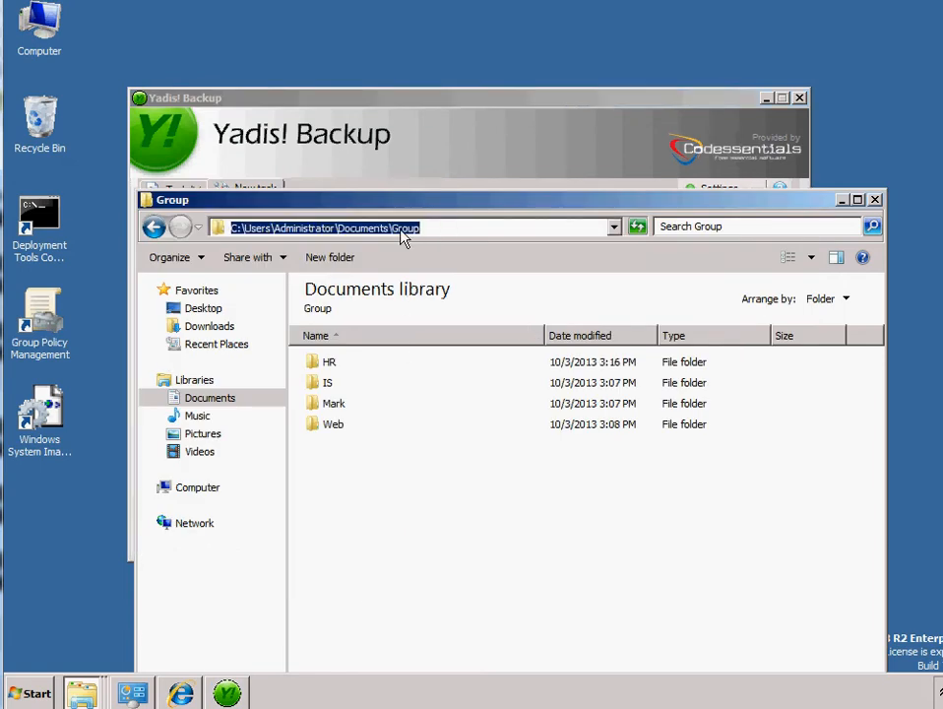
{"action": "right_click", "coordinate": [402, 236]}
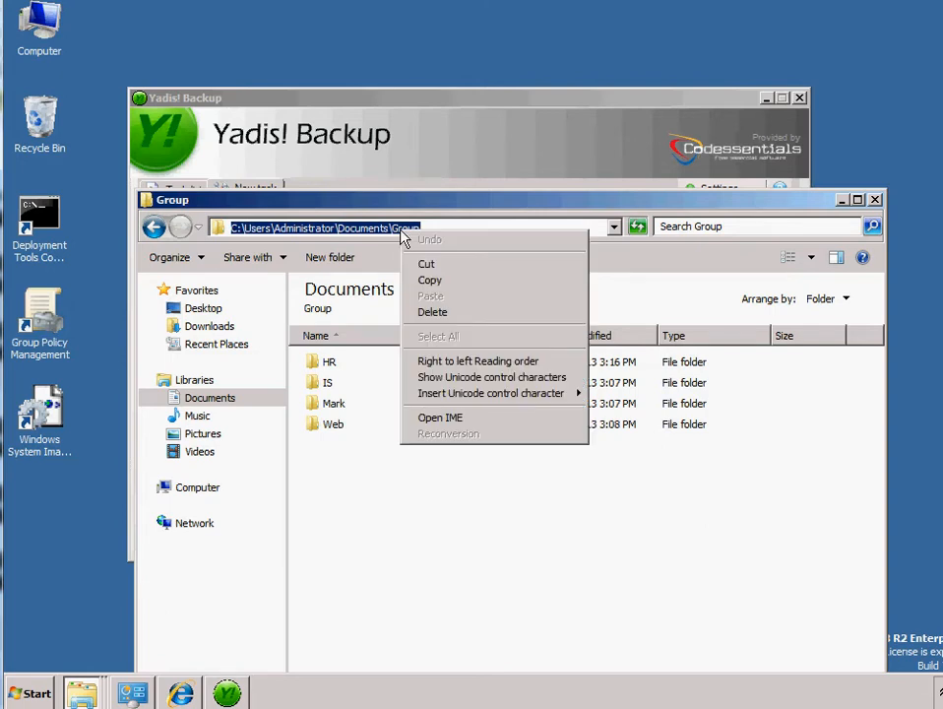
{"action": "left_click", "coordinate": [430, 281]}
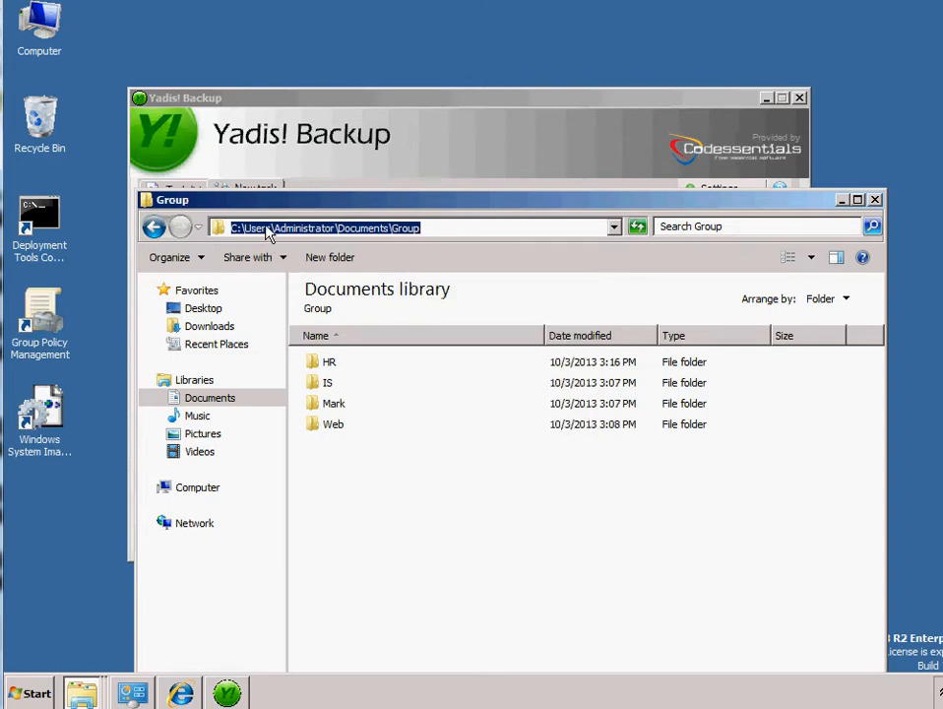
{"action": "left_click_drag", "start_coordinate": [269, 234], "coordinate": [205, 237]}
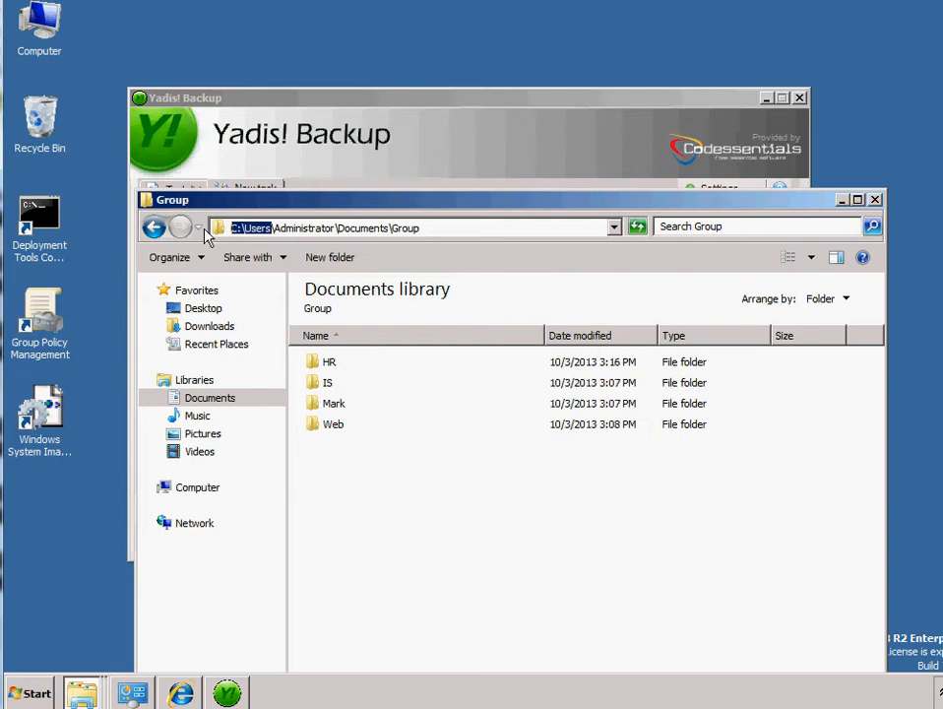
- Close the Group folder window and paste the copied path C:\Users\Administrator\Documents\Group as the backup task's source
{"action": "type", "text": "\\\\"}
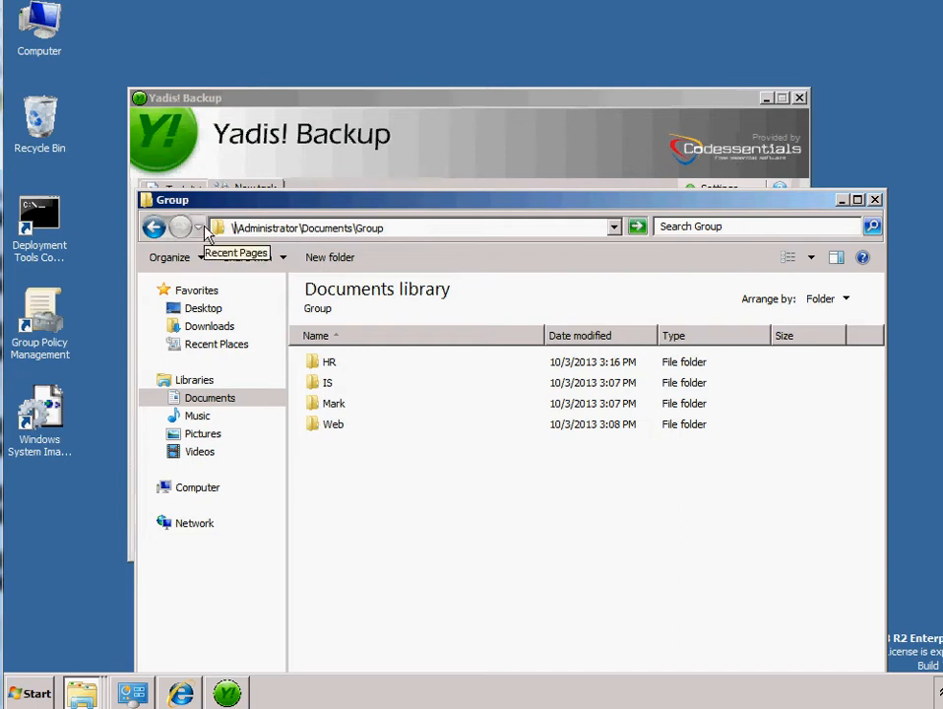
{"action": "key", "text": "BackSpace"}
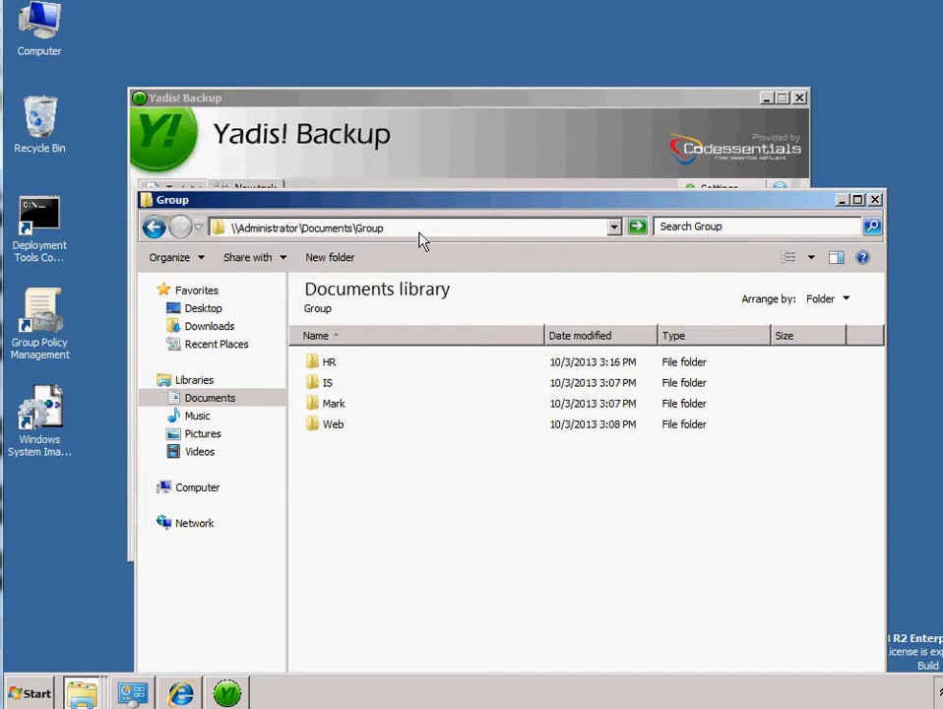
{"action": "left_click", "coordinate": [875, 200]}
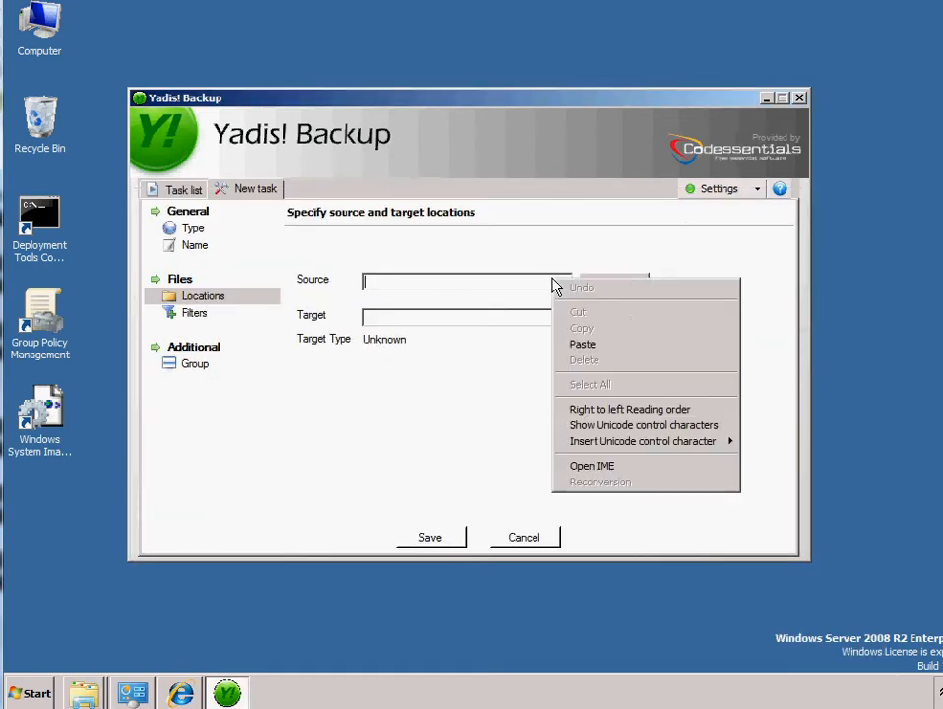
{"action": "left_click", "coordinate": [581, 345]}
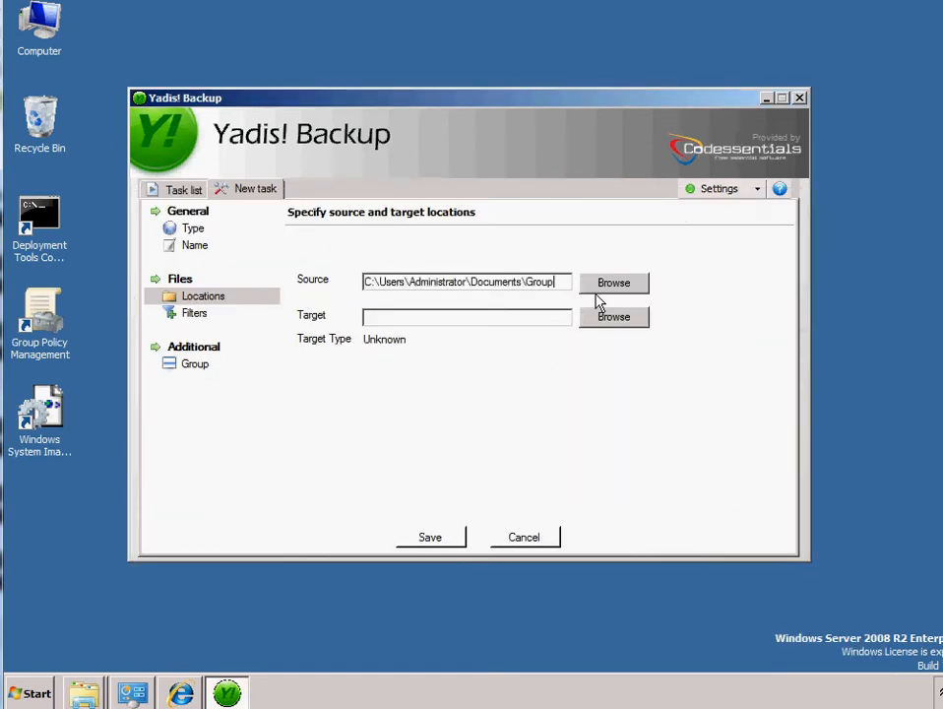
{"action": "left_click", "coordinate": [502, 324]}
- Create a desktop folder named "Back up for Groups" and place it below the Windows System Image shortcut
{"action": "right_click", "coordinate": [97, 539]}
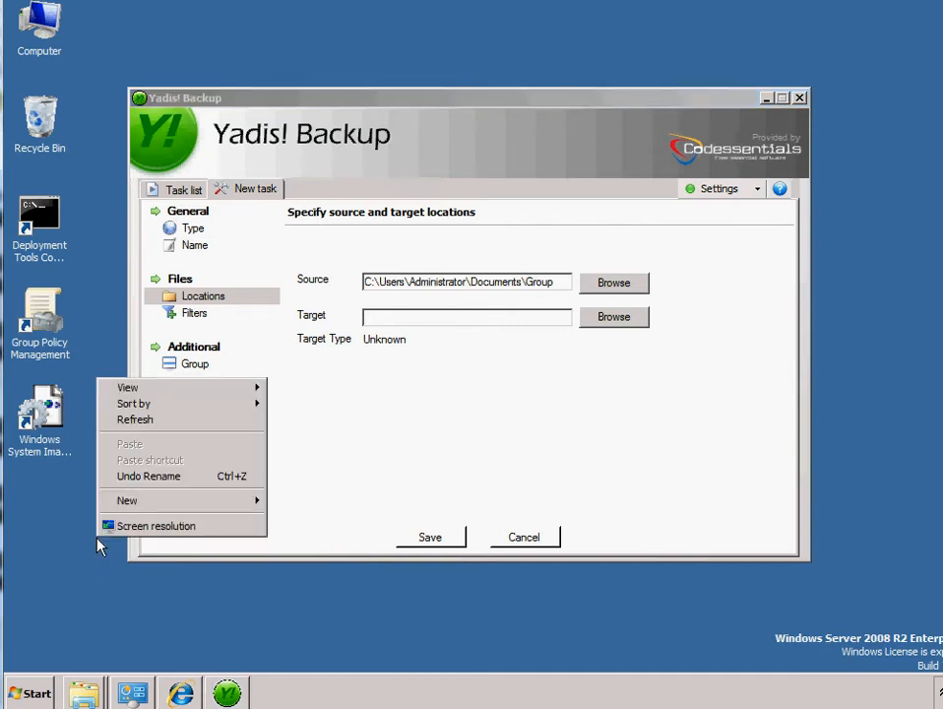
{"action": "mouse_move", "coordinate": [136, 503]}
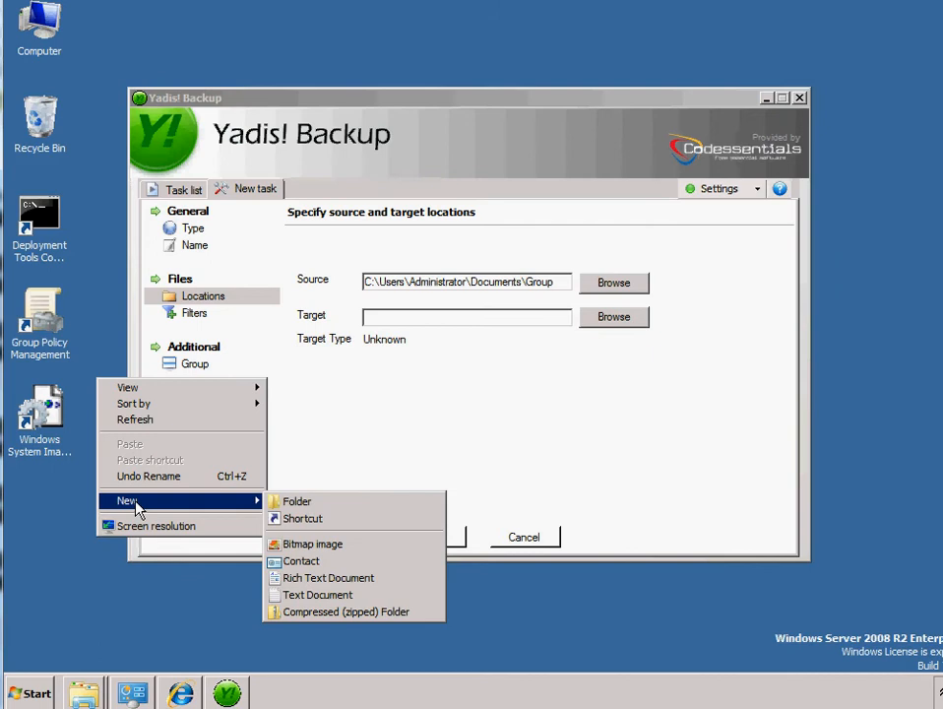
{"action": "left_click", "coordinate": [278, 501]}
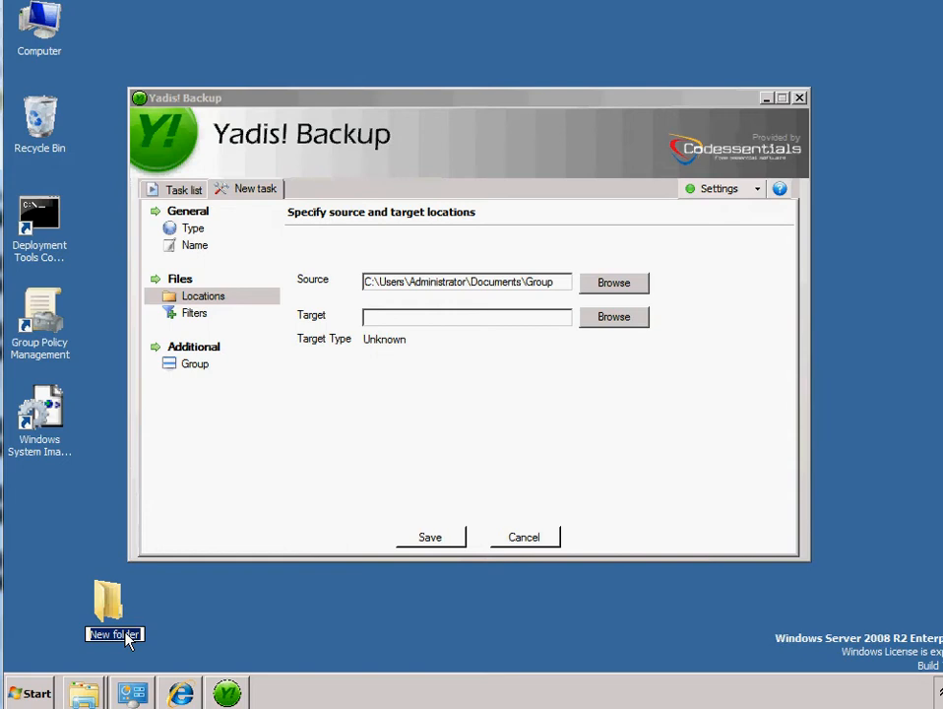
{"action": "type", "text": "Back up for Go"}
{"action": "key", "text": "BackSpace"}
{"action": "type", "text": "rup"}
{"action": "key", "text": "BackSpace"}
{"action": "key", "text": "BackSpace"}
{"action": "type", "text": "oups"}
{"action": "key", "text": "Return"}
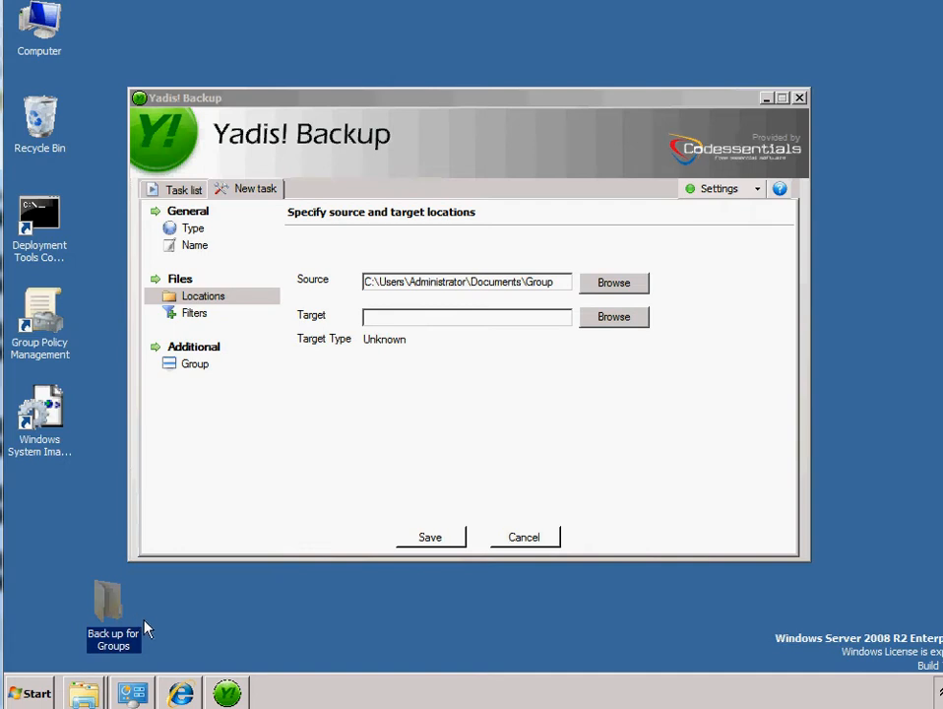
{"action": "mouse_move", "coordinate": [54, 497]}
{"action": "left_mouse_down"}
{"action": "mouse_move", "coordinate": [65, 492]}
{"action": "mouse_move", "coordinate": [58, 507]}
{"action": "left_mouse_up"}
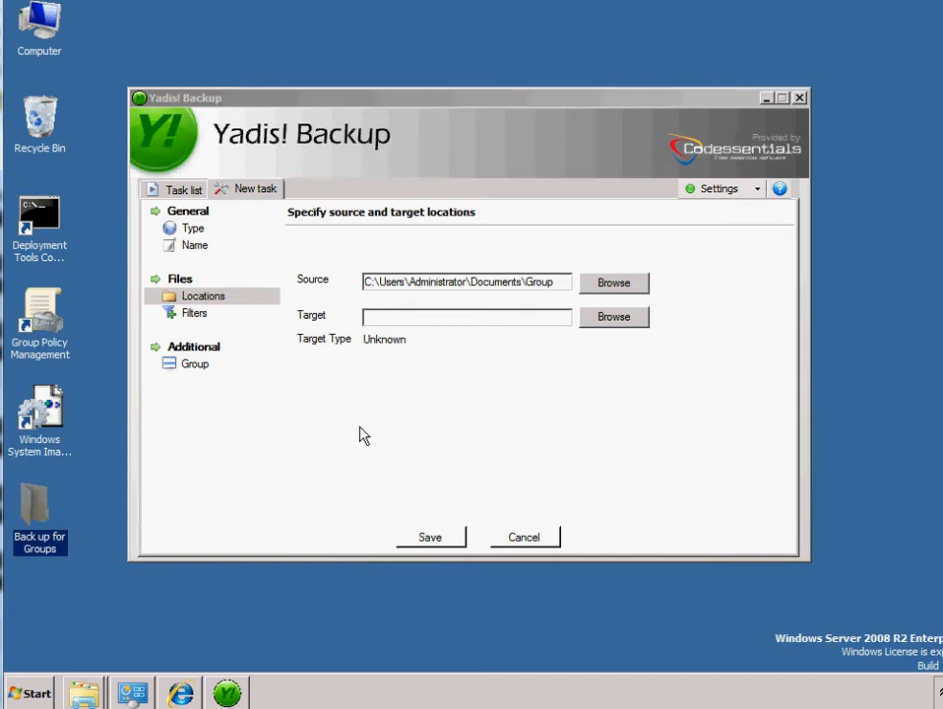
- Choose the desktop folder "Back up for Groups" as the backup task's target
{"action": "left_click", "coordinate": [644, 318]}
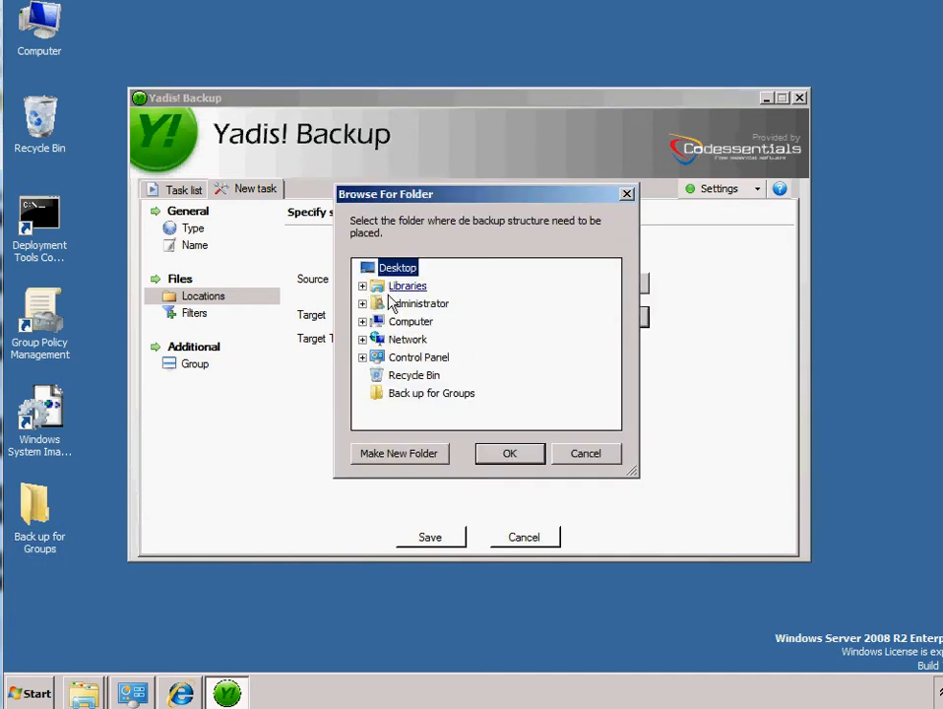
{"action": "left_click", "coordinate": [410, 394]}
{"action": "left_click", "coordinate": [510, 453]}
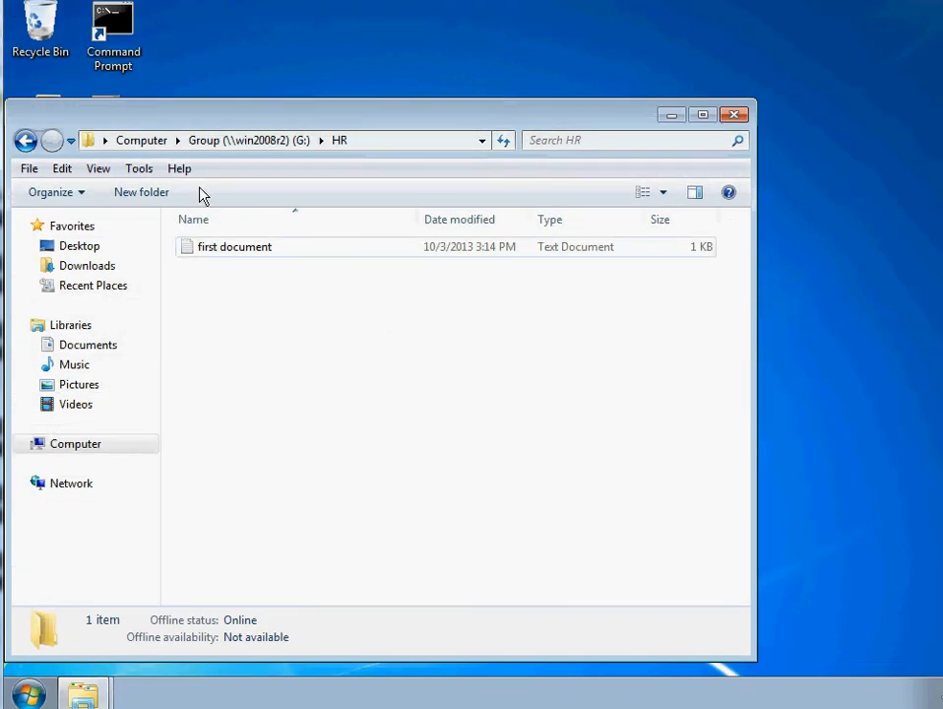
- On the Windows 7 client, go back from the HR folder to the Group share and up to Computer
{"action": "left_click", "coordinate": [267, 146]}
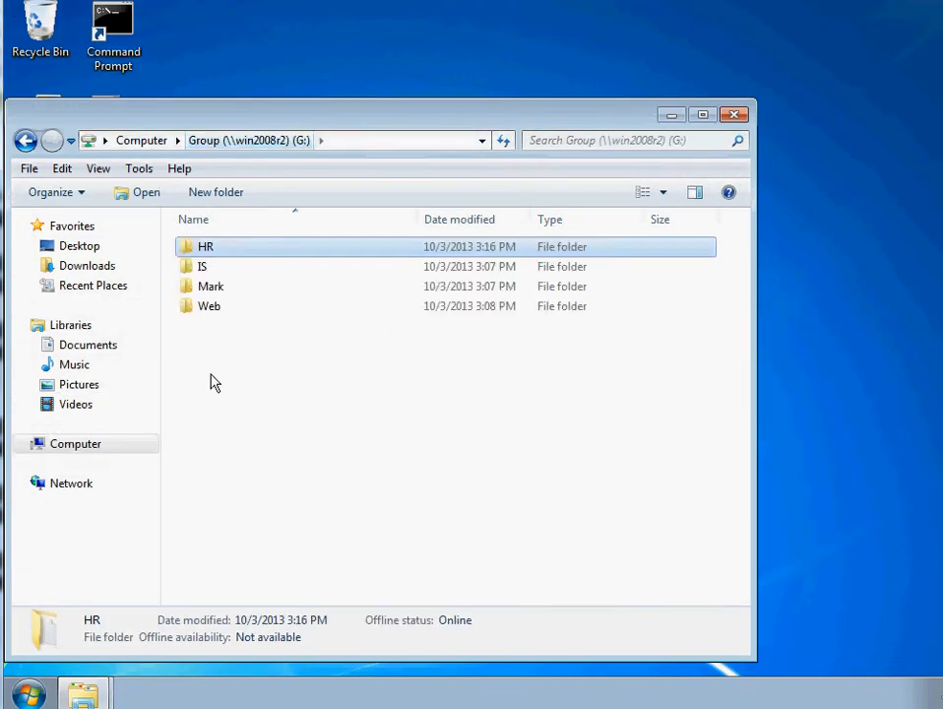
{"action": "left_click", "coordinate": [156, 144]}
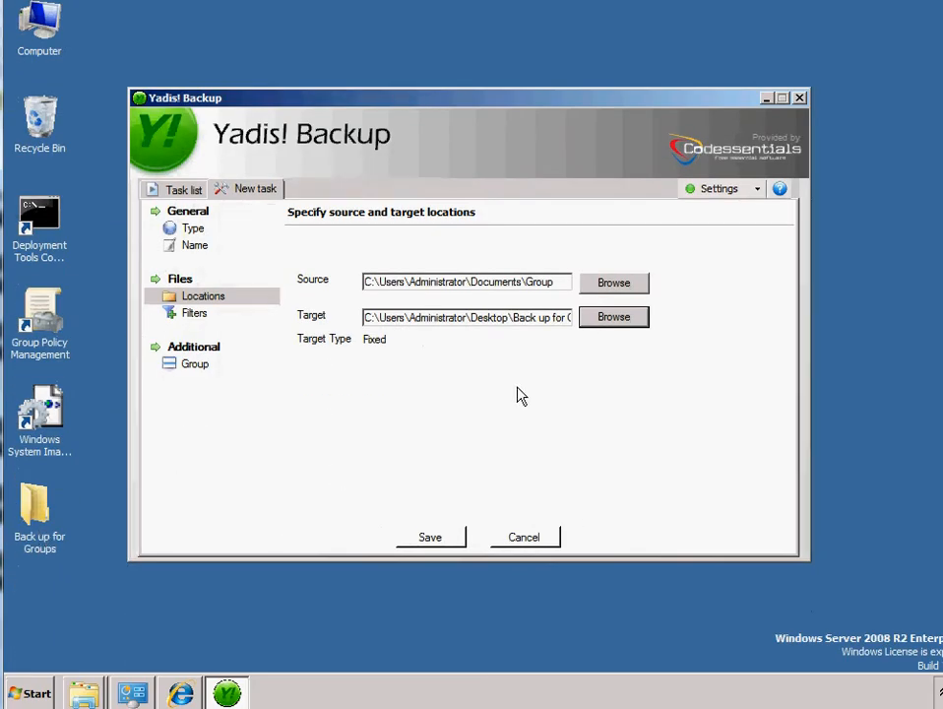
- Name the backup task "backup", save it, and agree to back up all files to the target directory immediately
{"action": "left_click", "coordinate": [446, 540]}
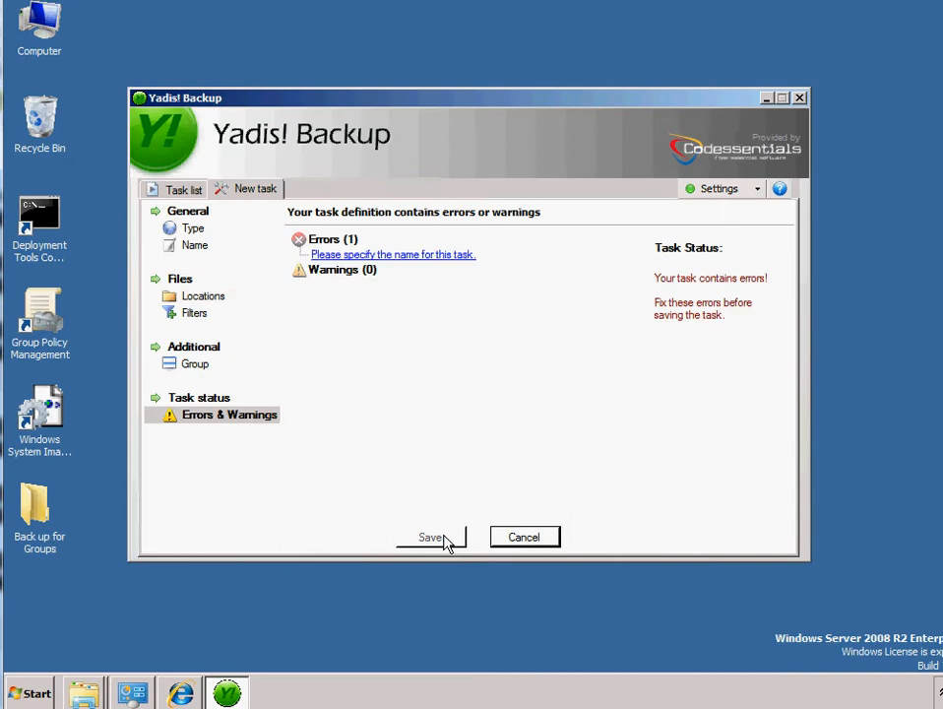
{"action": "left_click", "coordinate": [405, 257]}
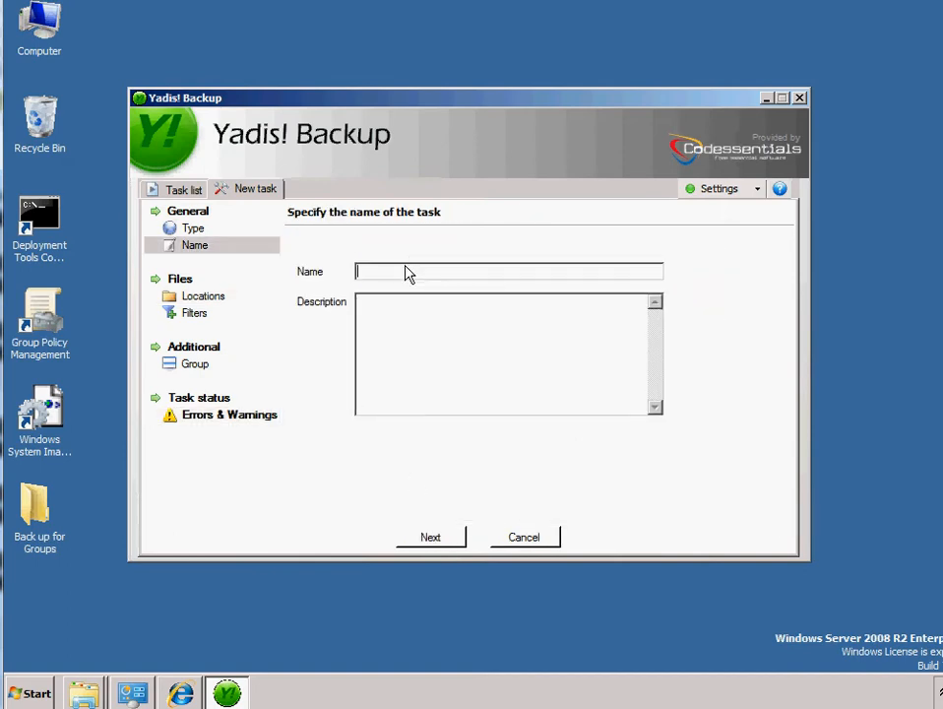
{"action": "type", "text": "backup"}
{"action": "left_click", "coordinate": [428, 537]}
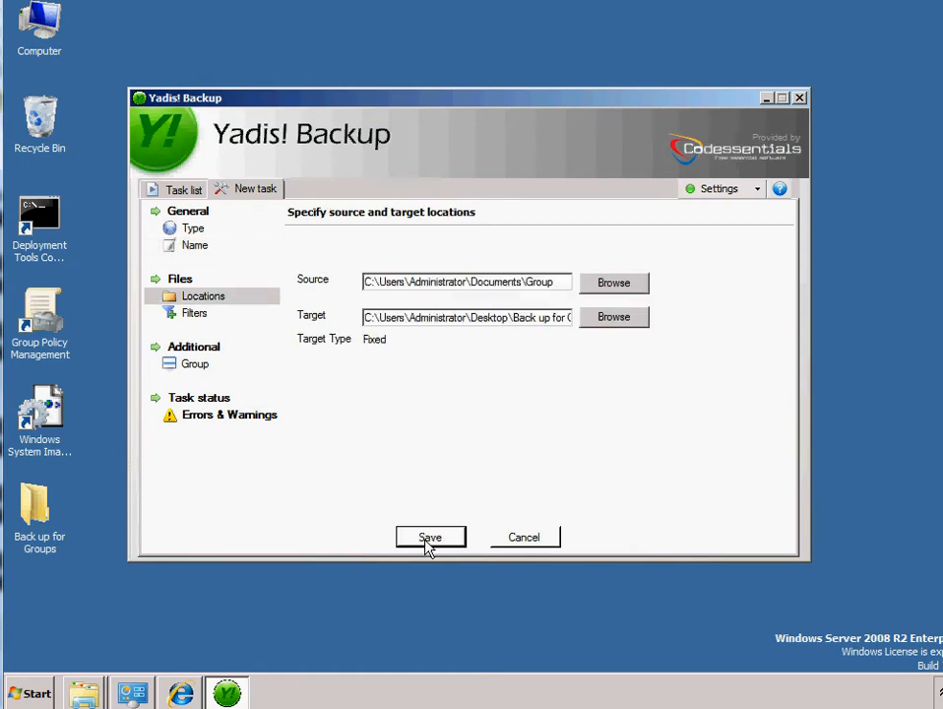
{"action": "left_click", "coordinate": [430, 539]}
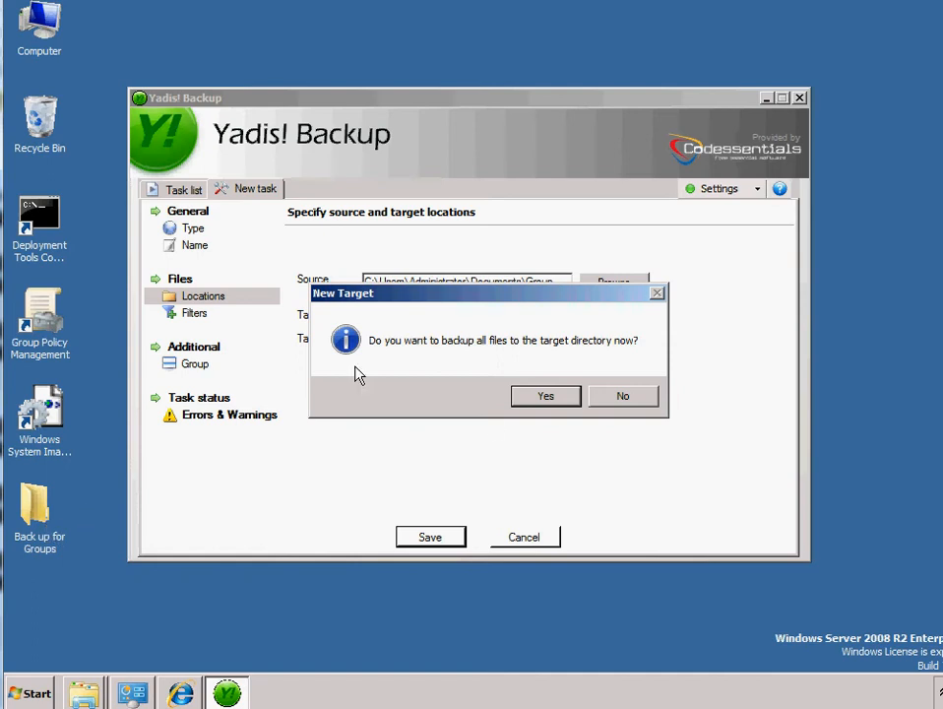
{"action": "left_click", "coordinate": [543, 400]}
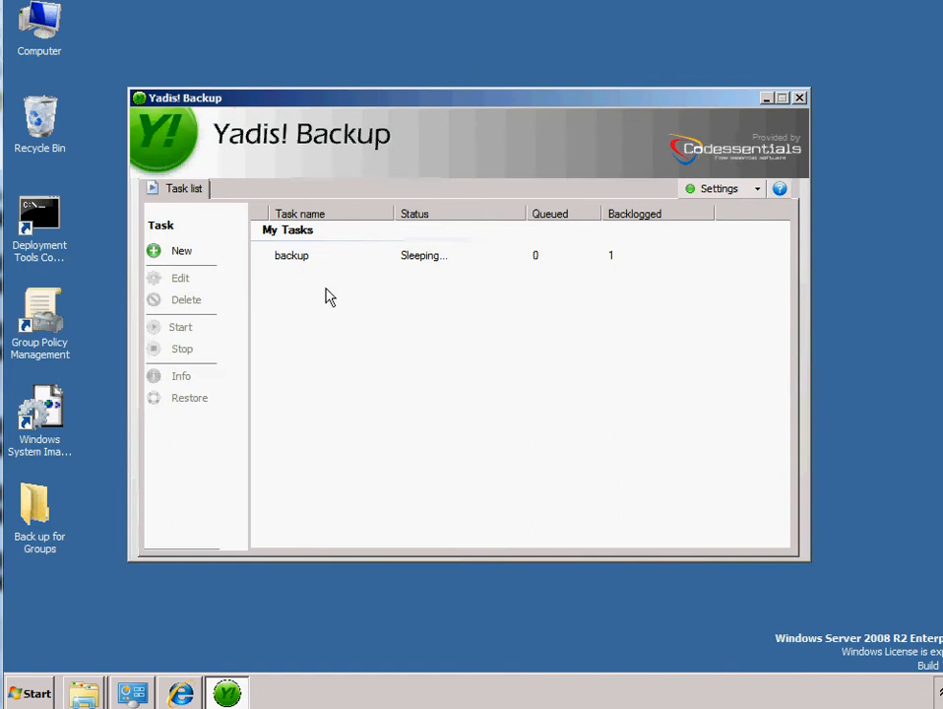
- Check the contents of the Back up for Groups folder, and validate the backup task's target location as trusted
{"action": "double_click", "coordinate": [33, 522]}
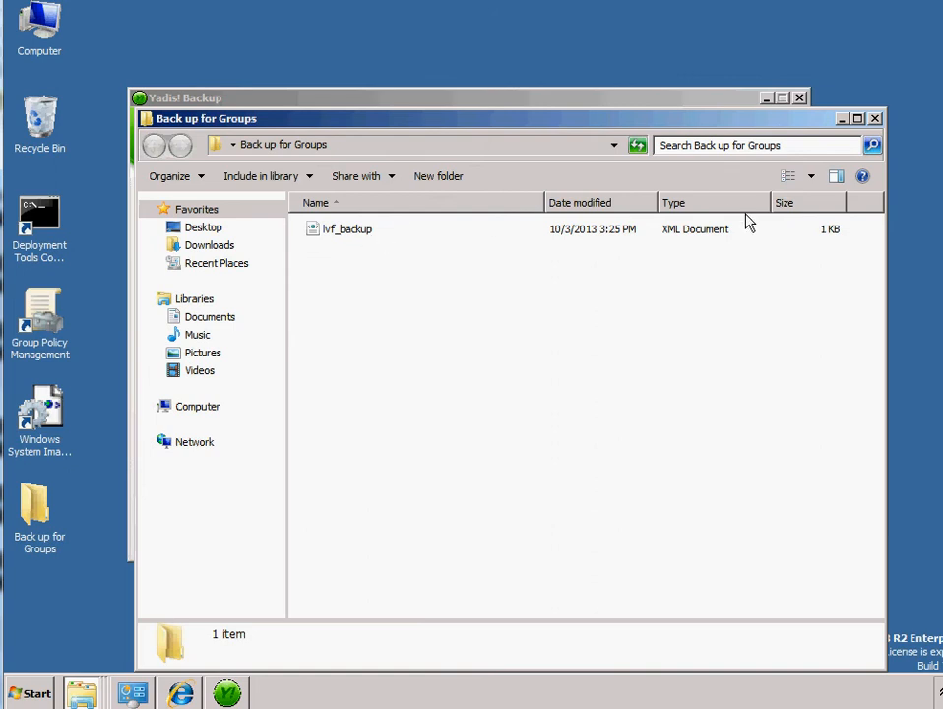
{"action": "left_click", "coordinate": [843, 119]}
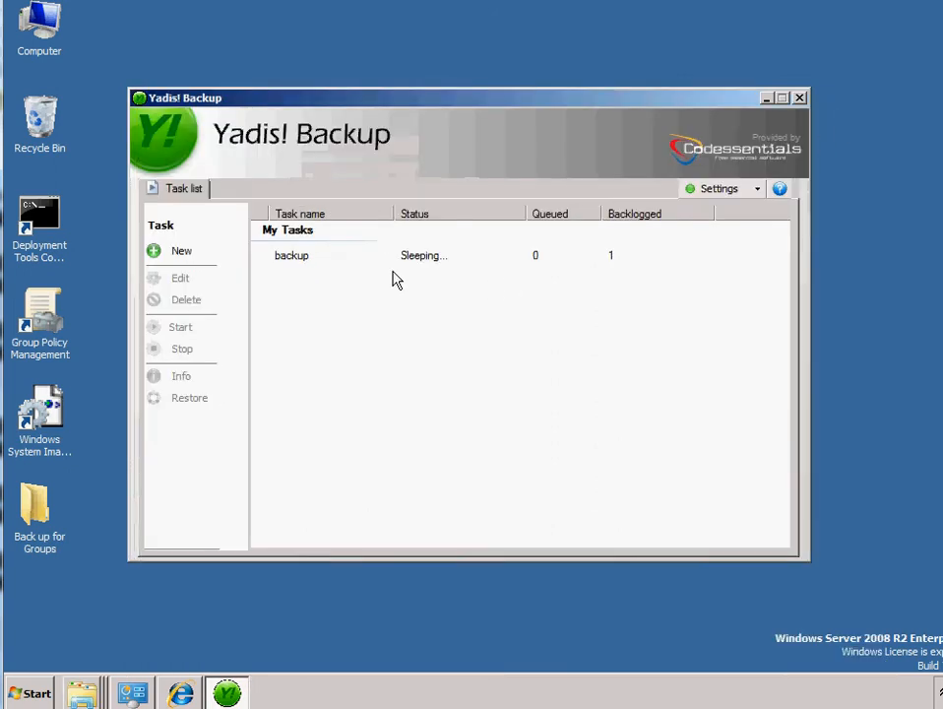
{"action": "left_click", "coordinate": [313, 260]}
{"action": "right_click", "coordinate": [313, 262]}
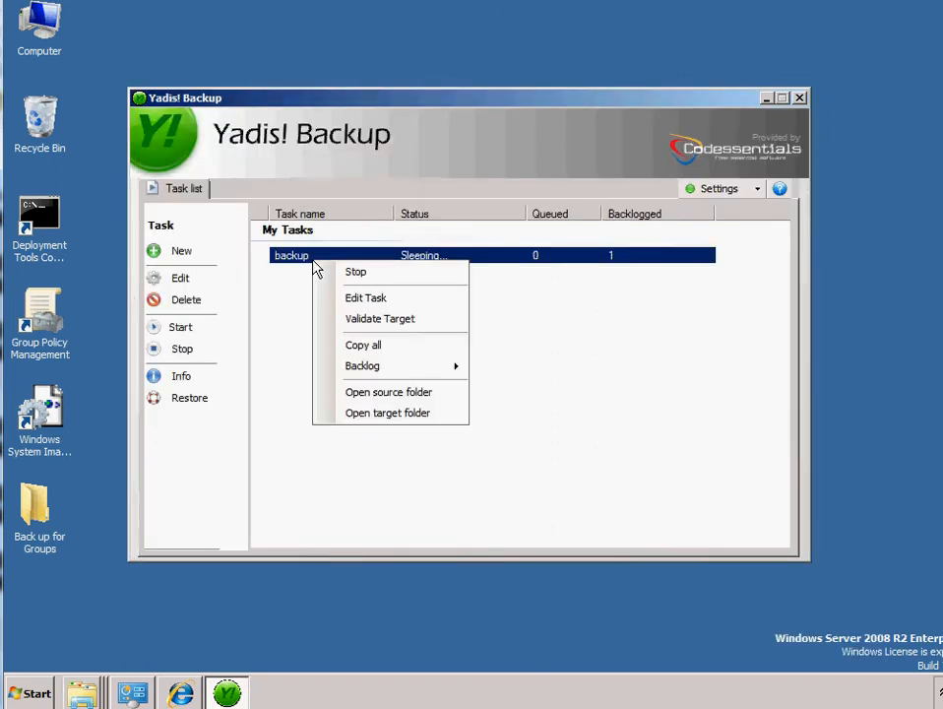
{"action": "left_click", "coordinate": [346, 319]}
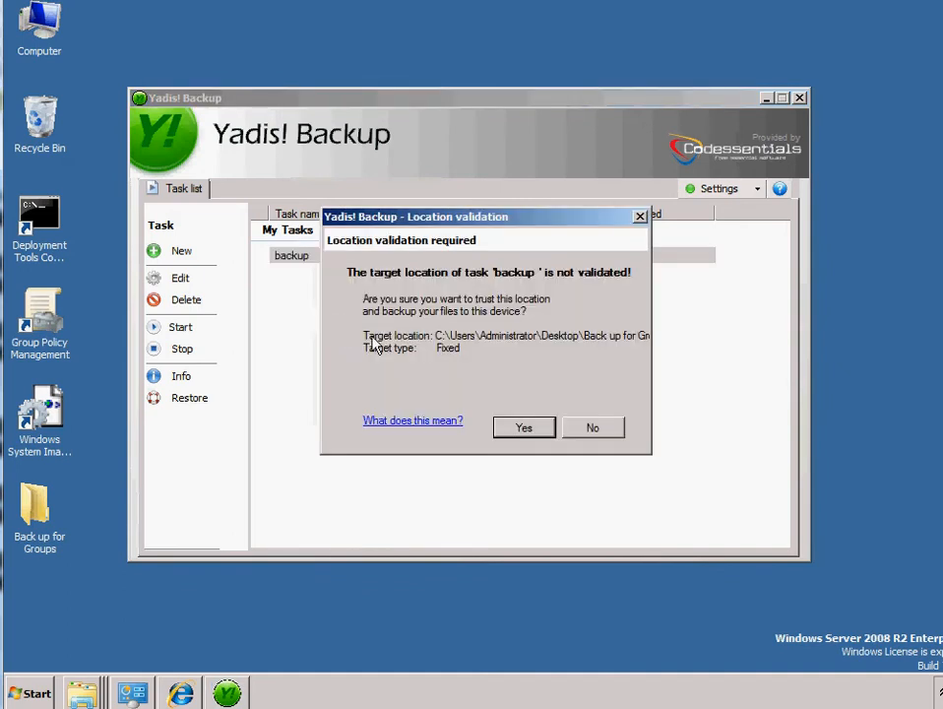
{"action": "left_click", "coordinate": [538, 429]}
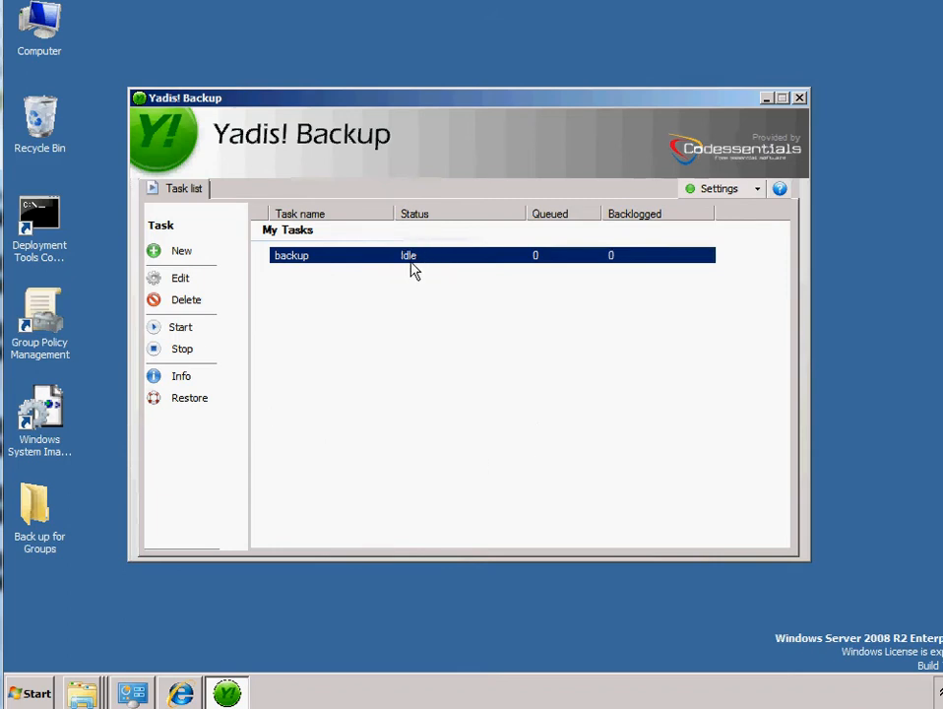
- Inspect the backed-up HR folder inside Back up for Groups, and close the folder window
{"action": "double_click", "coordinate": [39, 519]}
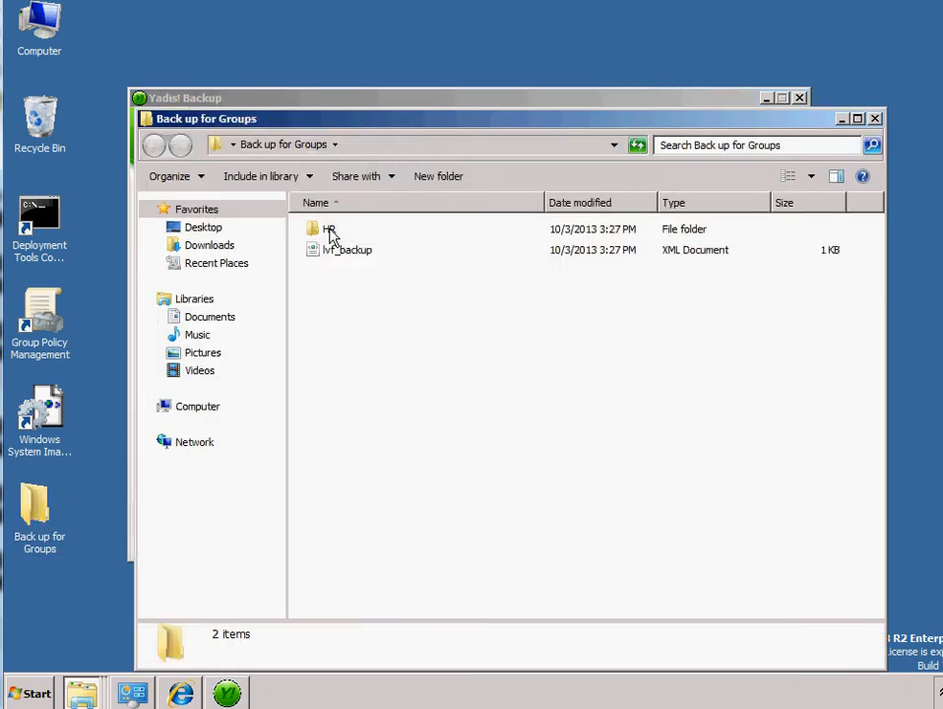
{"action": "double_click", "coordinate": [336, 237]}
{"action": "left_click", "coordinate": [336, 238]}
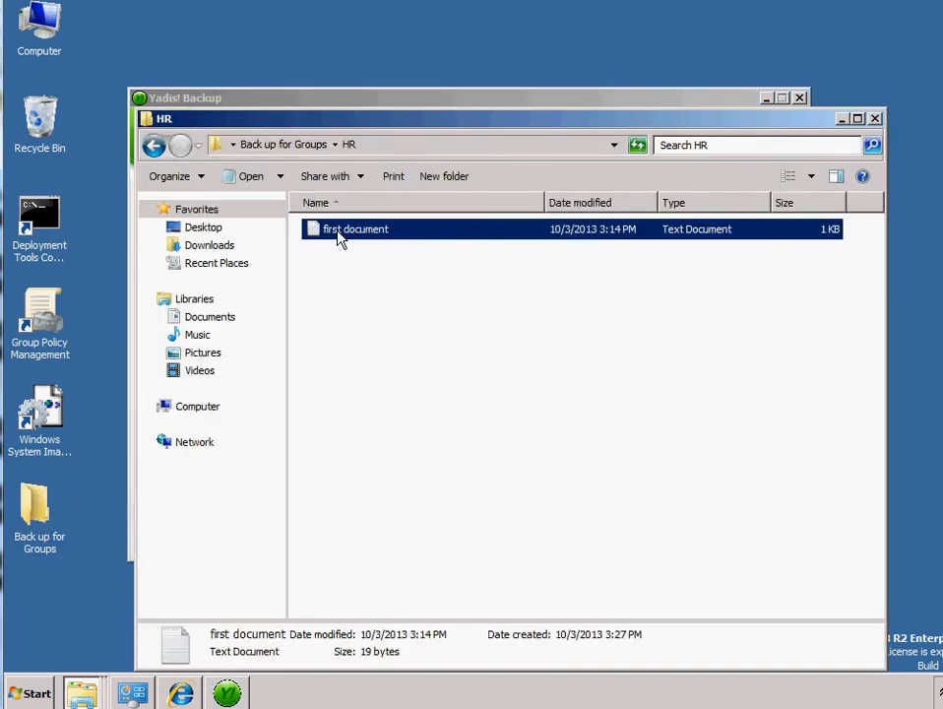
{"action": "left_click", "coordinate": [154, 148]}
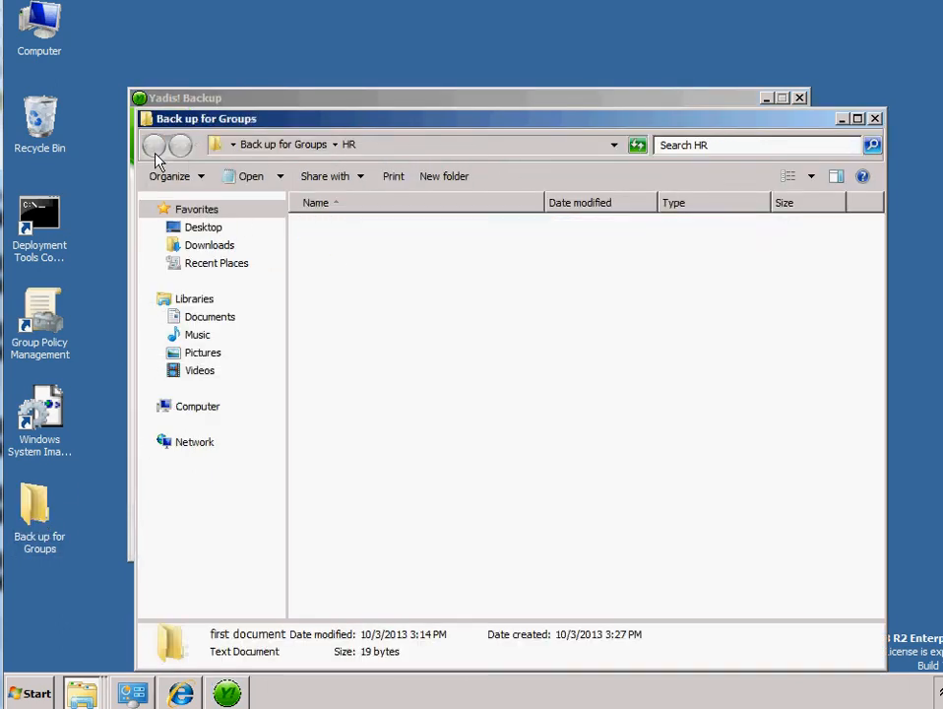
{"action": "left_click", "coordinate": [874, 118]}
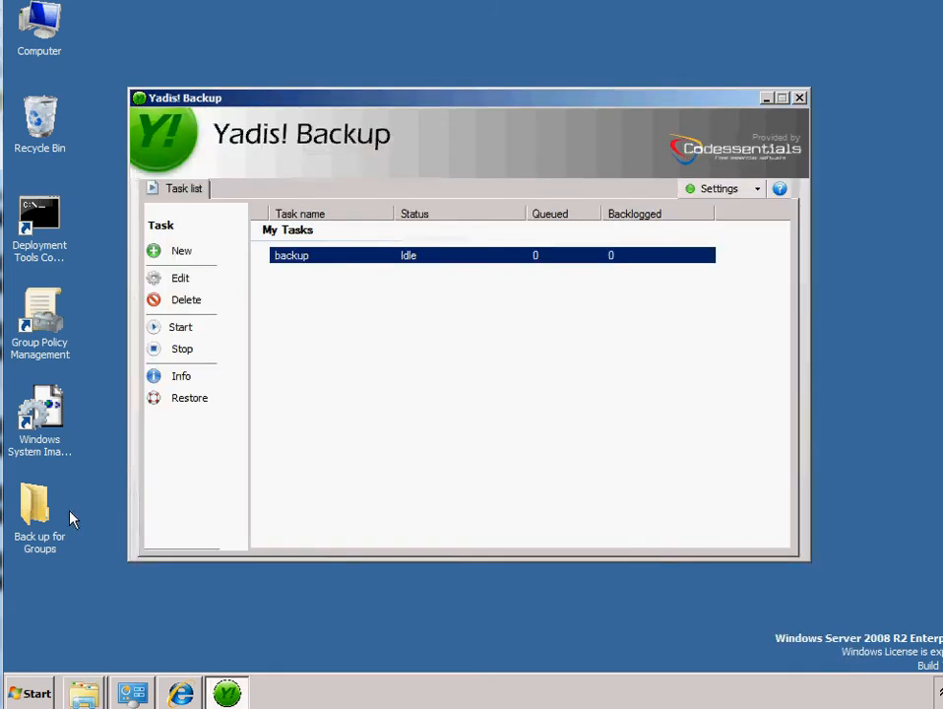
- Reopen the Back up for Groups folder and move its window up and left on the desktop
{"action": "double_click", "coordinate": [47, 534]}
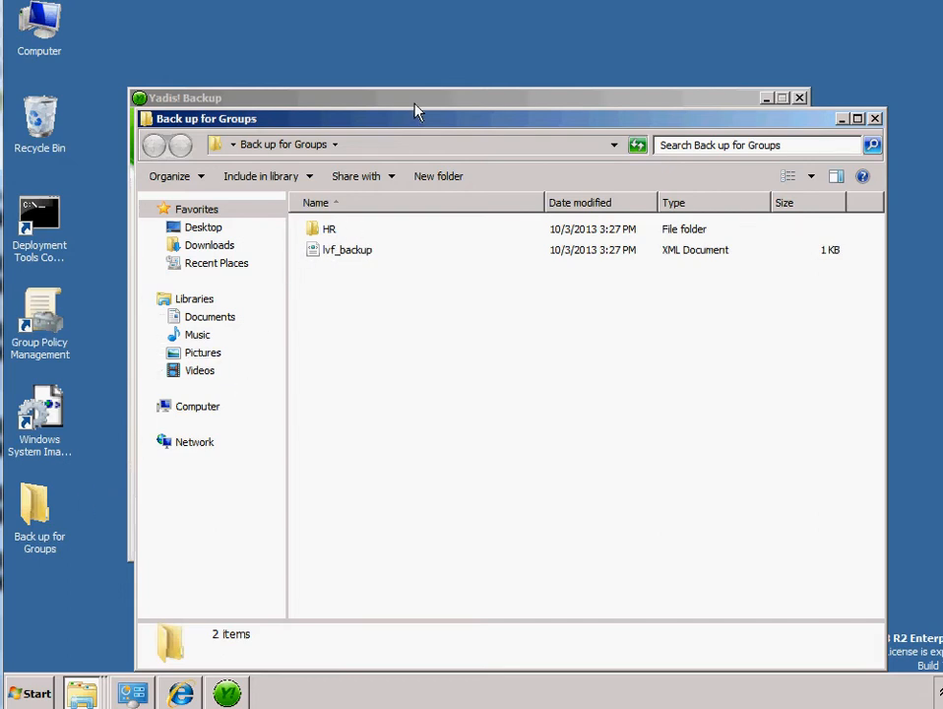
{"action": "left_click_drag", "start_coordinate": [416, 125], "coordinate": [337, 170]}
{"action": "left_click_drag", "start_coordinate": [344, 114], "coordinate": [331, 66]}
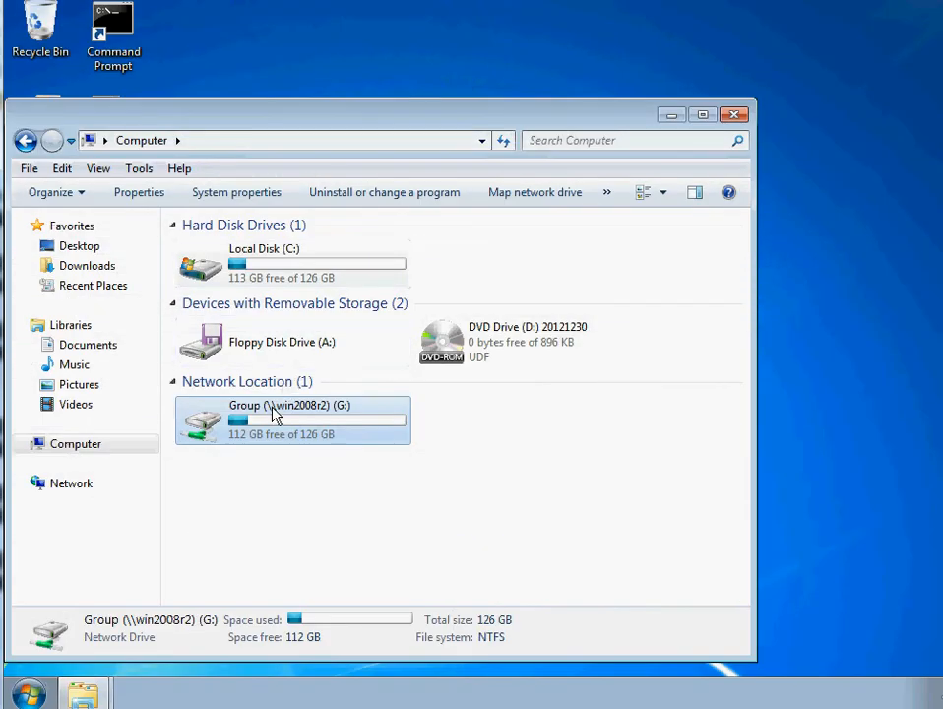
- On the Windows 7 client, create a text document with the default name in the Web folder of the mapped Group drive (G:)
{"action": "double_click", "coordinate": [274, 415]}
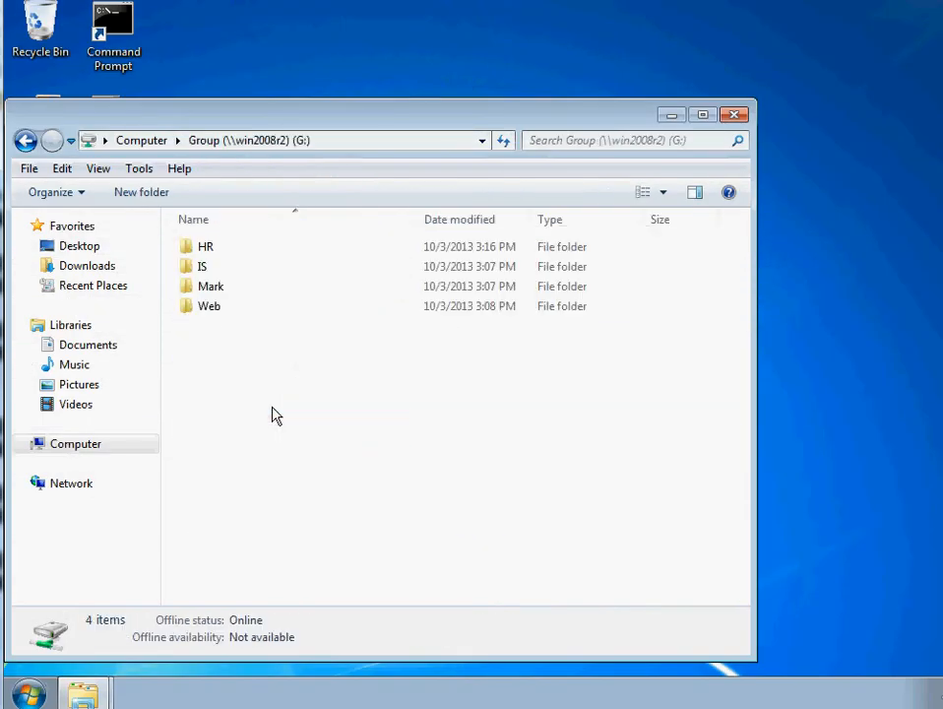
{"action": "double_click", "coordinate": [211, 307]}
{"action": "right_click", "coordinate": [204, 335]}
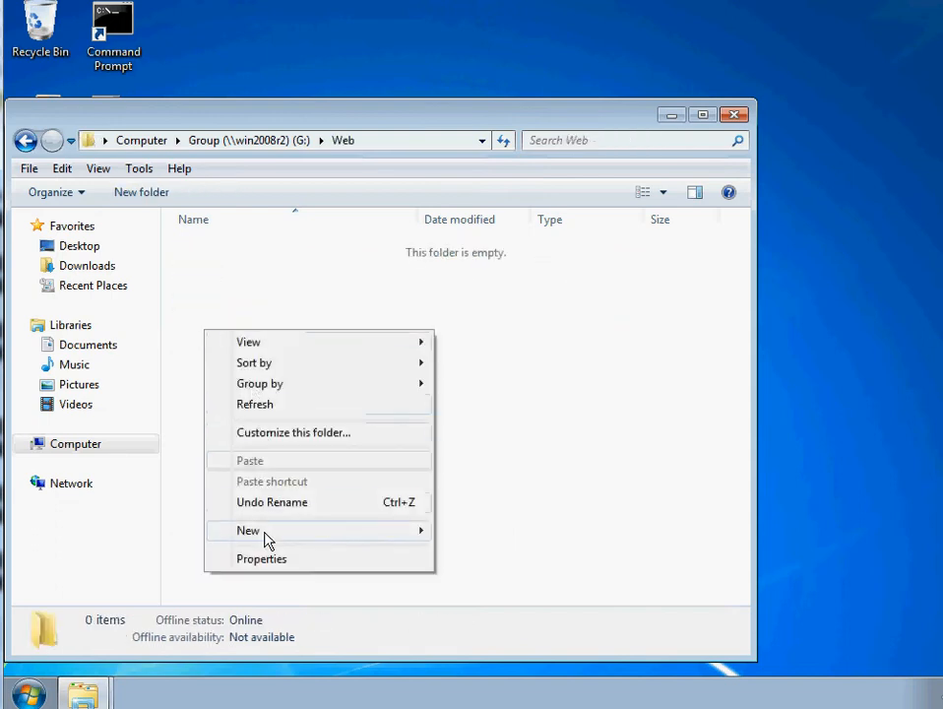
{"action": "mouse_move", "coordinate": [263, 536]}
{"action": "left_click", "coordinate": [530, 492]}
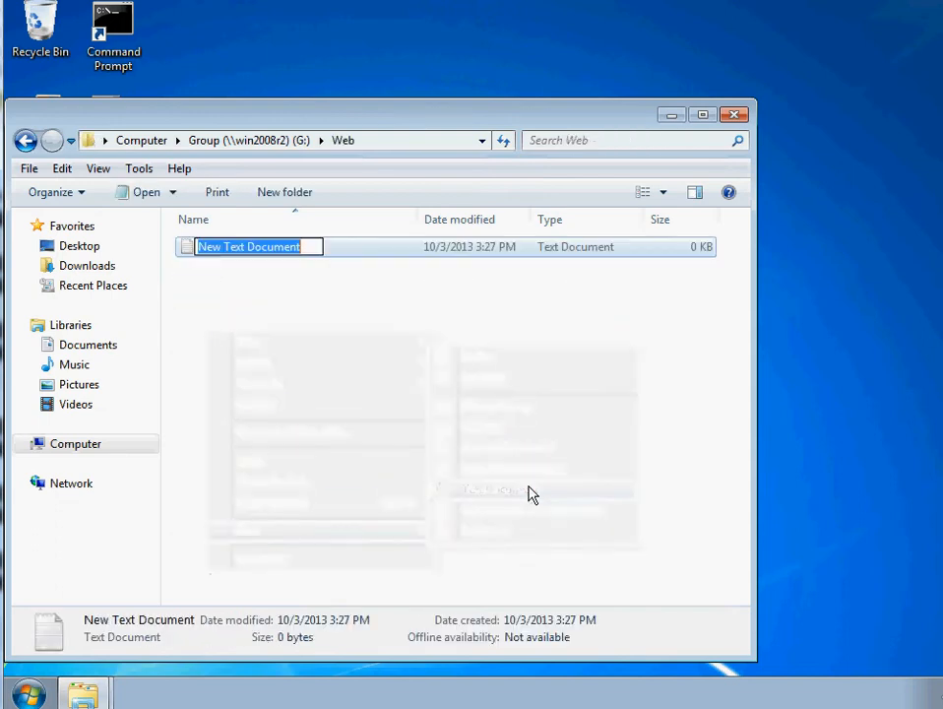
{"action": "left_click", "coordinate": [530, 504]}
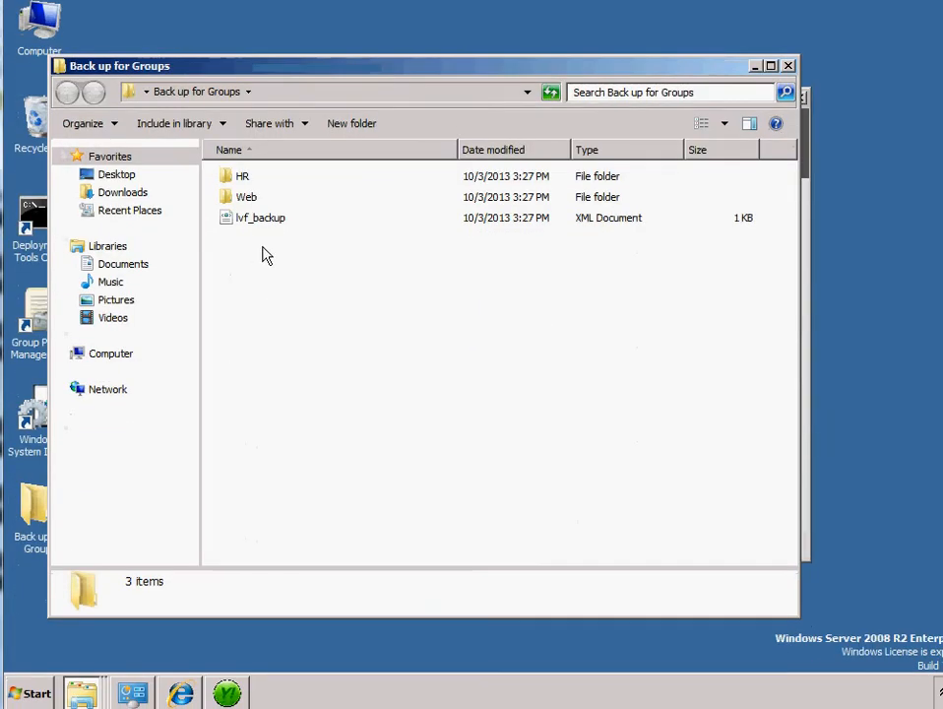
- On the server, check the contents of the Web folder inside Back up for Groups and return to the parent folder
{"action": "double_click", "coordinate": [245, 201]}
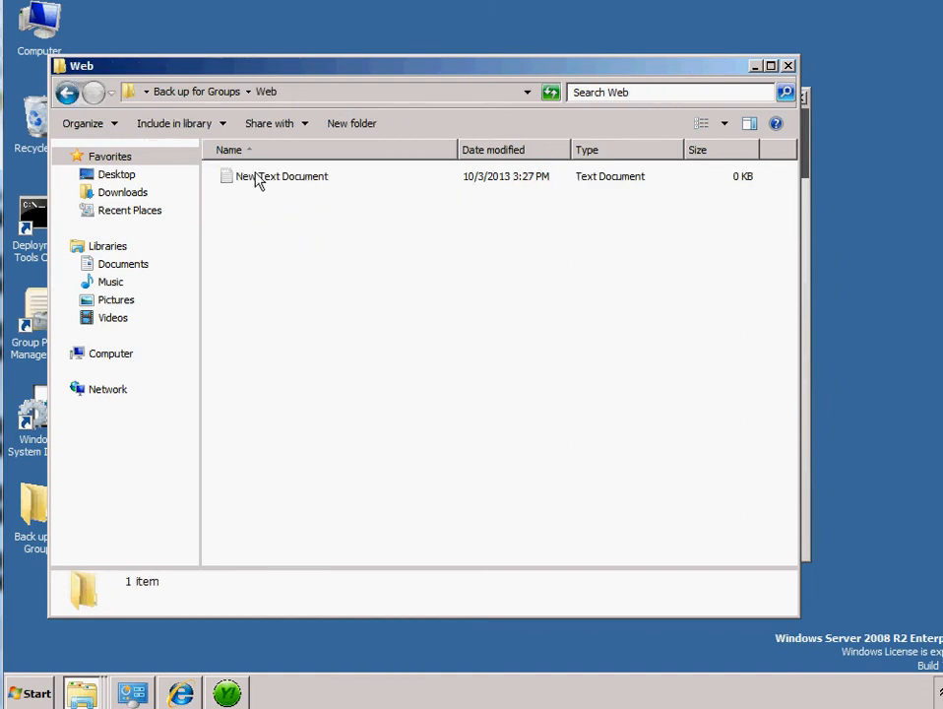
{"action": "left_click", "coordinate": [67, 93]}
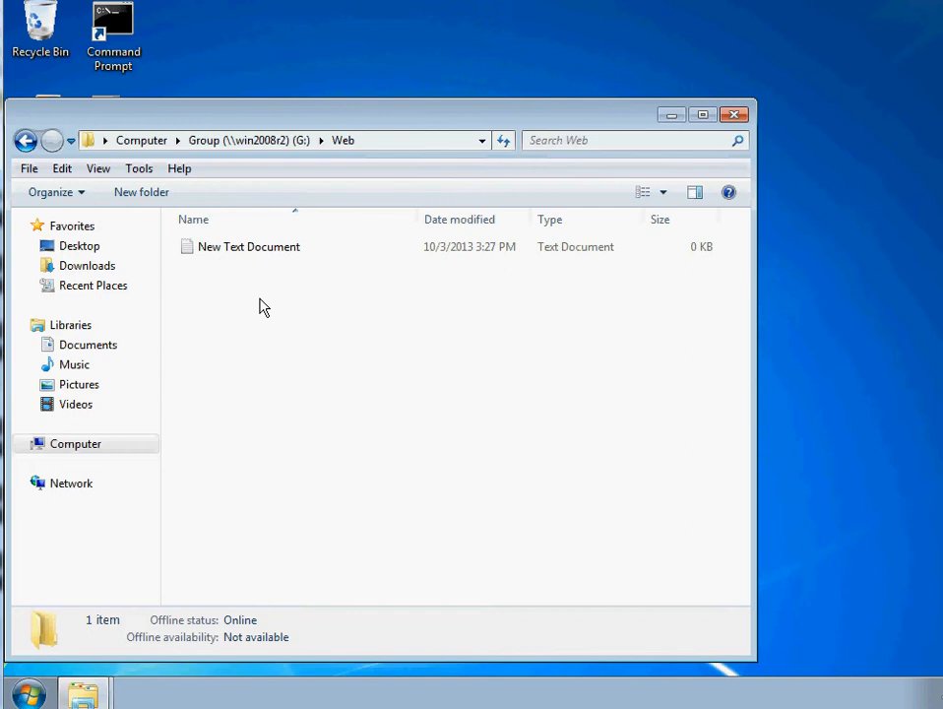
- On the Windows 7 client, create a text document named "second do" in the Web folder of the mapped Group drive (G:)
{"action": "left_click", "coordinate": [217, 254]}
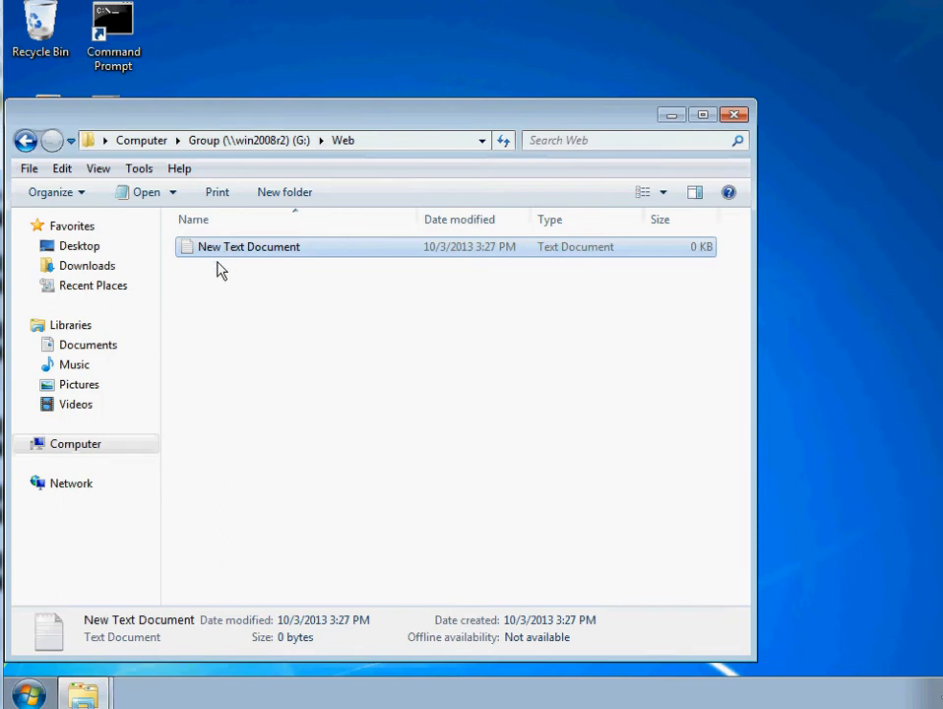
{"action": "left_click", "coordinate": [200, 318]}
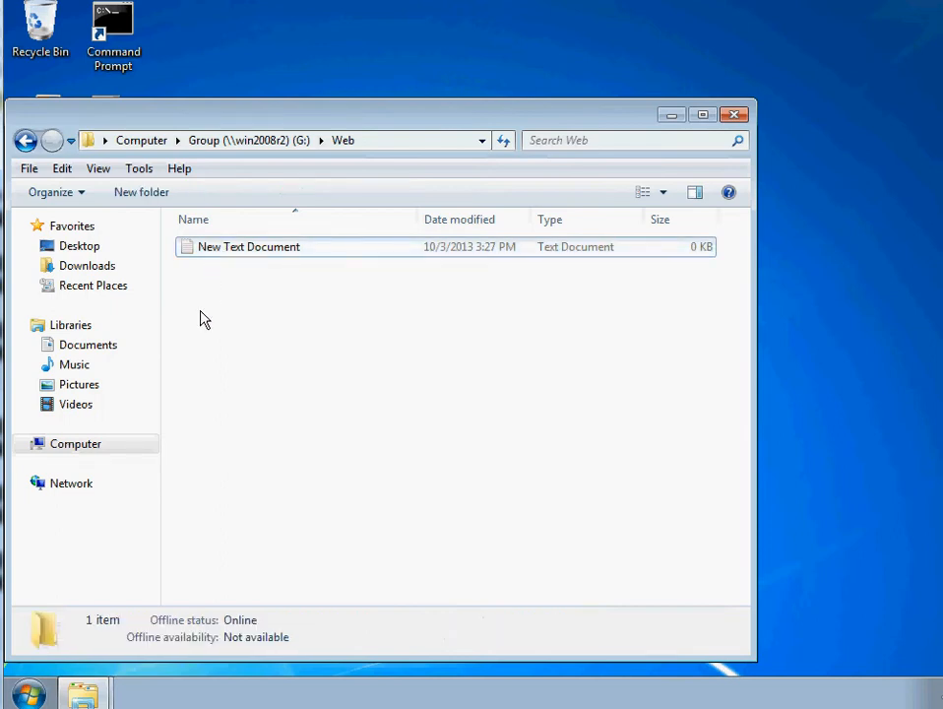
{"action": "right_click", "coordinate": [201, 302]}
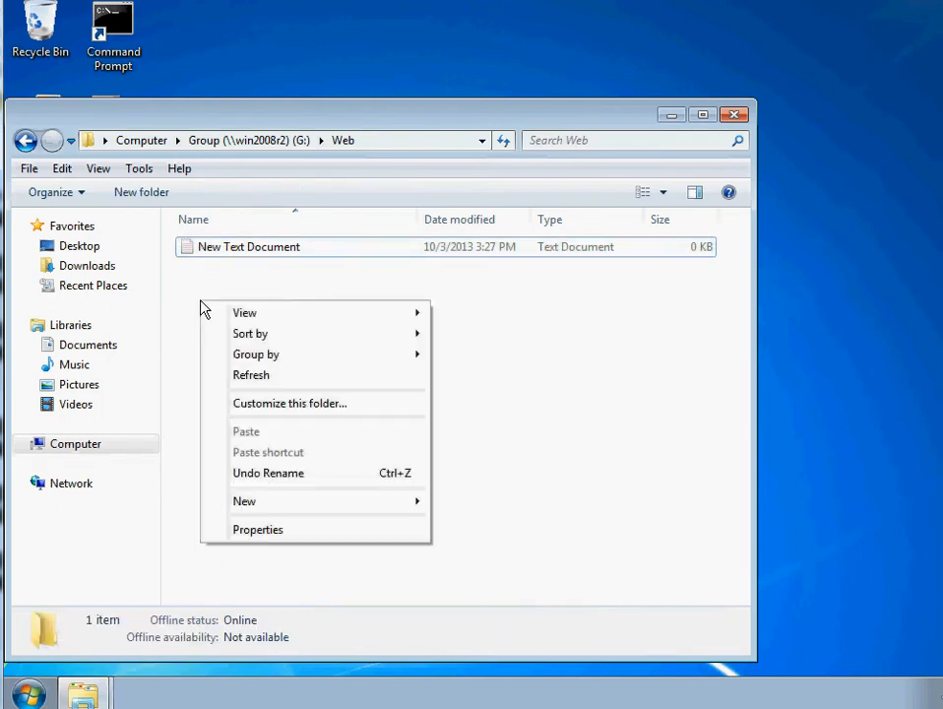
{"action": "mouse_move", "coordinate": [253, 501]}
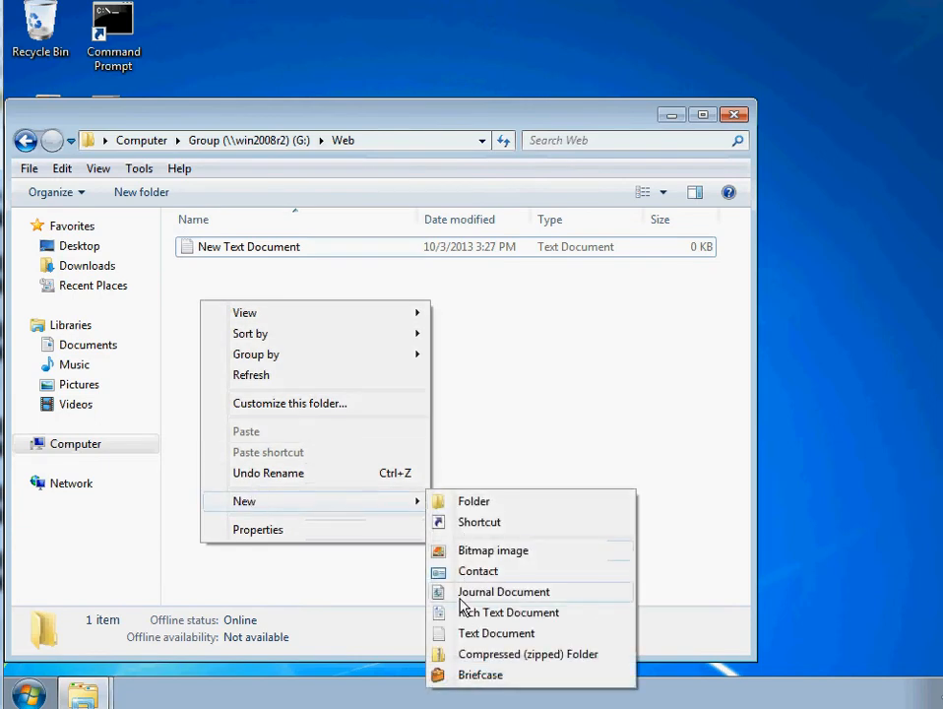
{"action": "left_click", "coordinate": [460, 633]}
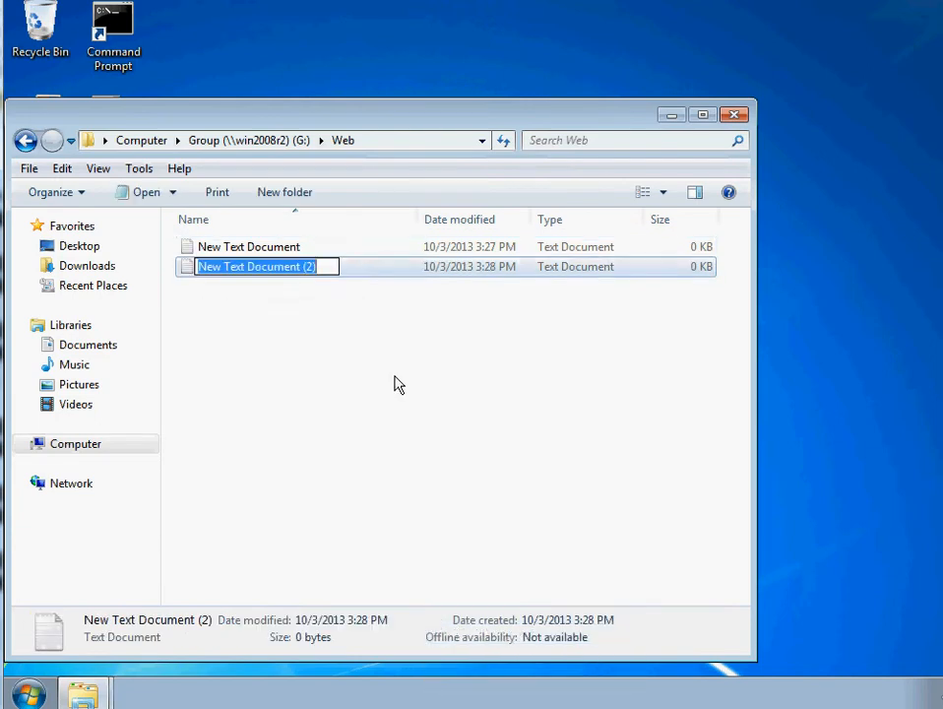
{"action": "type", "text": "seco"}
{"action": "key", "text": "BackSpace"}
{"action": "key", "text": "BackSpace"}
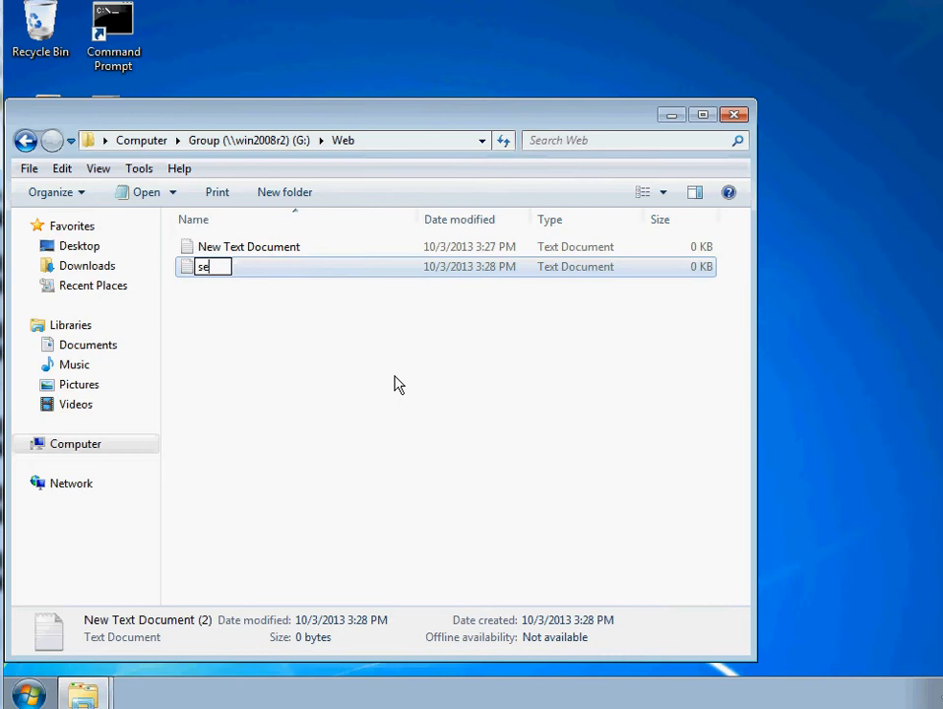
{"action": "type", "text": "cond do"}
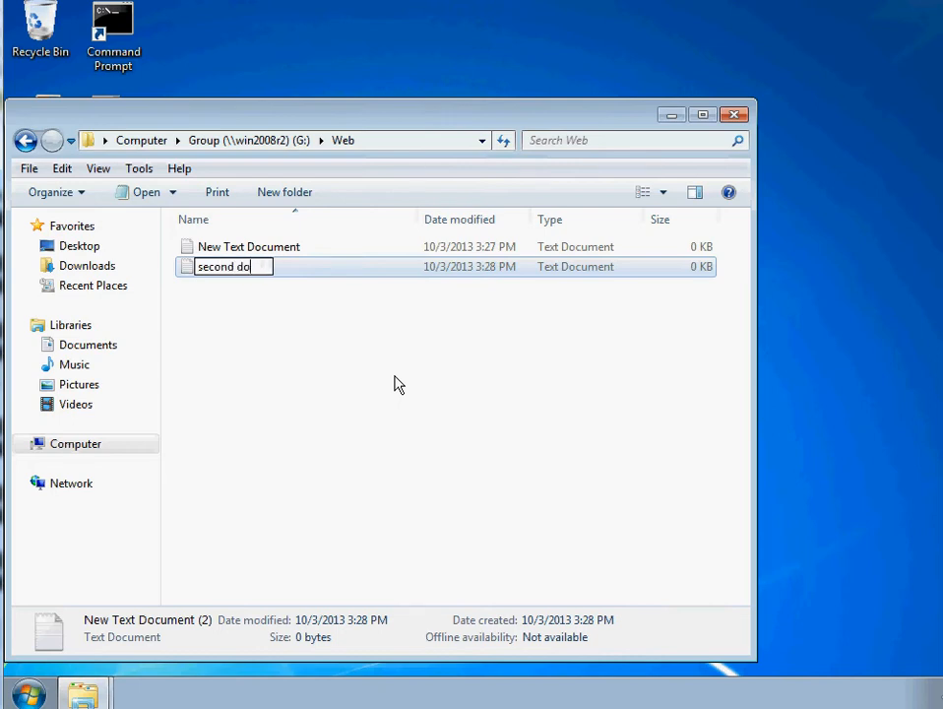
{"action": "left_click", "coordinate": [387, 384]}
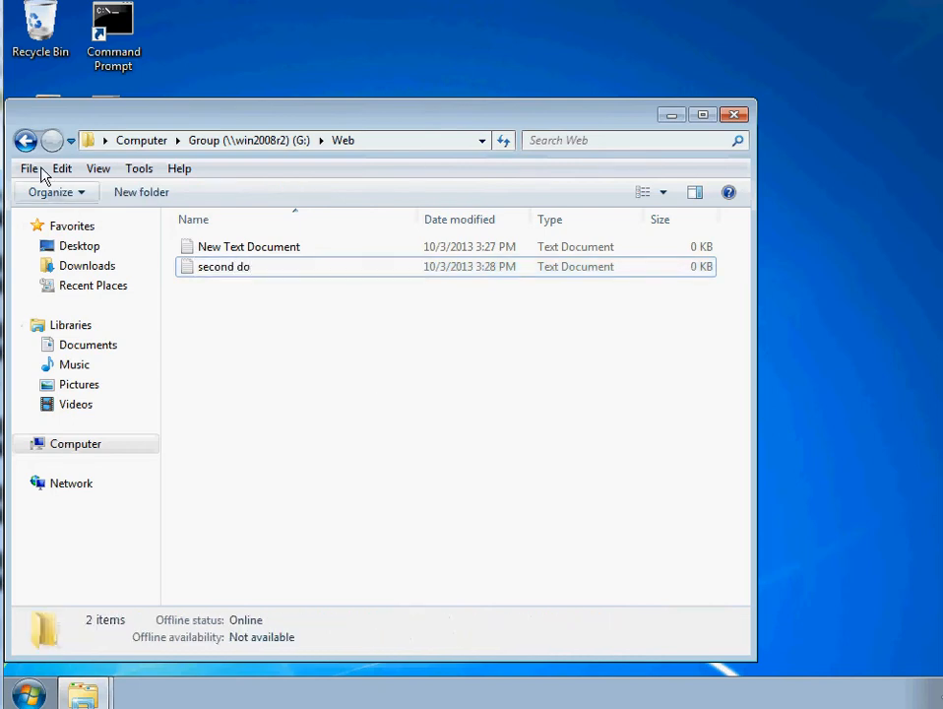
- Go to the HR folder of the Group drive and create a text document named "second"
{"action": "left_click", "coordinate": [26, 140]}
{"action": "double_click", "coordinate": [215, 248]}
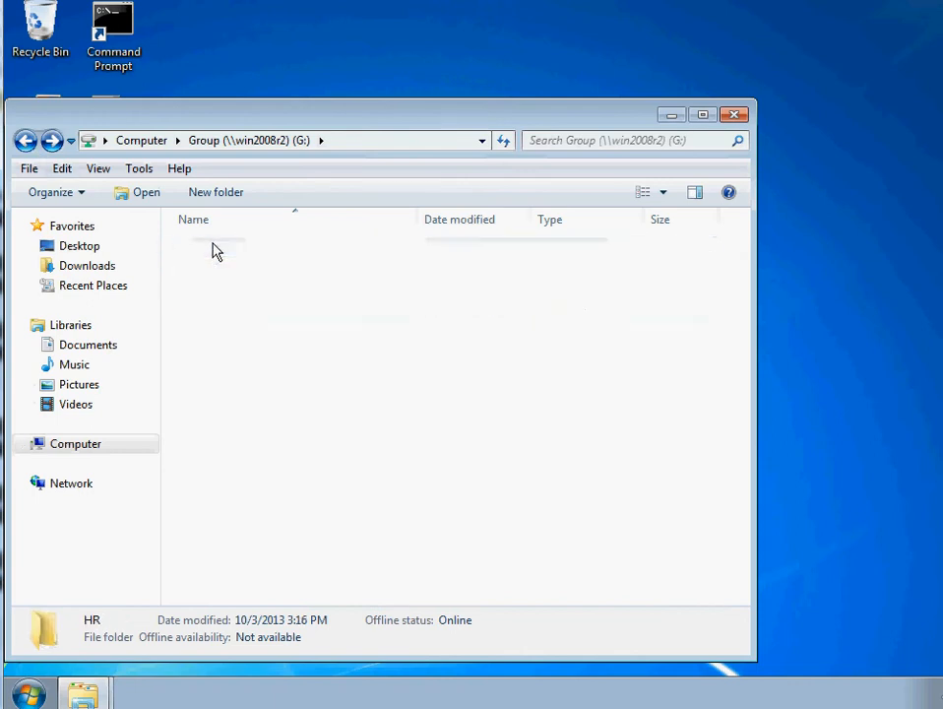
{"action": "right_click", "coordinate": [210, 293]}
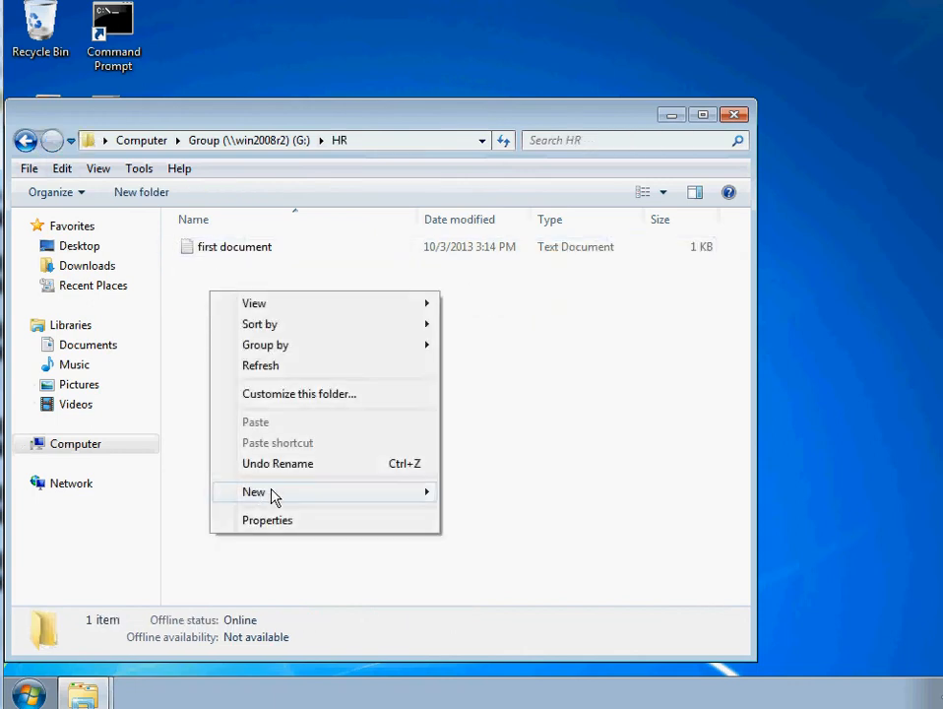
{"action": "mouse_move", "coordinate": [275, 498]}
{"action": "left_click", "coordinate": [477, 626]}
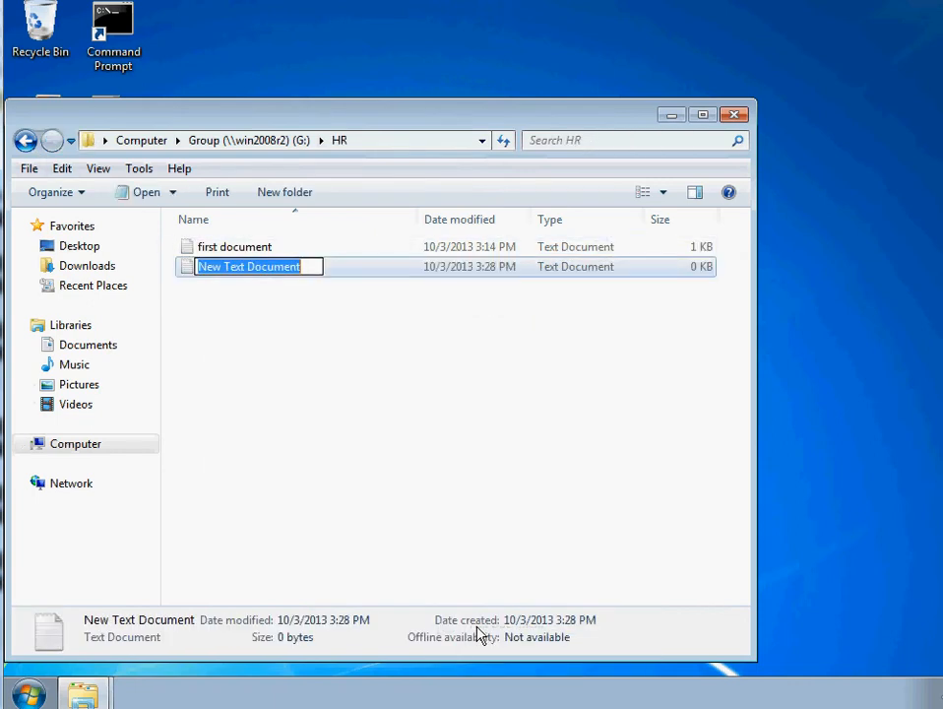
{"action": "type", "text": "seocn"}
{"action": "key", "text": "BackSpace"}
{"action": "key", "text": "BackSpace"}
{"action": "key", "text": "BackSpace"}
{"action": "type", "text": "con"}
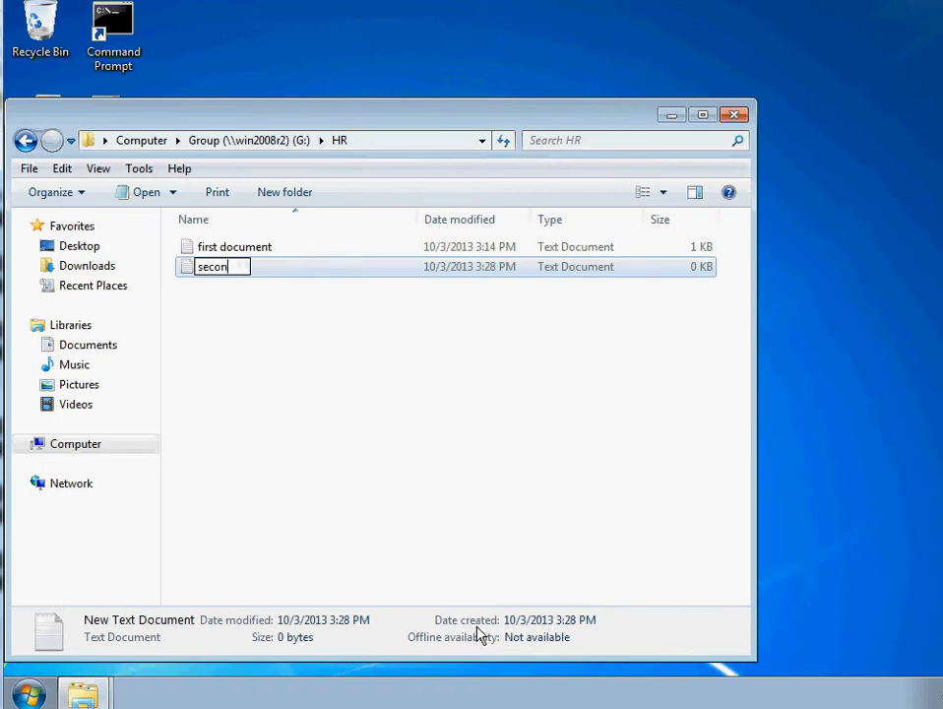
{"action": "type", "text": "d"}
{"action": "key", "text": "Return"}
{"action": "left_click", "coordinate": [400, 520]}
- Permanently delete the text document "second" from the HR folder of the Group drive
{"action": "left_click", "coordinate": [232, 279]}
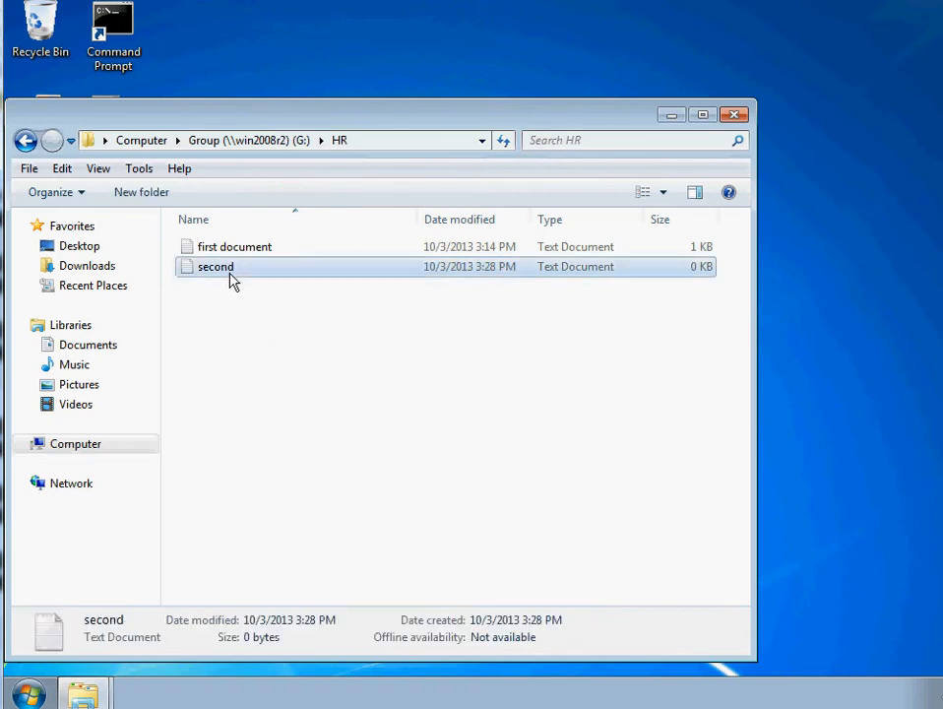
{"action": "right_click", "coordinate": [231, 279]}
{"action": "left_click", "coordinate": [270, 548]}
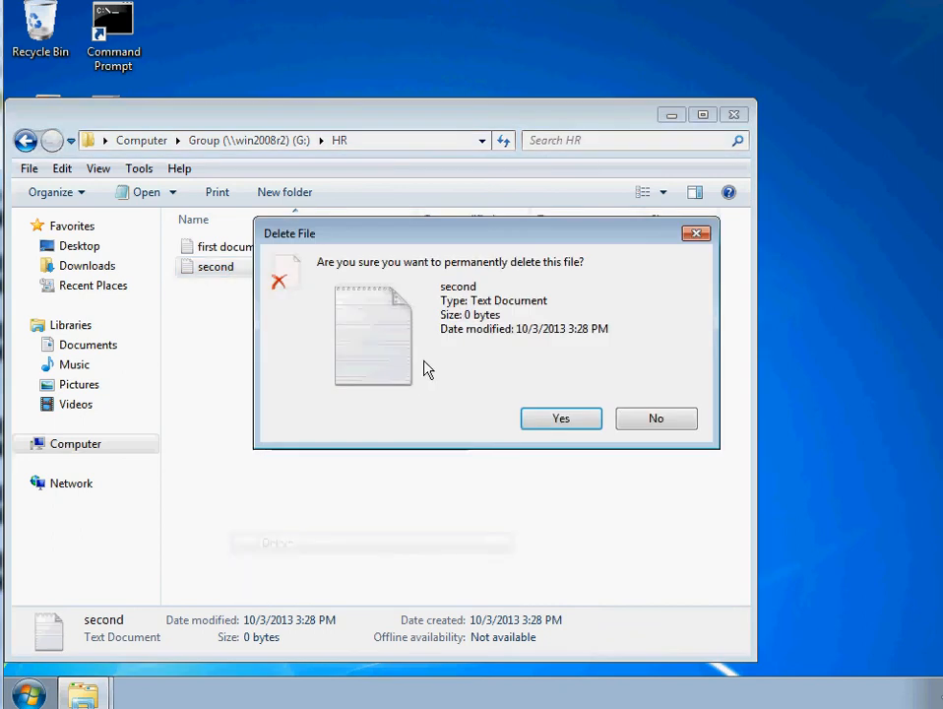
{"action": "left_click", "coordinate": [545, 417]}
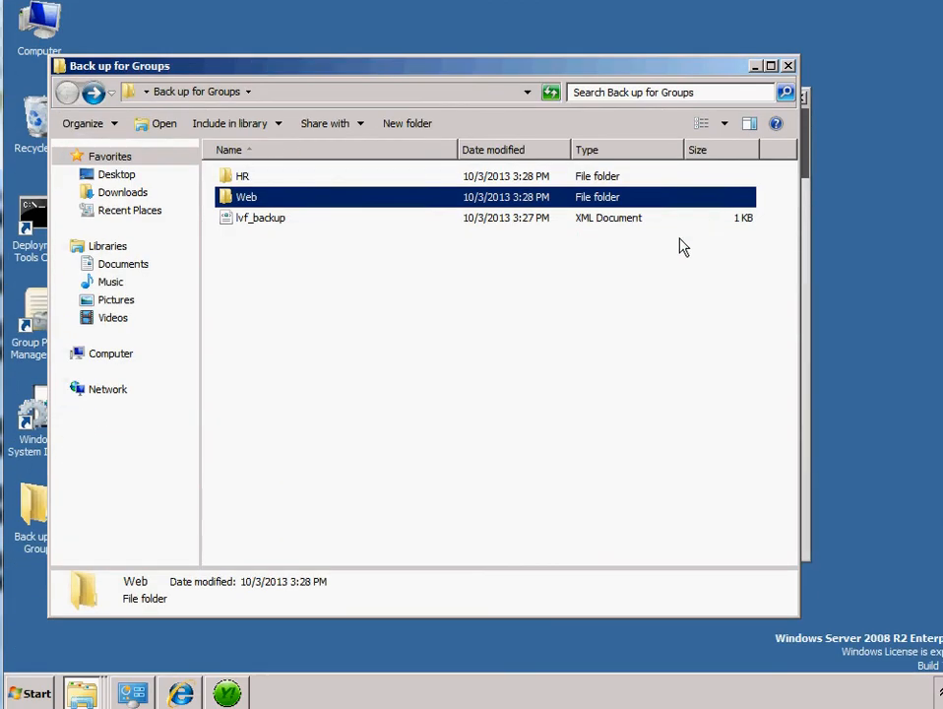
- On the server, open the HR folder inside Back up for Groups and check whether the file "second" is still backed up
{"action": "double_click", "coordinate": [243, 180]}
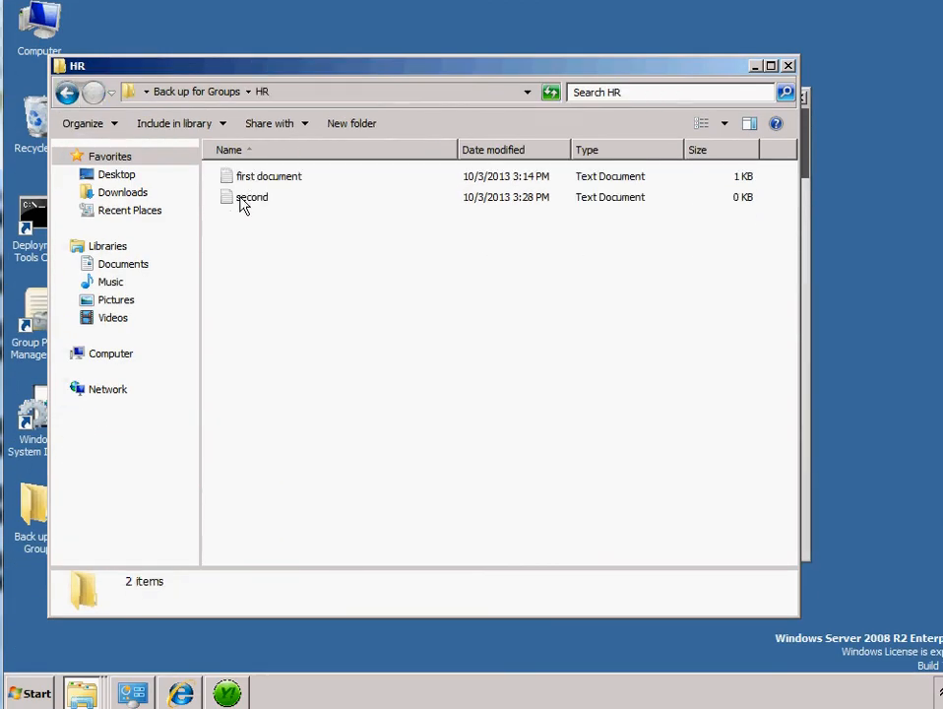
{"action": "left_click", "coordinate": [243, 204]}
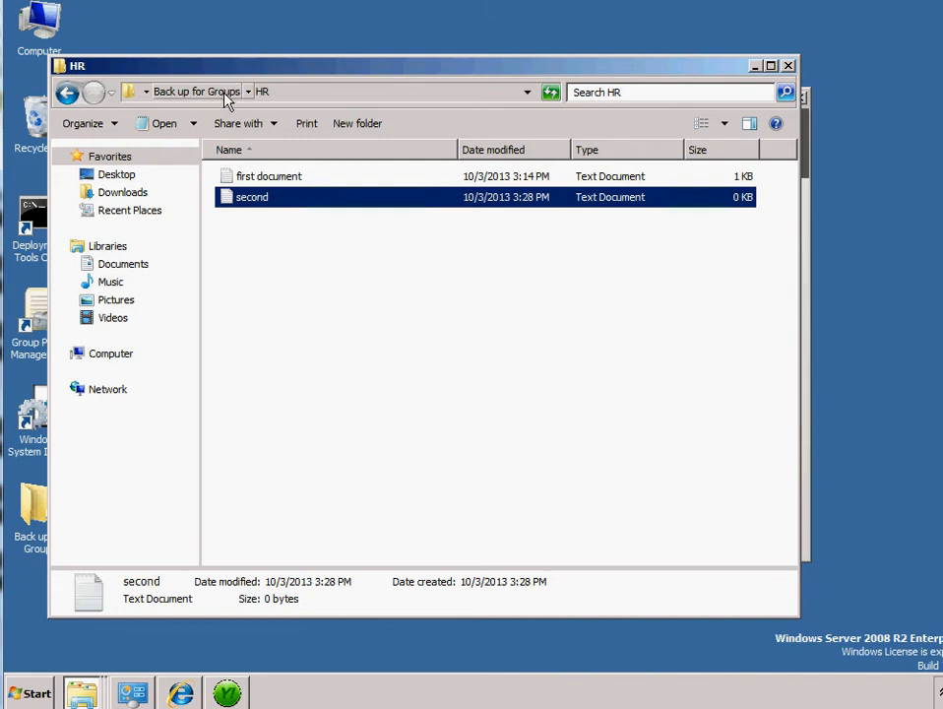
{"action": "left_click", "coordinate": [264, 266]}
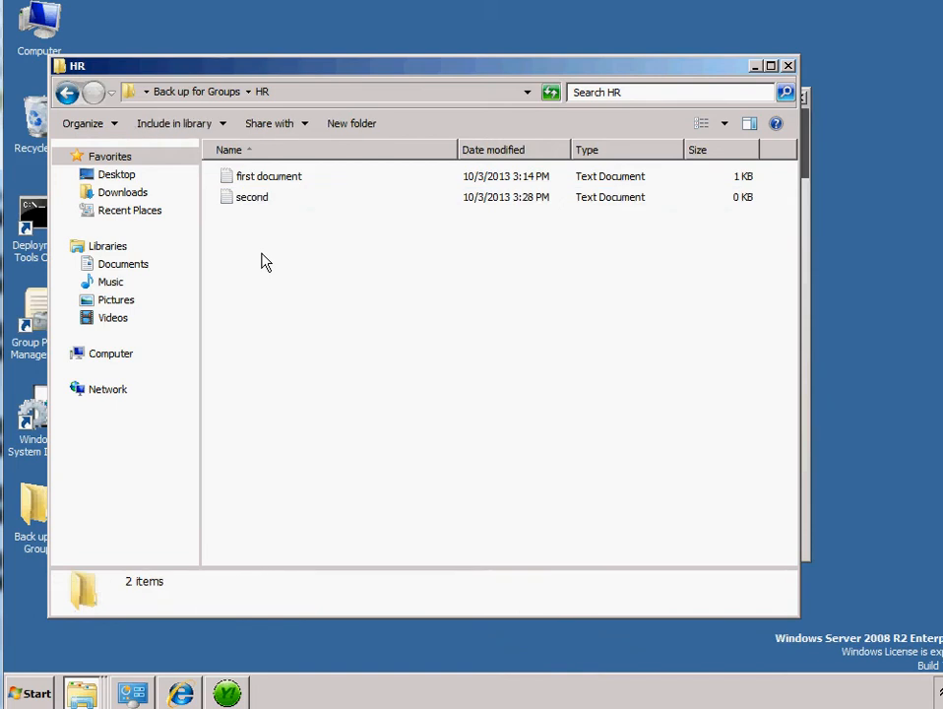
{"action": "left_click", "coordinate": [263, 202]}
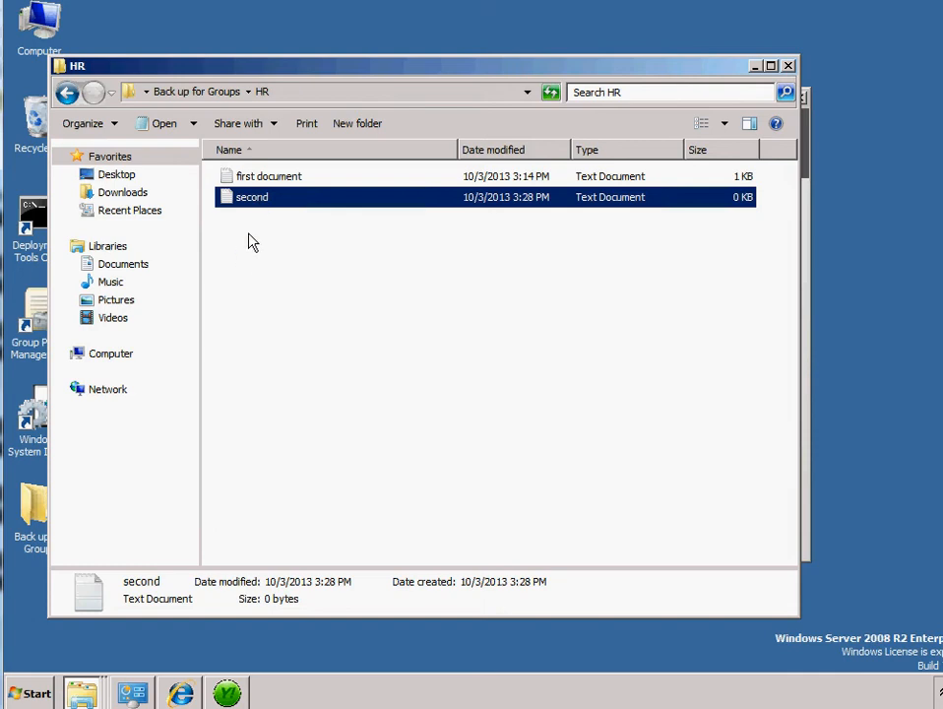
{"action": "mouse_move", "coordinate": [238, 202]}
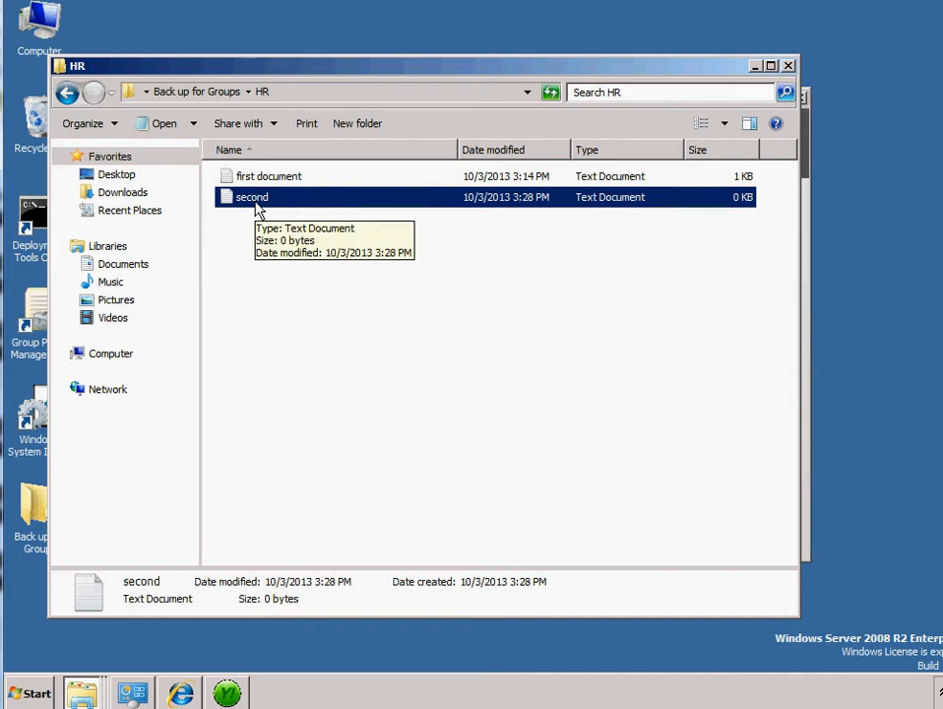
{"action": "left_click", "coordinate": [236, 252]}
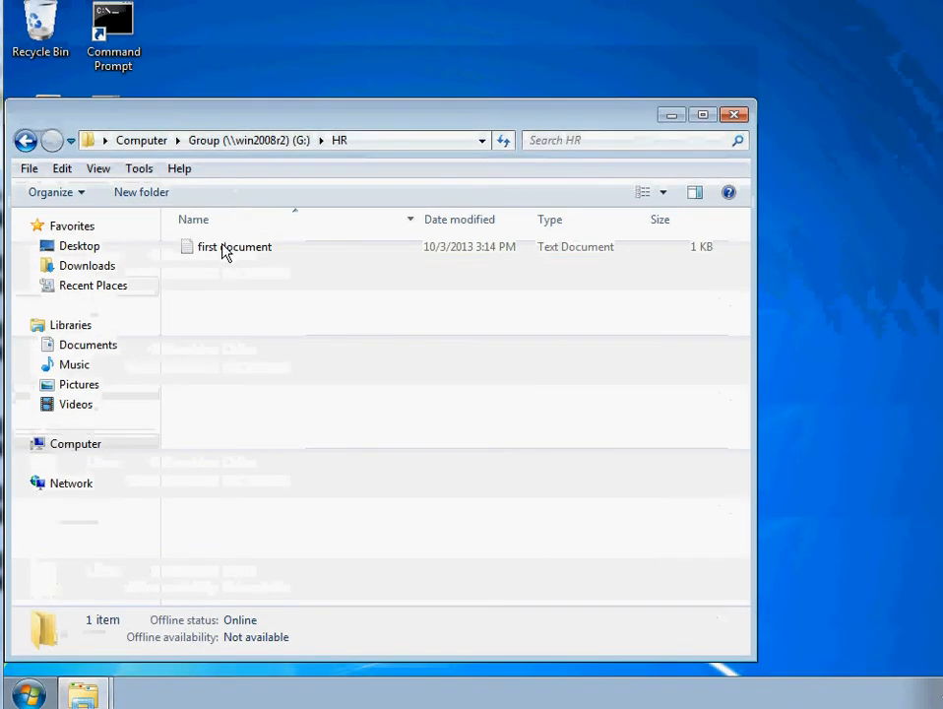
- On the Windows 7 client, append the lines wjdw, dw, de, dw, dw, ed, wd, w, dw, dw, dwe and d to HR's first document and save it
{"action": "left_click", "coordinate": [219, 253]}
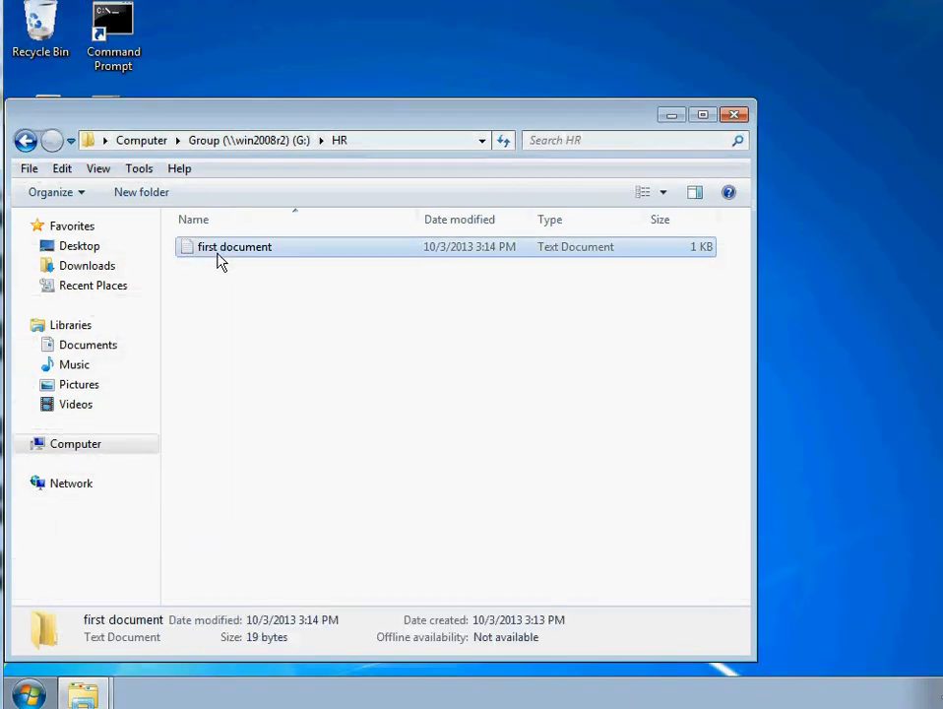
{"action": "right_click", "coordinate": [200, 311]}
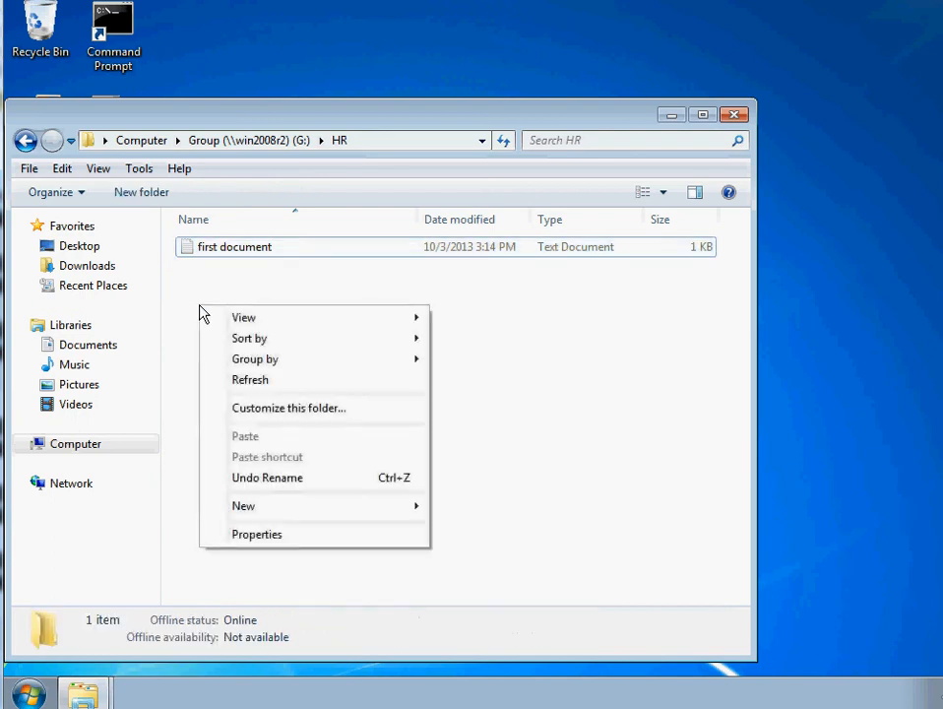
{"action": "right_click", "coordinate": [221, 248]}
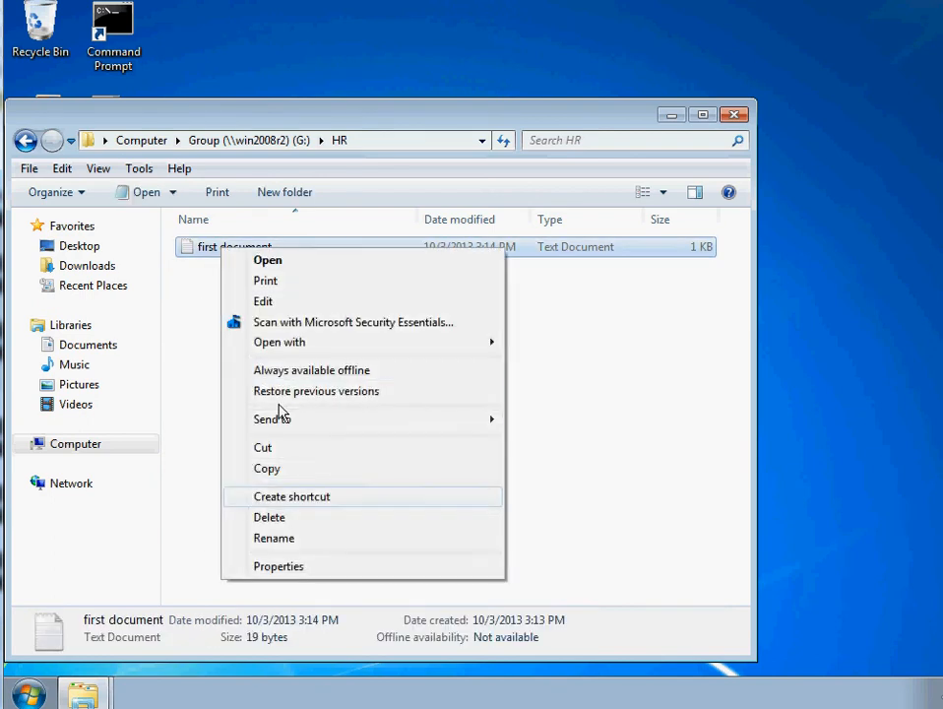
{"action": "left_click", "coordinate": [225, 259]}
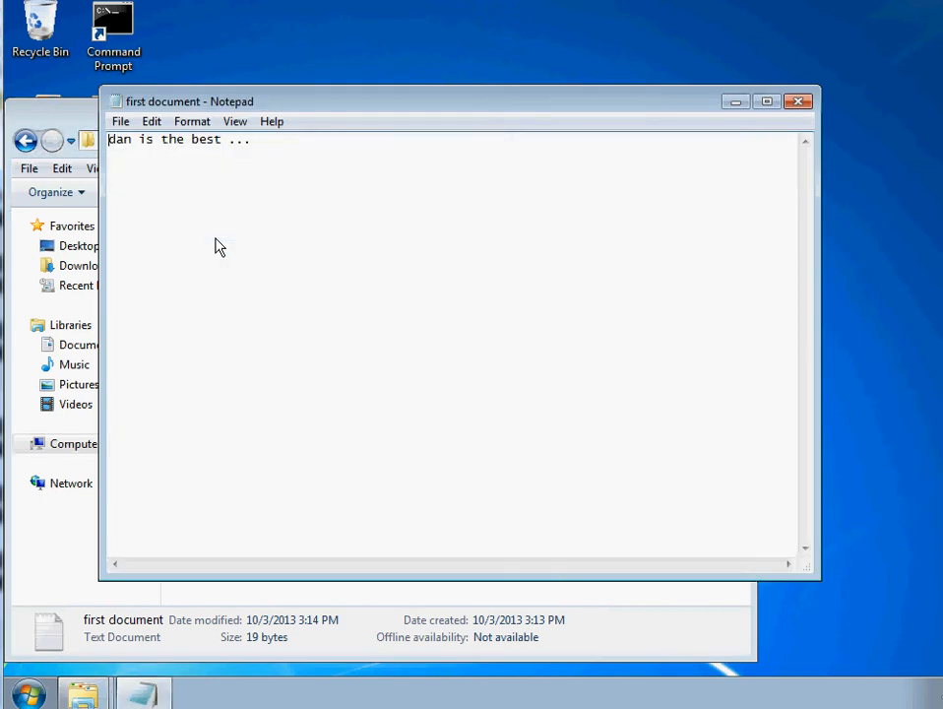
{"action": "left_click", "coordinate": [280, 154]}
{"action": "key", "text": "Return"}
{"action": "type", "text": "wjdw dw de dw dw ed "}
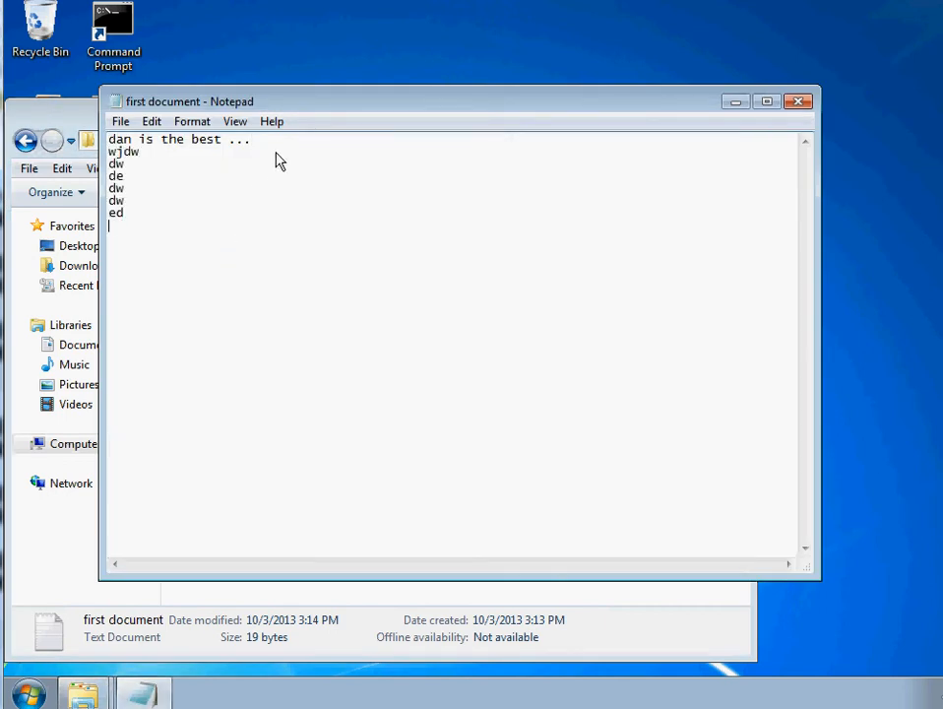
{"action": "type", "text": "wd w dw dw dwe d"}
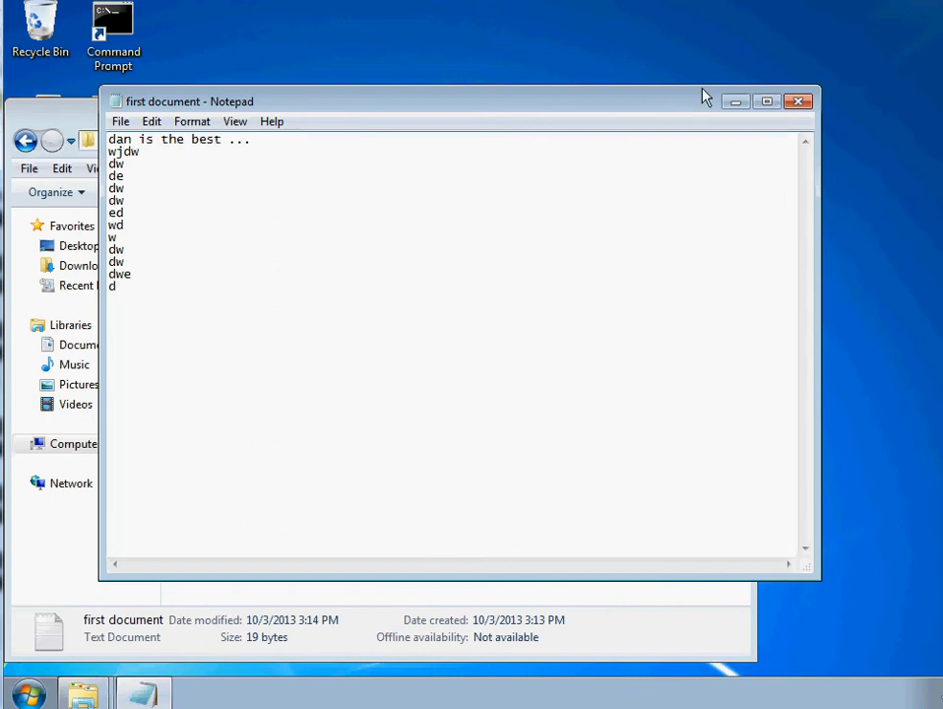
{"action": "left_click", "coordinate": [798, 103]}
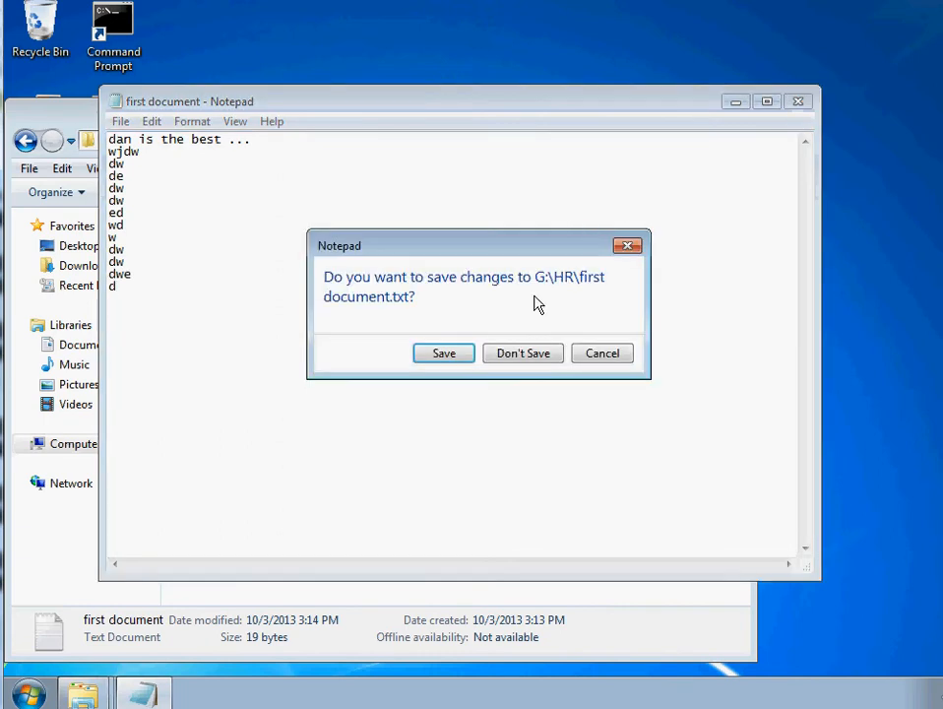
{"action": "left_click", "coordinate": [471, 363]}
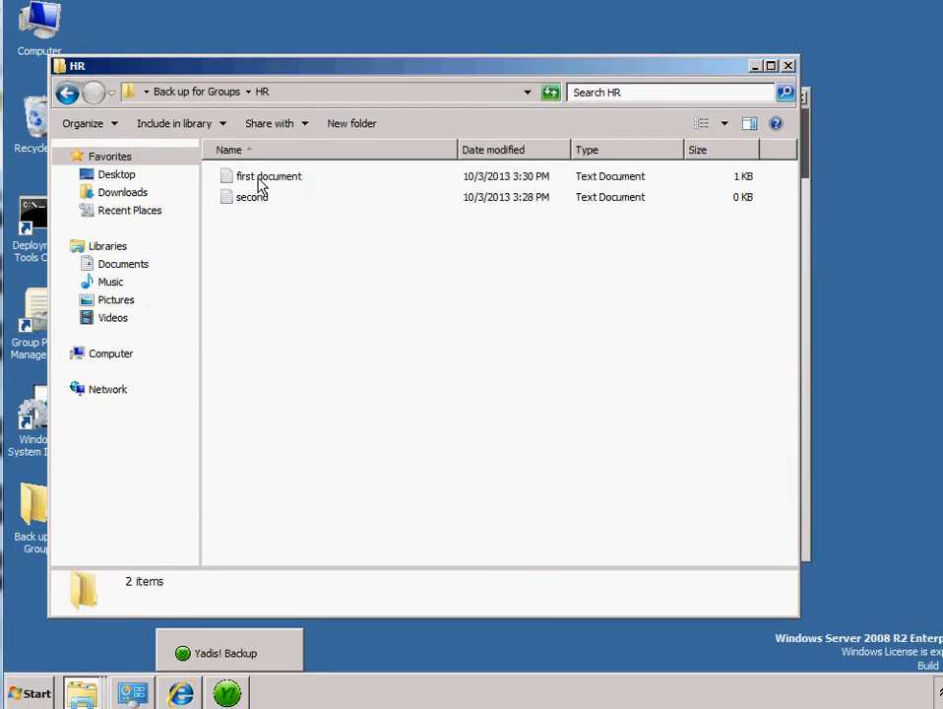
- On the server, view the contents of the backed-up "first document" in the HR folder and close it
{"action": "double_click", "coordinate": [261, 186]}
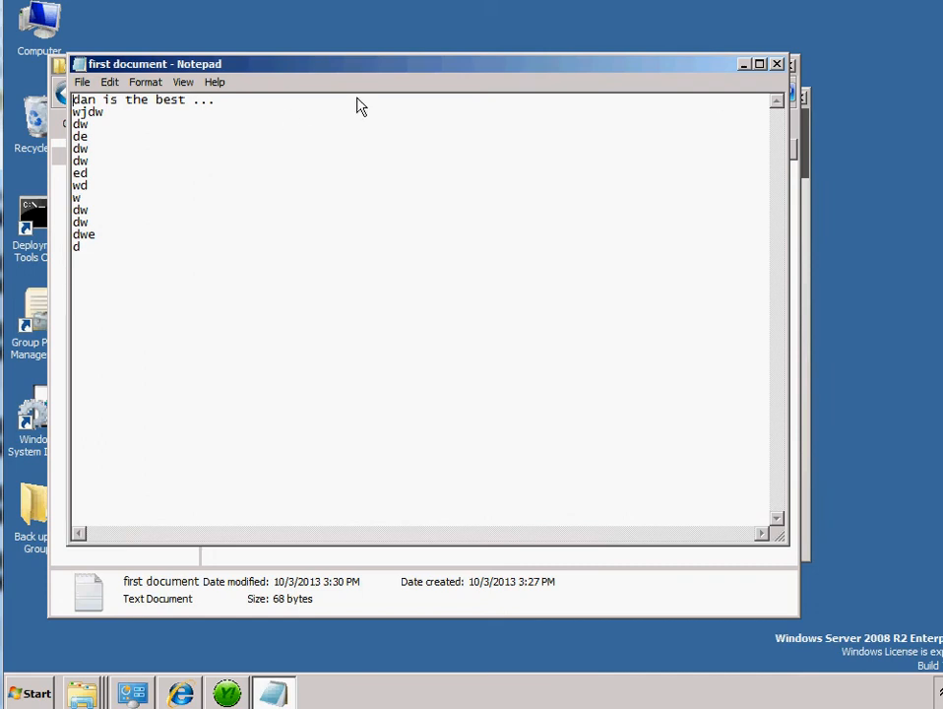
{"action": "left_click", "coordinate": [776, 64]}
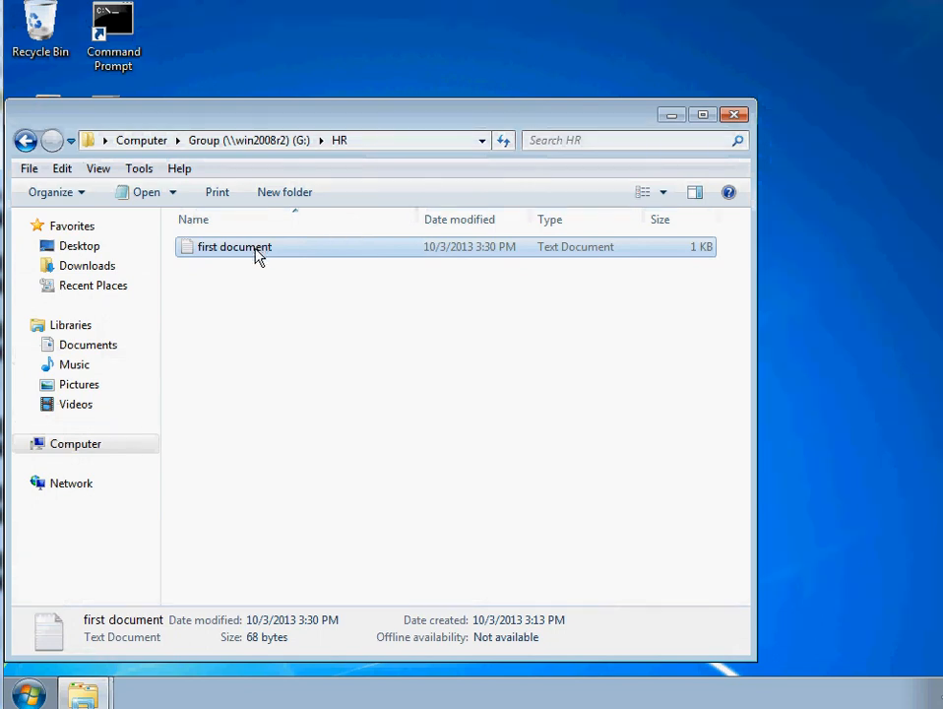
- On the Windows 7 client, replace all text in HR's "first document" with "wdxwxww" and save it
{"action": "right_click", "coordinate": [258, 254]}
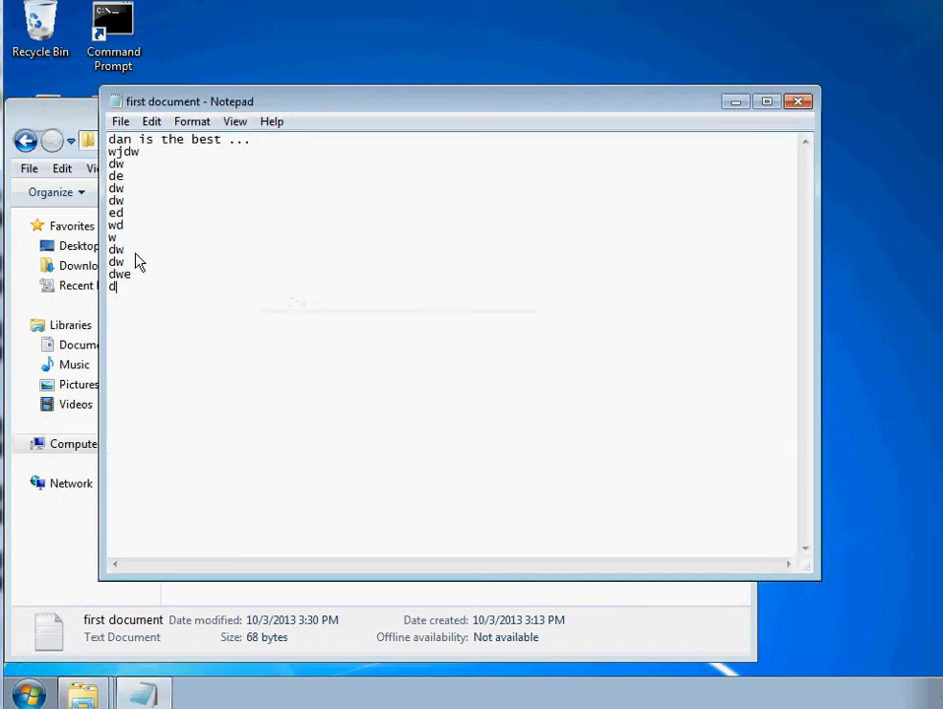
{"action": "left_click_drag", "start_coordinate": [128, 254], "coordinate": [96, 128]}
{"action": "left_click", "coordinate": [170, 258]}
{"action": "left_click_drag", "start_coordinate": [163, 300], "coordinate": [102, 132]}
{"action": "key", "text": "Delete"}
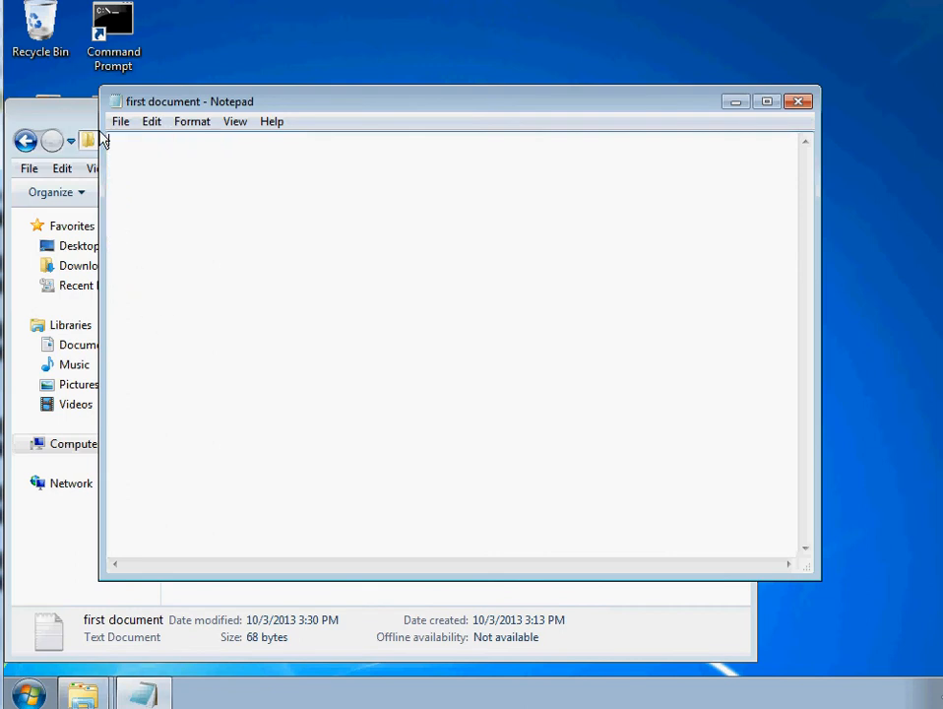
{"action": "type", "text": "wdxwxww"}
{"action": "left_click", "coordinate": [795, 104]}
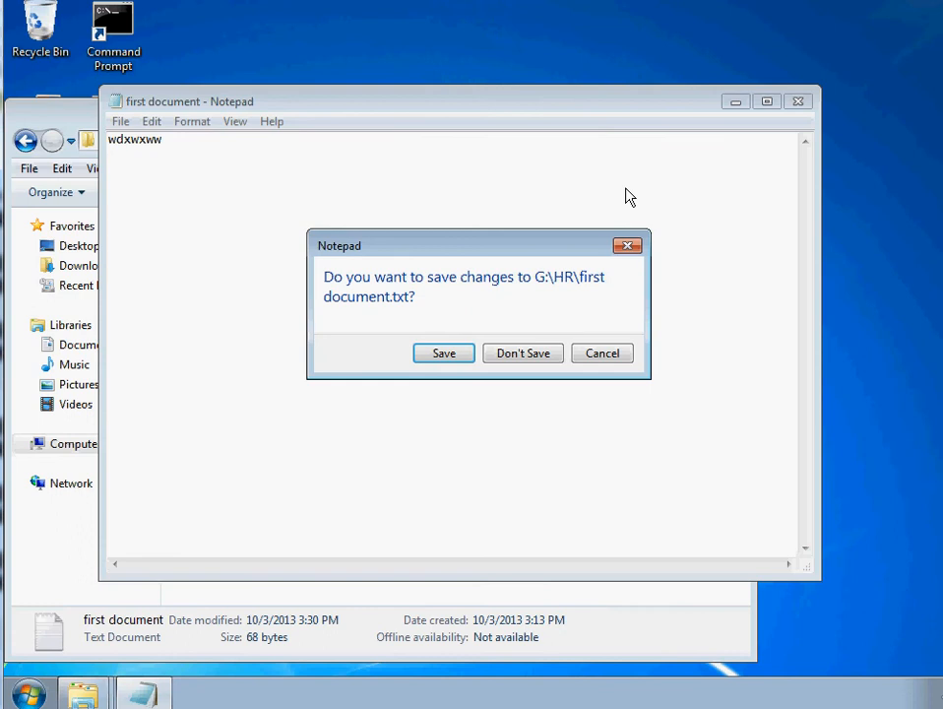
{"action": "left_click", "coordinate": [455, 355]}
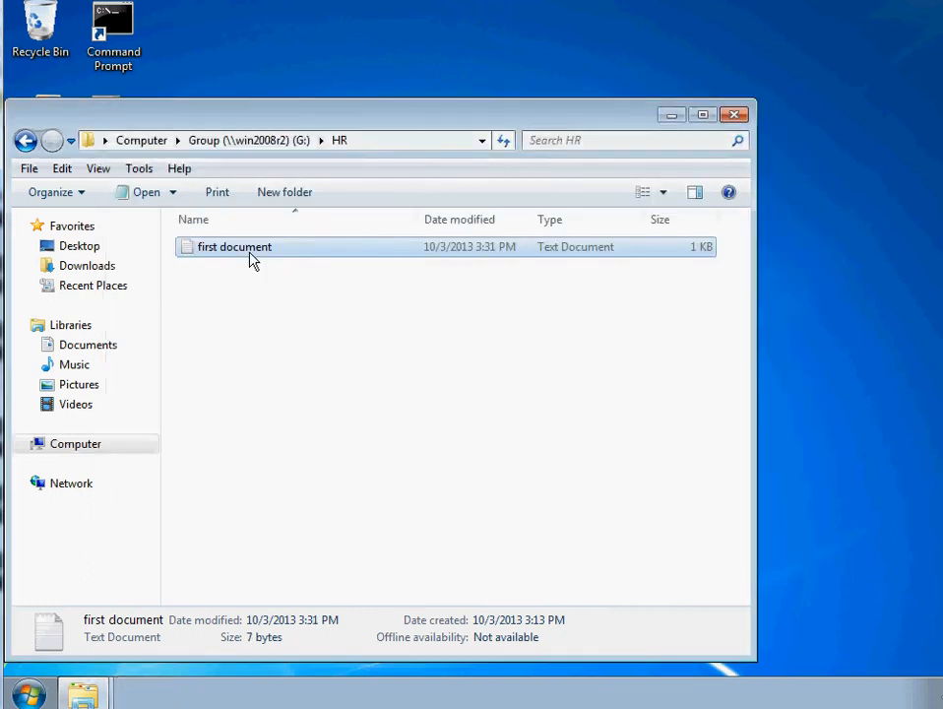
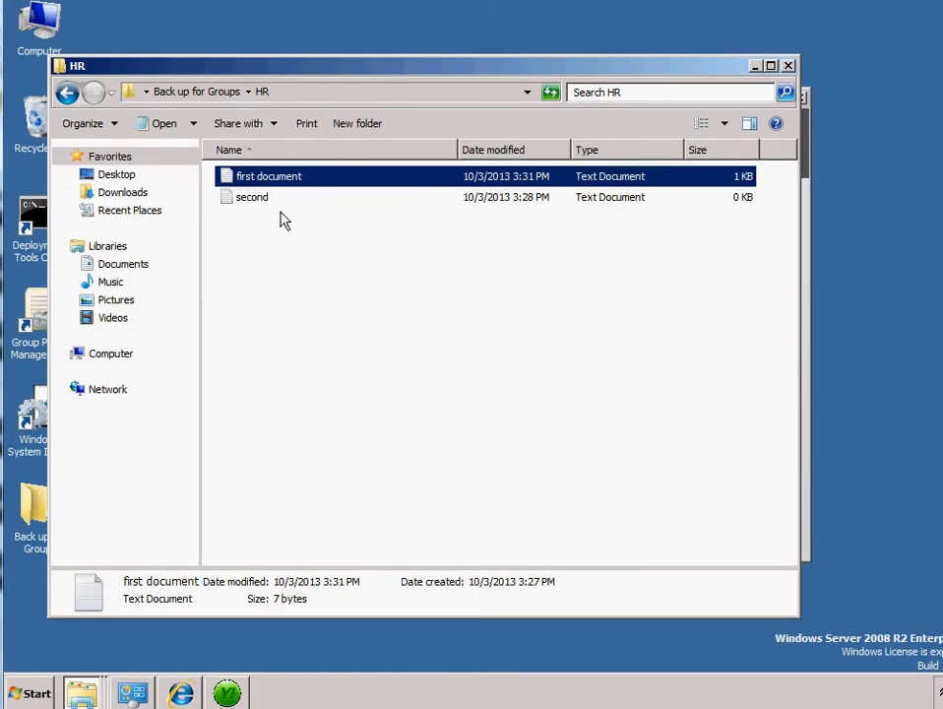
- On the server, open the "backup" task in Yadis! Backup for editing and set its task mode to Advanced
{"action": "left_click", "coordinate": [279, 220]}
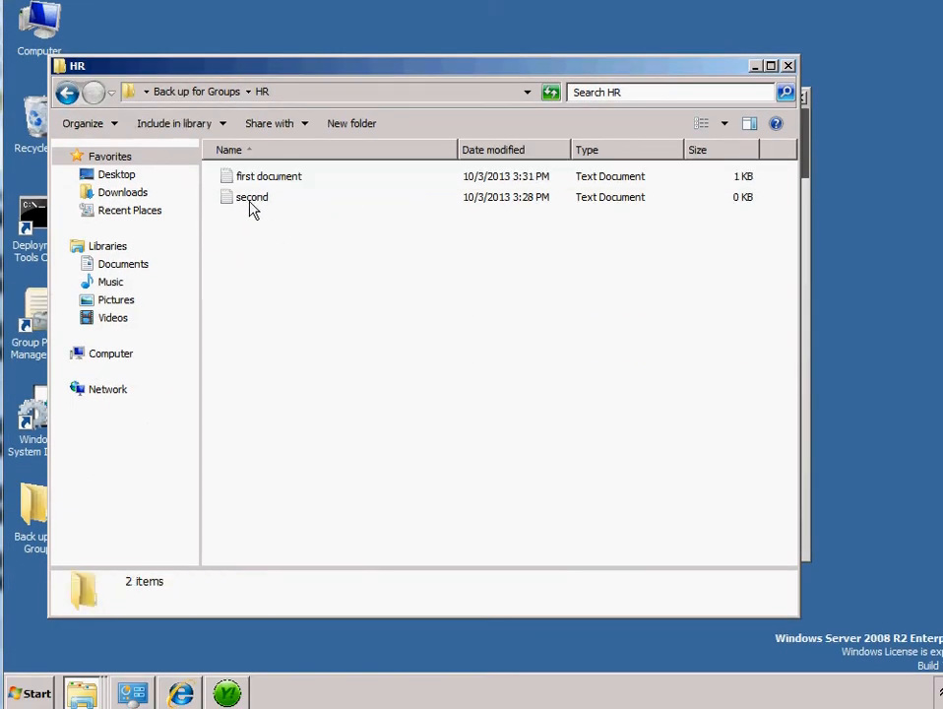
{"action": "left_click", "coordinate": [270, 179]}
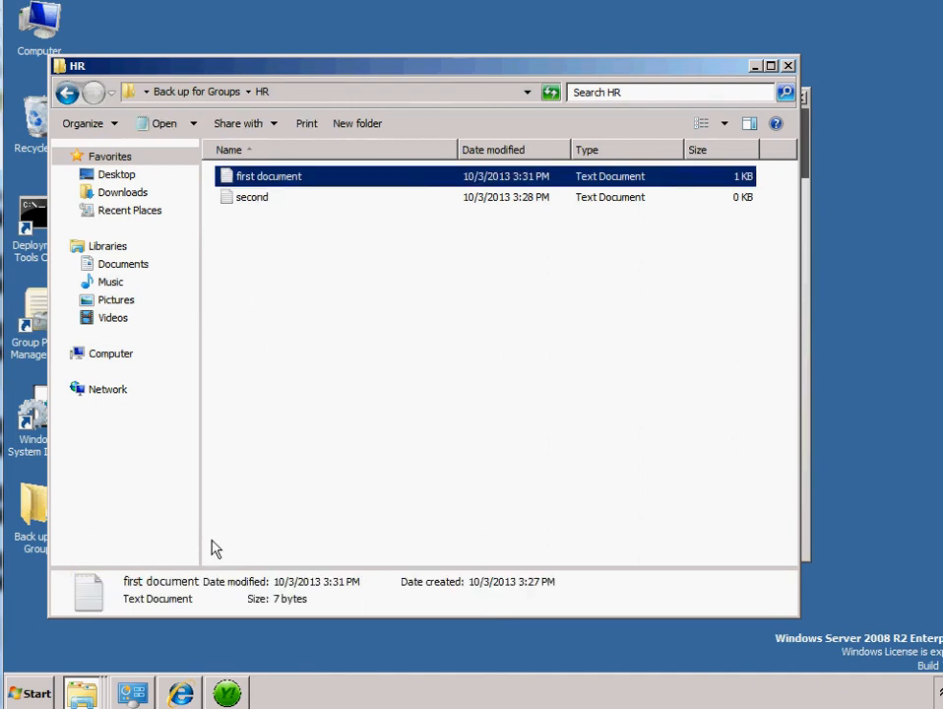
{"action": "left_click", "coordinate": [227, 694]}
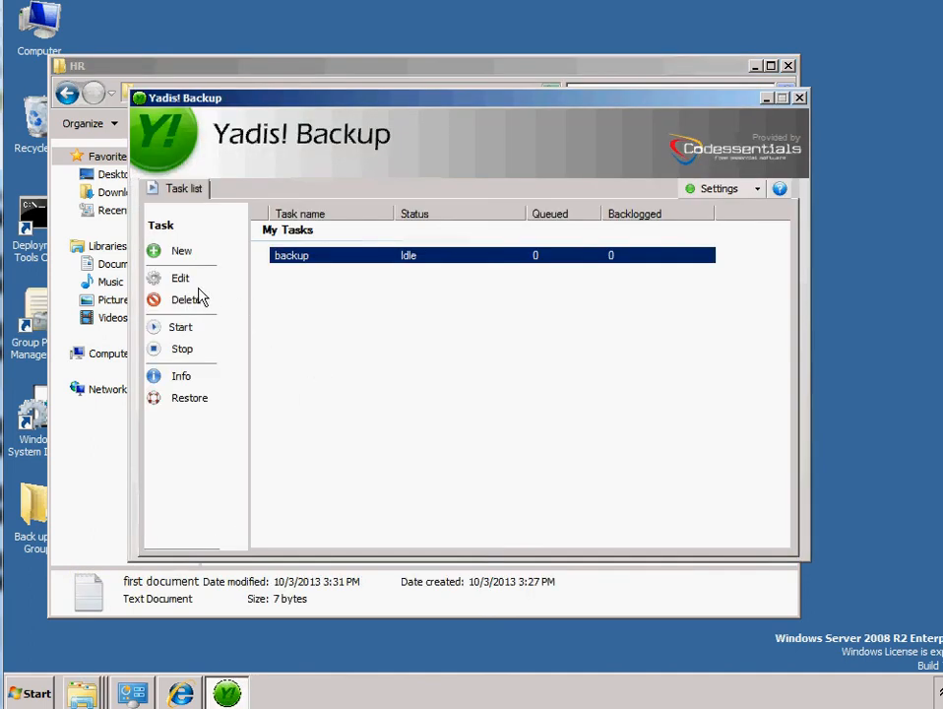
{"action": "double_click", "coordinate": [323, 266]}
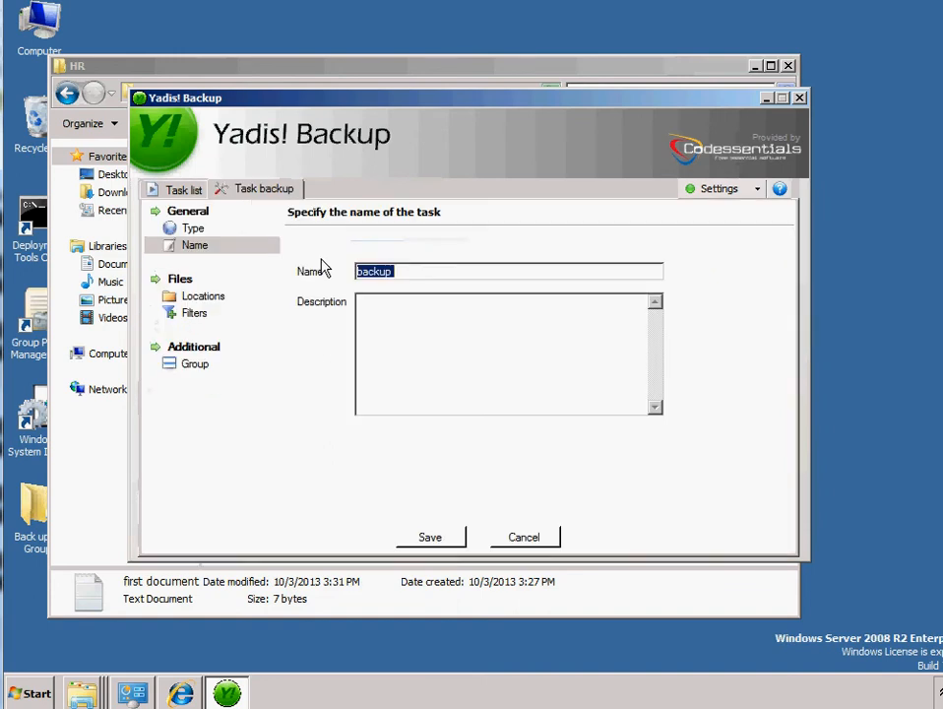
{"action": "left_click", "coordinate": [202, 230]}
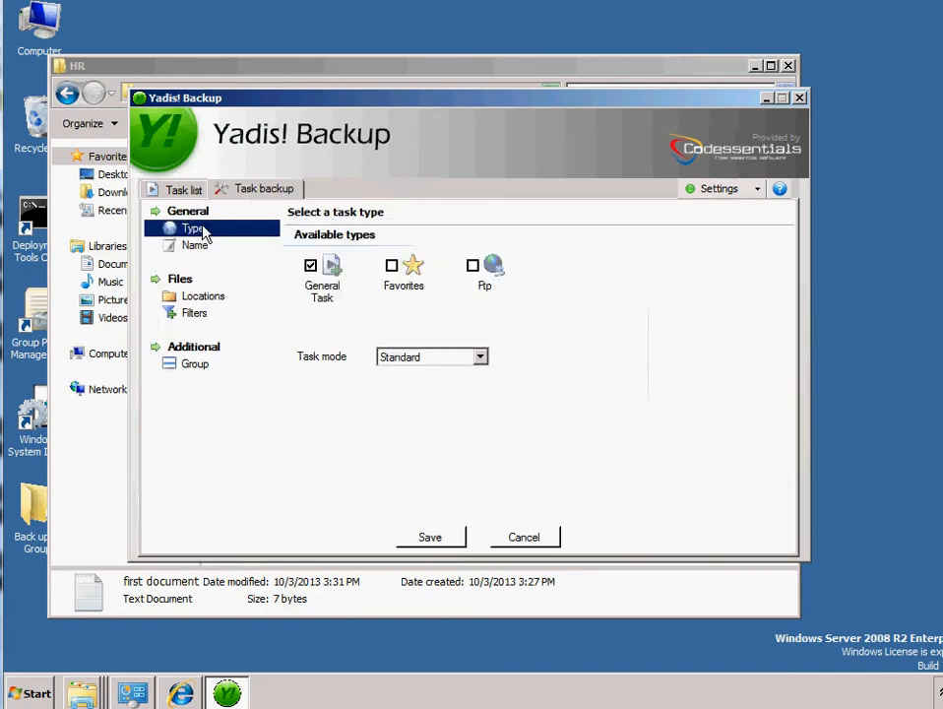
{"action": "left_click", "coordinate": [404, 357]}
{"action": "left_click", "coordinate": [403, 392]}
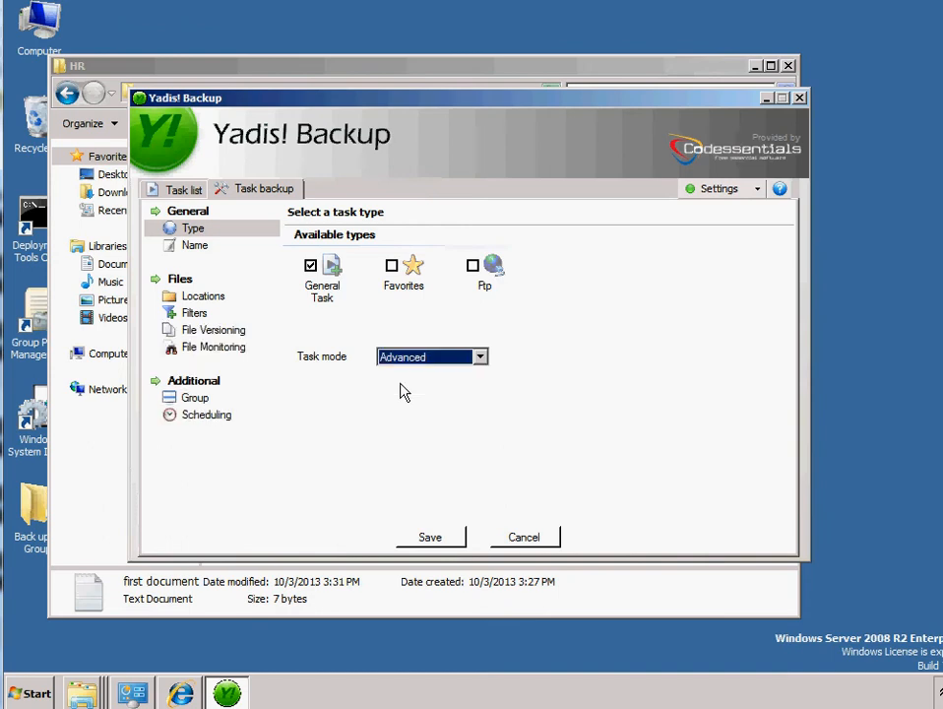
- Enable file versioning for the backup task, keep 3 versions, and save the task
{"action": "left_click", "coordinate": [203, 334]}
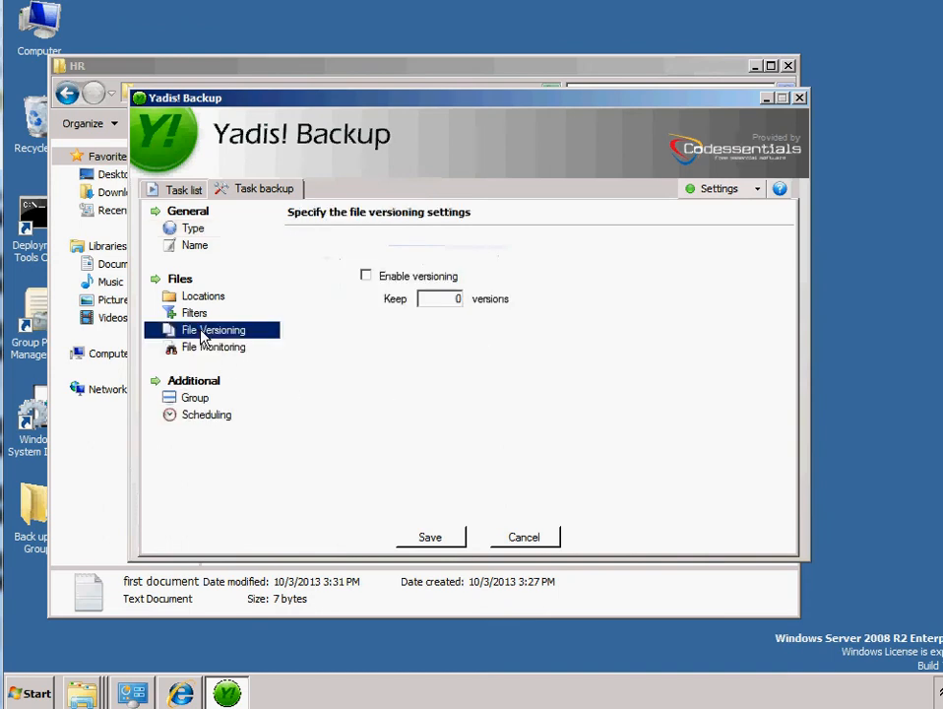
{"action": "left_click", "coordinate": [366, 277]}
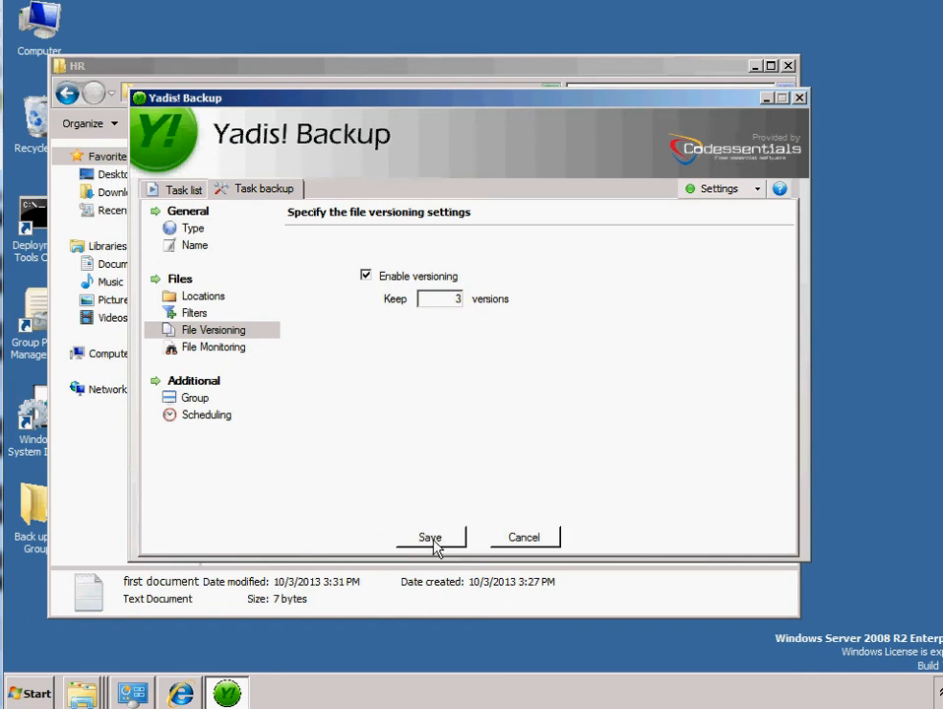
{"action": "double_click", "coordinate": [458, 305]}
{"action": "left_click", "coordinate": [427, 541]}
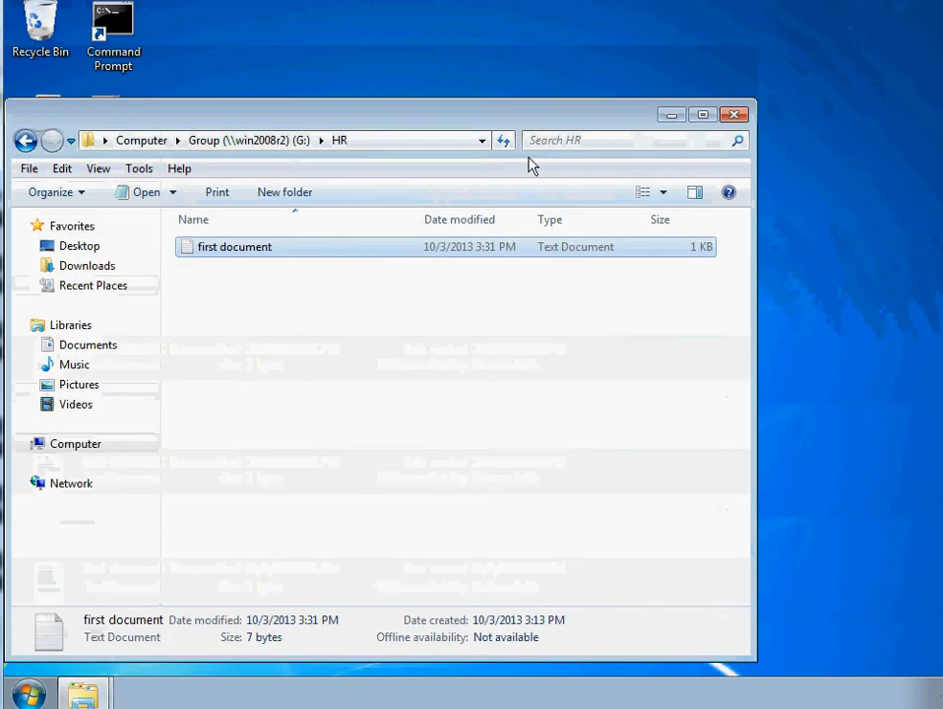
- On the Windows 7 client, append 22 short filler lines, from "diwedwejdwe" to "we", to HR's "first document" and save it
{"action": "right_click", "coordinate": [234, 254]}
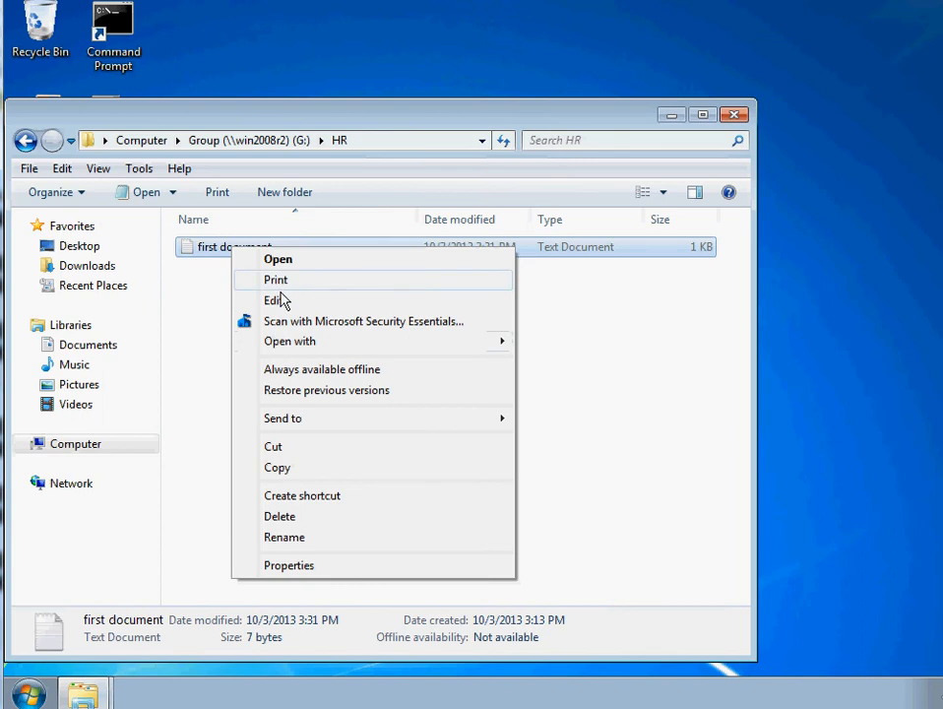
{"action": "left_click", "coordinate": [200, 258]}
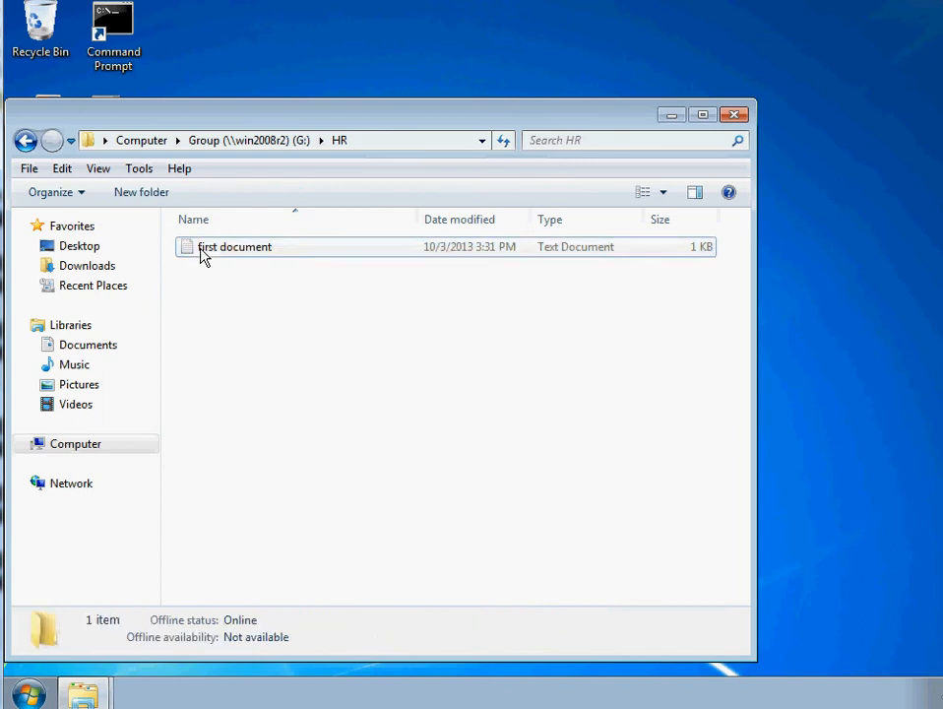
{"action": "right_click", "coordinate": [200, 249]}
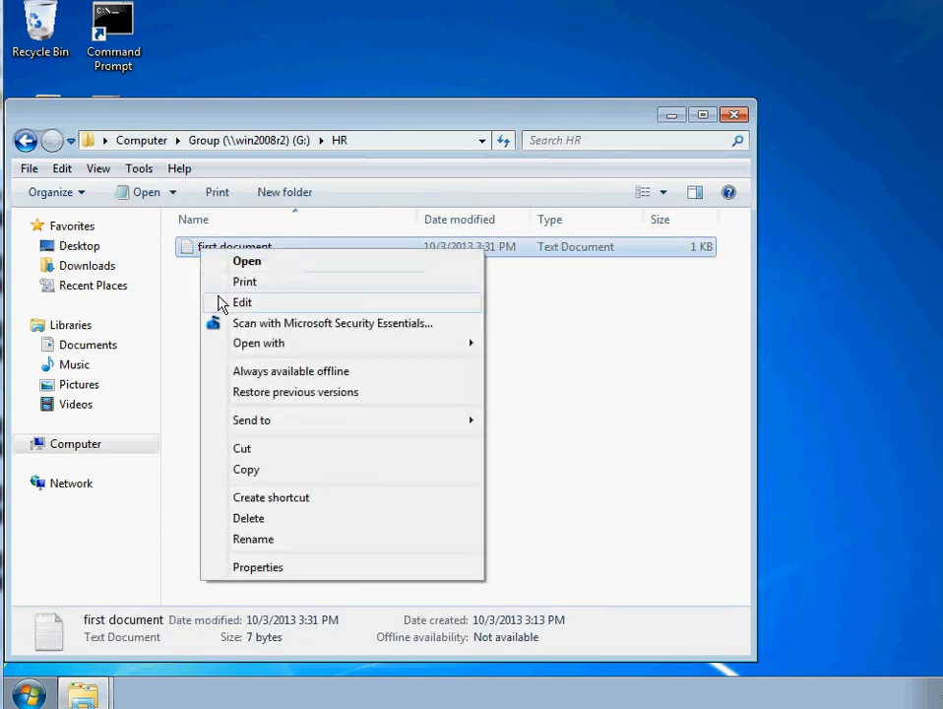
{"action": "left_click", "coordinate": [217, 298]}
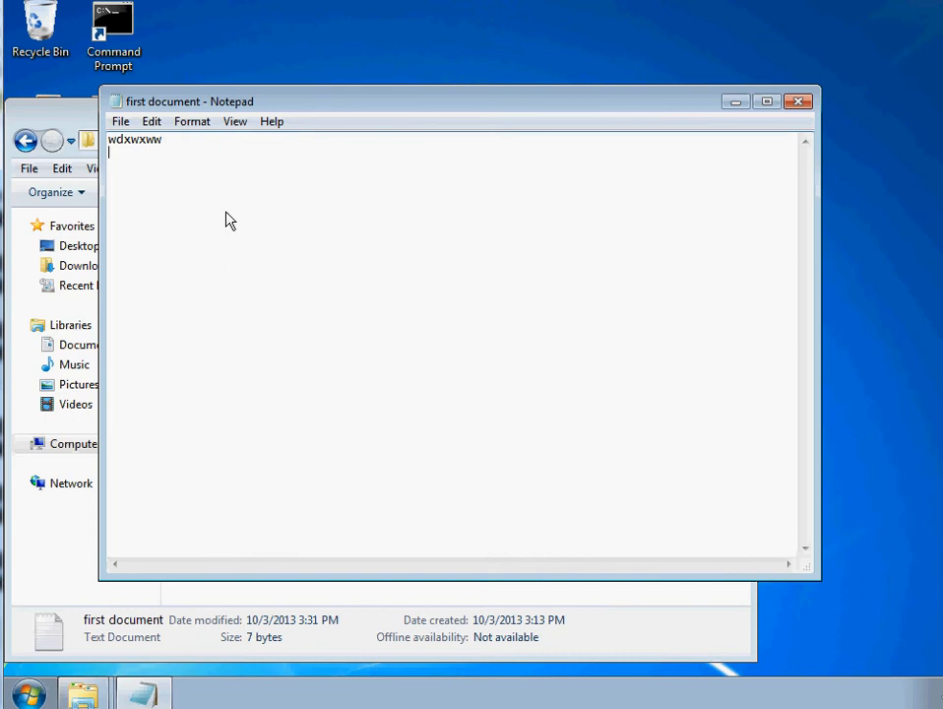
{"action": "type", "text": "diwedwejdwe"}
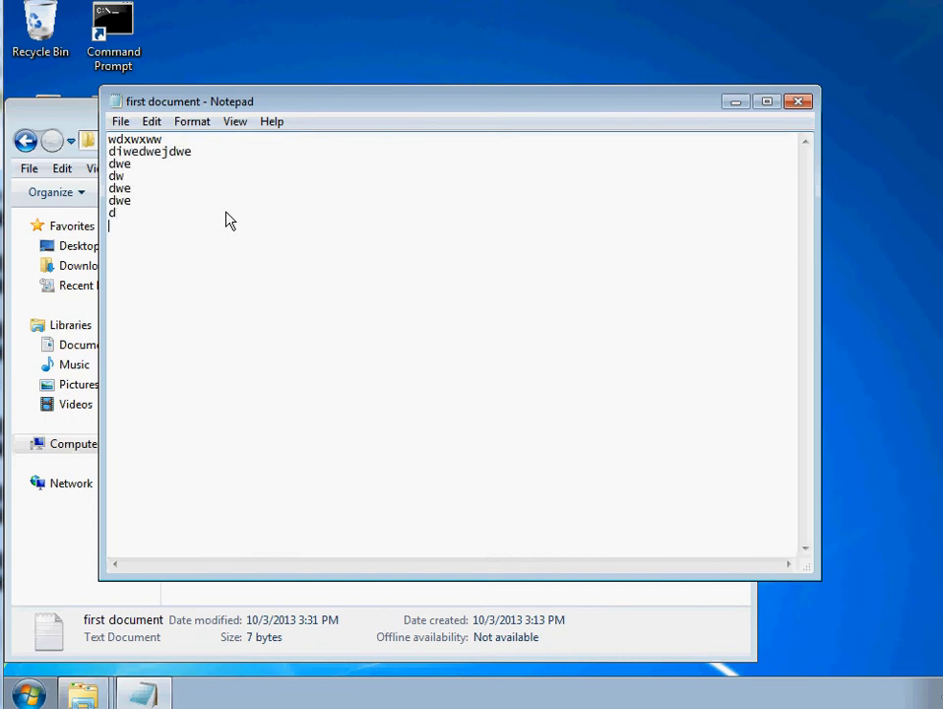
{"action": "type", "text": " dwe dw dwe dwe d wed we dwe d"}
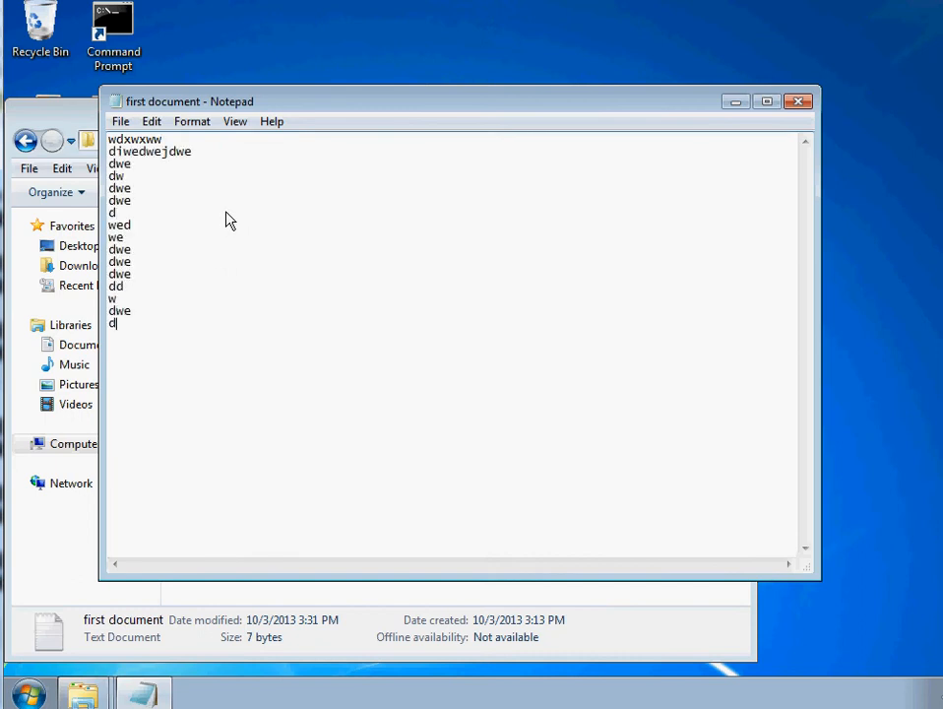
{"action": "type", "text": "we dwe dd w dwe dwe dwe dwe d wed w d we"}
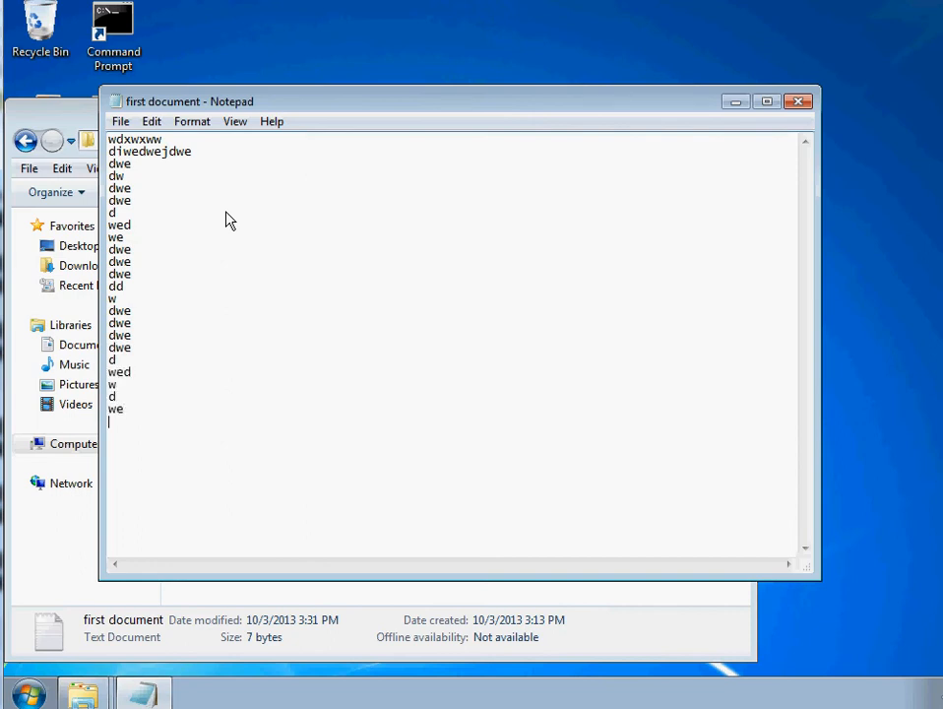
{"action": "left_click", "coordinate": [802, 104]}
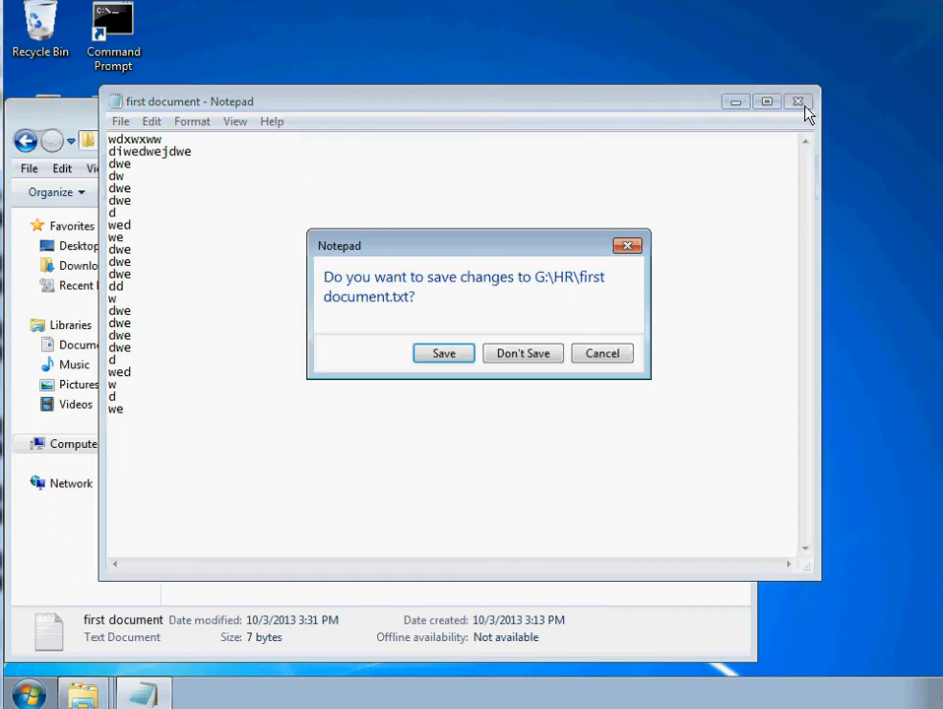
{"action": "left_click", "coordinate": [467, 360]}
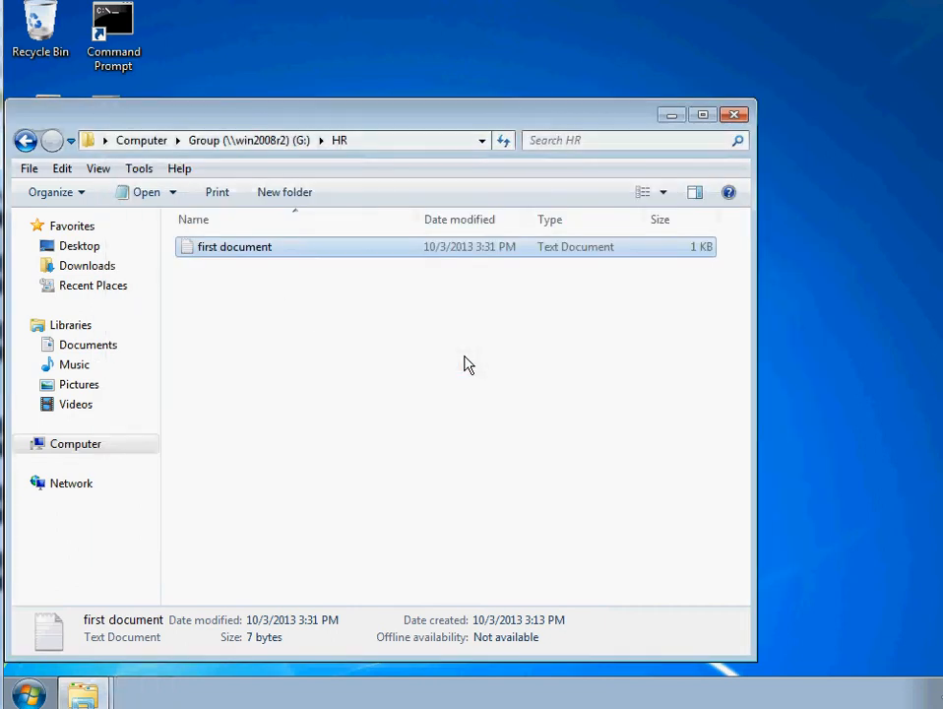
- Replace all text in HR's "first document" with "dedededed", save it, and reopen the file briefly to check its contents
{"action": "right_click", "coordinate": [240, 255]}
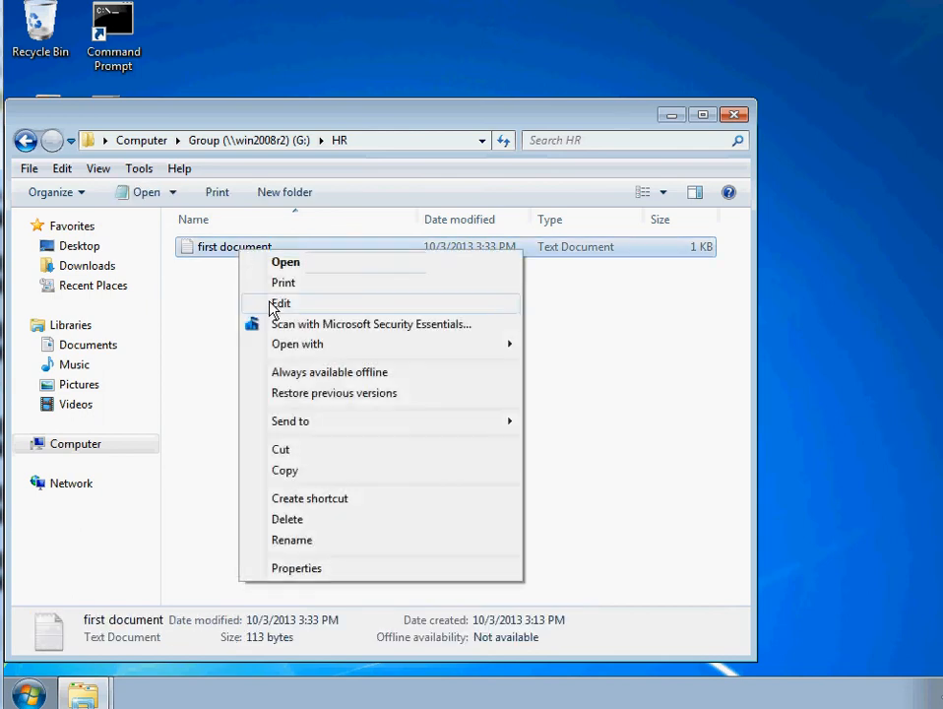
{"action": "left_click", "coordinate": [272, 305]}
{"action": "left_click_drag", "start_coordinate": [196, 448], "coordinate": [74, 147]}
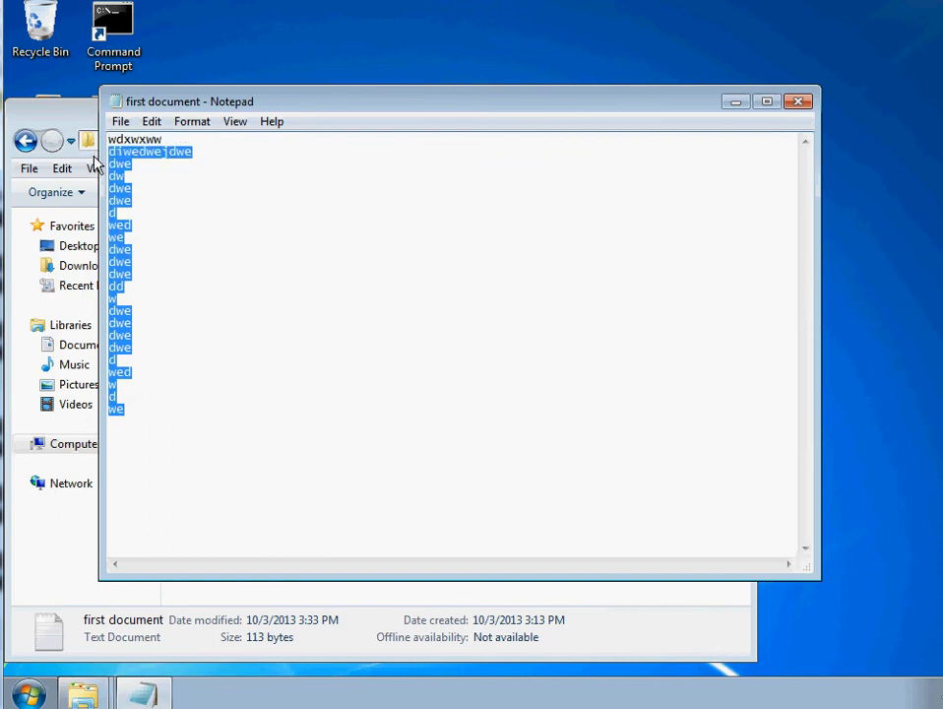
{"action": "left_click_drag", "start_coordinate": [170, 435], "coordinate": [101, 143]}
{"action": "key", "text": "BackSpace"}
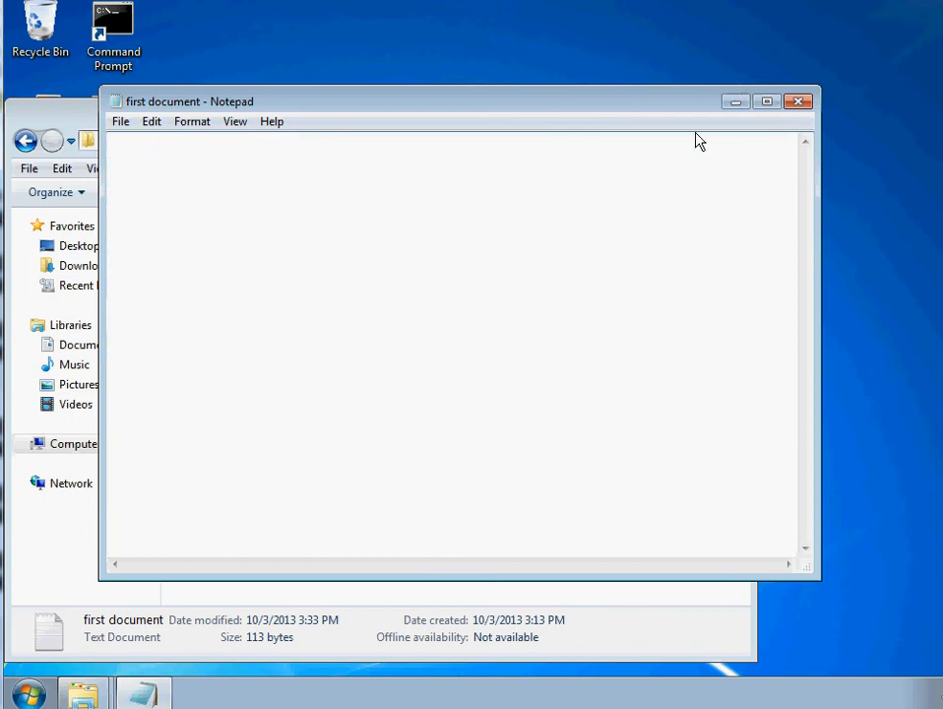
{"action": "type", "text": "dedededed"}
{"action": "left_click", "coordinate": [798, 101]}
{"action": "left_click", "coordinate": [445, 354]}
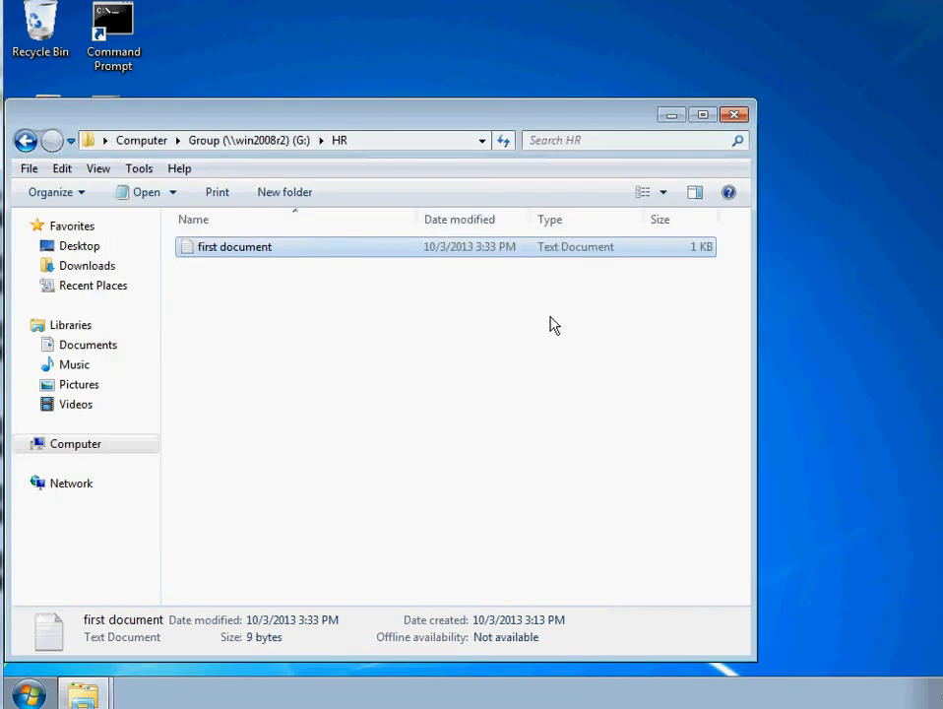
{"action": "double_click", "coordinate": [210, 252]}
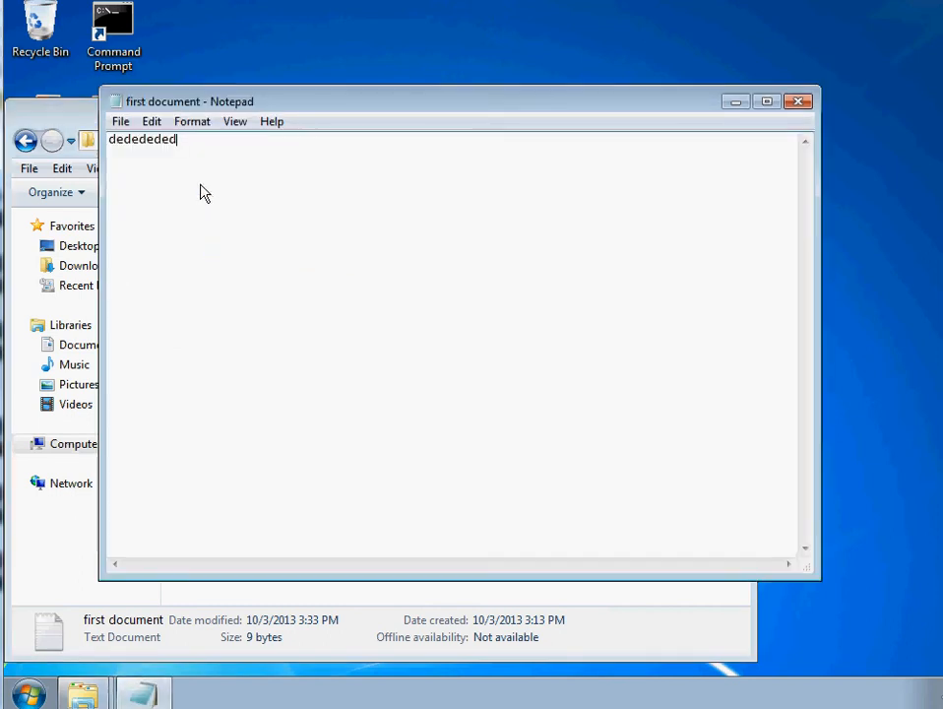
{"action": "left_click", "coordinate": [806, 105]}
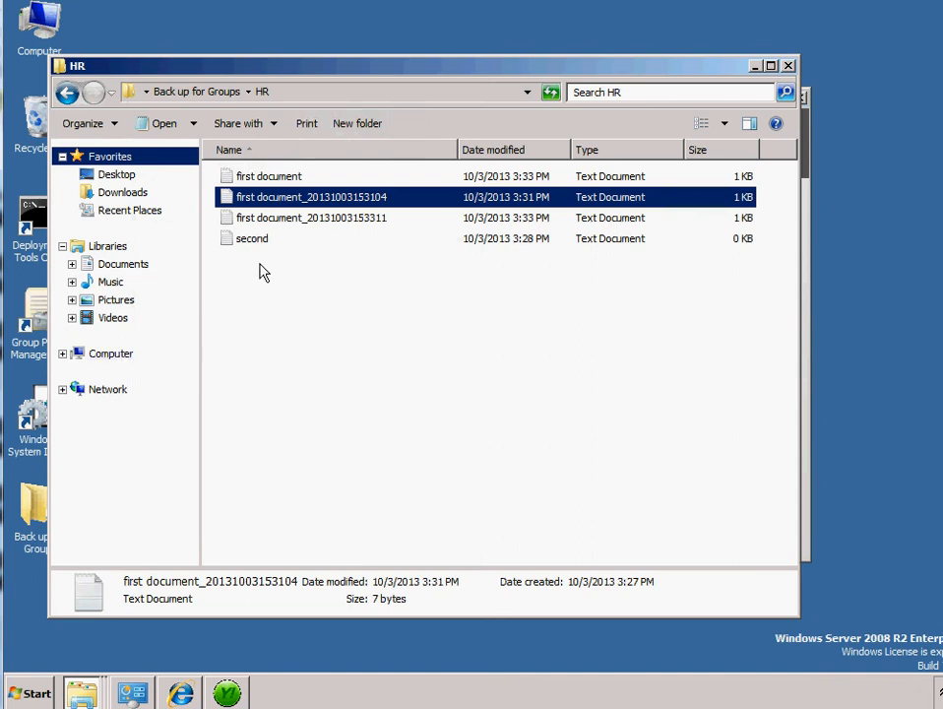
- On the server, view the contents of the unsuffixed "first document" in the backed-up HR folder and close it
{"action": "left_click", "coordinate": [271, 182]}
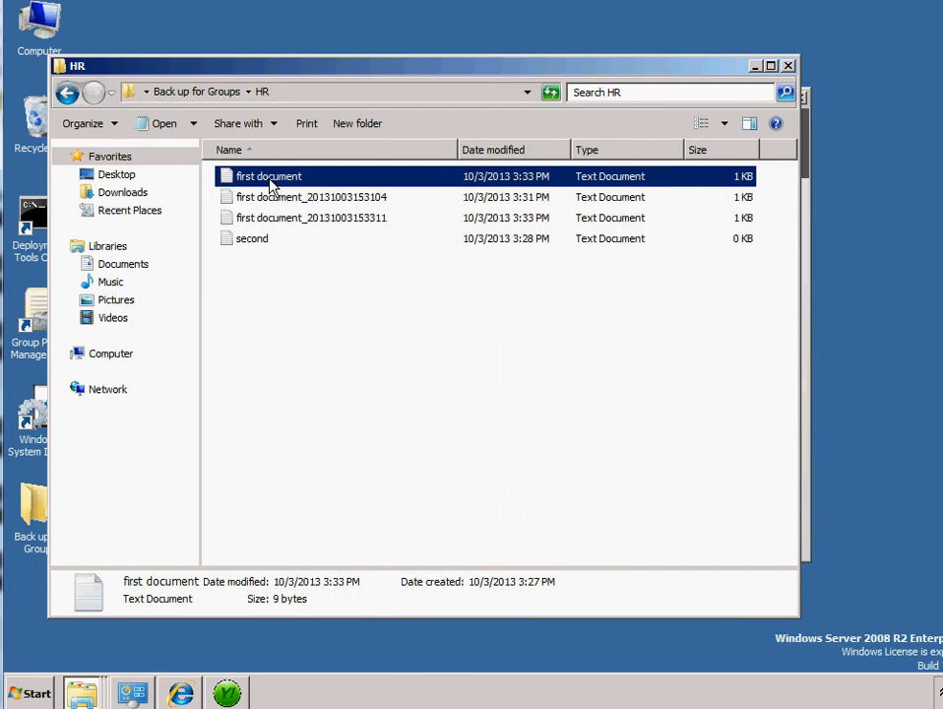
{"action": "double_click", "coordinate": [272, 186]}
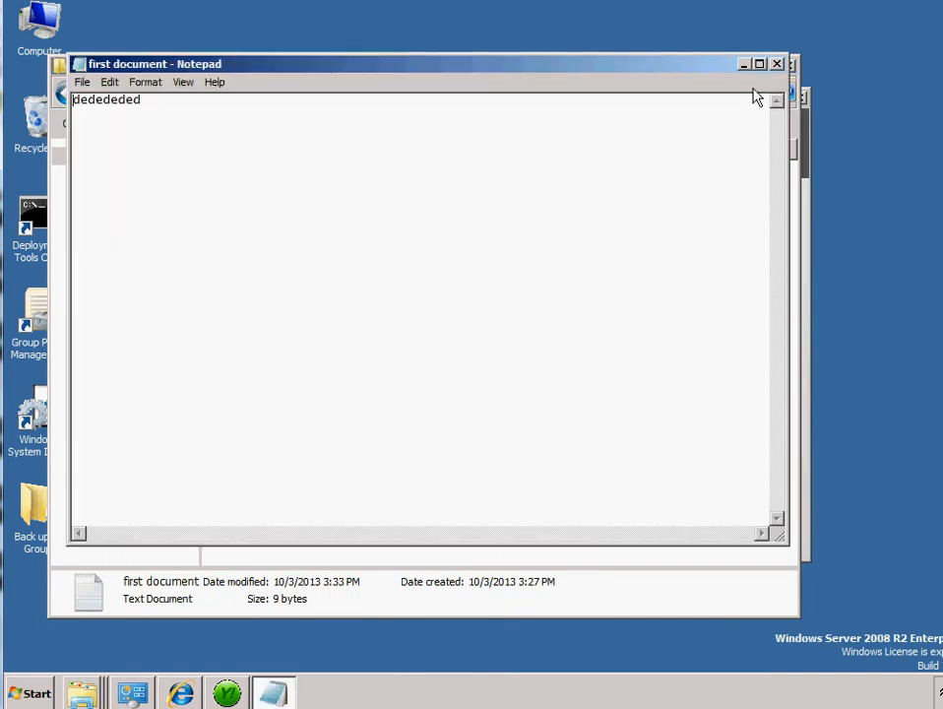
{"action": "left_click", "coordinate": [777, 65]}
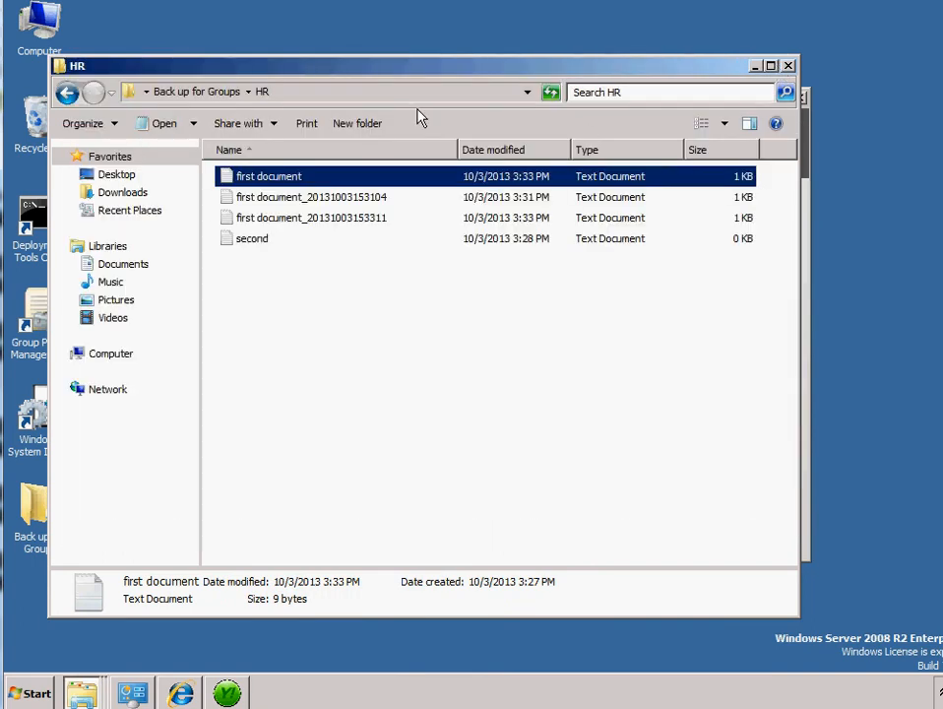
{"action": "left_click", "coordinate": [301, 227]}
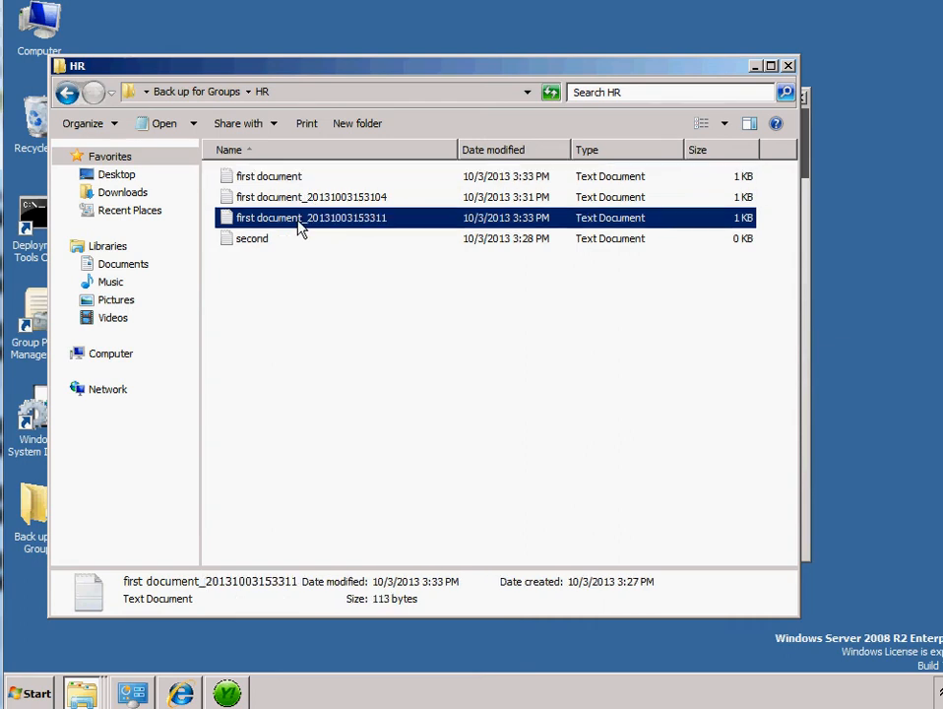
{"action": "left_click", "coordinate": [505, 197]}
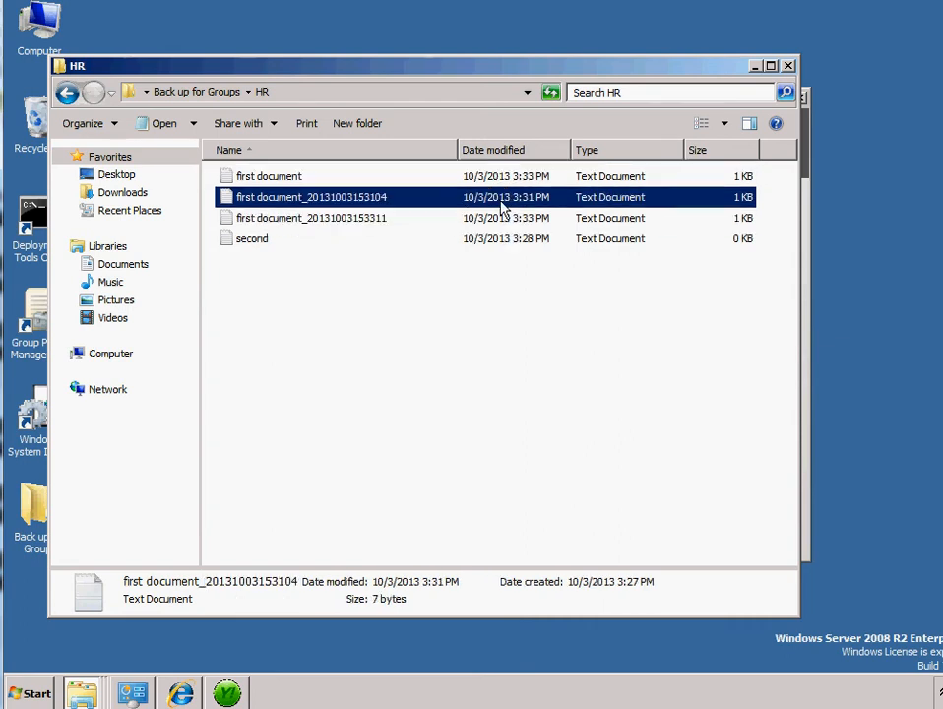
{"action": "double_click", "coordinate": [346, 196]}
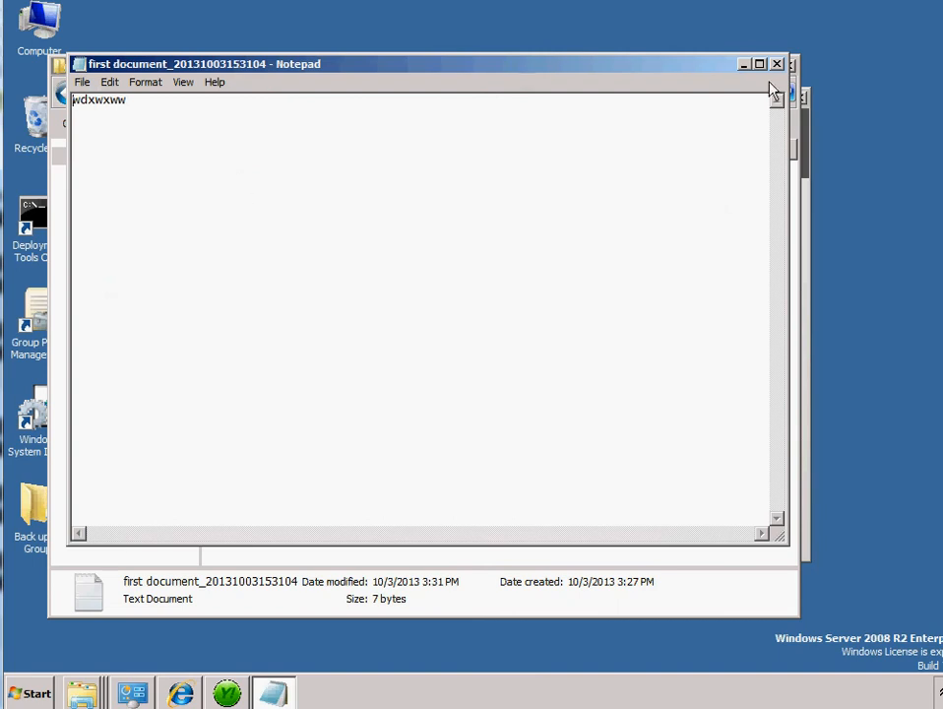
{"action": "left_click", "coordinate": [777, 63]}
{"action": "double_click", "coordinate": [349, 219]}
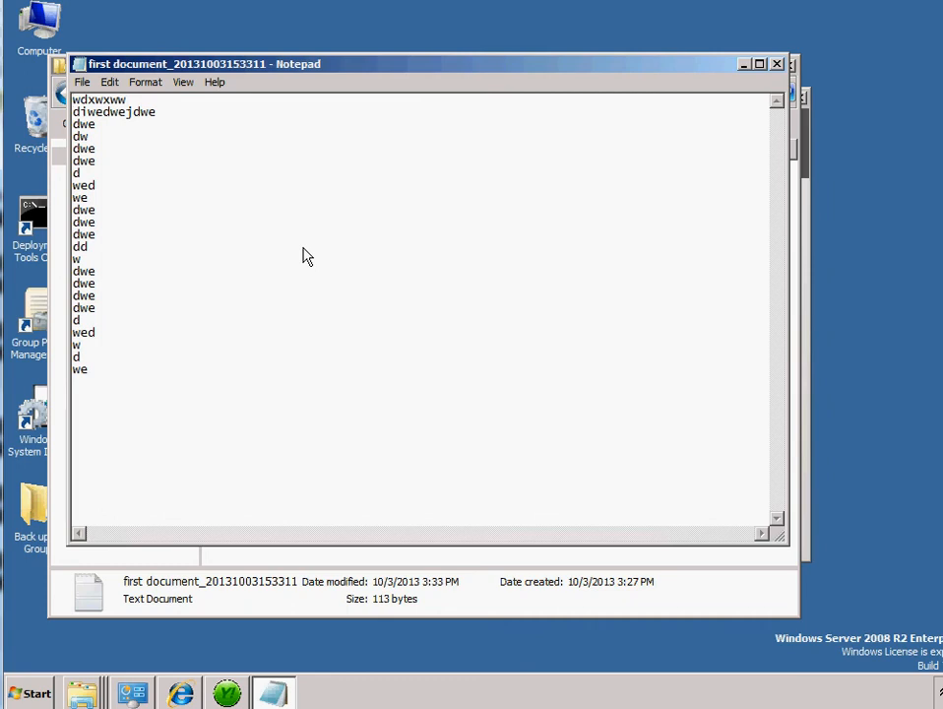
{"action": "left_click", "coordinate": [777, 64]}
- Compare the current backed-up "first document" with the older versions once more, and return to the Yadis! Backup task list
{"action": "double_click", "coordinate": [314, 180]}
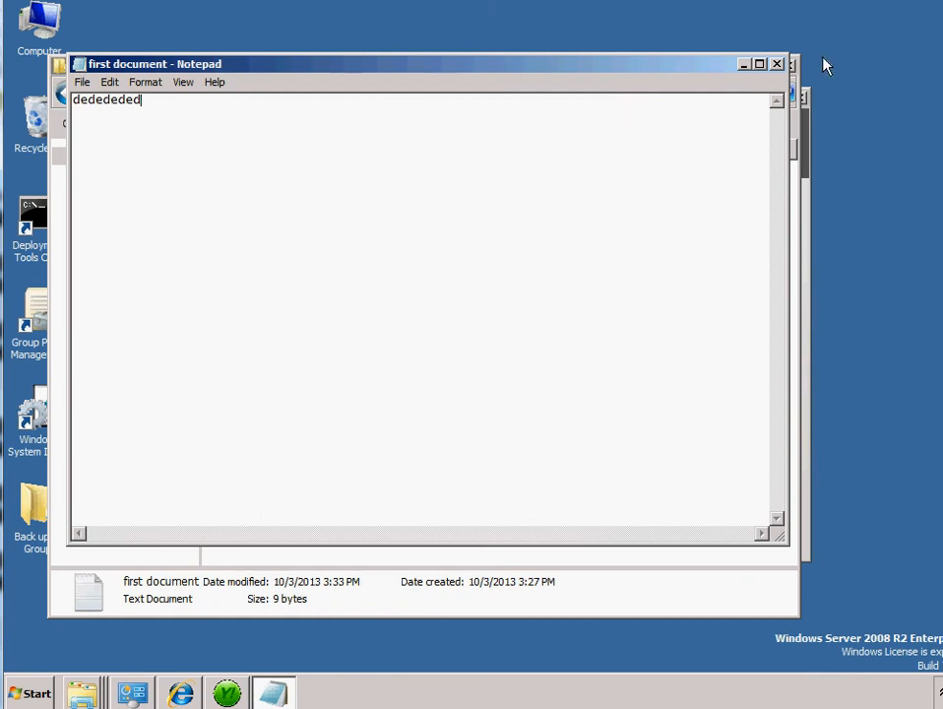
{"action": "left_click", "coordinate": [777, 64]}
{"action": "left_click", "coordinate": [362, 202]}
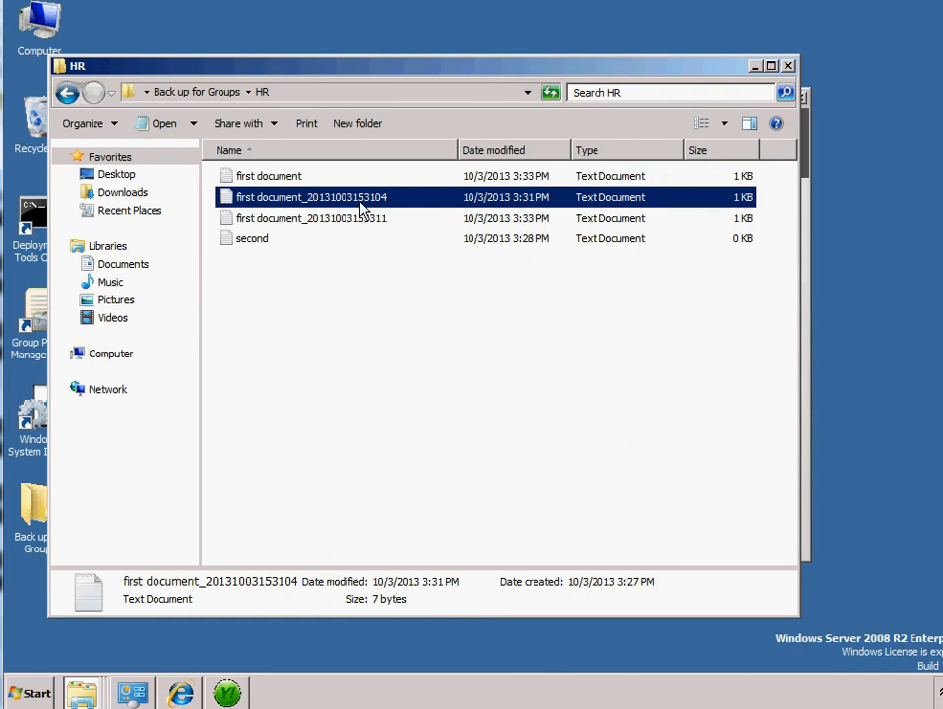
{"action": "left_click", "coordinate": [228, 693]}
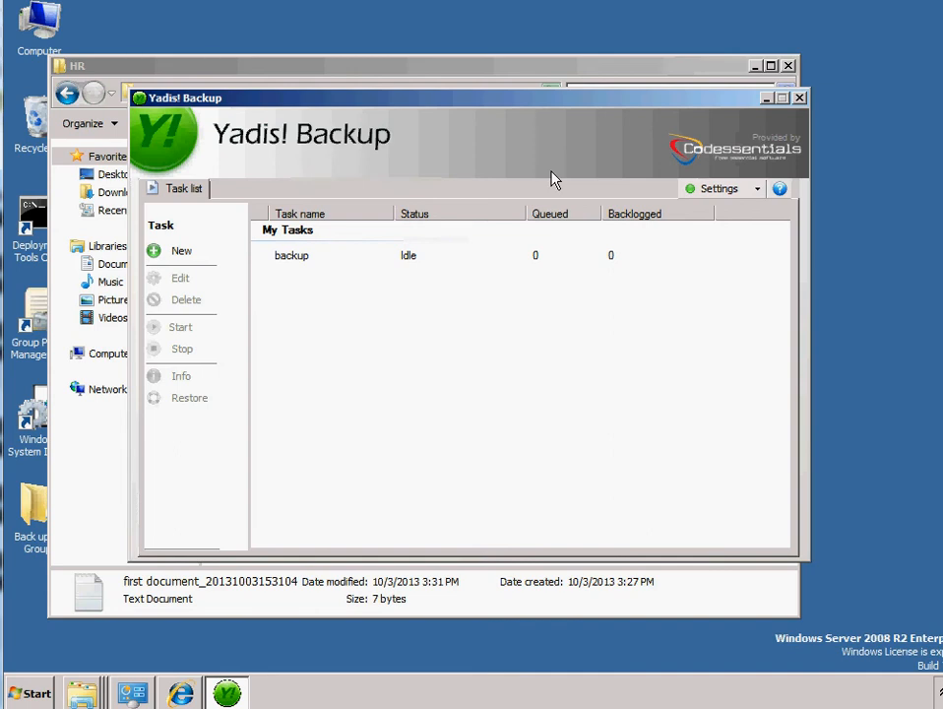
- On the client, return to the root of the Group share and move the Web folder into the HR folder
{"action": "left_click", "coordinate": [430, 80]}
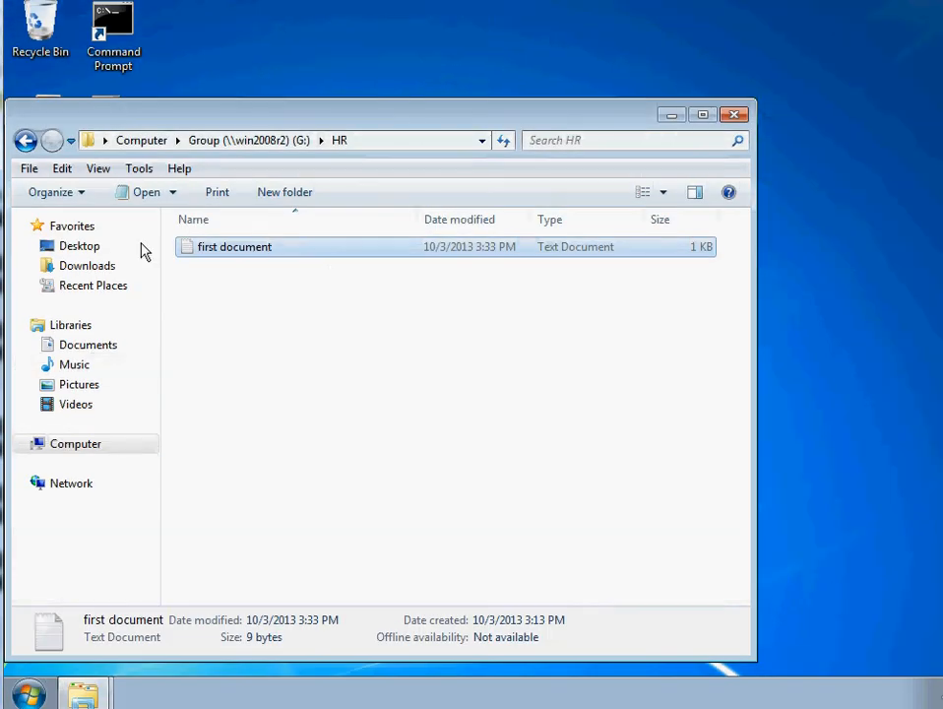
{"action": "left_click", "coordinate": [25, 140]}
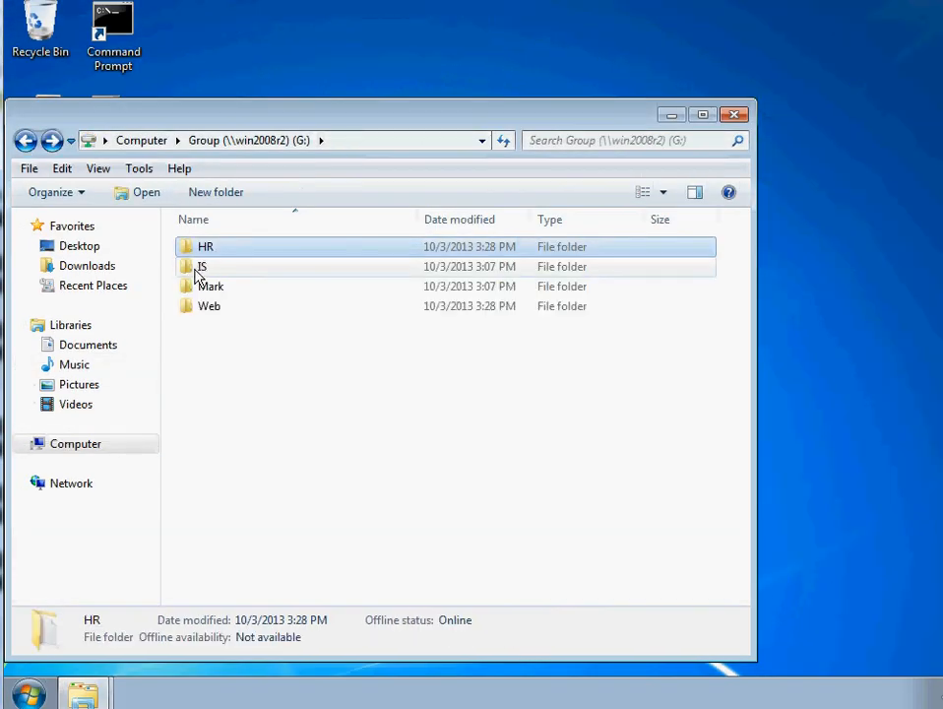
{"action": "mouse_move", "coordinate": [201, 269]}
{"action": "left_mouse_down"}
{"action": "mouse_move", "coordinate": [204, 253]}
{"action": "mouse_move", "coordinate": [197, 266]}
{"action": "left_mouse_up"}
{"action": "left_click", "coordinate": [207, 309]}
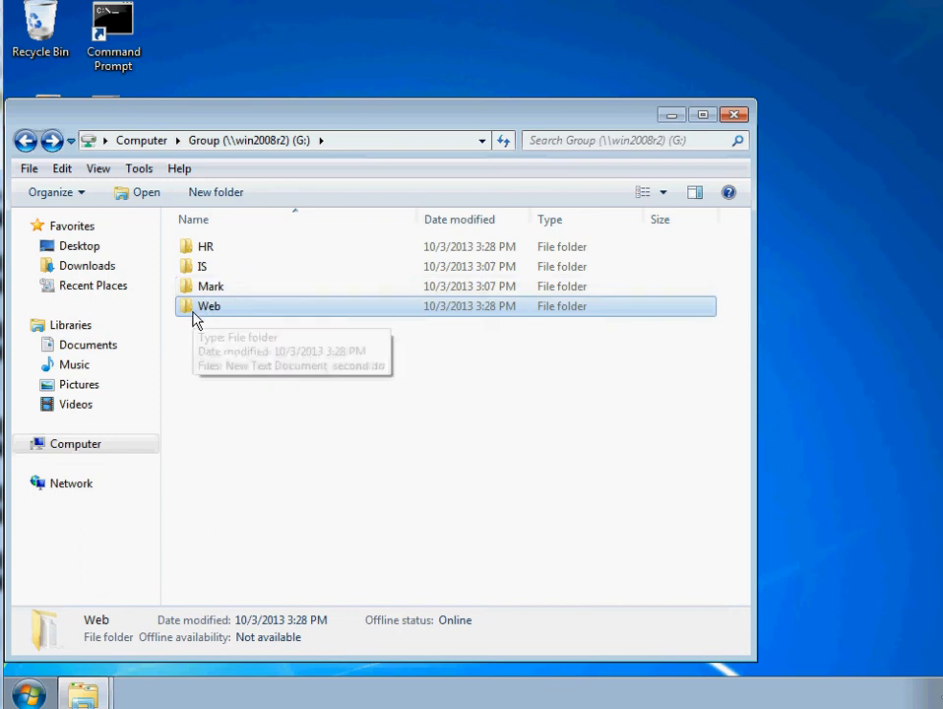
{"action": "left_click_drag", "start_coordinate": [191, 311], "coordinate": [214, 245]}
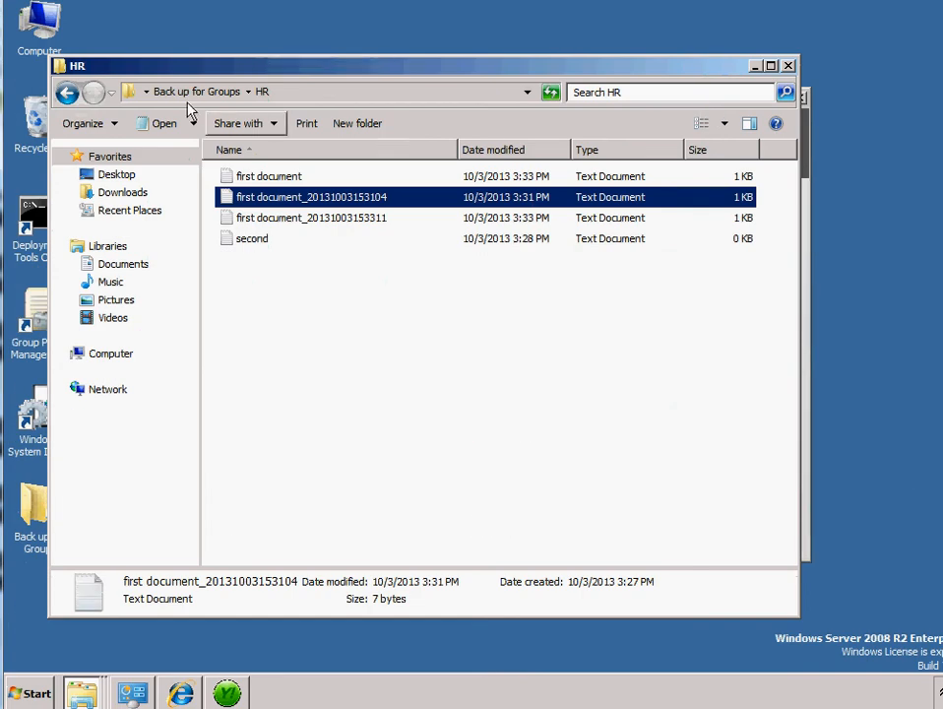
- On the server, examine the HR and Web folders inside "Back up for Groups", and minimize the Yadis! Backup window
{"action": "left_click", "coordinate": [67, 95]}
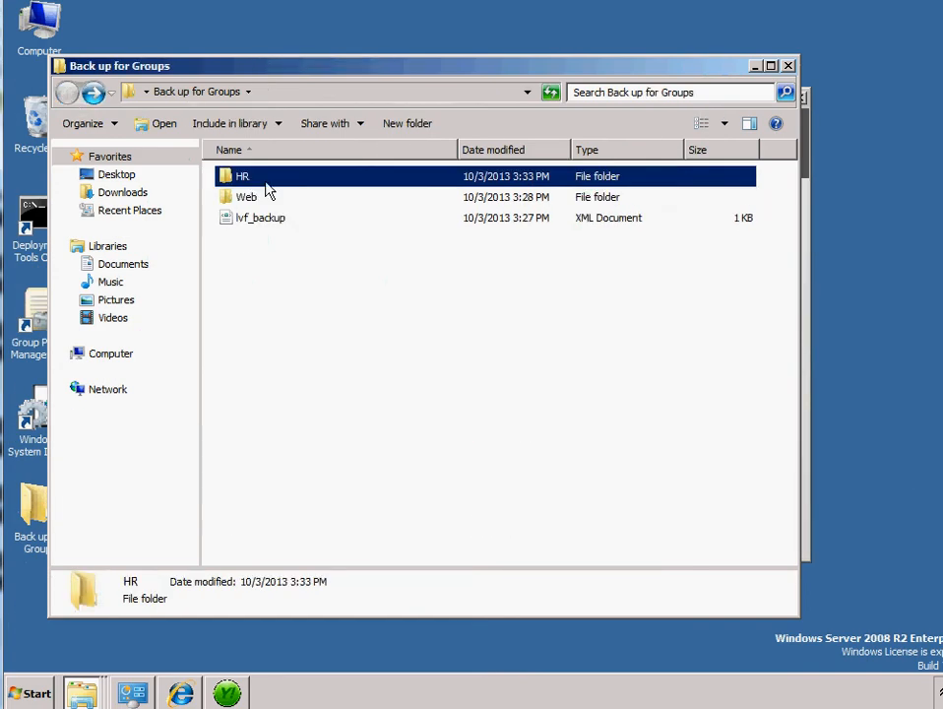
{"action": "left_click", "coordinate": [258, 203]}
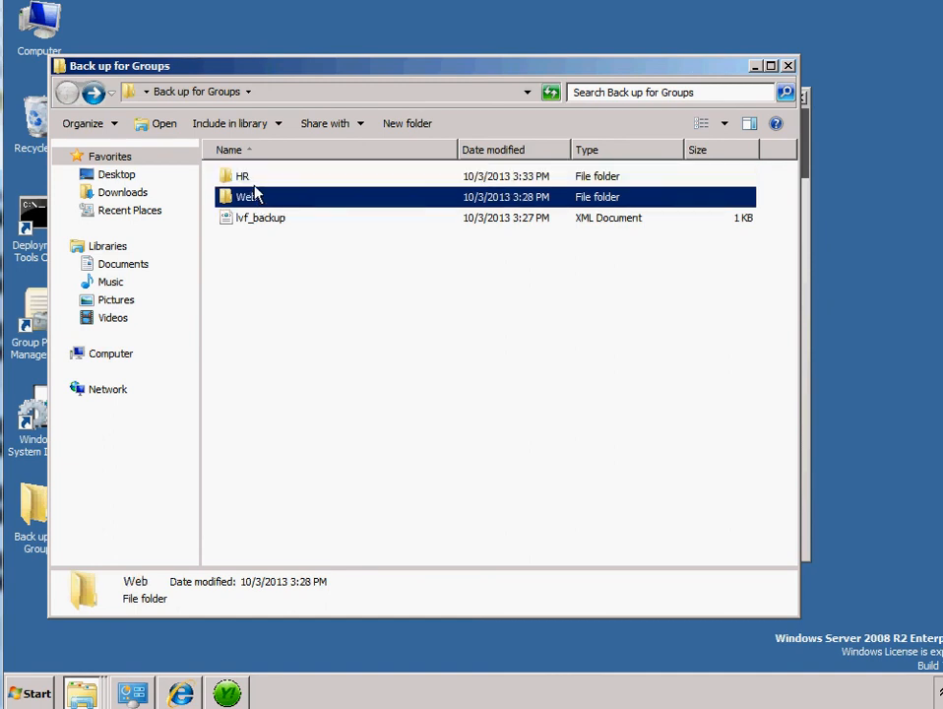
{"action": "double_click", "coordinate": [259, 184]}
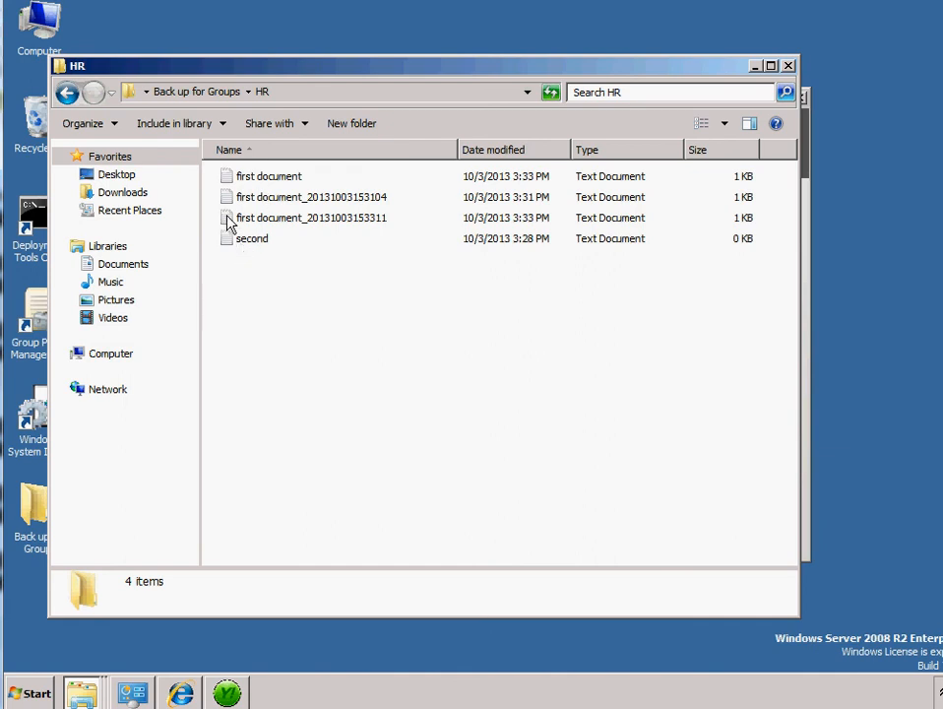
{"action": "left_click", "coordinate": [66, 93]}
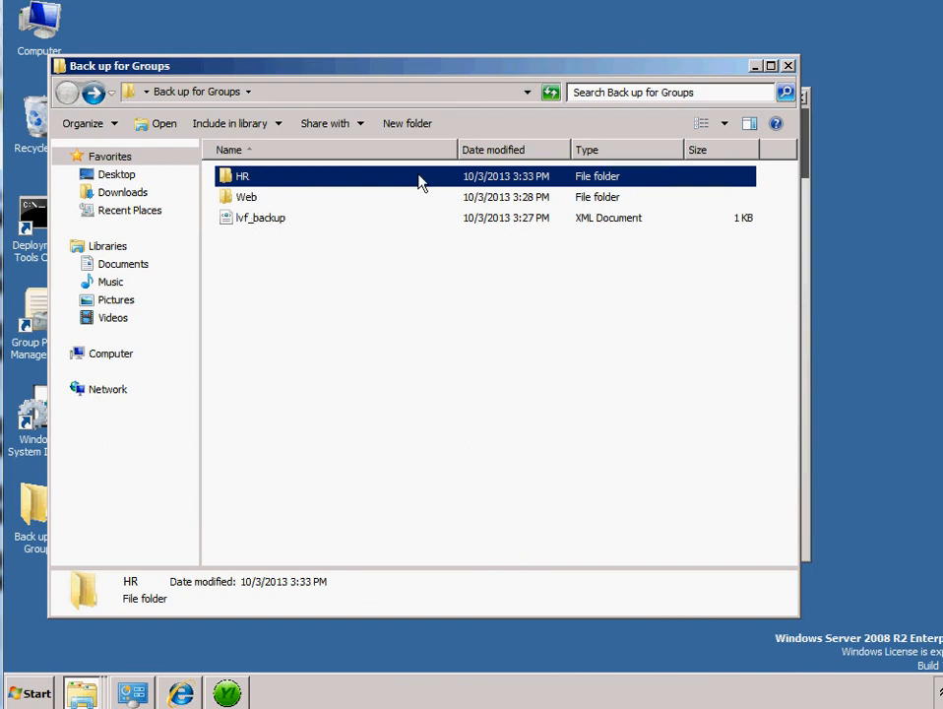
{"action": "double_click", "coordinate": [383, 200]}
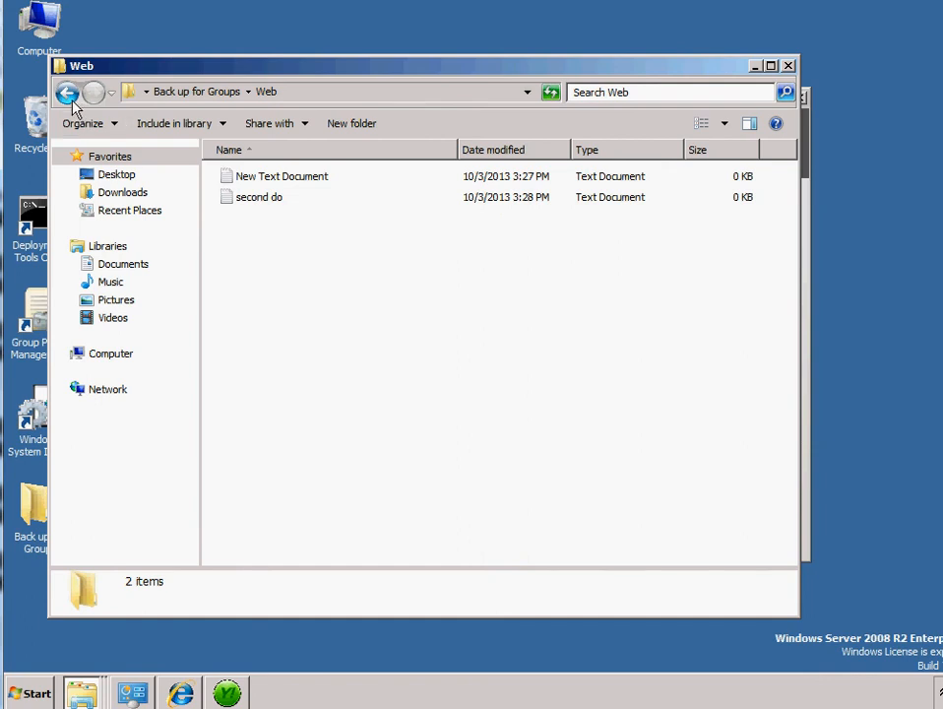
{"action": "left_click", "coordinate": [68, 95]}
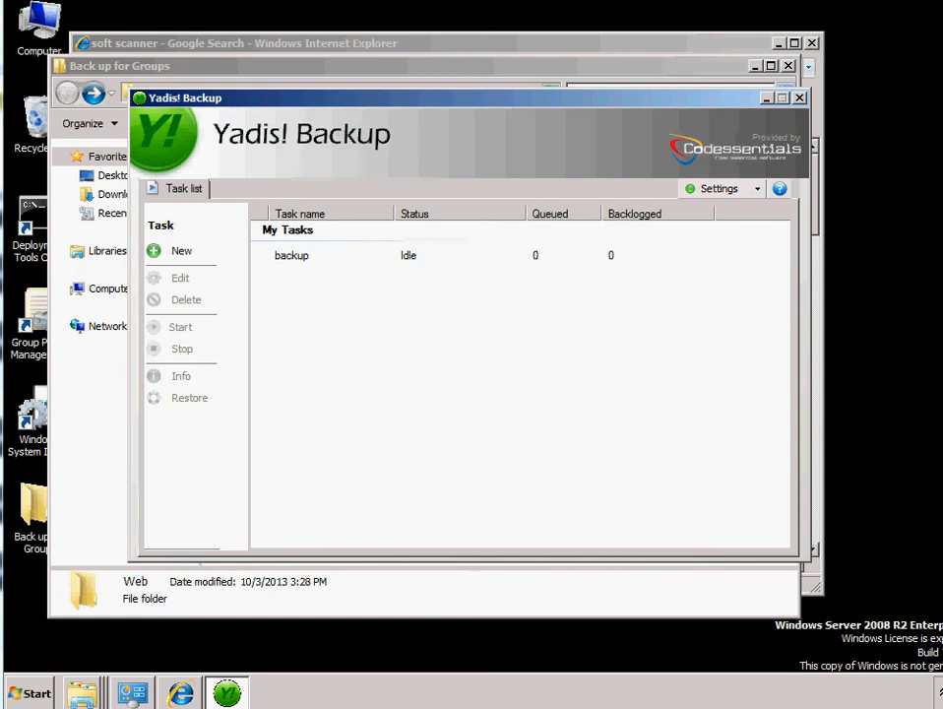
{"action": "left_click", "coordinate": [767, 98]}
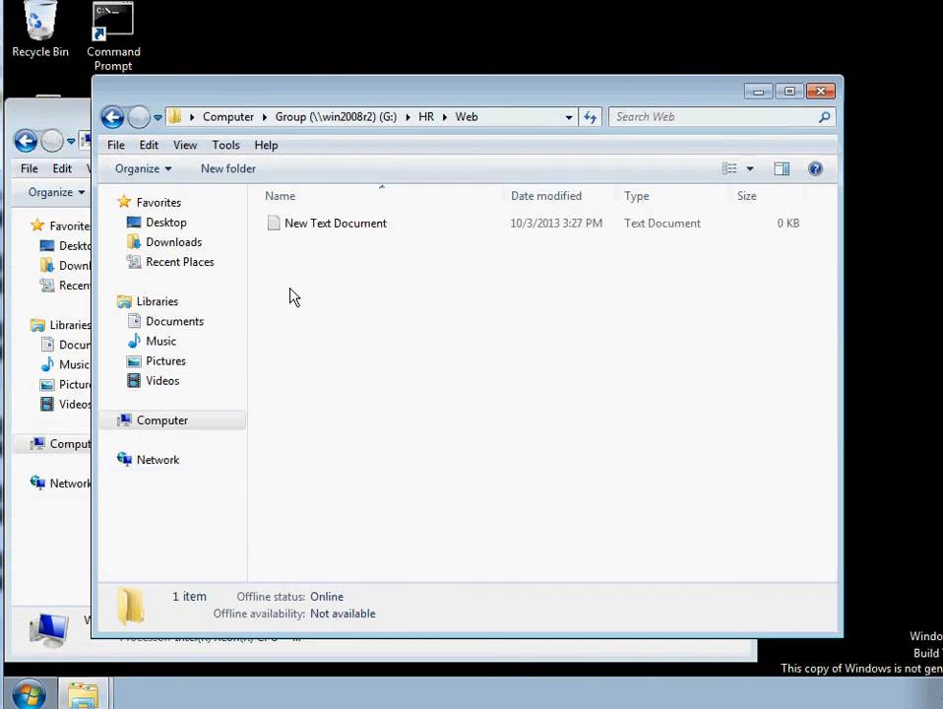
- On the client, create a text document with the default name in the Group share's Mark folder
{"action": "left_click", "coordinate": [113, 118]}
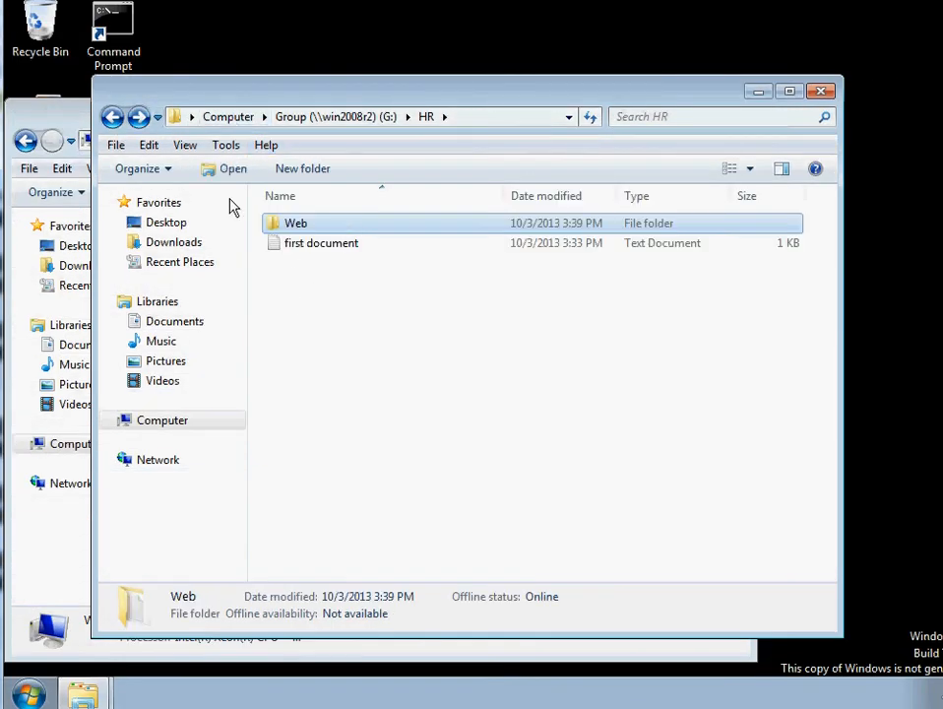
{"action": "left_click", "coordinate": [336, 117]}
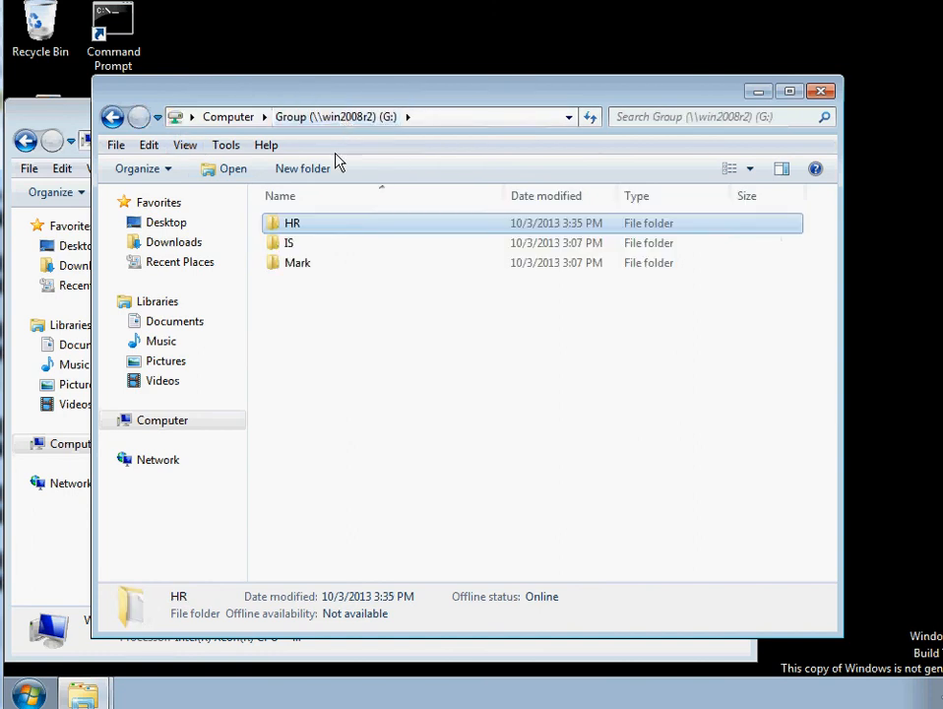
{"action": "double_click", "coordinate": [297, 268]}
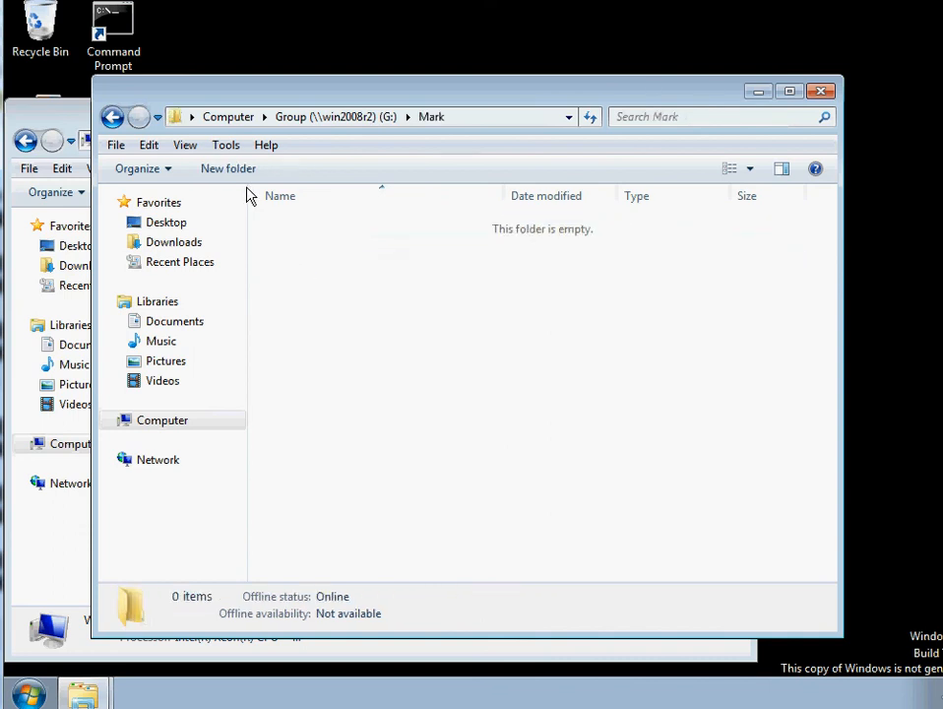
{"action": "left_click", "coordinate": [111, 119]}
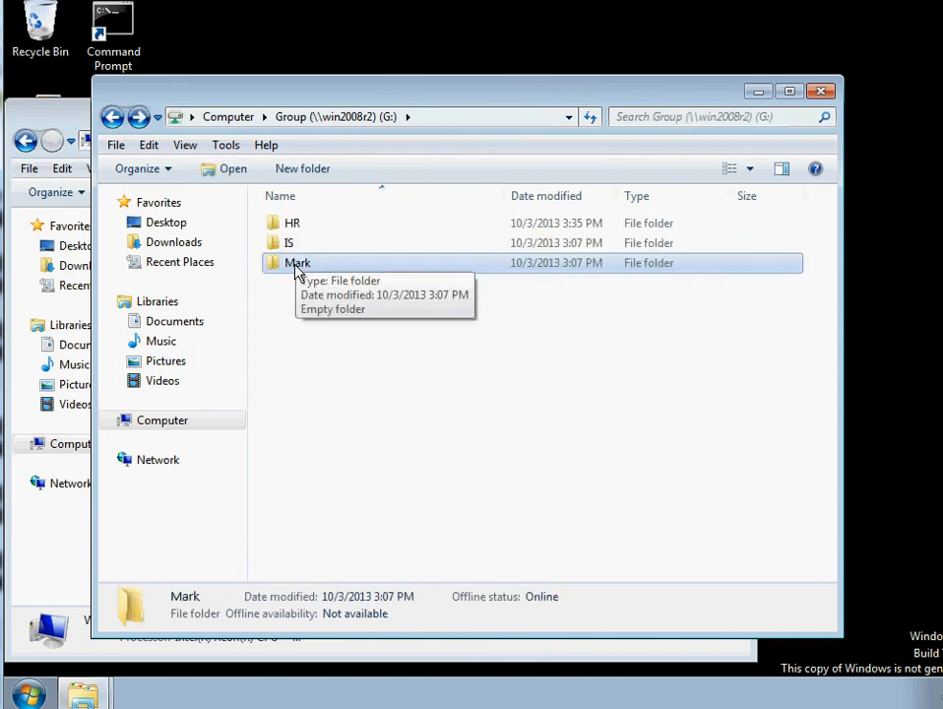
{"action": "double_click", "coordinate": [298, 266]}
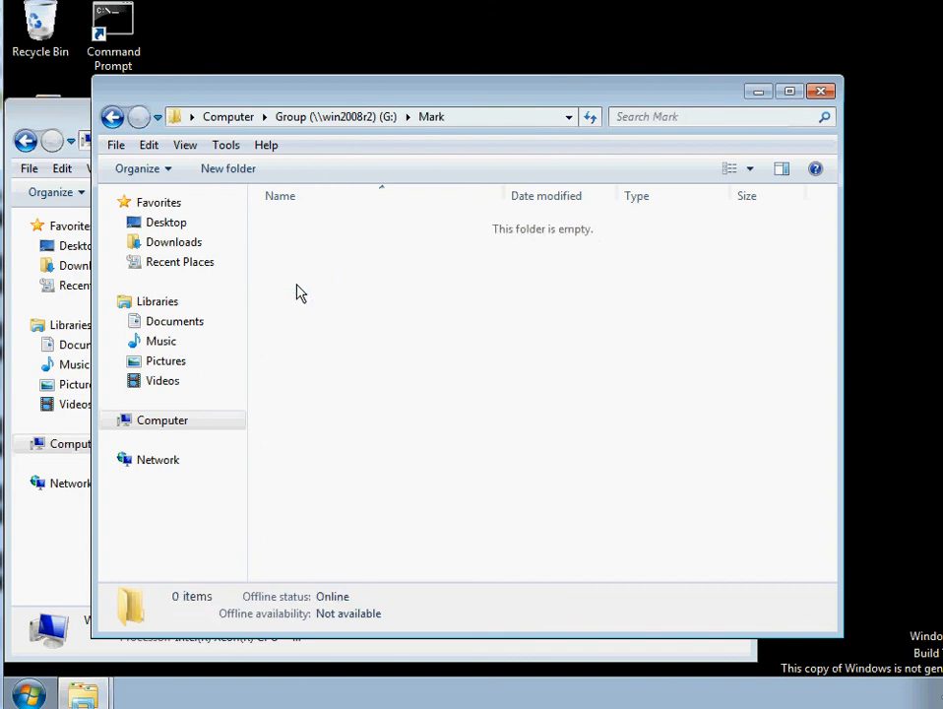
{"action": "right_click", "coordinate": [298, 293]}
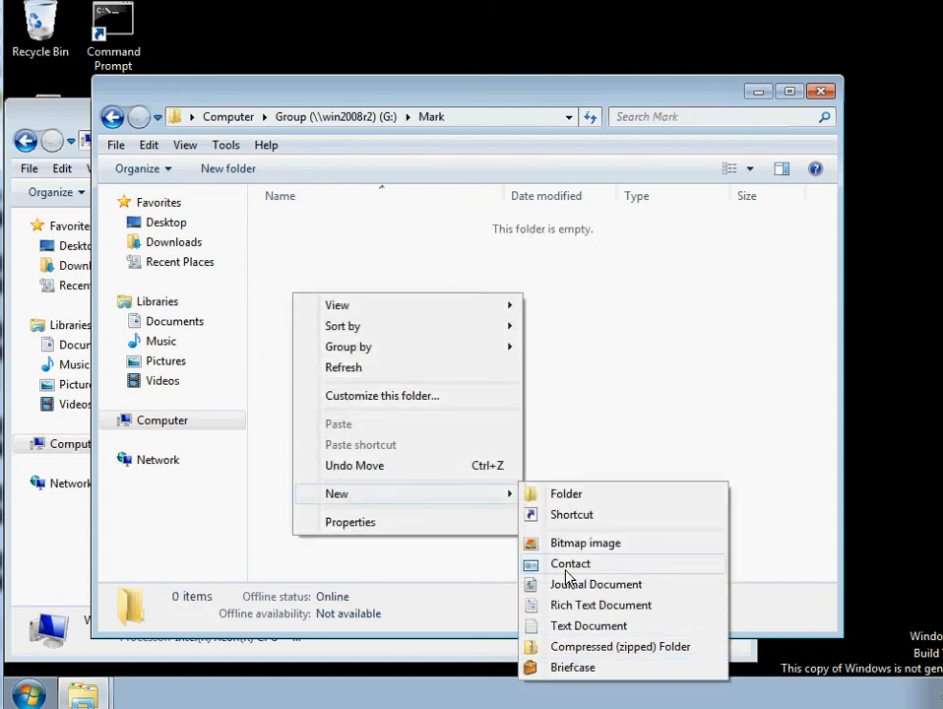
{"action": "left_click", "coordinate": [559, 627]}
{"action": "left_click", "coordinate": [638, 474]}
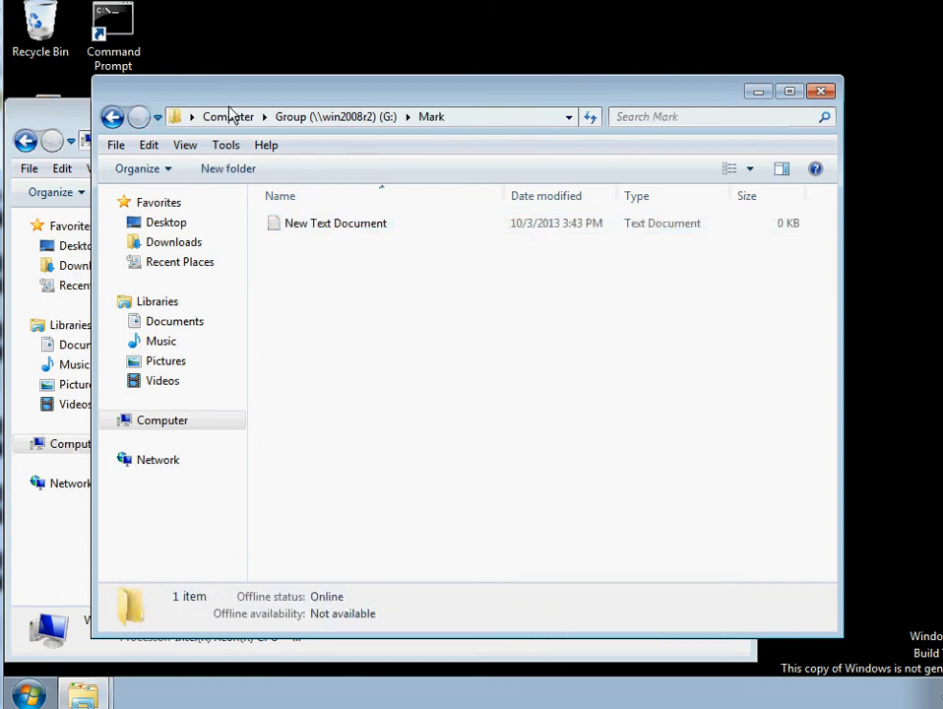
- Create another text document named "mark" in the Mark folder
{"action": "left_click", "coordinate": [111, 117]}
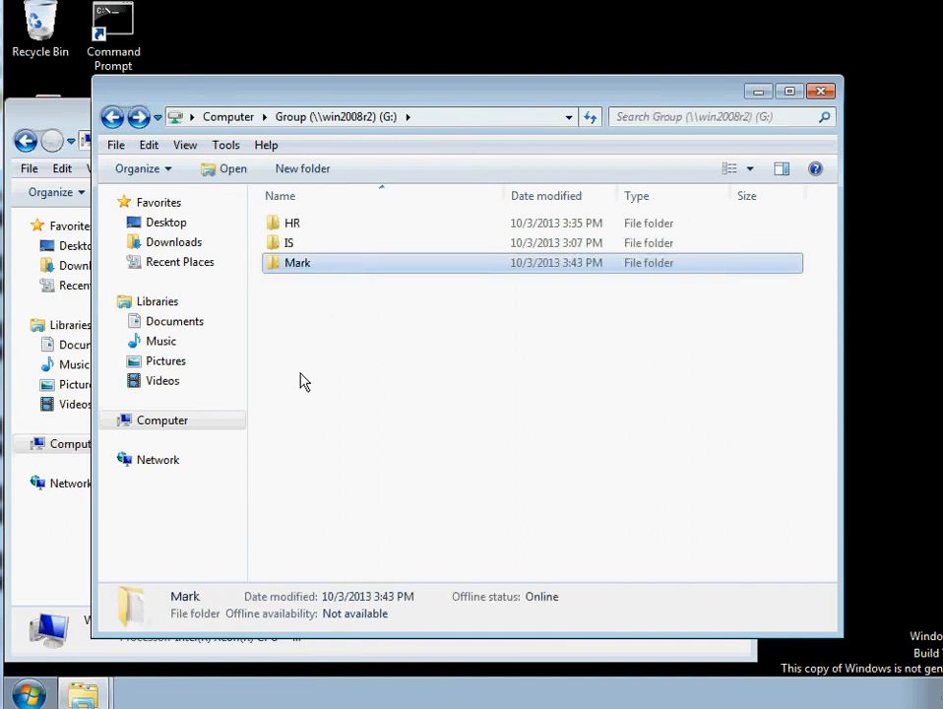
{"action": "double_click", "coordinate": [296, 264]}
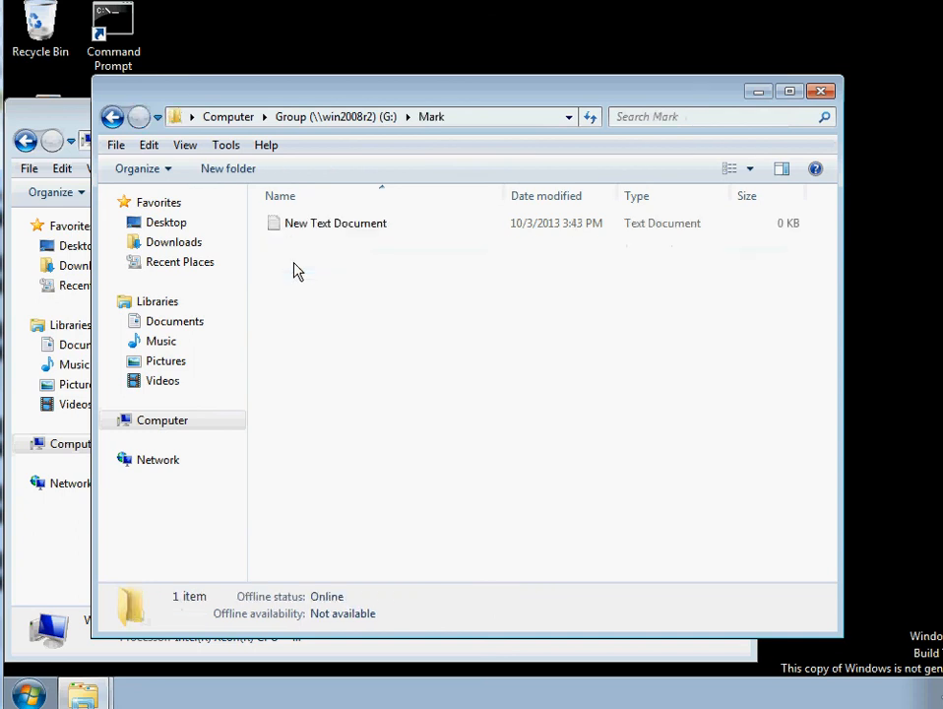
{"action": "right_click", "coordinate": [296, 319]}
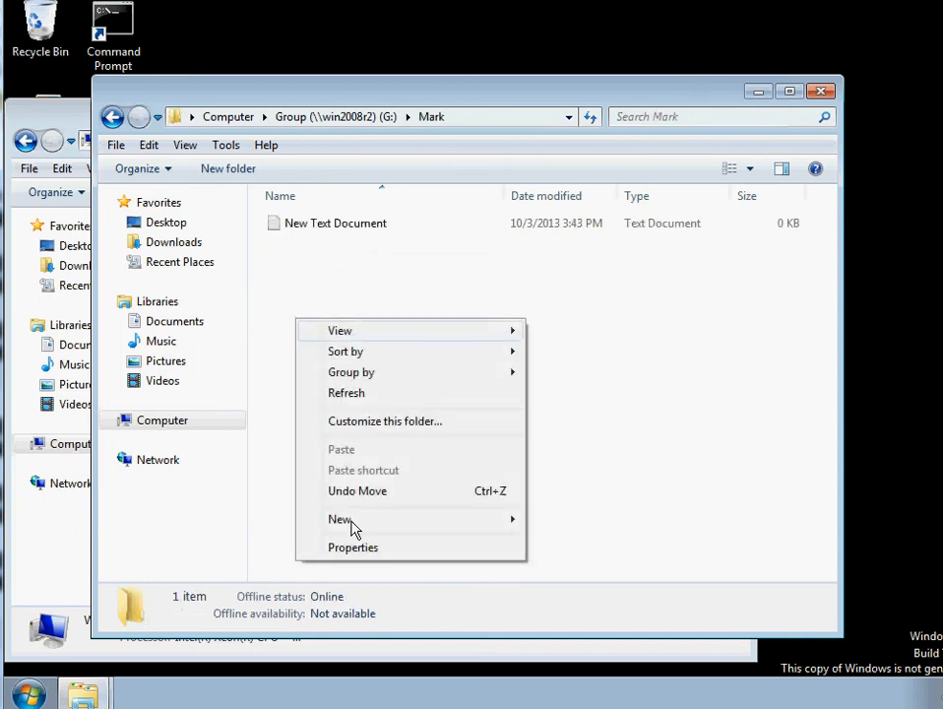
{"action": "mouse_move", "coordinate": [352, 532]}
{"action": "left_click", "coordinate": [557, 650]}
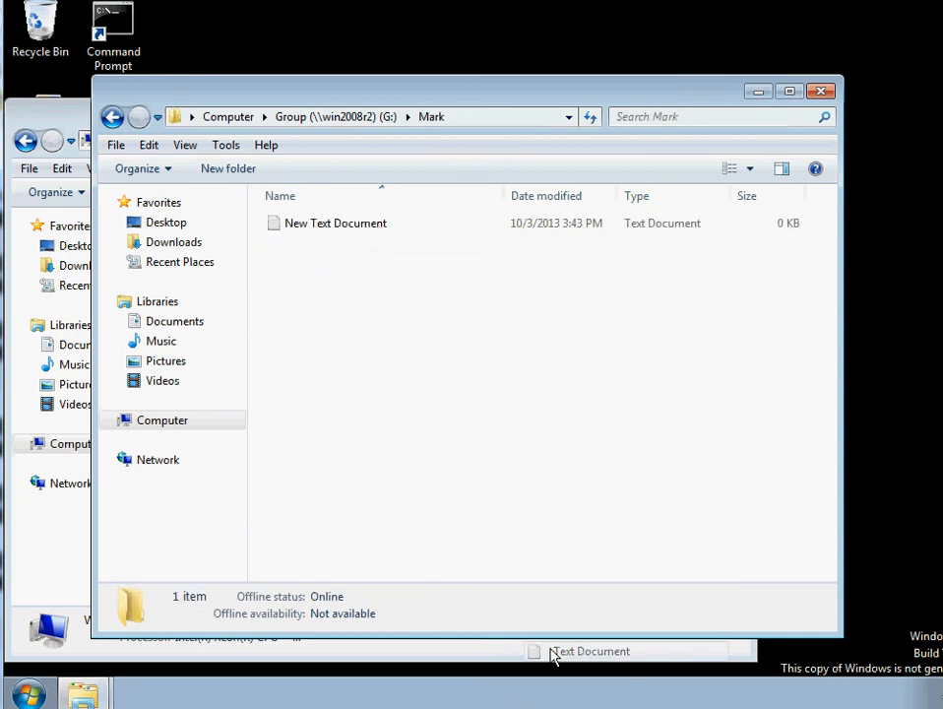
{"action": "type", "text": "mark"}
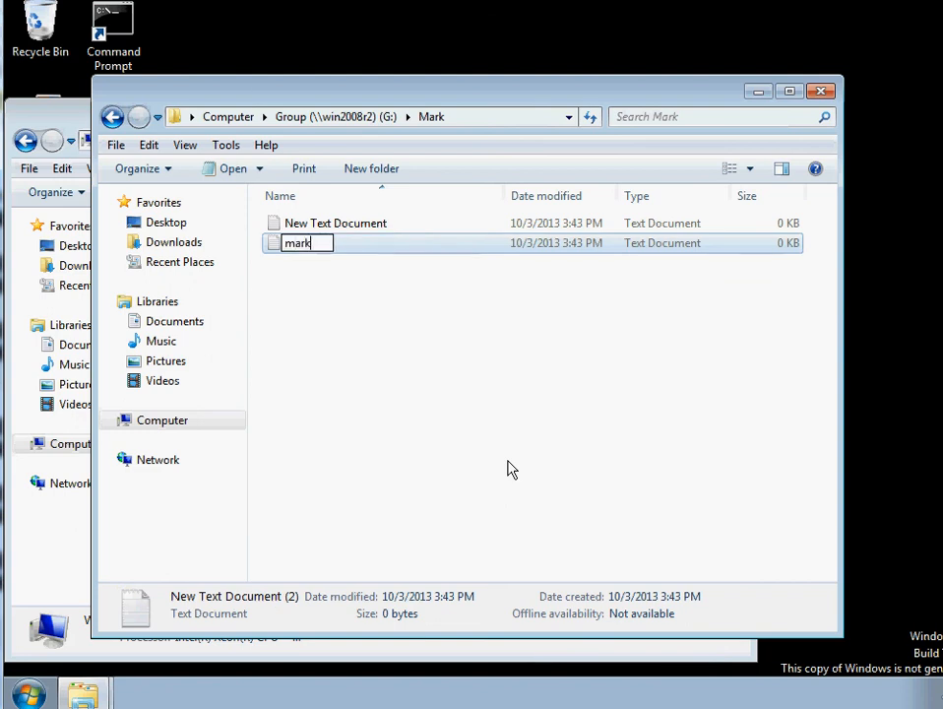
{"action": "left_click", "coordinate": [511, 469]}
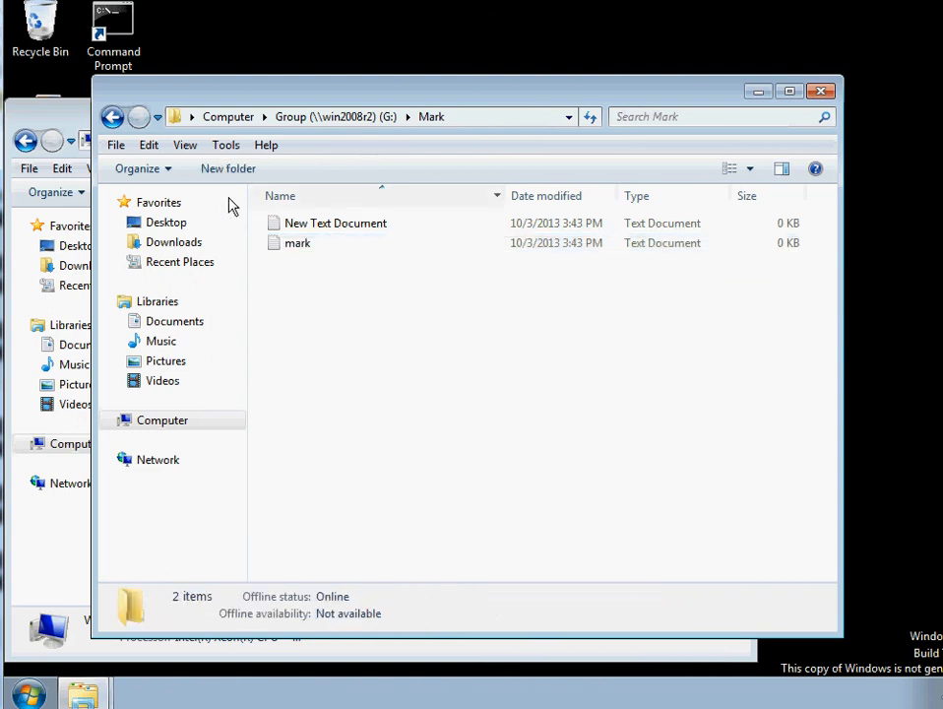
- Open the Group share in a second window beside the first and move the file "mark" from the Mark folder into HR
{"action": "left_click", "coordinate": [113, 118]}
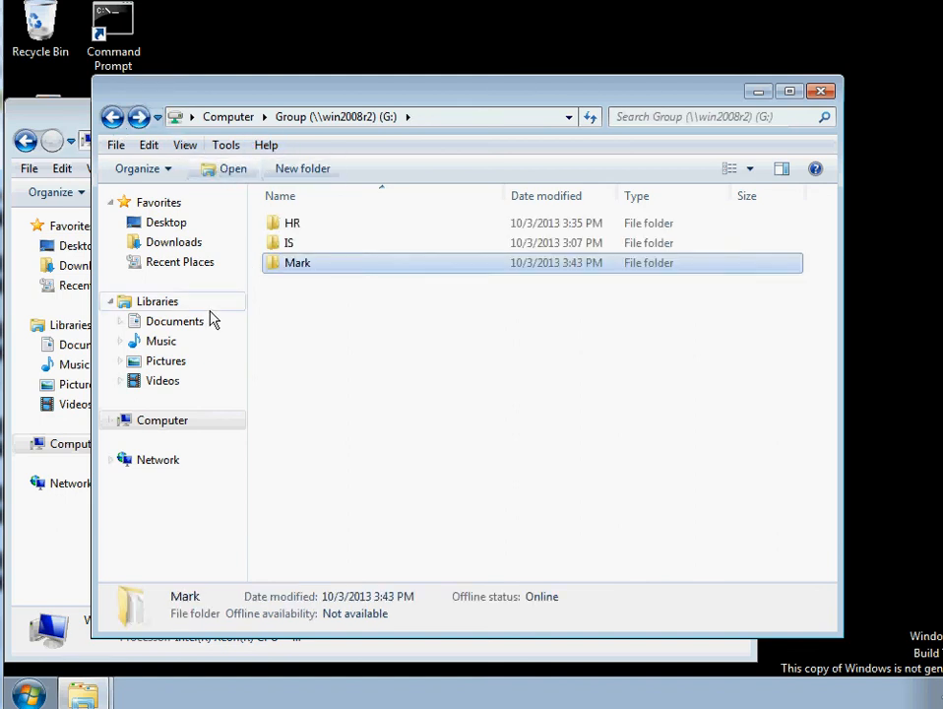
{"action": "left_click", "coordinate": [29, 694]}
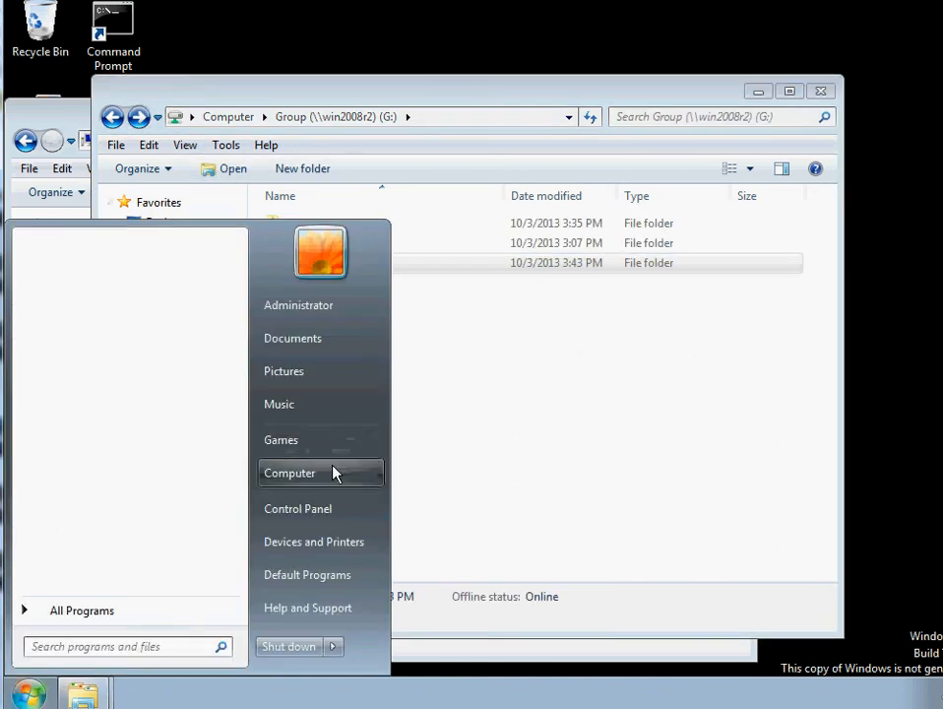
{"action": "left_click", "coordinate": [335, 473]}
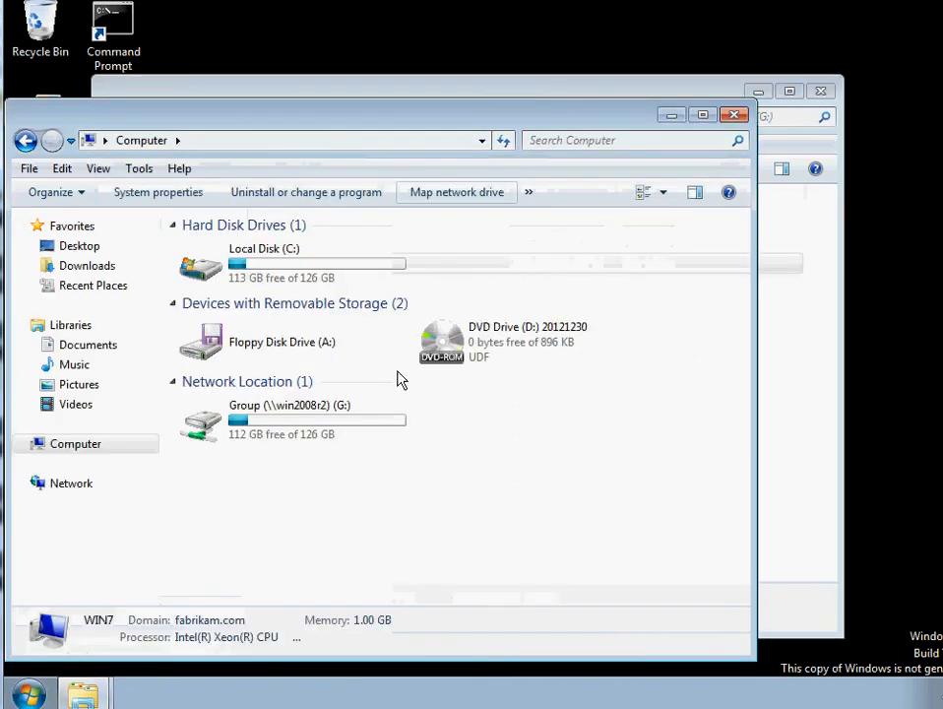
{"action": "double_click", "coordinate": [277, 428]}
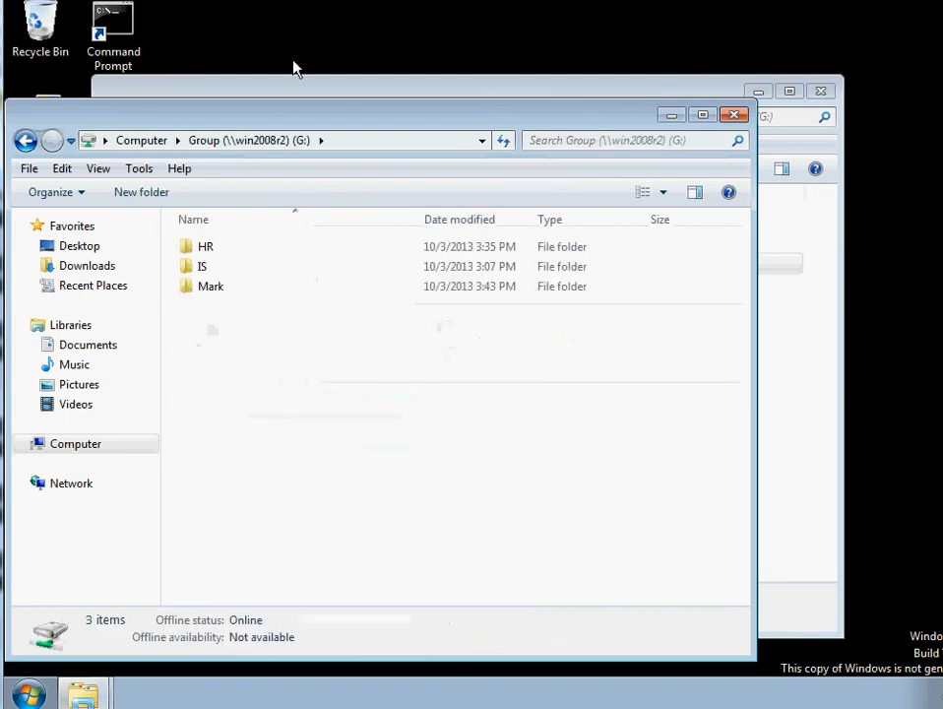
{"action": "left_click_drag", "start_coordinate": [303, 99], "coordinate": [549, 139]}
{"action": "double_click", "coordinate": [521, 312]}
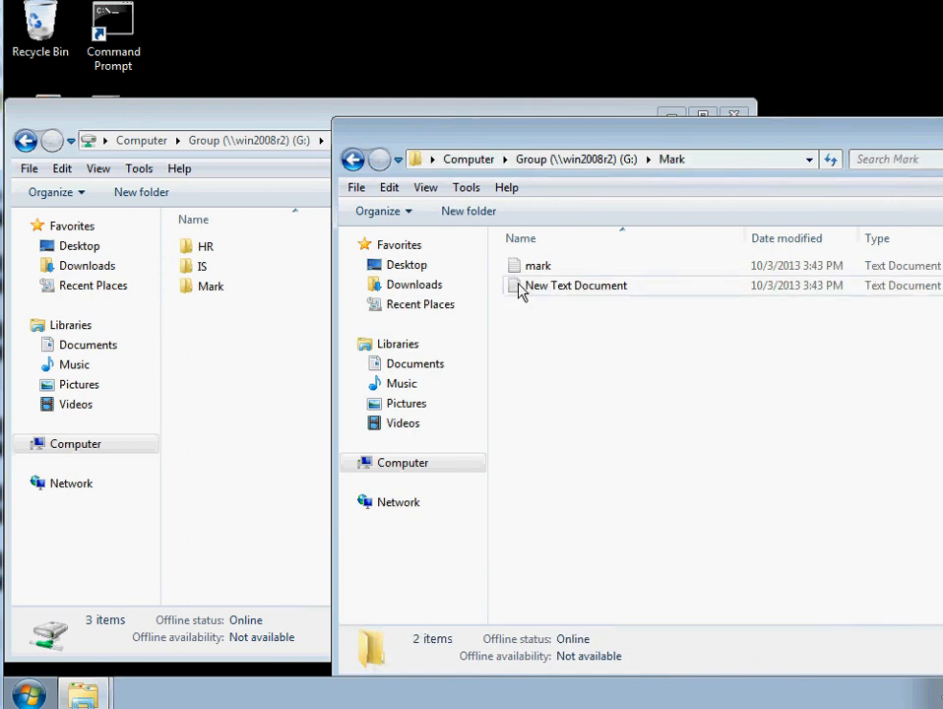
{"action": "left_click_drag", "start_coordinate": [512, 276], "coordinate": [233, 252]}
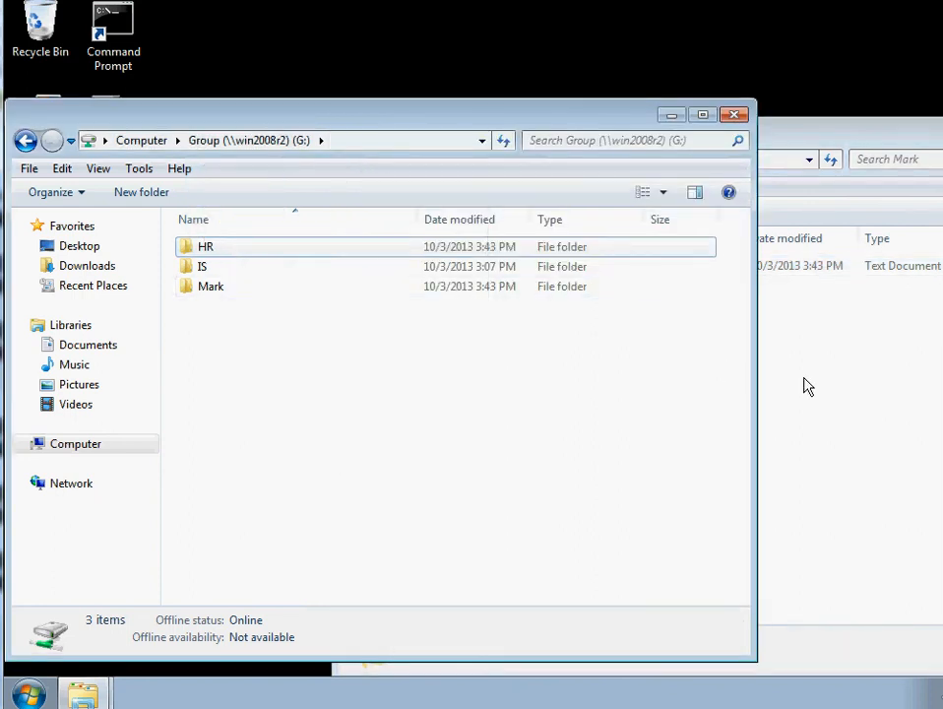
- Bring the Mark folder window to the front and search that folder for "mark"
{"action": "left_click", "coordinate": [834, 415]}
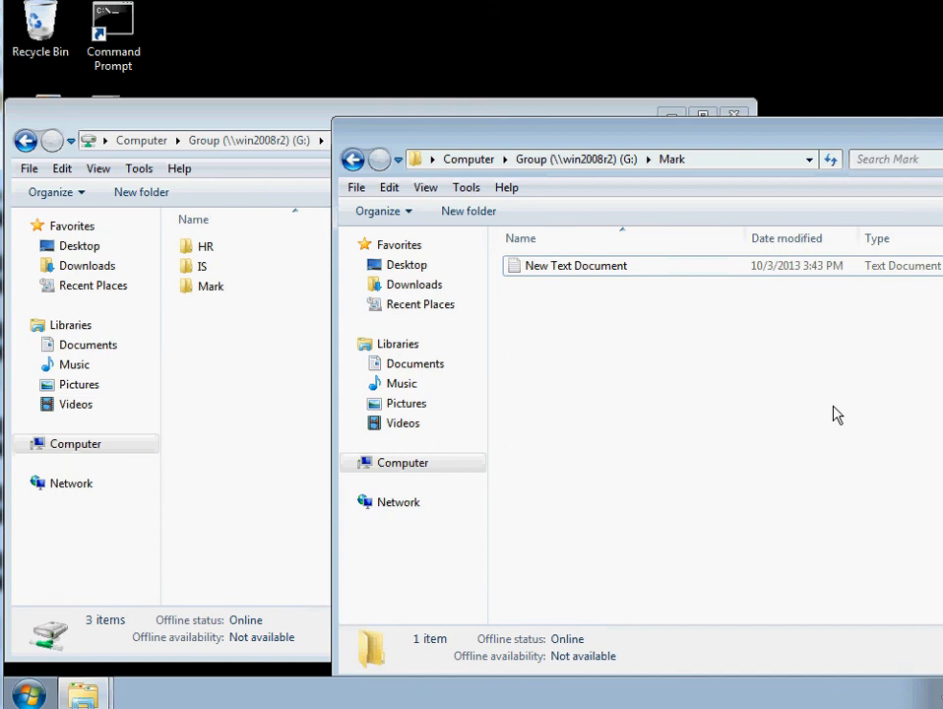
{"action": "left_click_drag", "start_coordinate": [884, 144], "coordinate": [840, 125]}
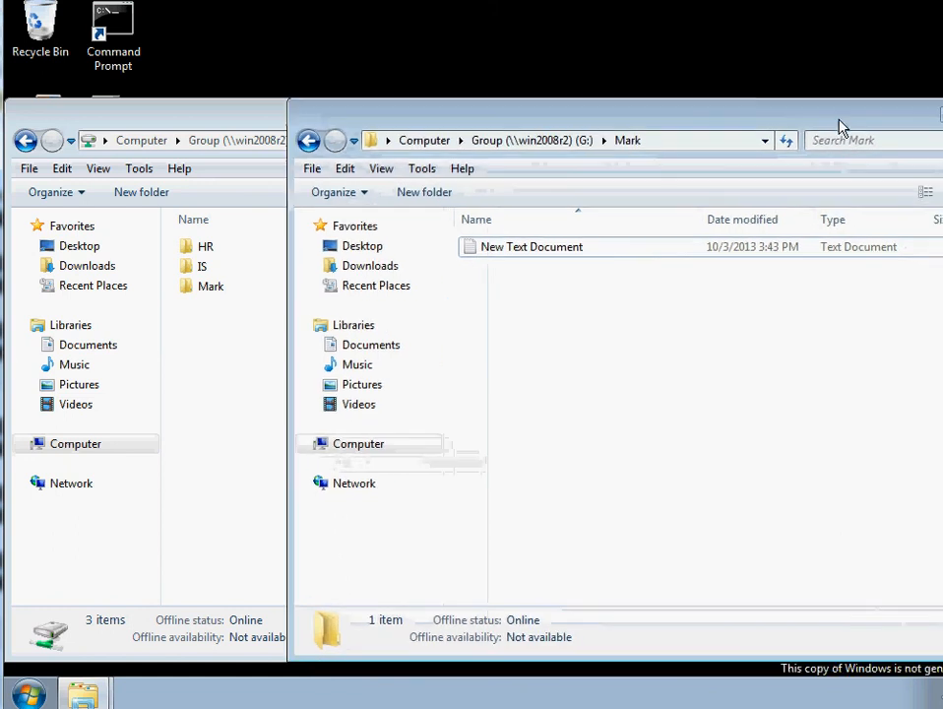
{"action": "left_click", "coordinate": [872, 144]}
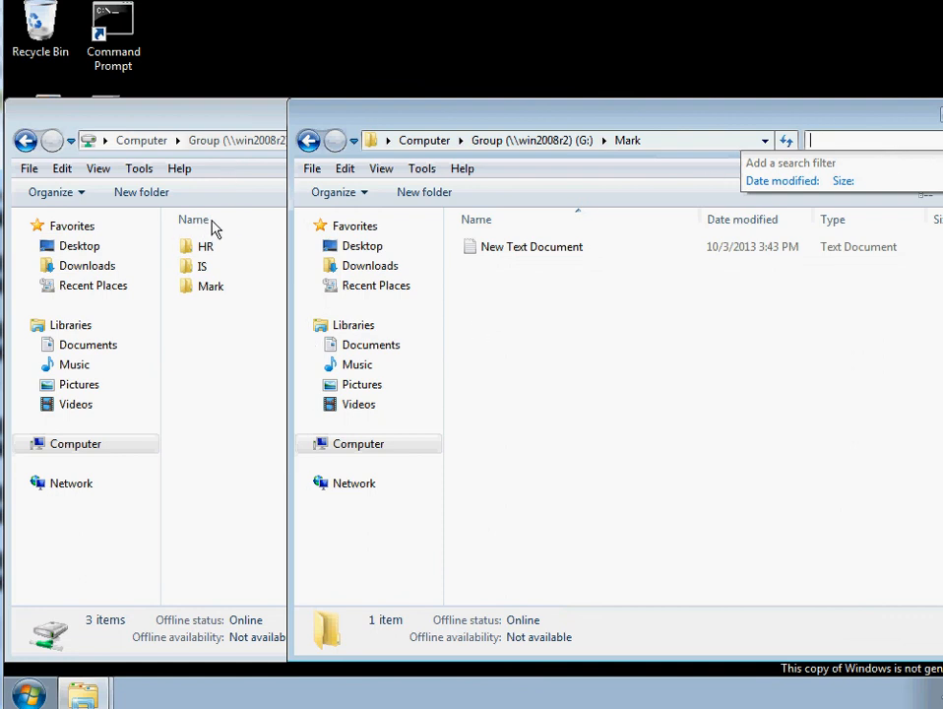
{"action": "left_click", "coordinate": [215, 270]}
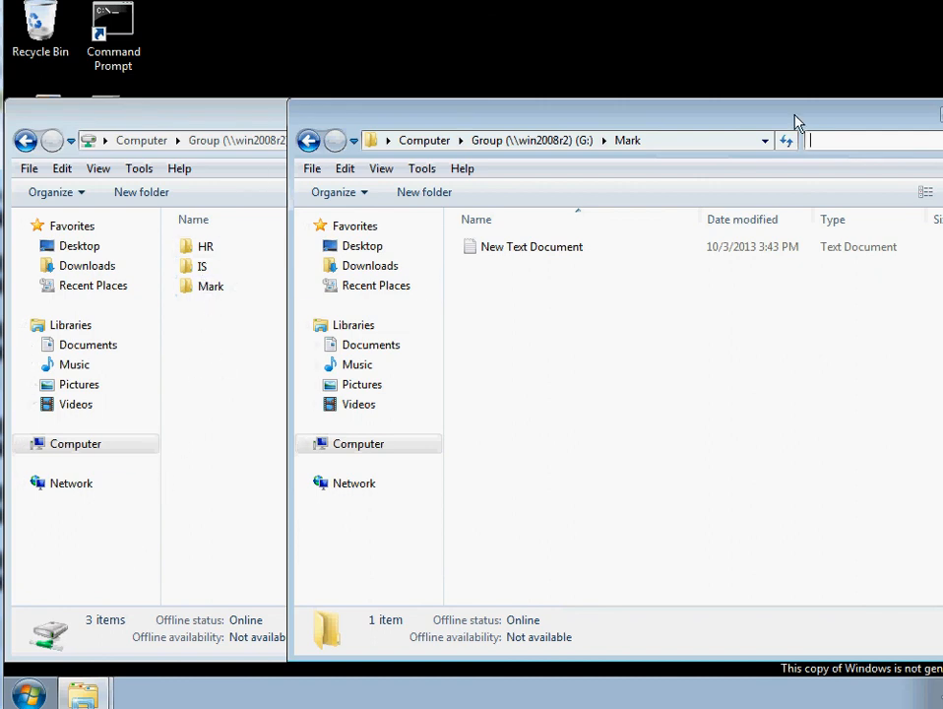
{"action": "left_click", "coordinate": [832, 146]}
{"action": "type", "text": "m"}
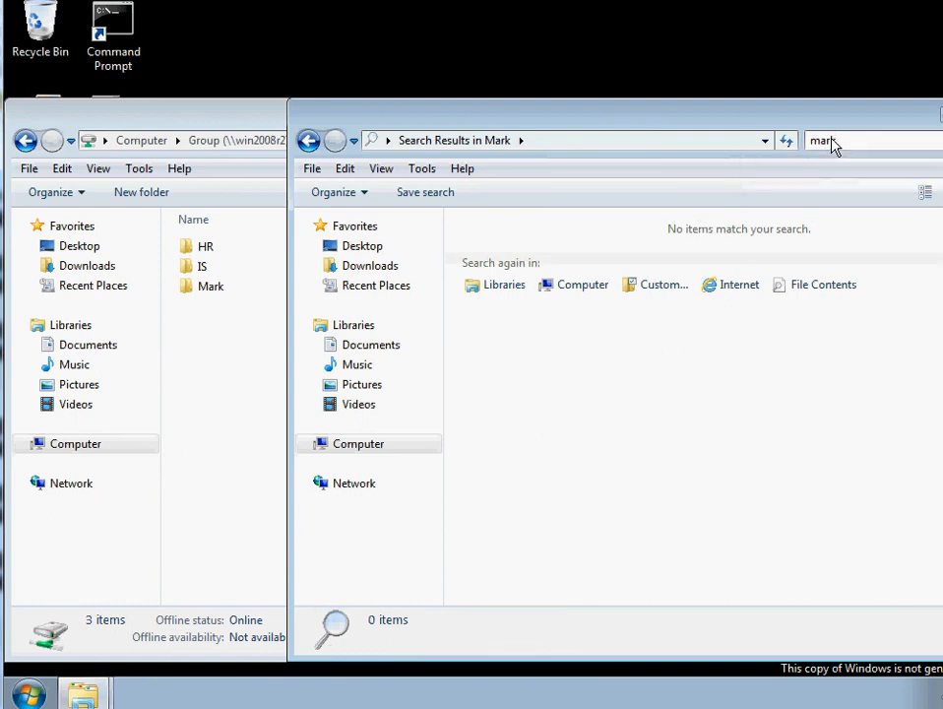
- Close the Mark folder's search results window, reposition the Group share window and select the Mark folder in it
{"action": "type", "text": "ark"}
{"action": "left_click_drag", "start_coordinate": [816, 118], "coordinate": [741, 126]}
{"action": "left_click", "coordinate": [917, 122]}
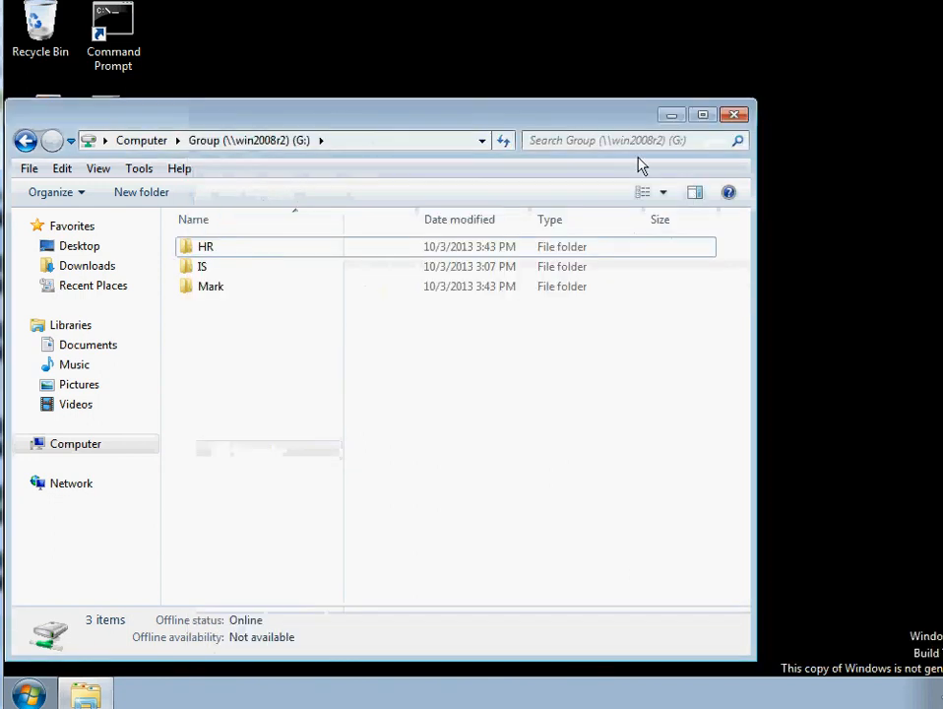
{"action": "left_click_drag", "start_coordinate": [416, 118], "coordinate": [478, 56]}
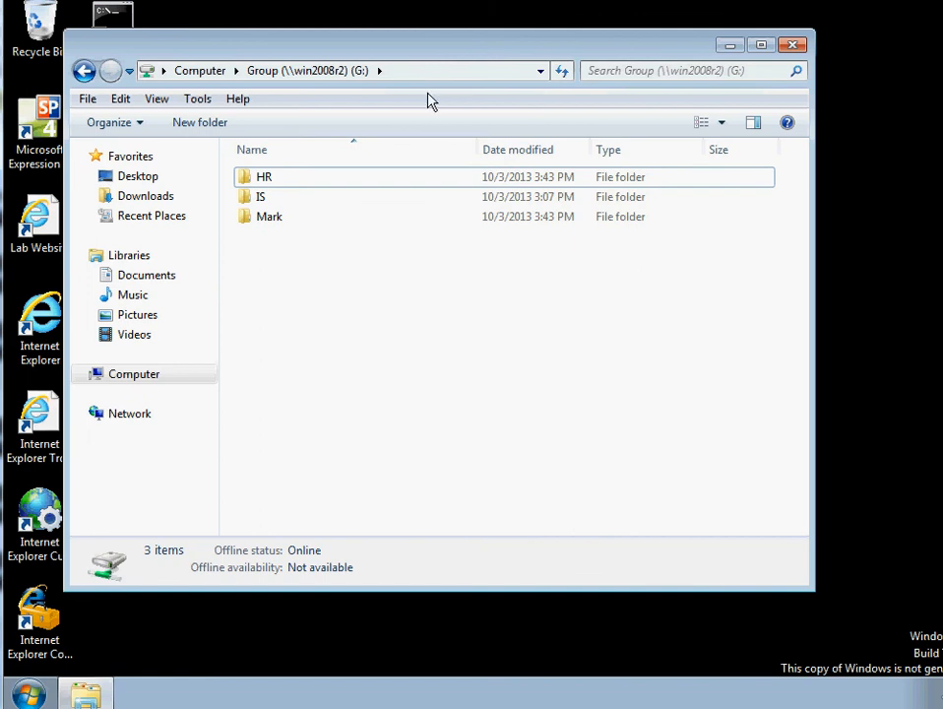
{"action": "left_click", "coordinate": [264, 224]}
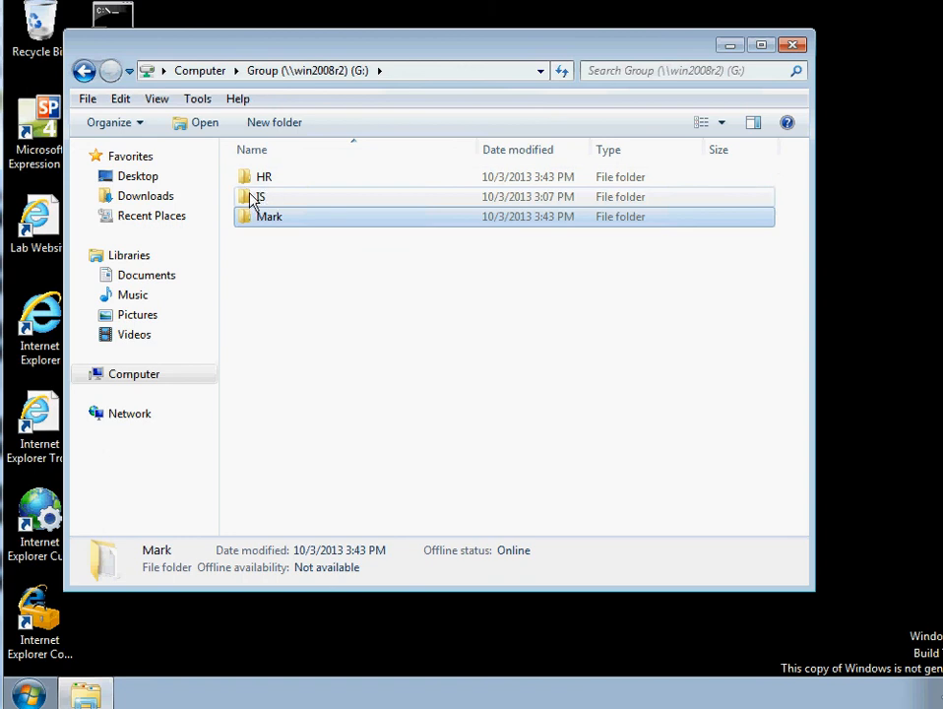
{"action": "mouse_move", "coordinate": [273, 189]}
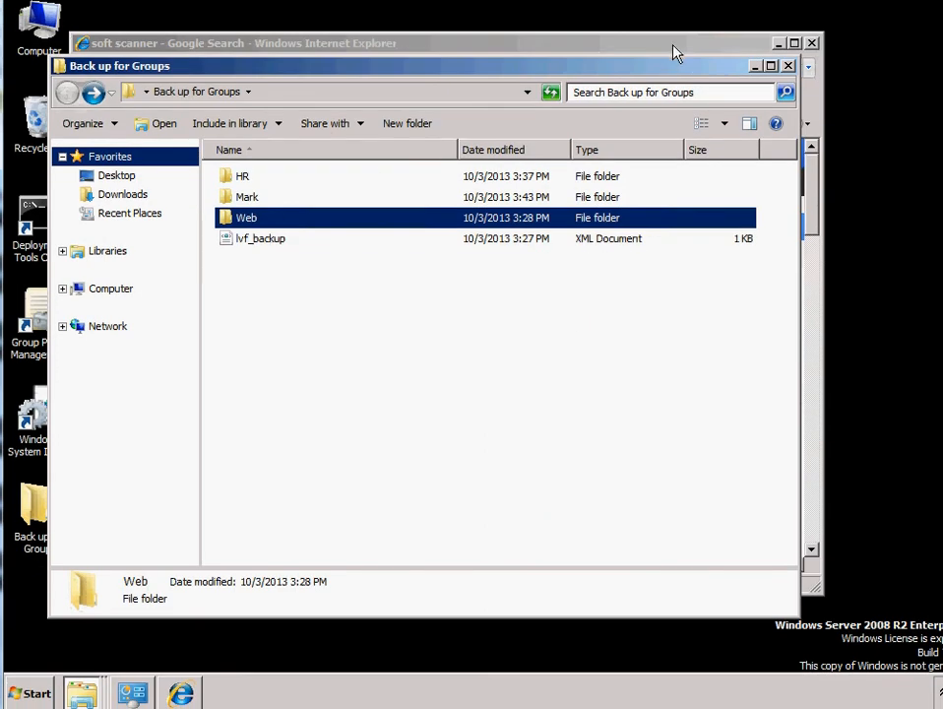
- On the server, search Google for "lan search pro" in Internet Explorer and open SoftPerfect's LAN Search Pro product page
{"action": "left_click", "coordinate": [674, 45]}
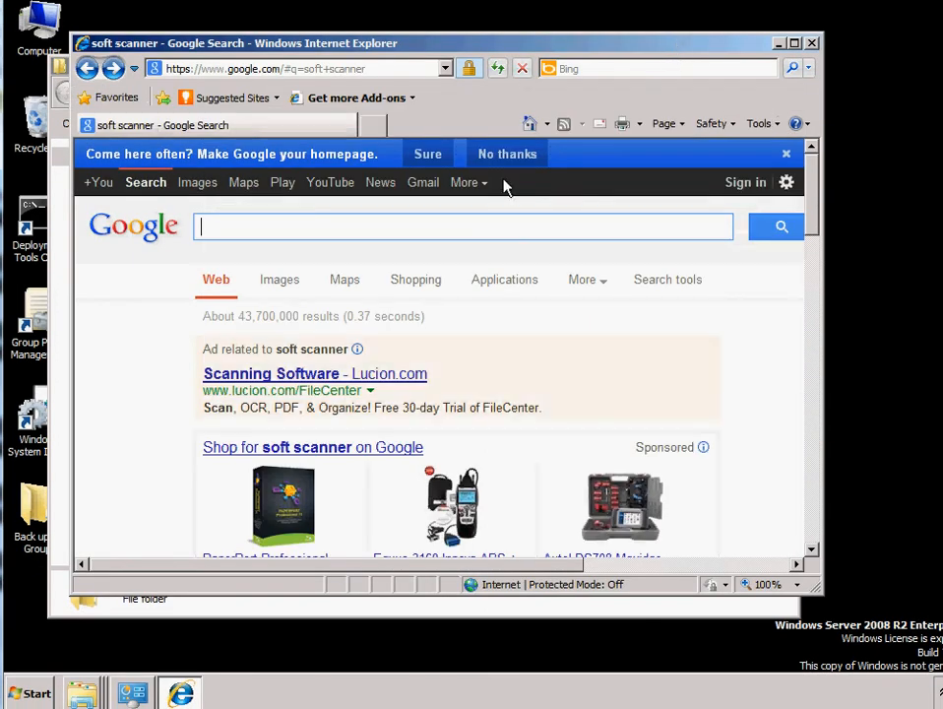
{"action": "type", "text": "lan se"}
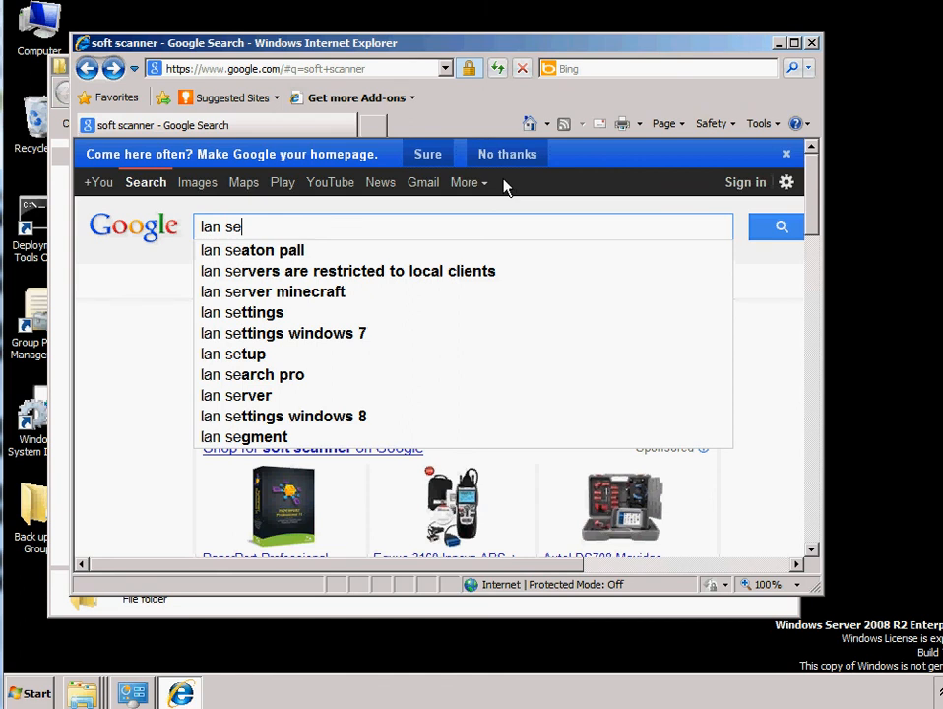
{"action": "type", "text": "ae"}
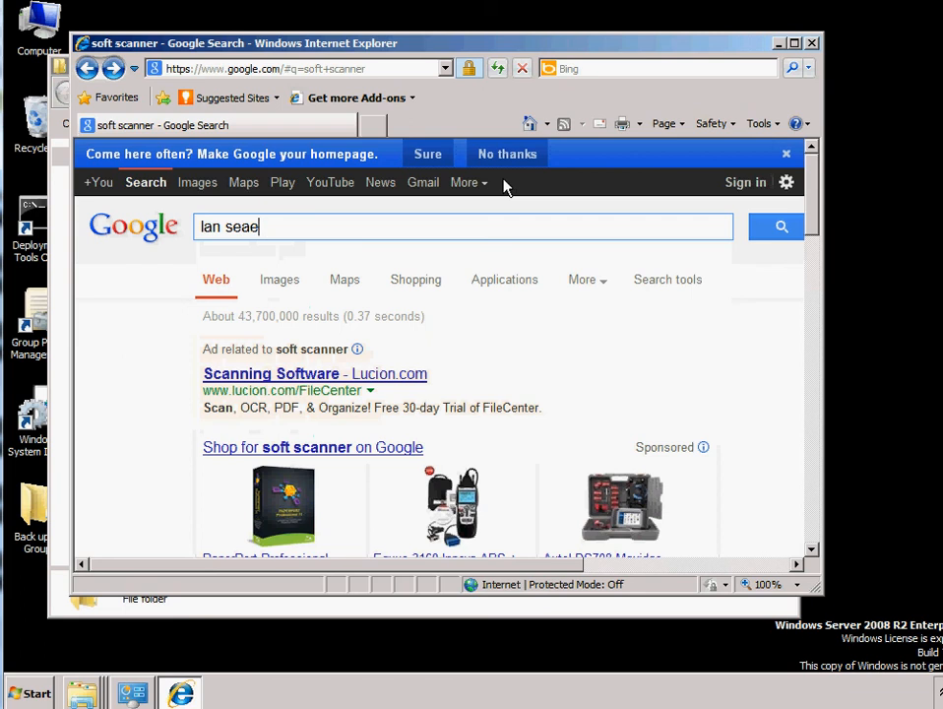
{"action": "key", "text": "BackSpace"}
{"action": "type", "text": "rxc"}
{"action": "key", "text": "BackSpace"}
{"action": "key", "text": "BackSpace"}
{"action": "left_click", "coordinate": [369, 256]}
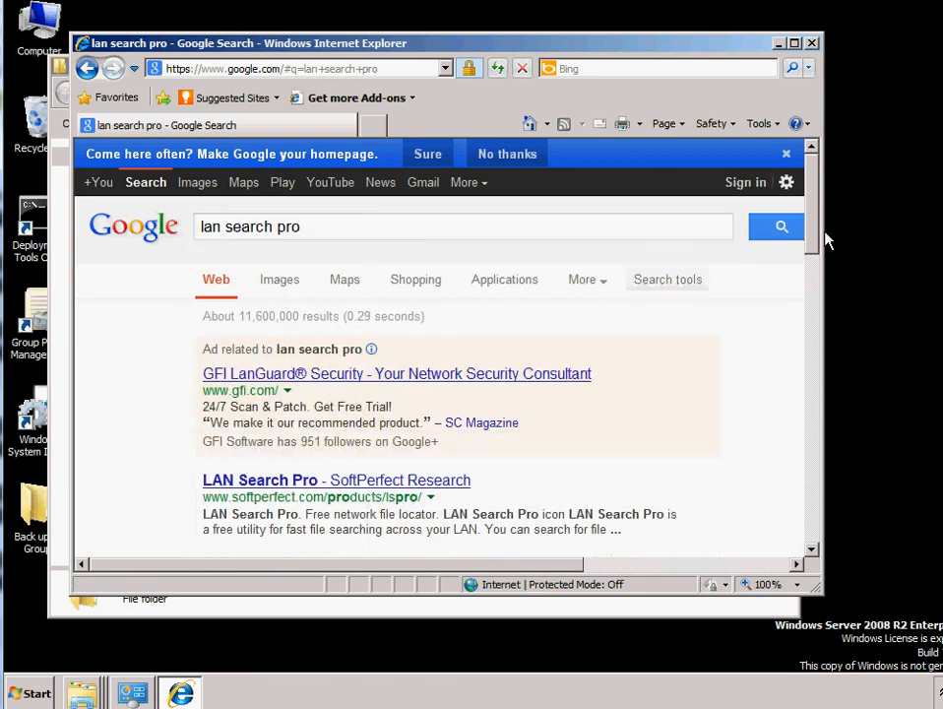
{"action": "left_click", "coordinate": [449, 482]}
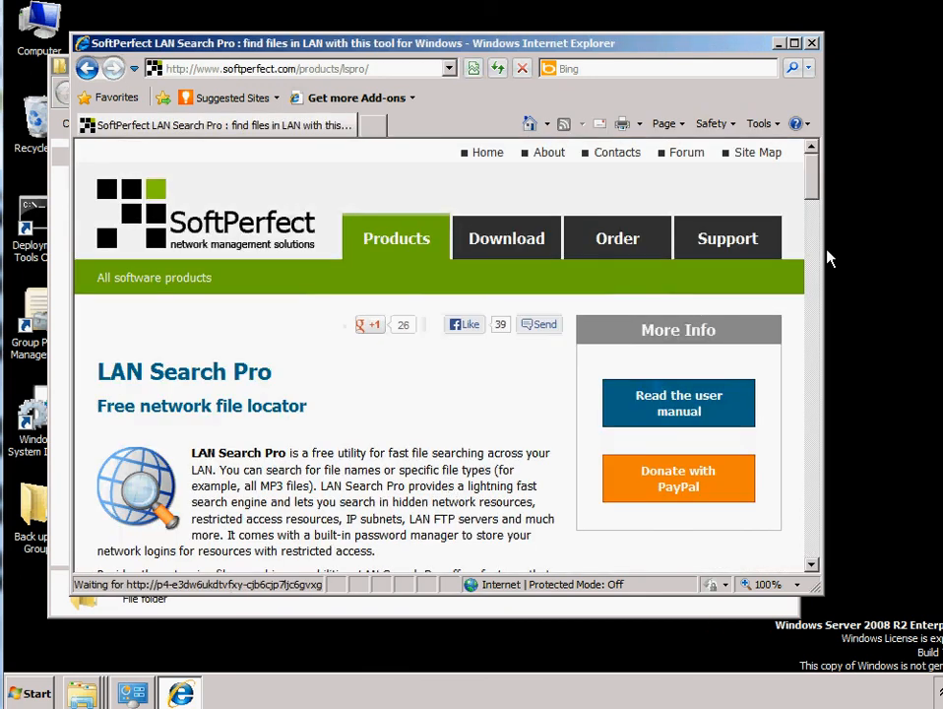
- Download the portable edition of LAN Search as lansearchpro_portable into the Downloads folder
{"action": "left_click_drag", "start_coordinate": [817, 194], "coordinate": [786, 516]}
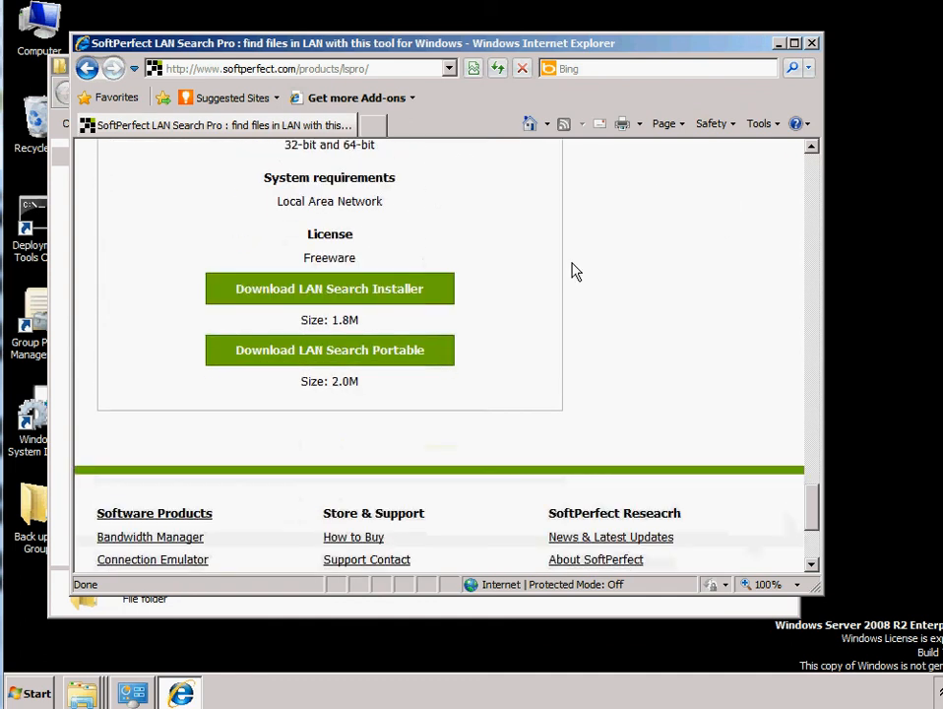
{"action": "left_click", "coordinate": [395, 360]}
{"action": "left_click", "coordinate": [543, 354]}
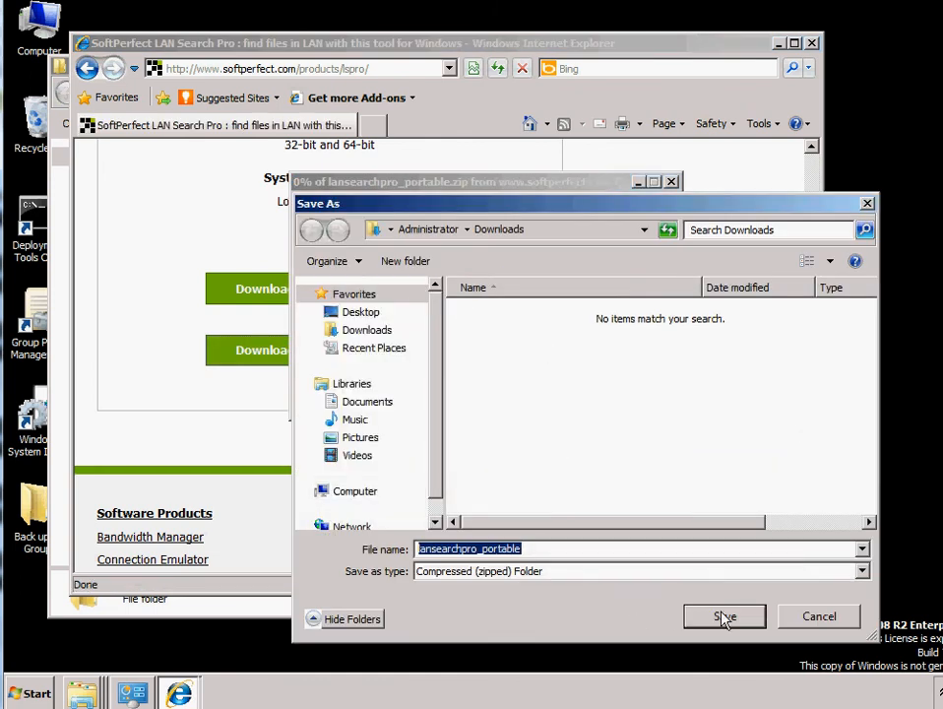
{"action": "left_click", "coordinate": [726, 617]}
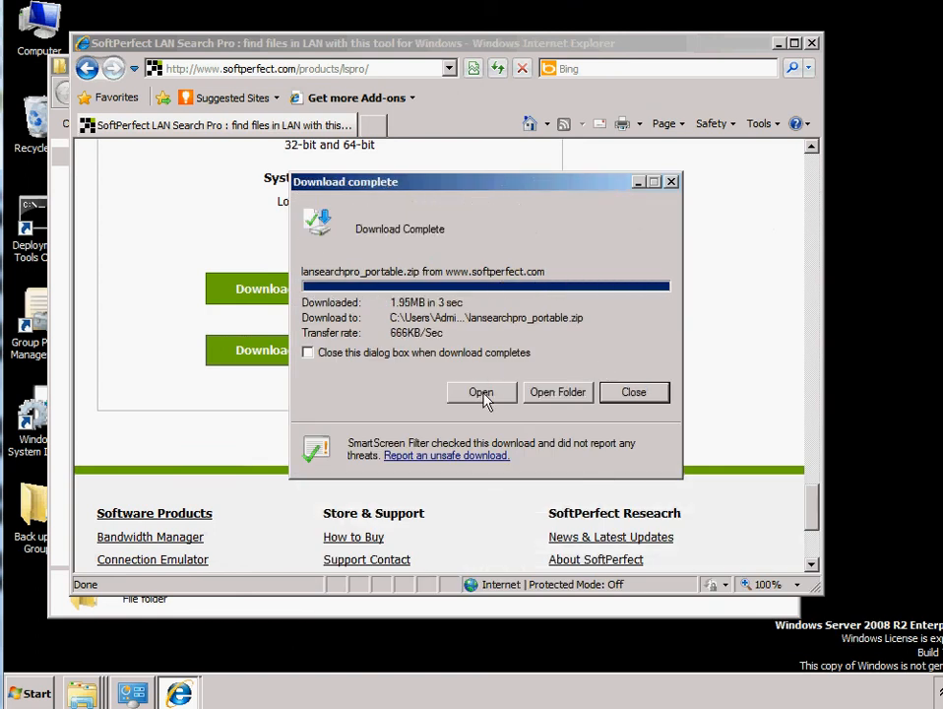
- Open the downloaded lansearchpro_portable archive and extract all its files to the default location
{"action": "left_click", "coordinate": [482, 392]}
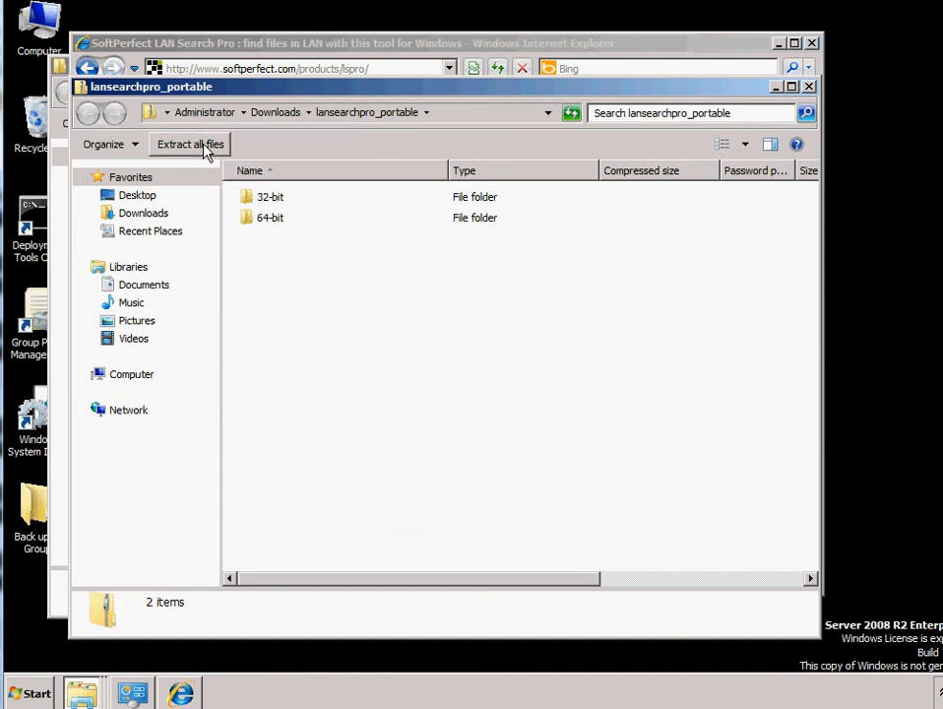
{"action": "left_click", "coordinate": [192, 145]}
{"action": "left_click", "coordinate": [649, 516]}
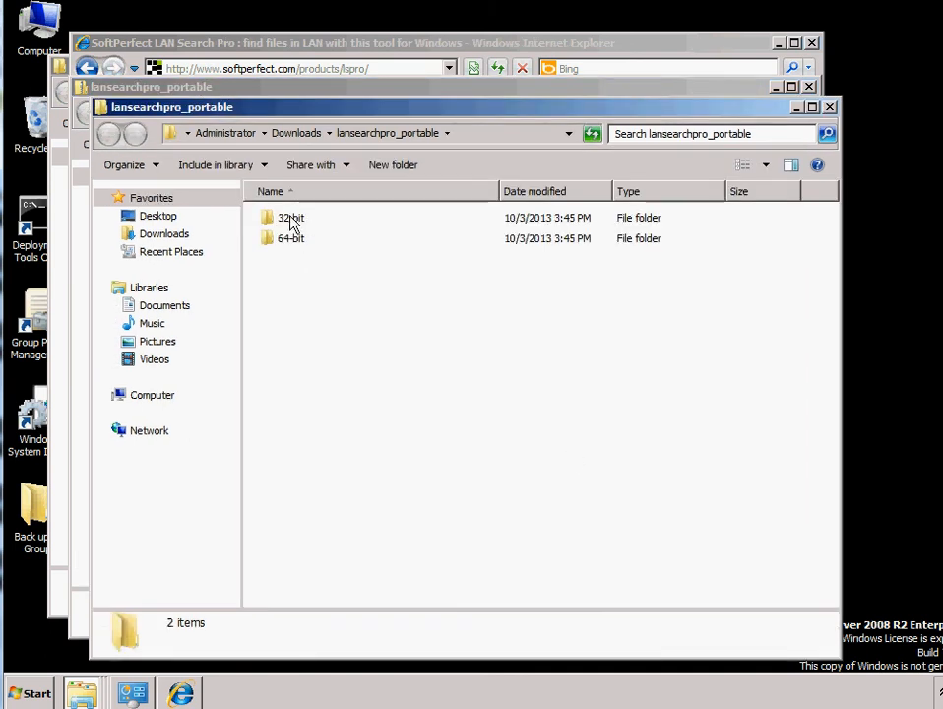
- Check the server's system type in the computer properties, then close the system information
{"action": "left_click", "coordinate": [34, 697]}
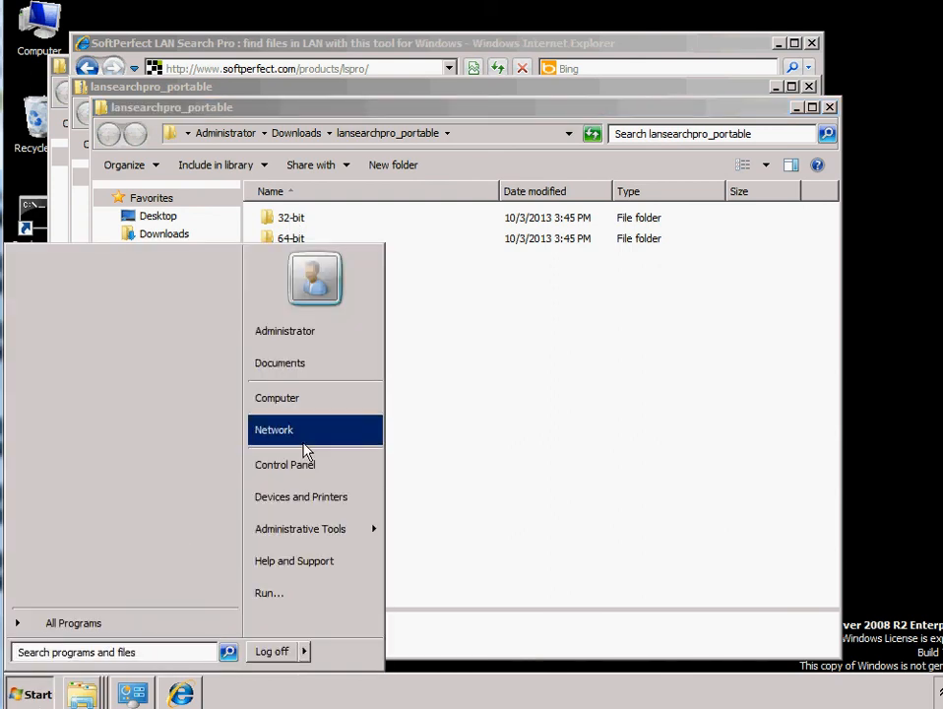
{"action": "right_click", "coordinate": [303, 400]}
{"action": "left_click", "coordinate": [331, 535]}
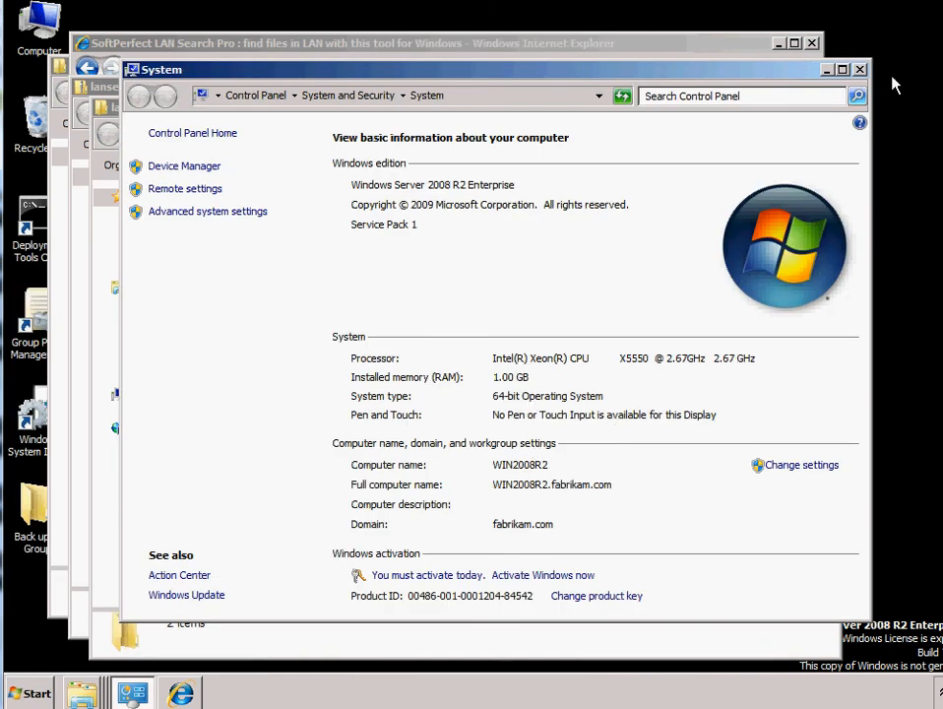
{"action": "left_click", "coordinate": [860, 70]}
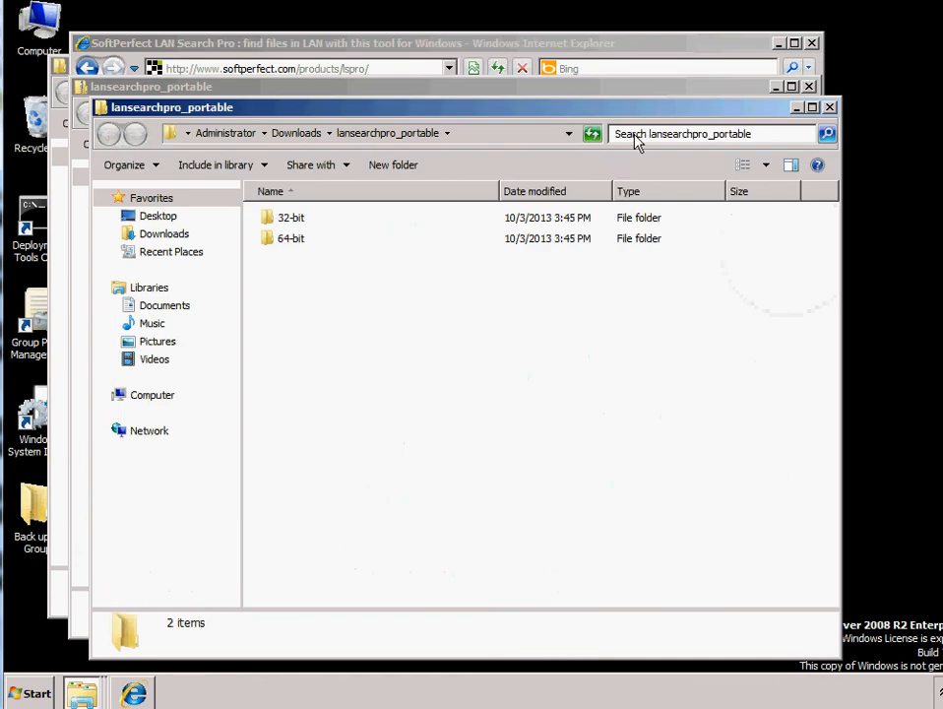
- Run lansearch from the extracted 64-bit folder and agree to automatic checks for new versions
{"action": "double_click", "coordinate": [292, 241]}
{"action": "left_click", "coordinate": [305, 225]}
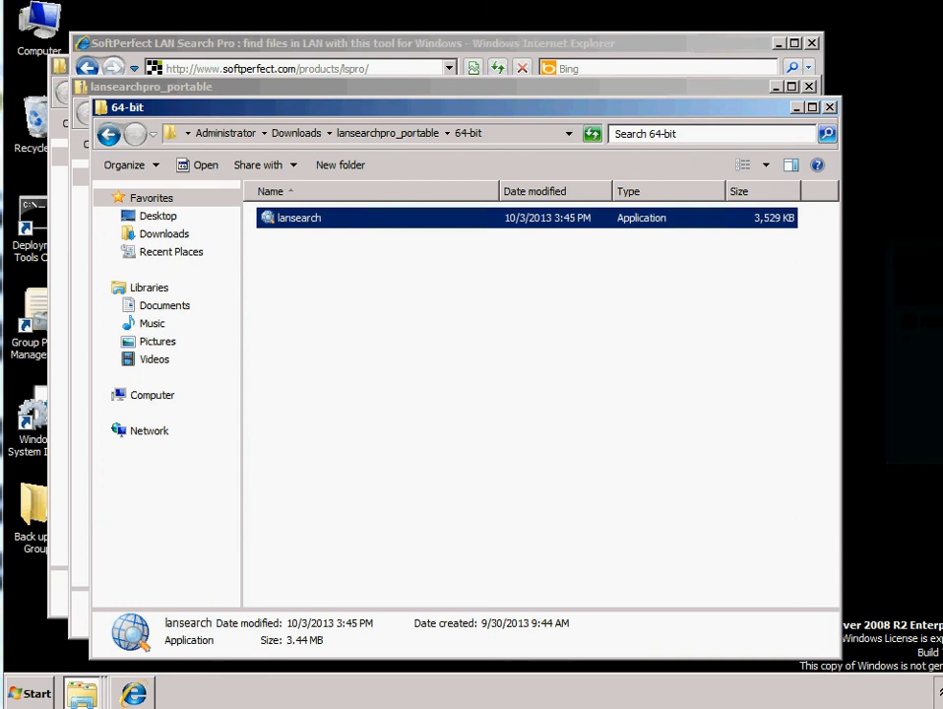
{"action": "left_click", "coordinate": [538, 352]}
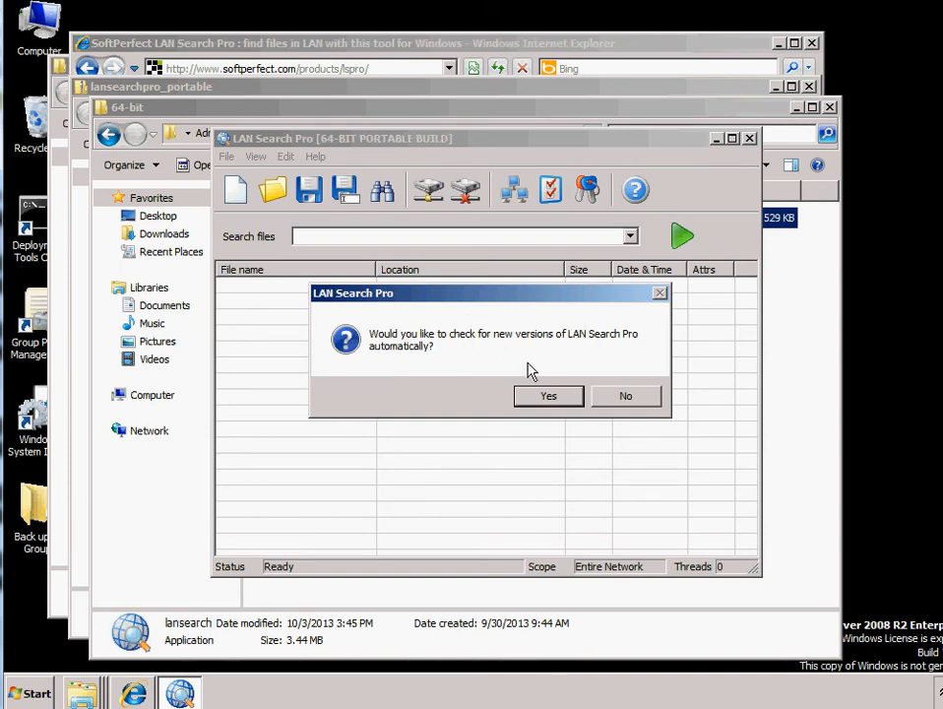
{"action": "left_click", "coordinate": [554, 397]}
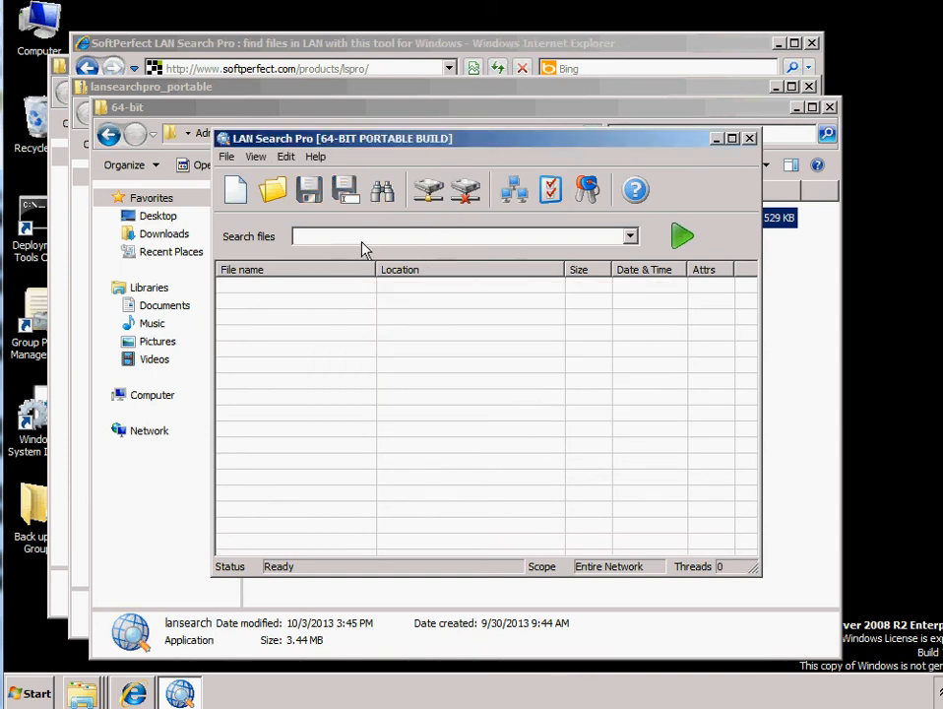
- In LAN Search Pro's options, limit the network search to "Only these computers"
{"action": "left_click", "coordinate": [631, 239]}
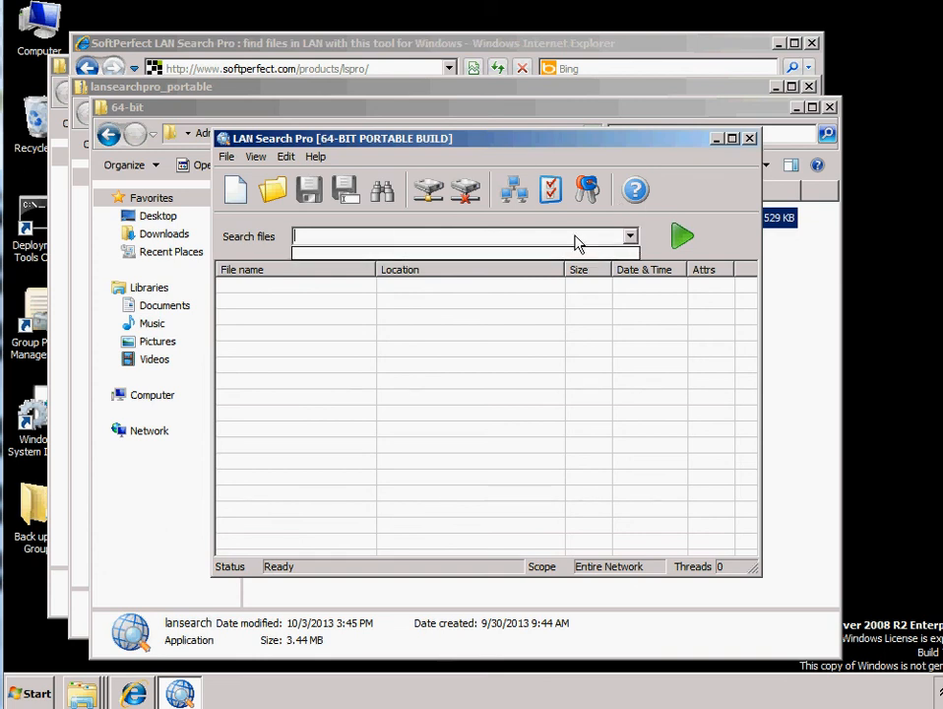
{"action": "left_click", "coordinate": [287, 158]}
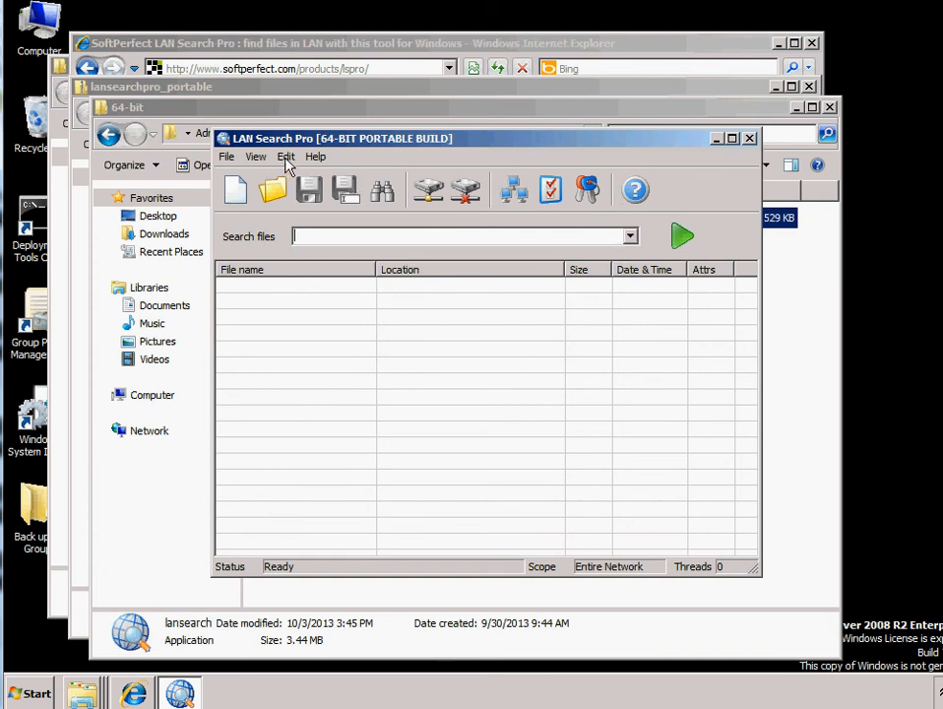
{"action": "left_click", "coordinate": [286, 159]}
{"action": "left_click", "coordinate": [297, 182]}
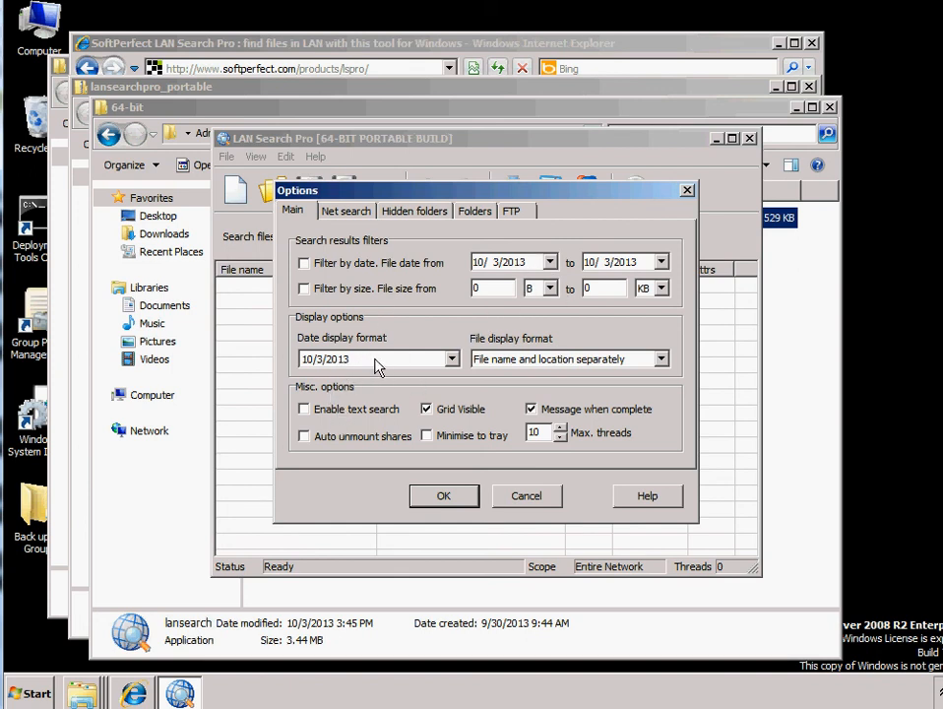
{"action": "left_click", "coordinate": [365, 214]}
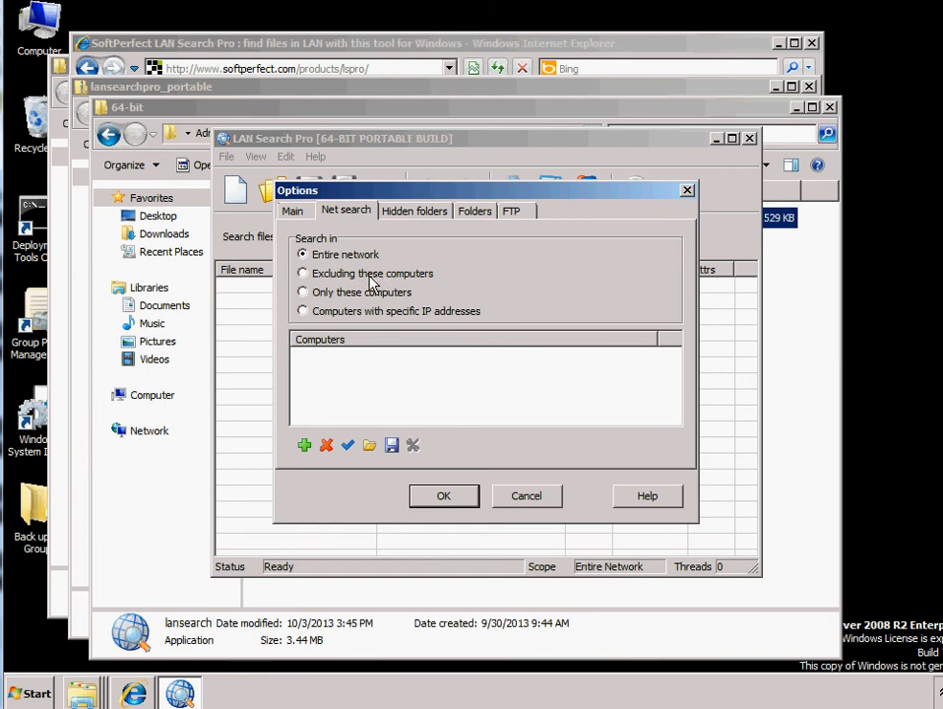
{"action": "left_click", "coordinate": [303, 293]}
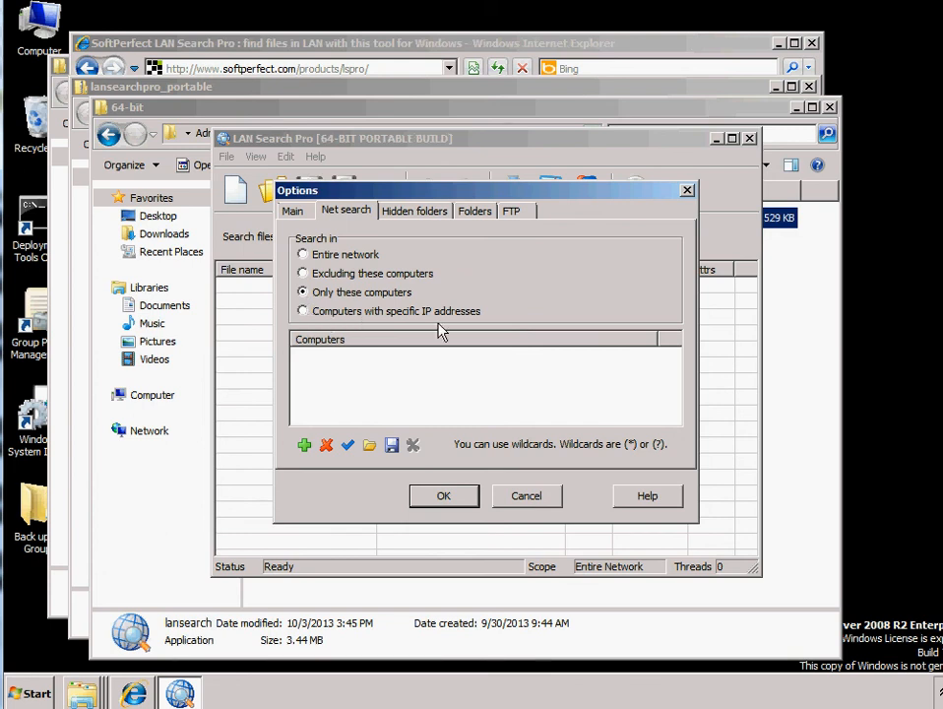
- Cancel adding a computer and look up the server's computer name in its system properties
{"action": "left_click", "coordinate": [305, 445]}
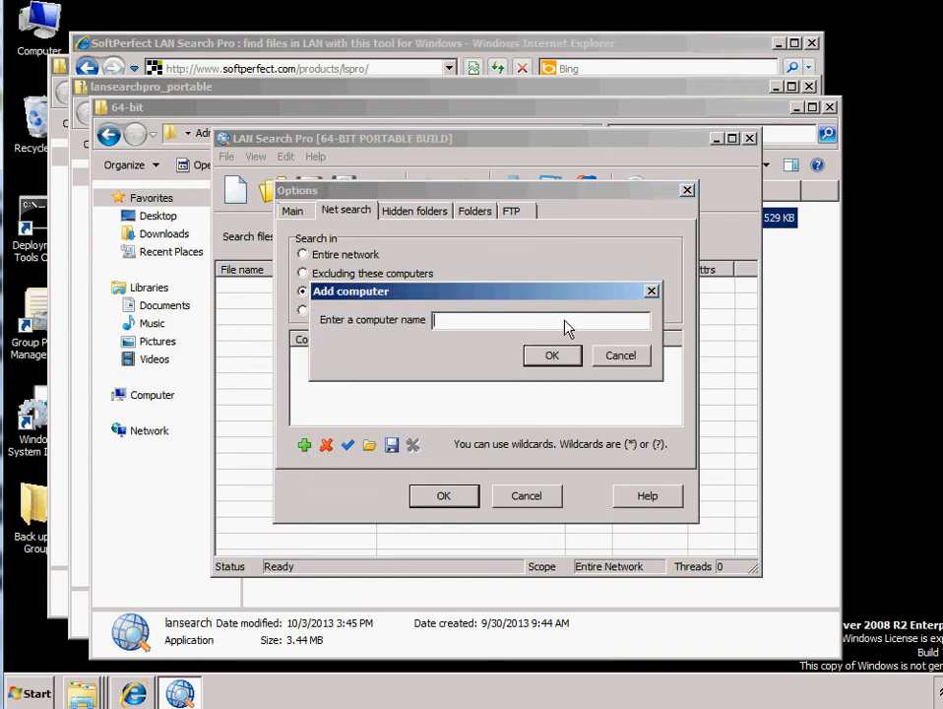
{"action": "left_click", "coordinate": [620, 356]}
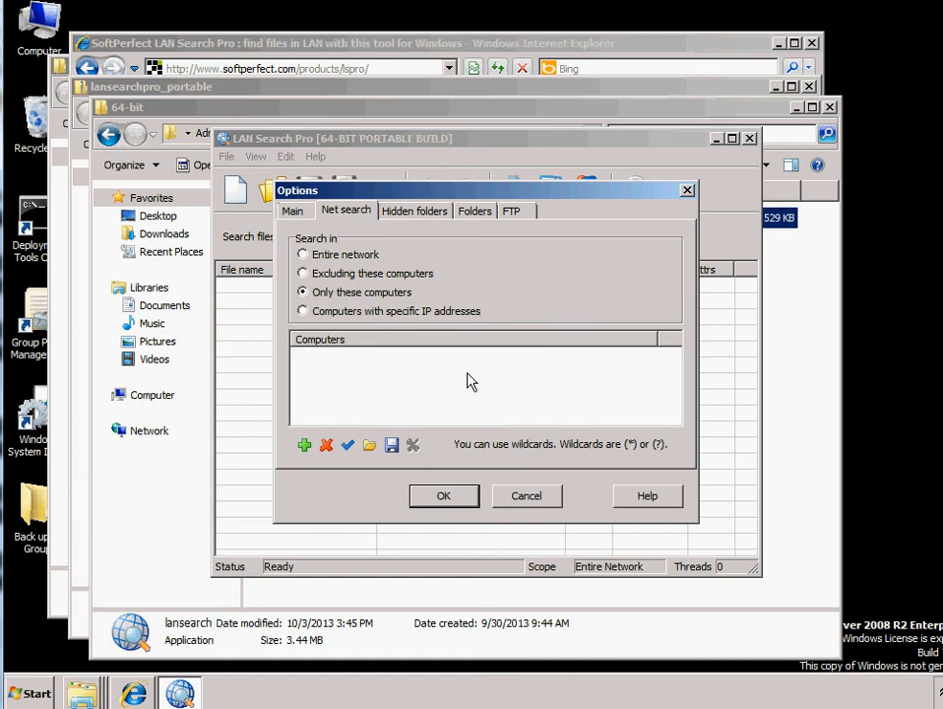
{"action": "left_click", "coordinate": [29, 693]}
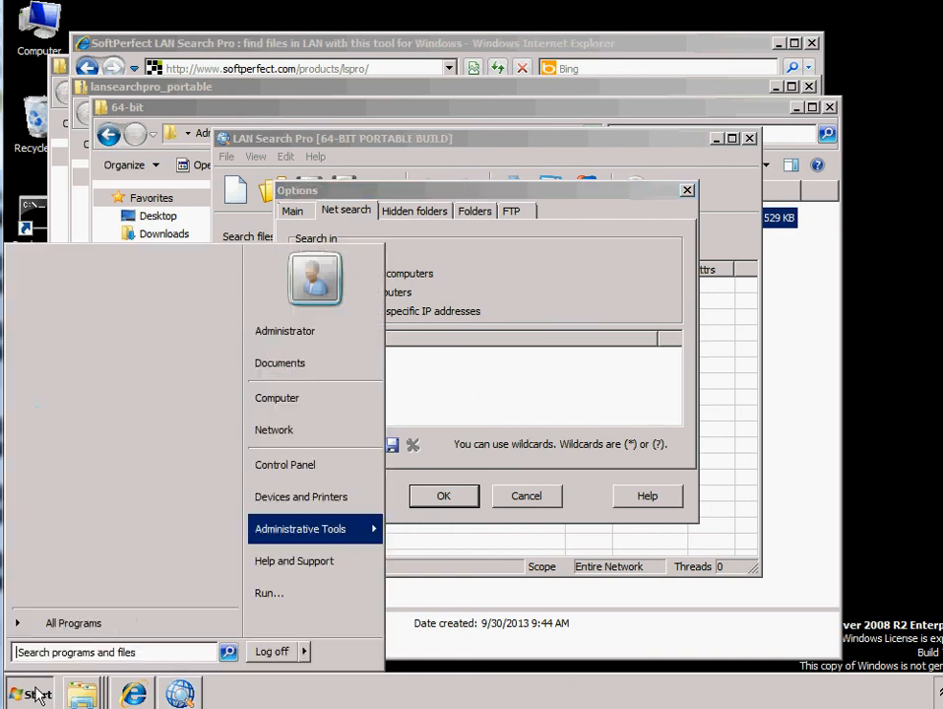
{"action": "right_click", "coordinate": [324, 402]}
{"action": "left_click", "coordinate": [352, 539]}
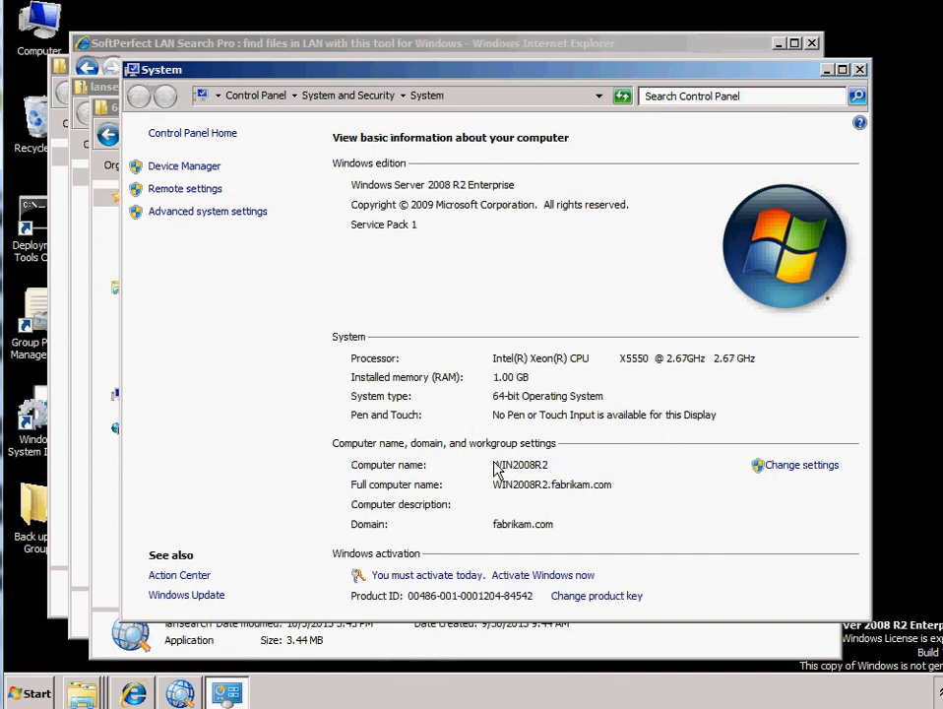
{"action": "left_click", "coordinate": [859, 71]}
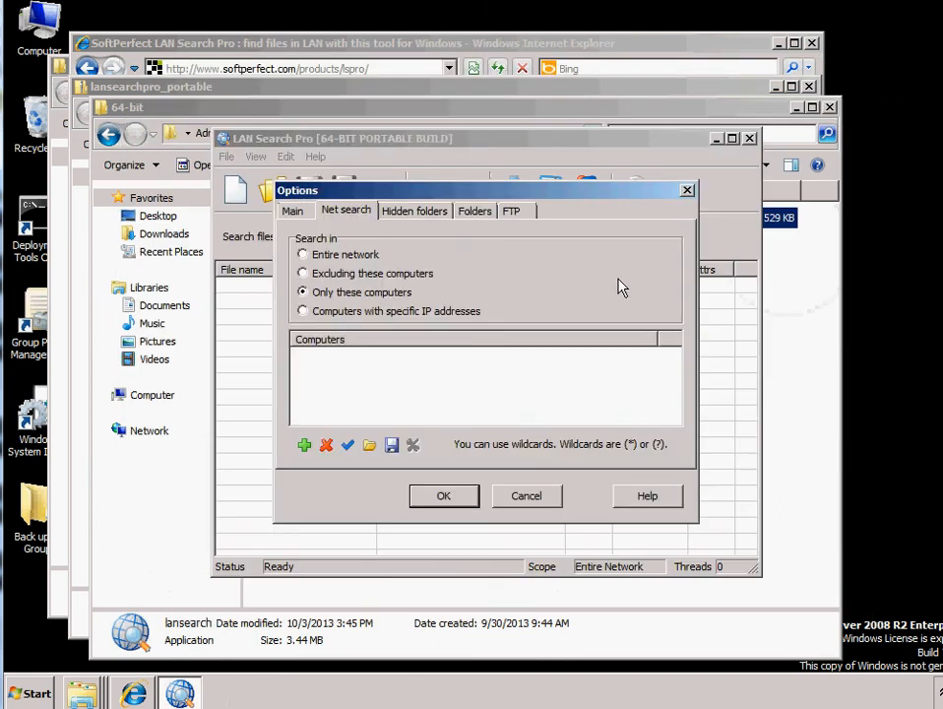
- Add the computer win2008r2 to the list of searched computers and apply the options
{"action": "left_click", "coordinate": [304, 445]}
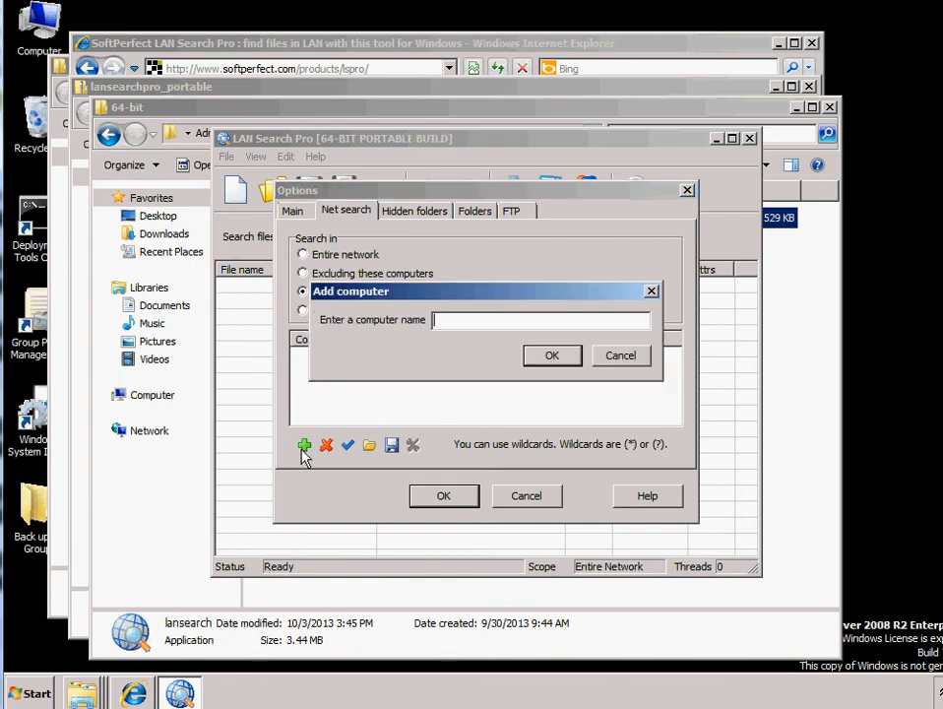
{"action": "type", "text": "win2008r2"}
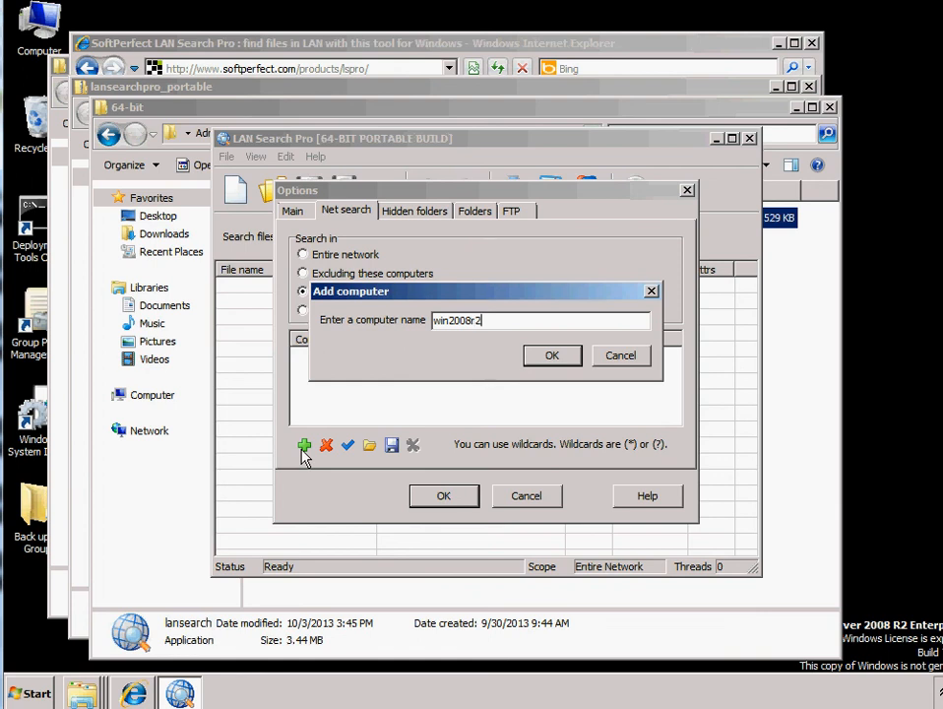
{"action": "left_click", "coordinate": [556, 359]}
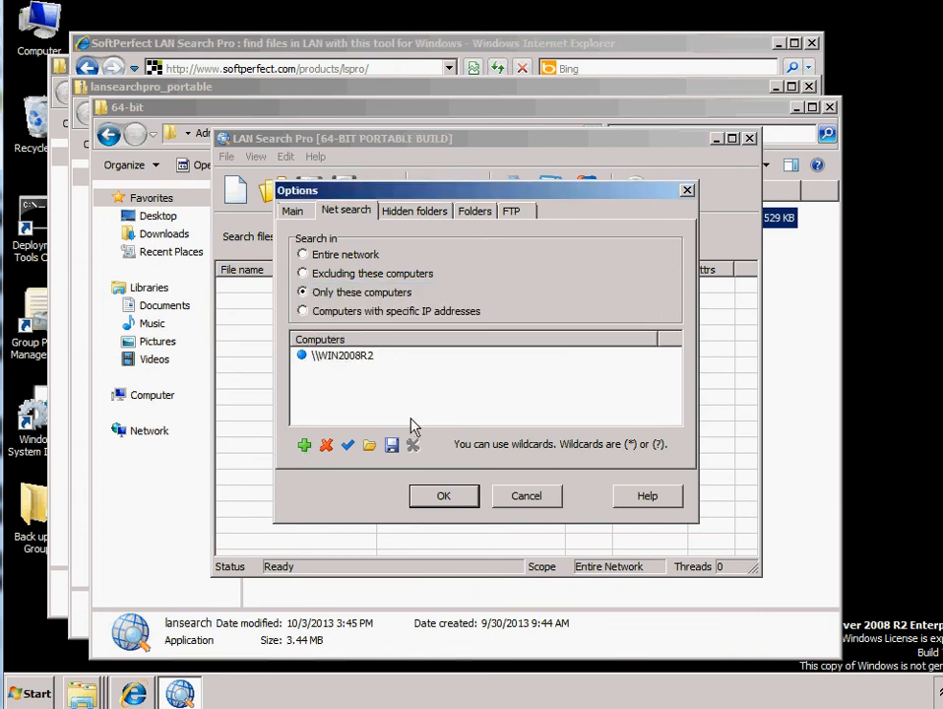
{"action": "left_click", "coordinate": [437, 496]}
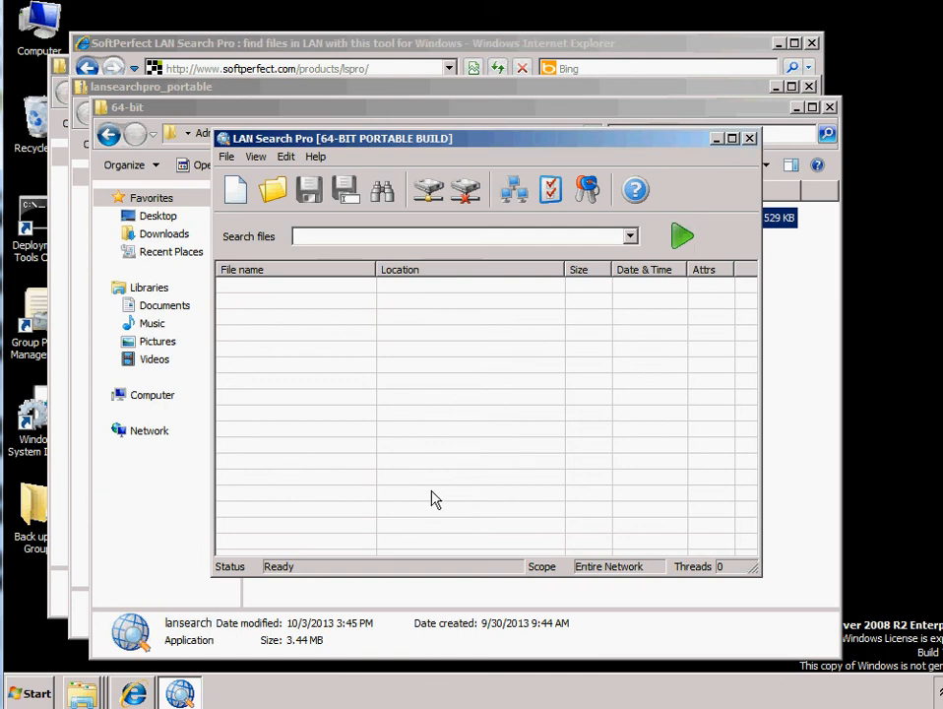
- Search the listed network computer for files named "mark" and dismiss the completion notice
{"action": "left_click", "coordinate": [631, 236]}
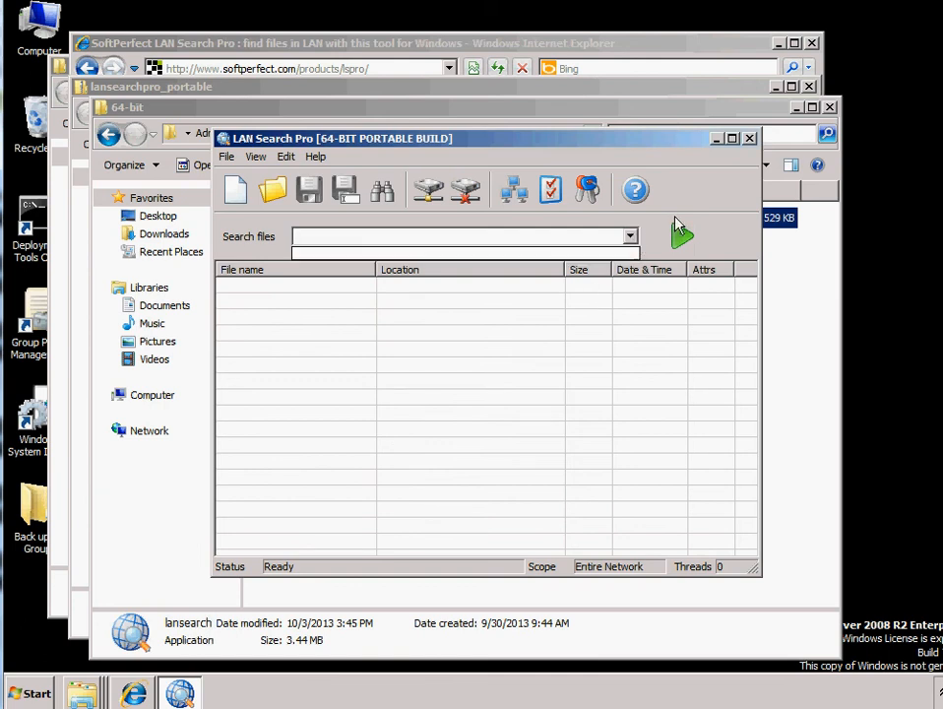
{"action": "left_click", "coordinate": [675, 218]}
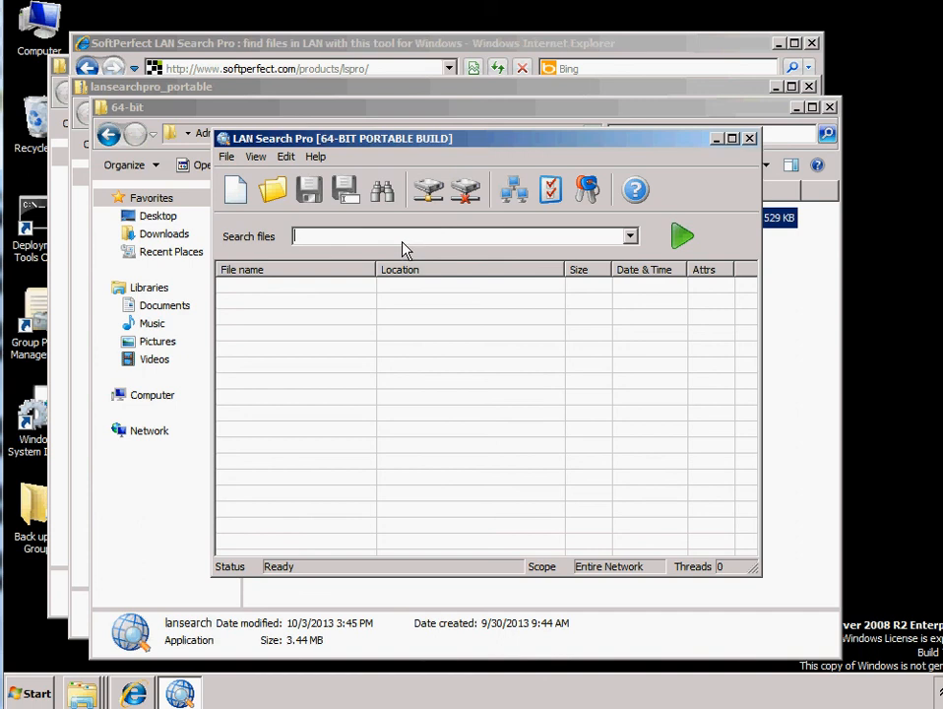
{"action": "type", "text": "mark"}
{"action": "key", "text": "Return"}
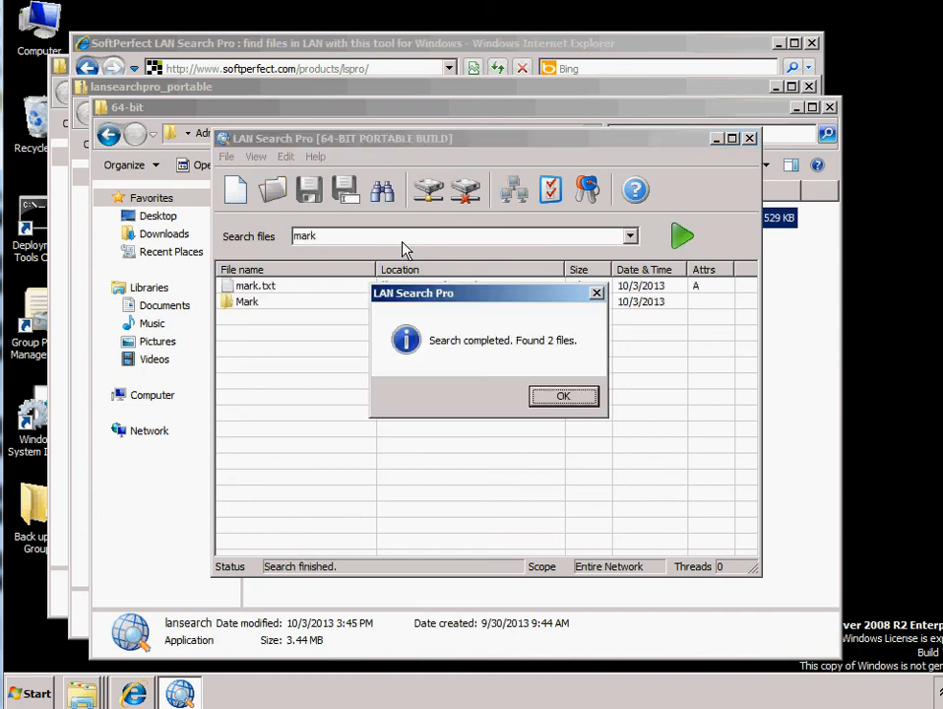
{"action": "left_click", "coordinate": [553, 394]}
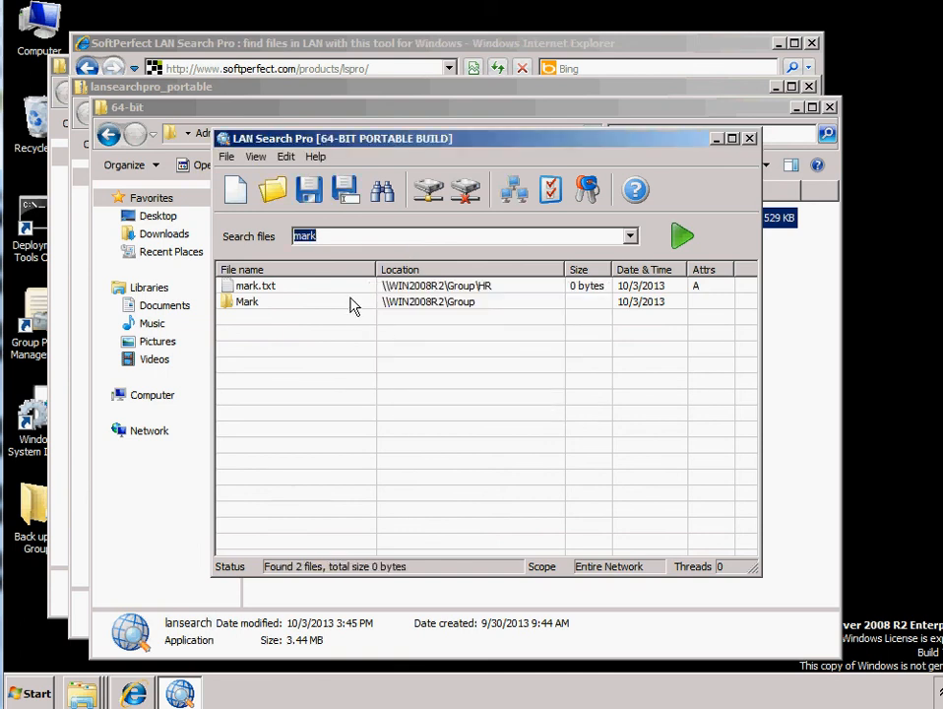
- Open the Mark folder from the search results, close it, and select the mark.txt result to check its location
{"action": "left_click", "coordinate": [243, 289]}
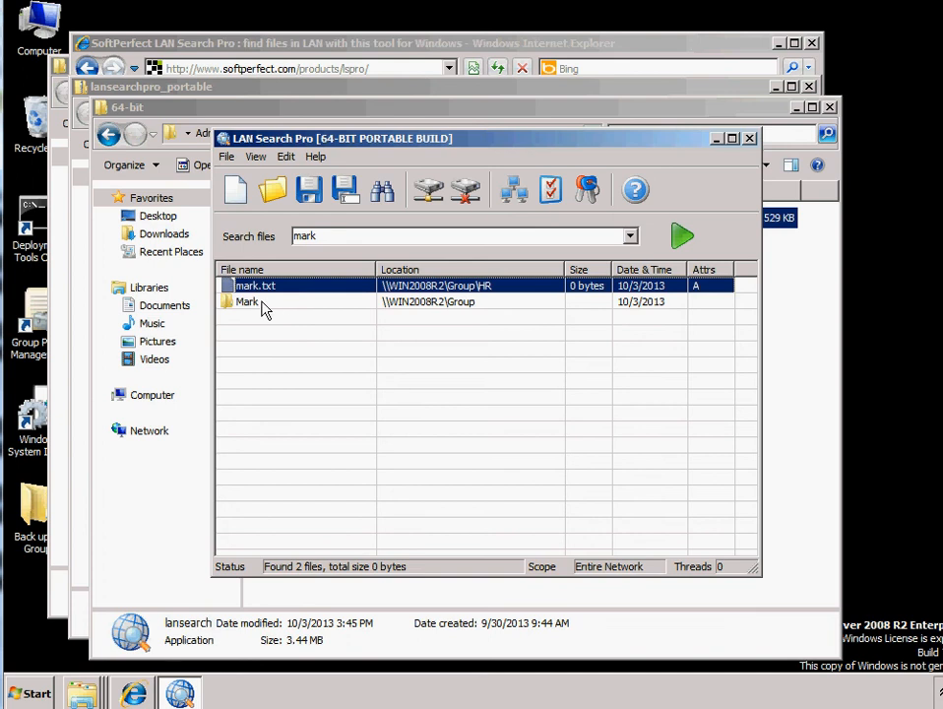
{"action": "right_click", "coordinate": [262, 303]}
{"action": "left_click", "coordinate": [271, 314]}
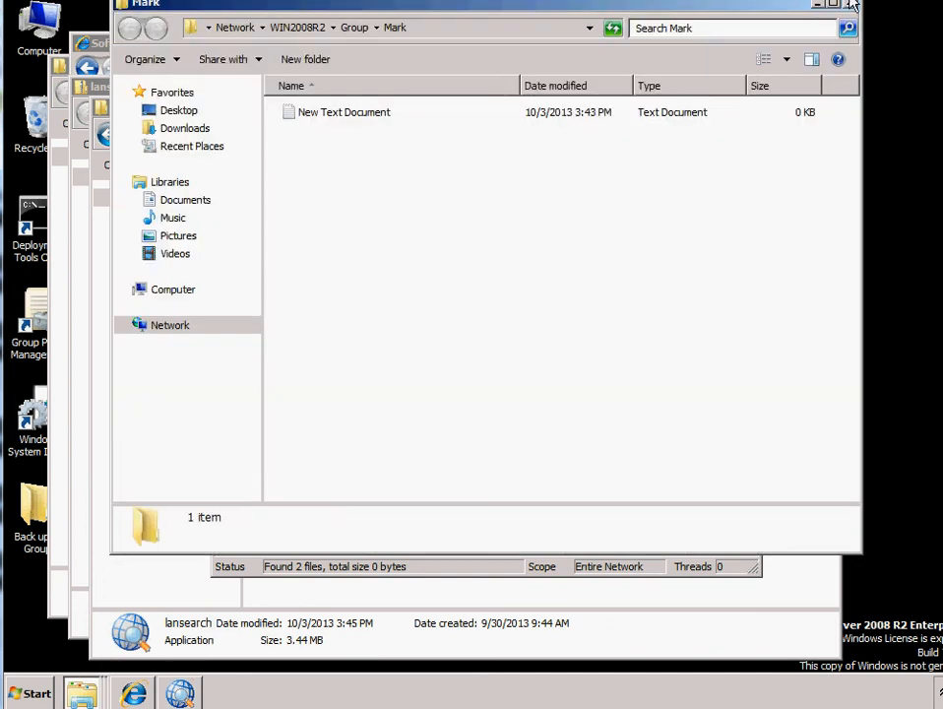
{"action": "left_click", "coordinate": [851, 5]}
{"action": "left_click", "coordinate": [283, 289]}
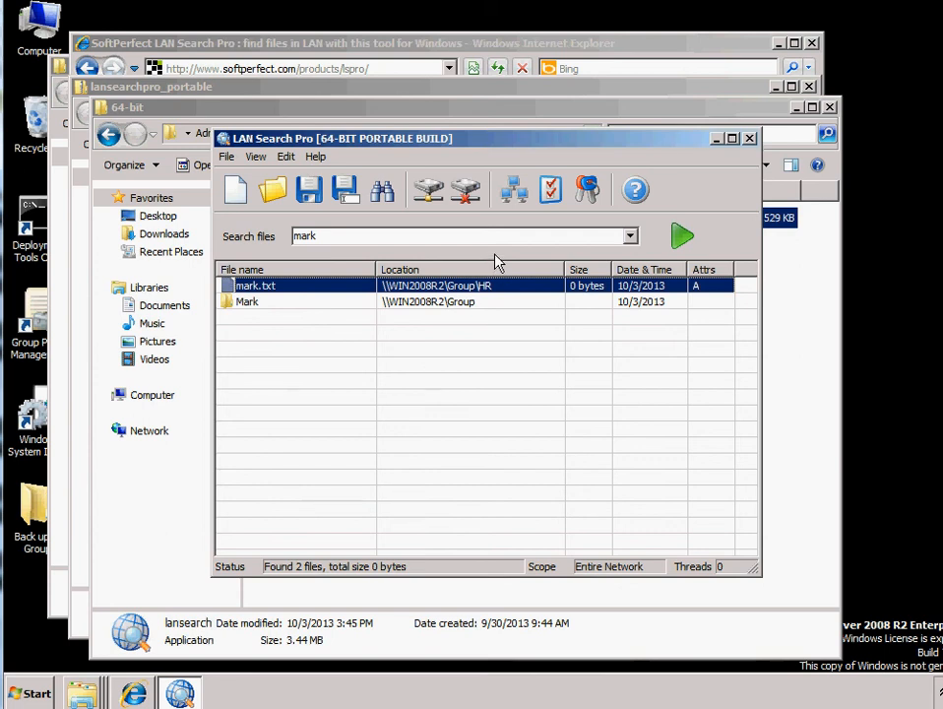
- Close LAN Search Pro, the 64-bit and lansearchpro_portable folders, the browser, and the Back up for Groups folder
{"action": "left_click", "coordinate": [750, 139]}
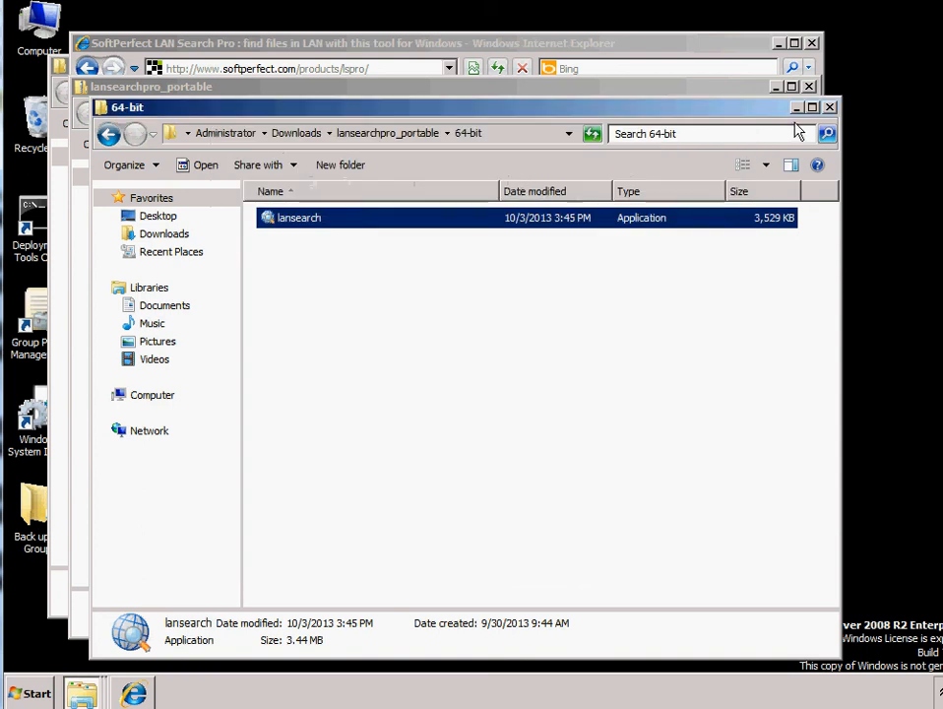
{"action": "left_click", "coordinate": [829, 107]}
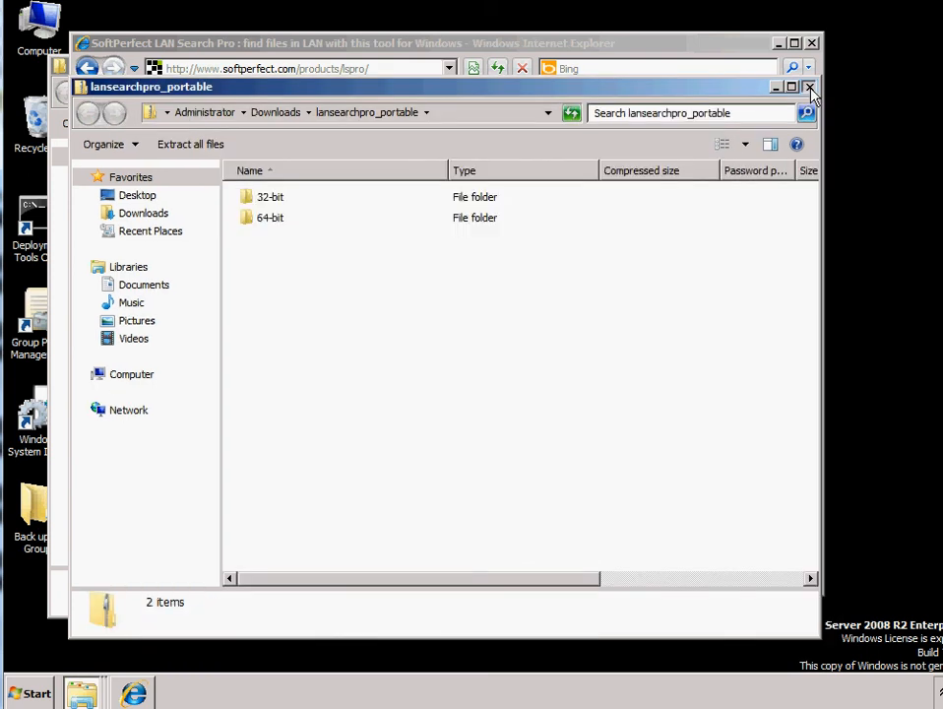
{"action": "left_click", "coordinate": [810, 86]}
{"action": "left_click", "coordinate": [812, 45]}
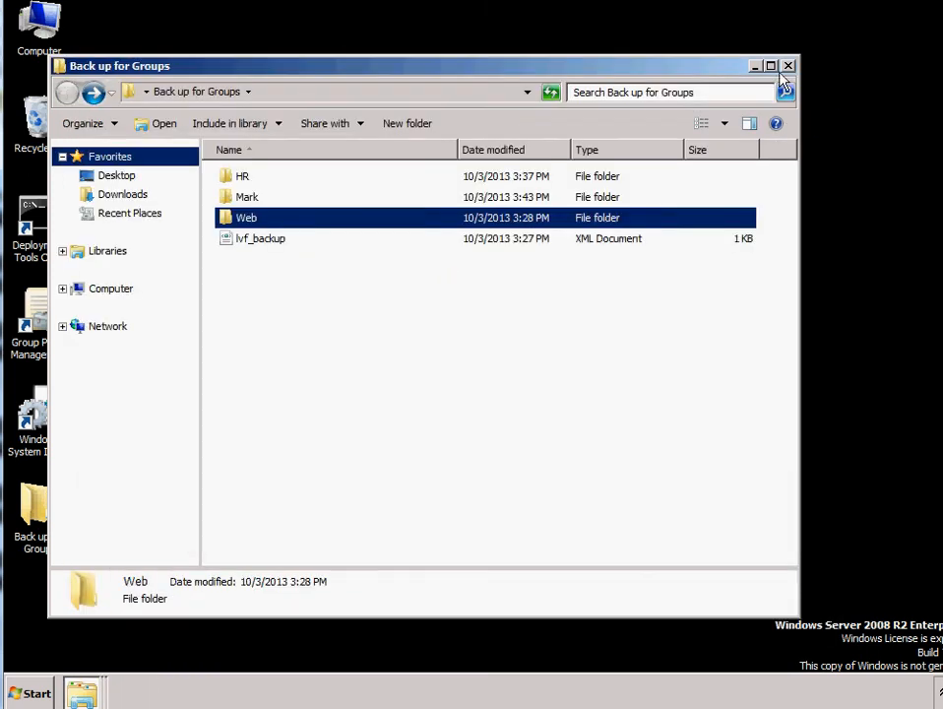
{"action": "left_click", "coordinate": [789, 66]}
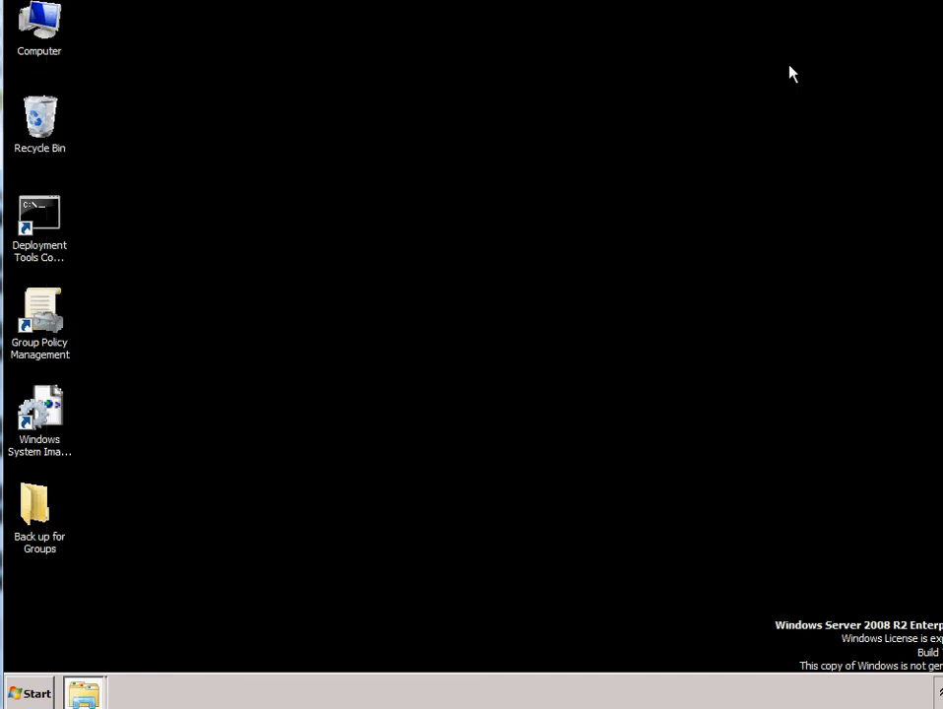